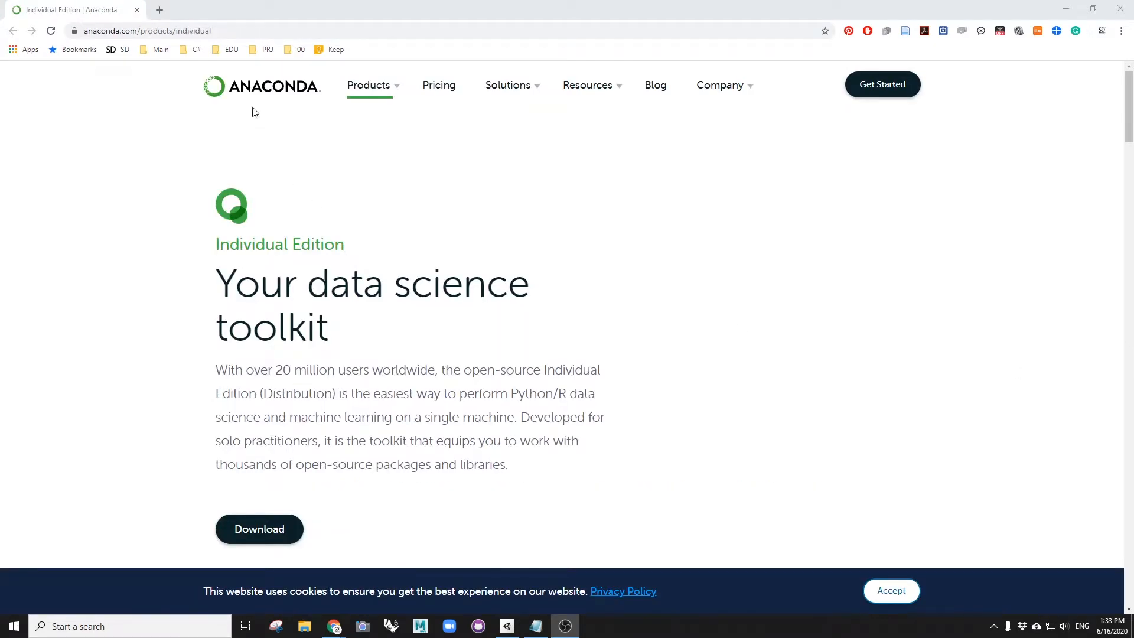
# - Download the Windows 64-Bit Graphical Installer for Python 3.7 of Anaconda Individual Edition and save it to the Desktop
pyautogui.click(259, 528)
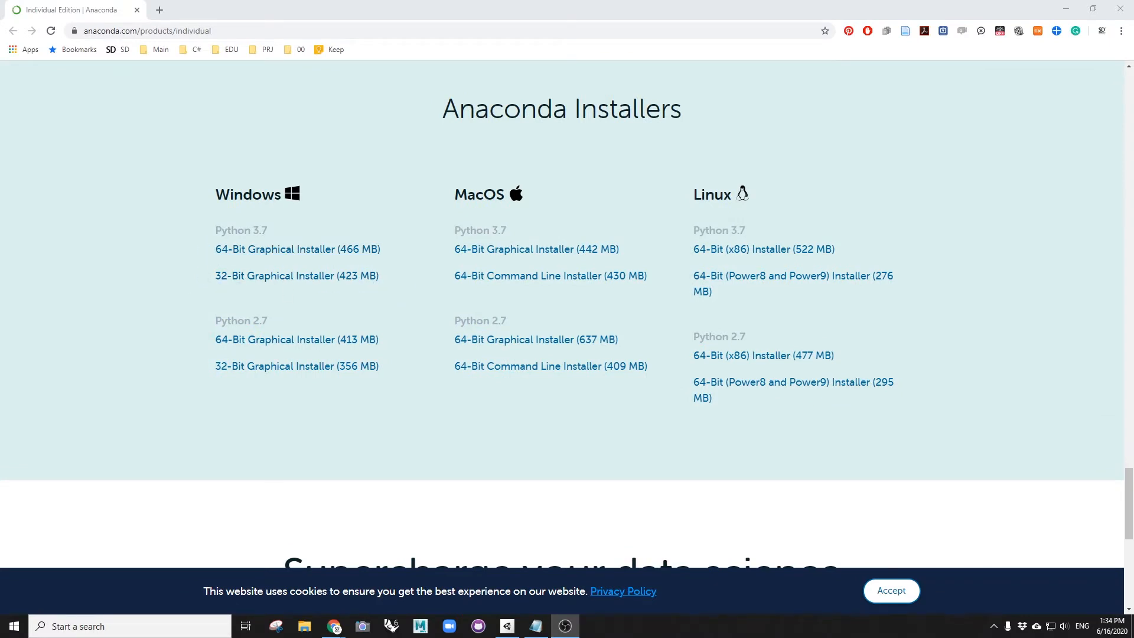
pyautogui.click(289, 250)
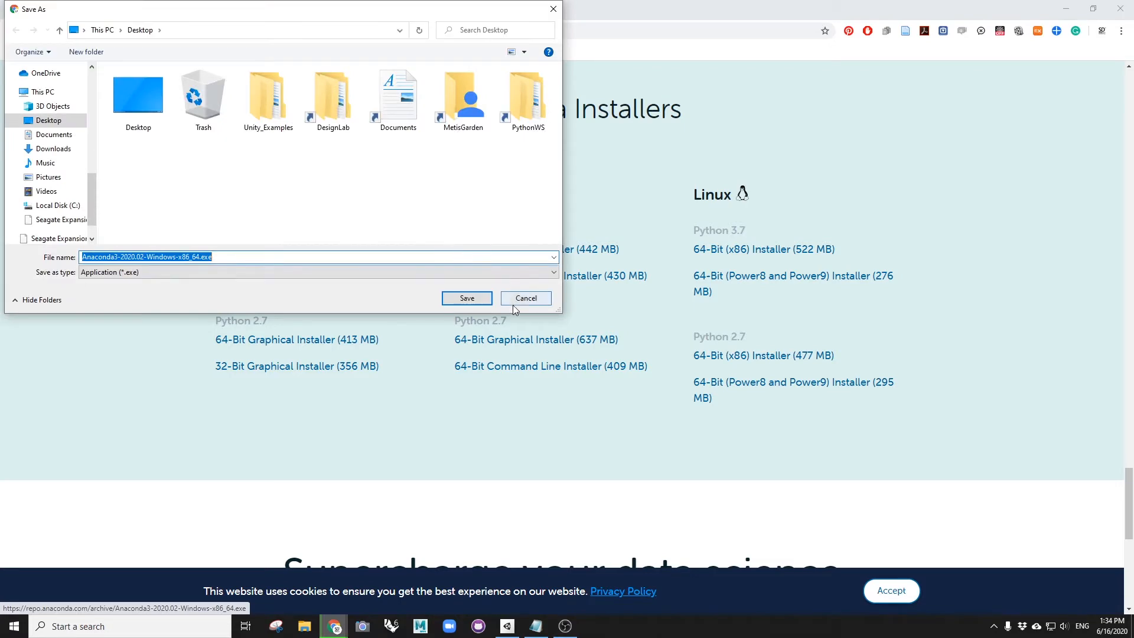
pyautogui.click(477, 300)
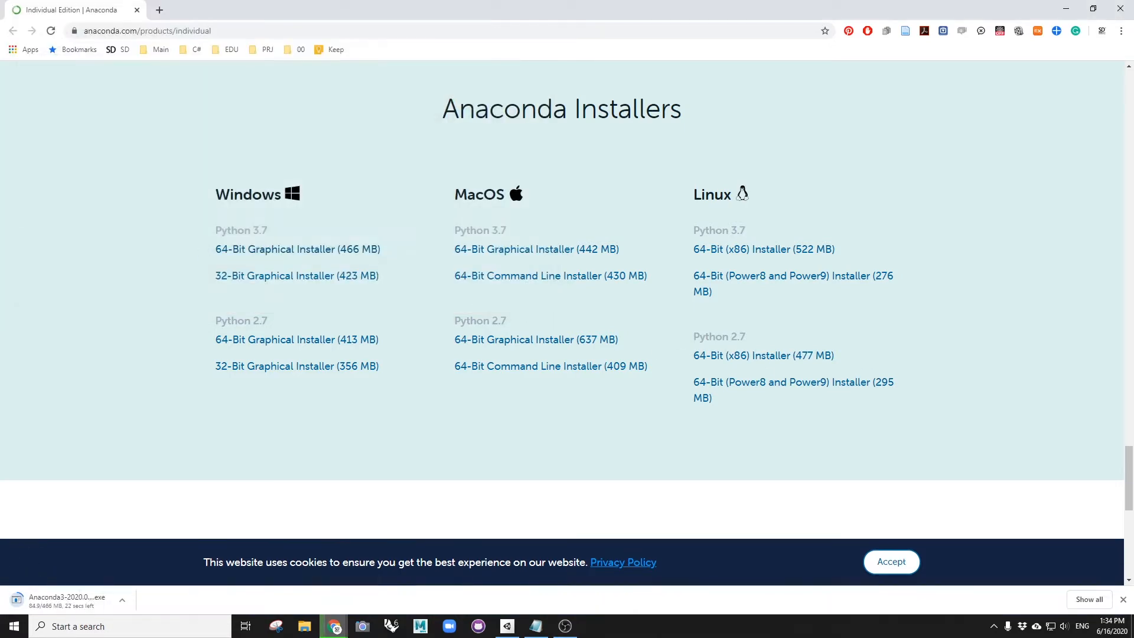
# - Minimize the browser and run the downloaded Anaconda3 installer on the desktop as administrator
pyautogui.click(1066, 8)
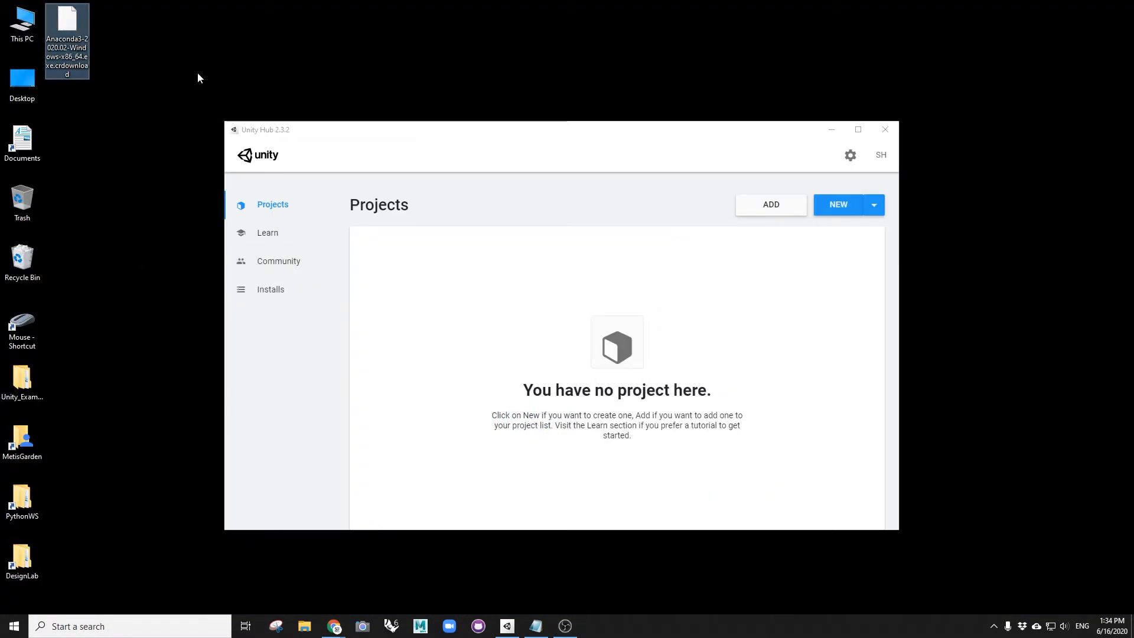
pyautogui.click(62, 26)
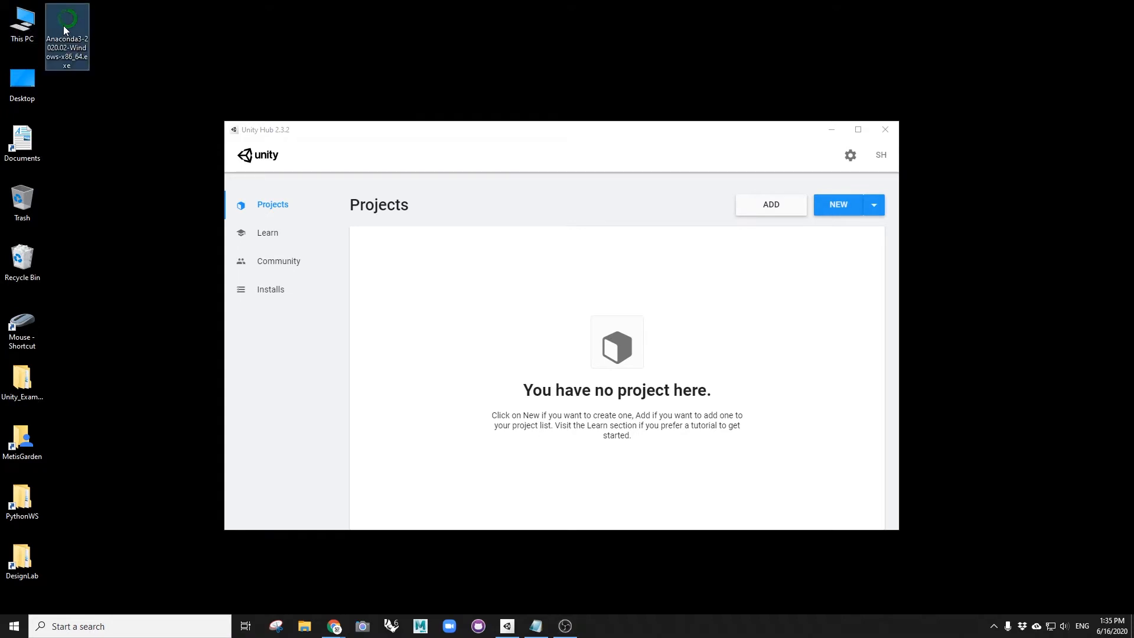
pyautogui.rightClick(65, 31)
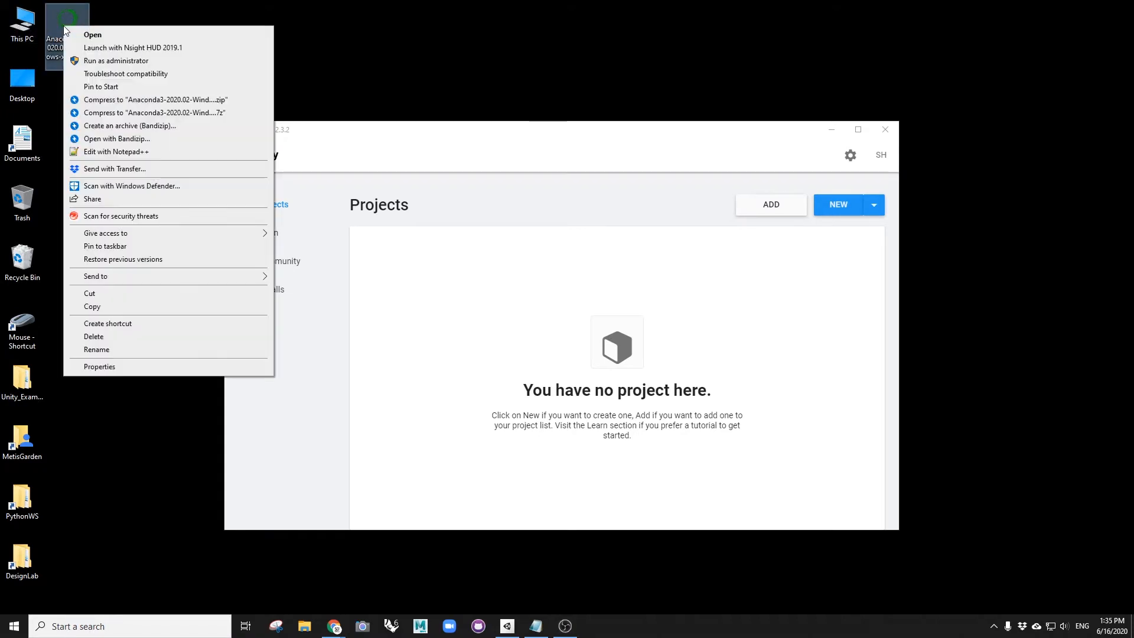
pyautogui.click(122, 61)
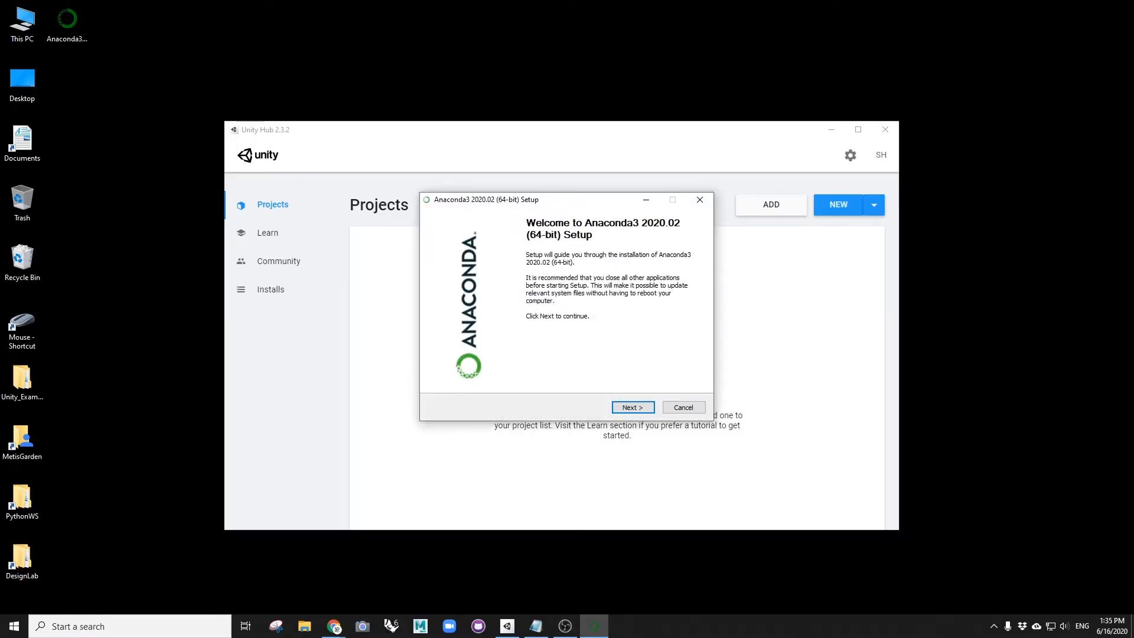
# - Accept the Anaconda3 license agreement and continue with the All Users installation type
pyautogui.click(637, 411)
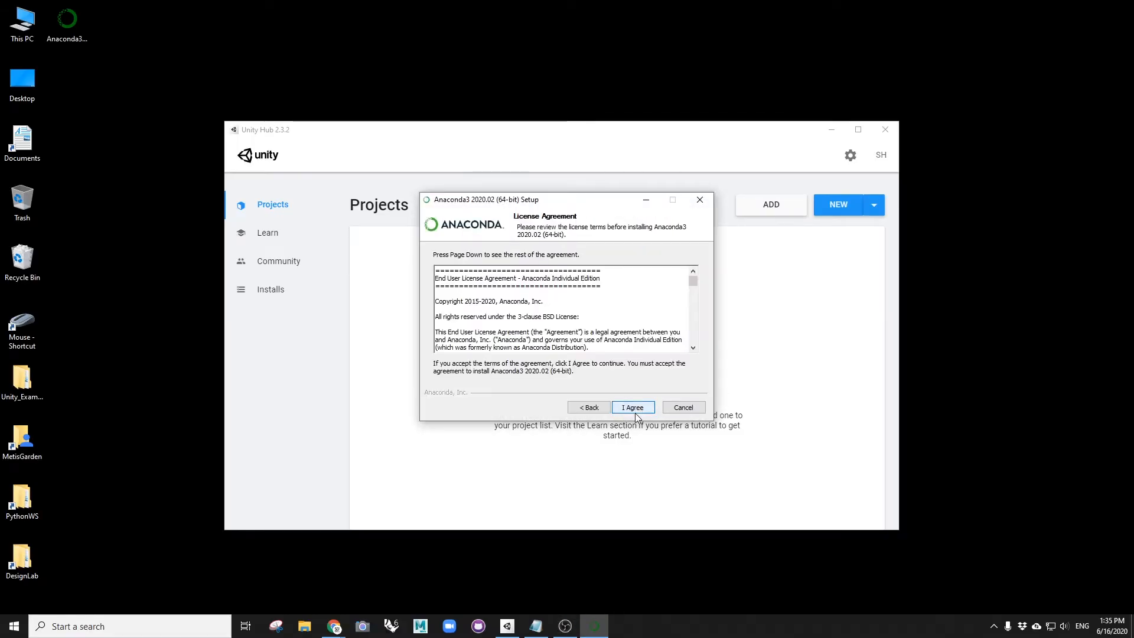
pyautogui.click(635, 410)
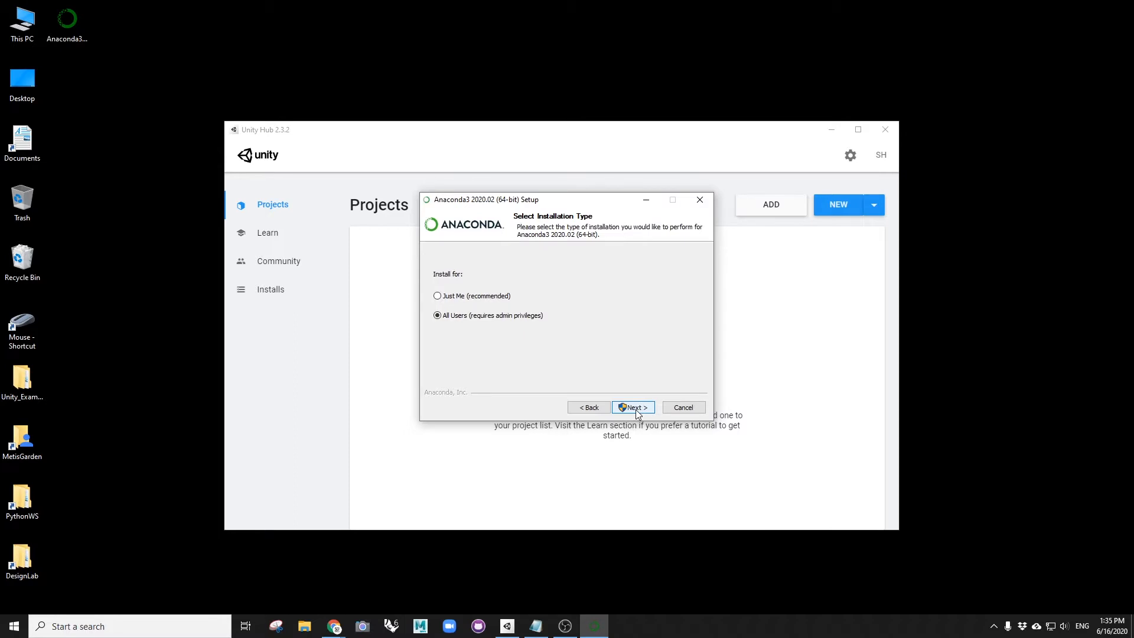
pyautogui.click(637, 411)
# - Set the Anaconda3 destination folder to C:\Anaconda3, and quit the setup without installing
pyautogui.click(489, 340)
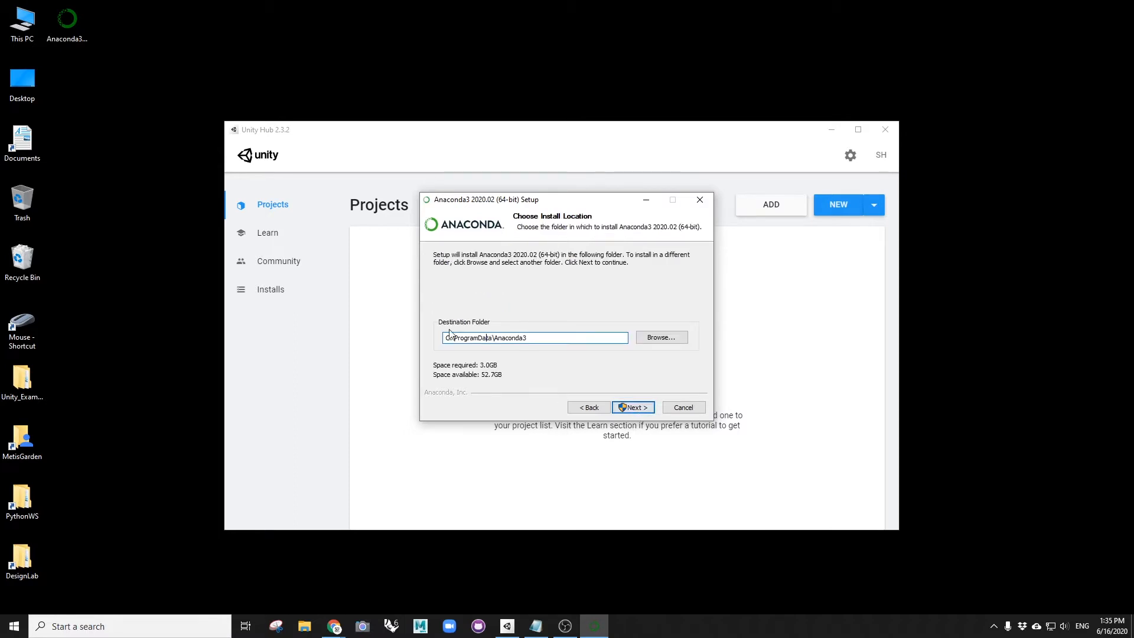
pyautogui.moveTo(495, 338); pyautogui.dragTo(454, 339)
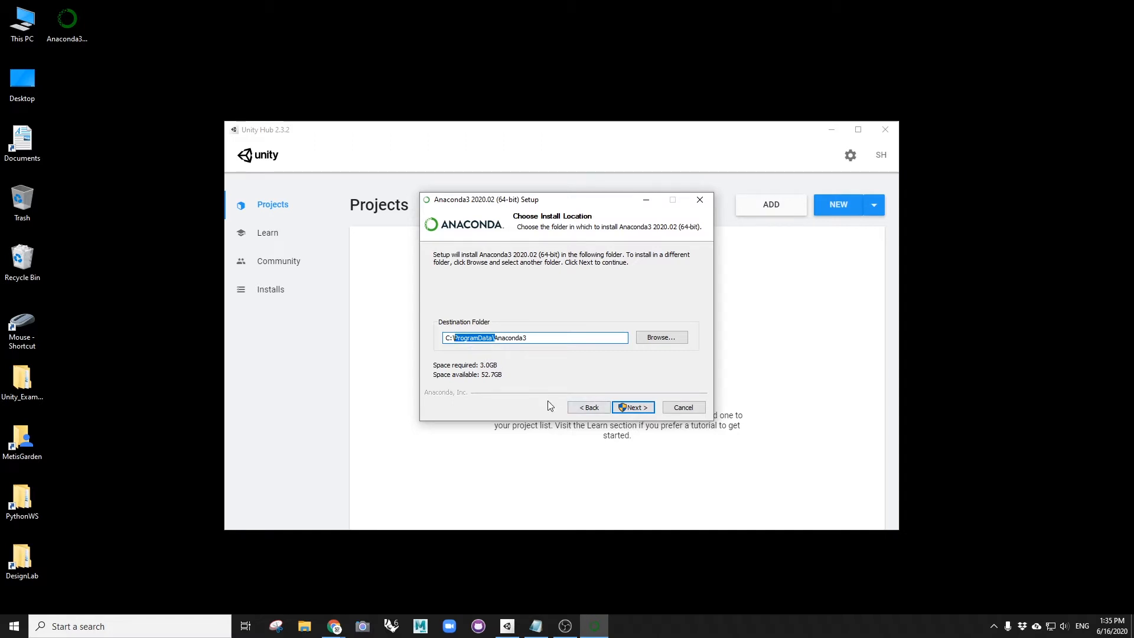
pyautogui.press('BackSpace')
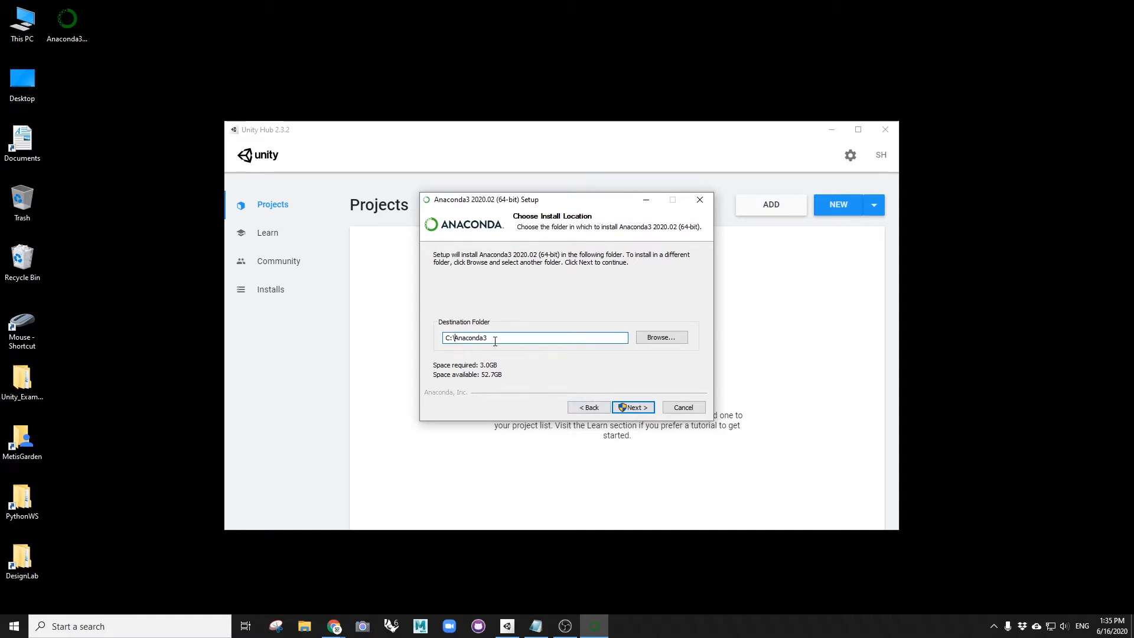
pyautogui.click(625, 407)
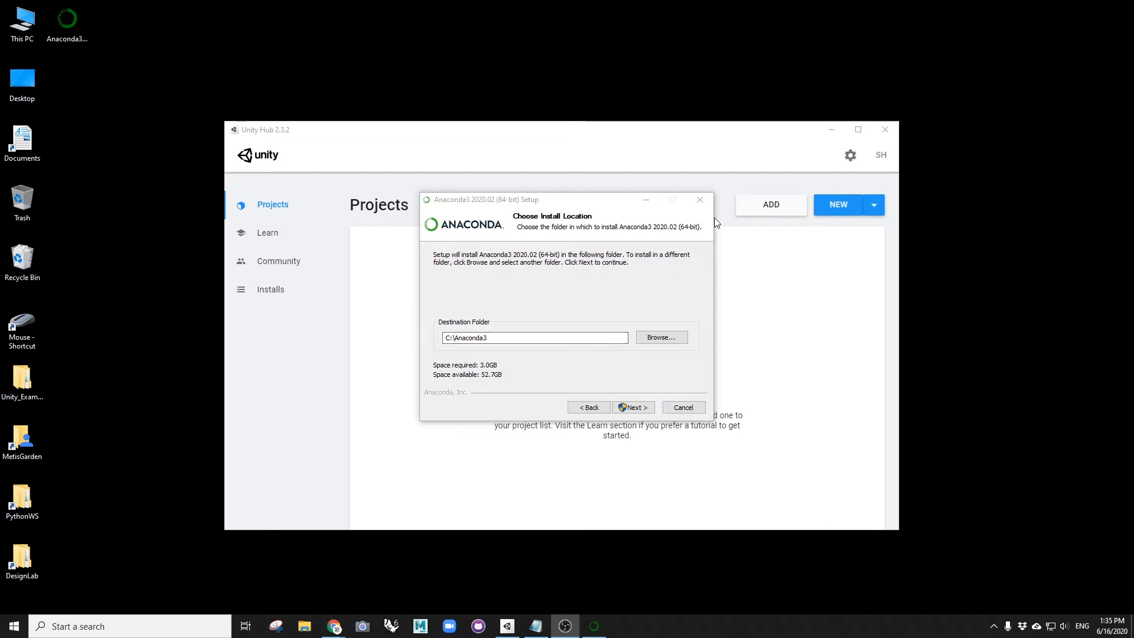
pyautogui.click(705, 203)
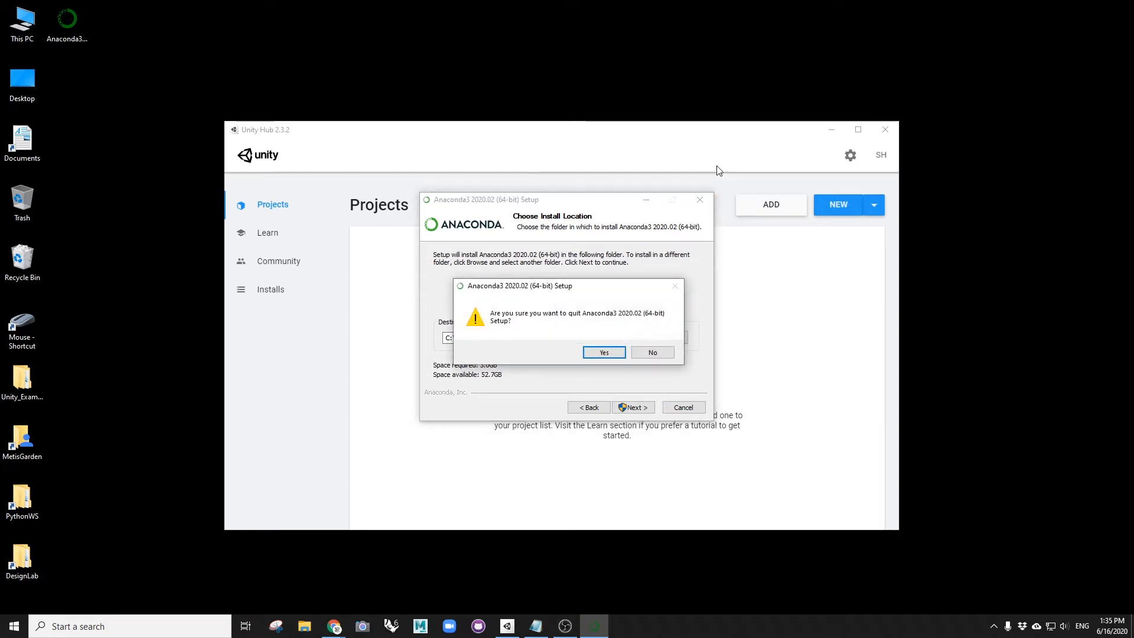
pyautogui.click(608, 353)
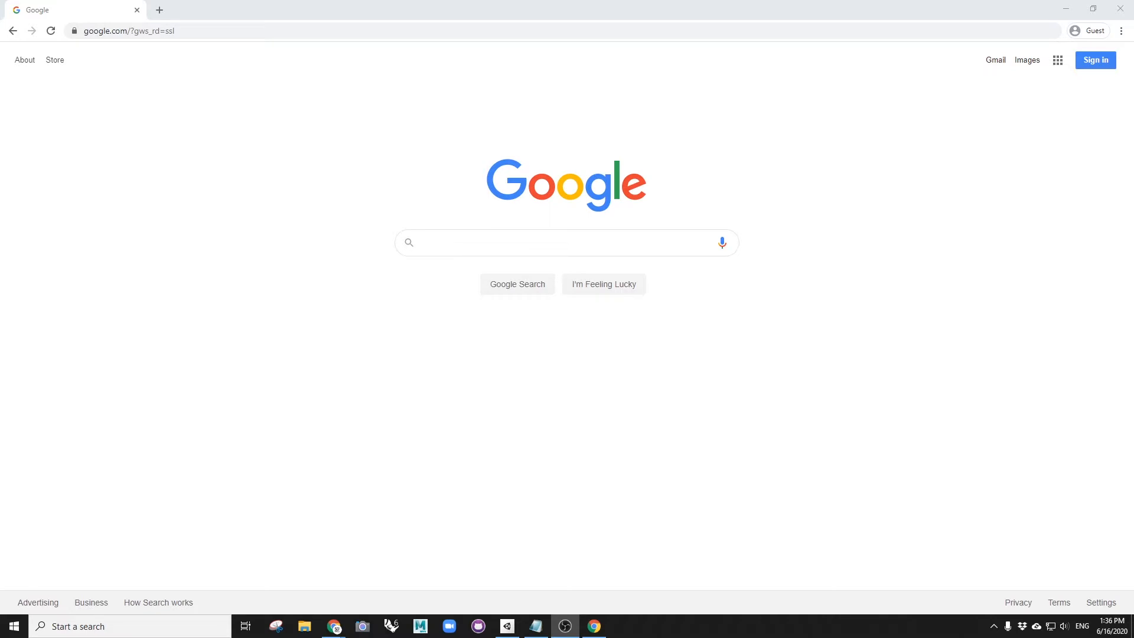
# - Search Google for "cuda 10.1 download"
pyautogui.click(434, 240)
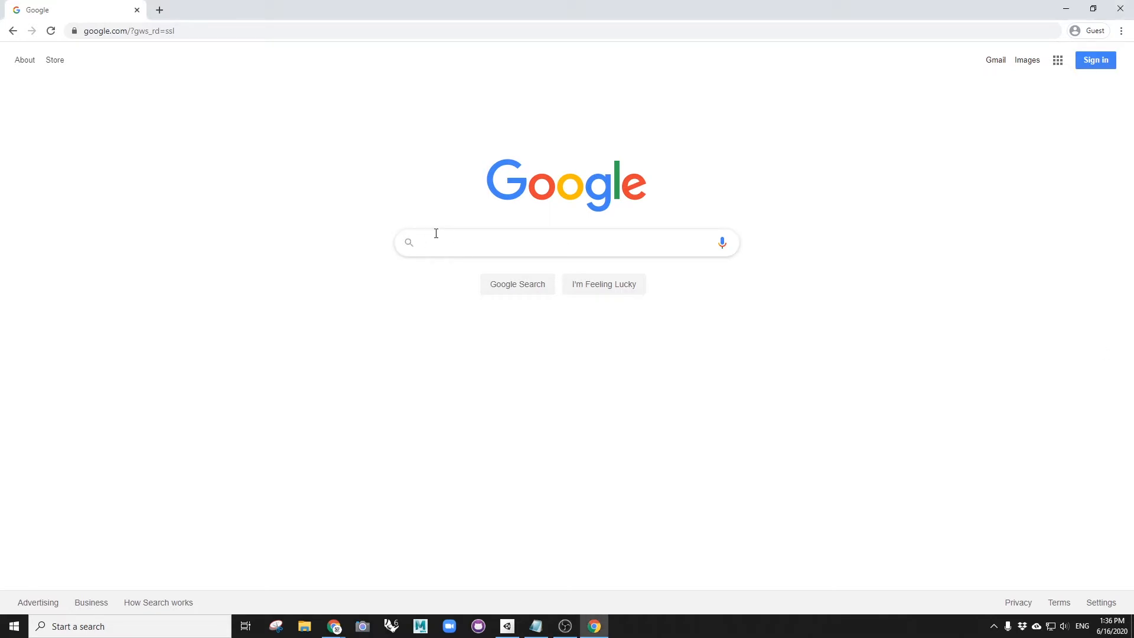
pyautogui.write('cuda 10.1')
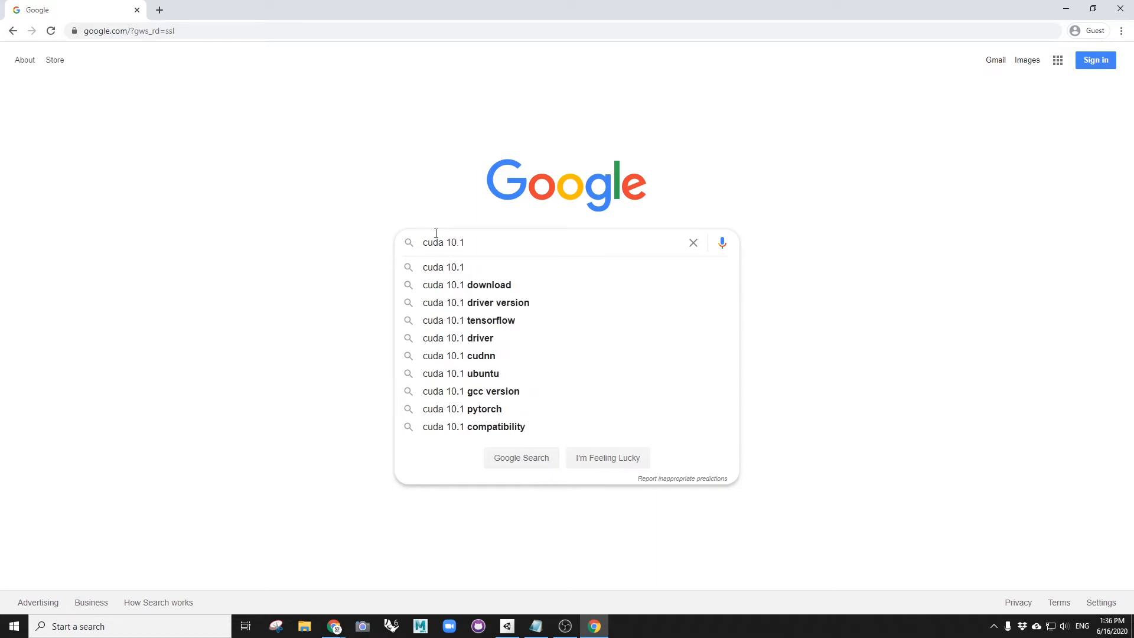
pyautogui.press('Down')
pyautogui.press('Down')
pyautogui.press('Return')
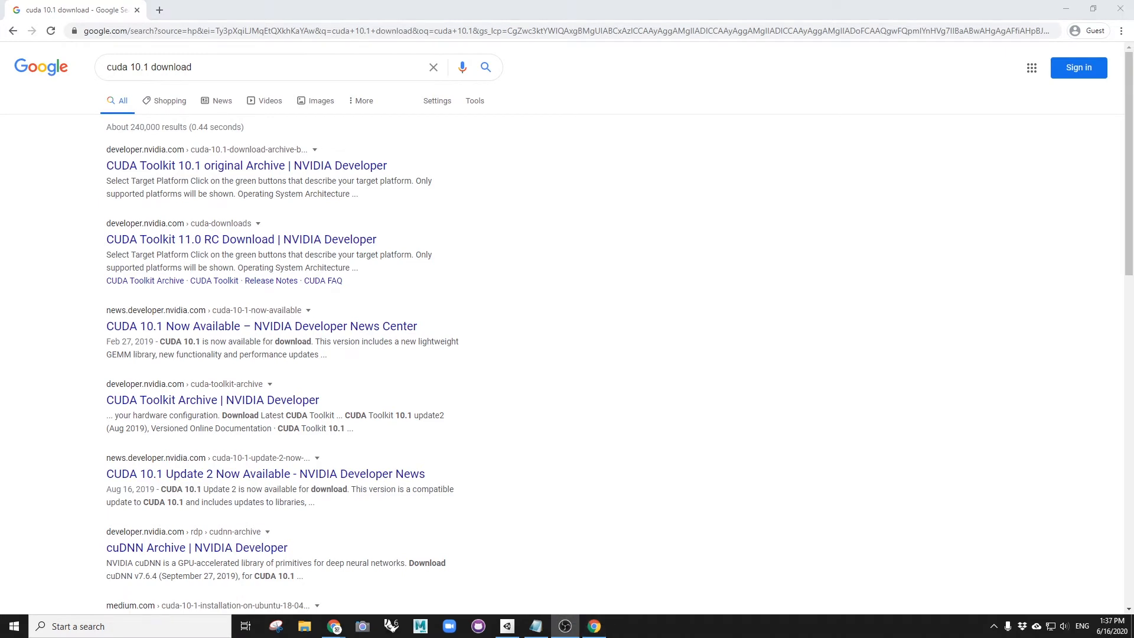
# - Examine the Releases & Documentation table on the Unity ML-Agents Toolkit GitHub page
pyautogui.click(594, 629)
pyautogui.click(594, 631)
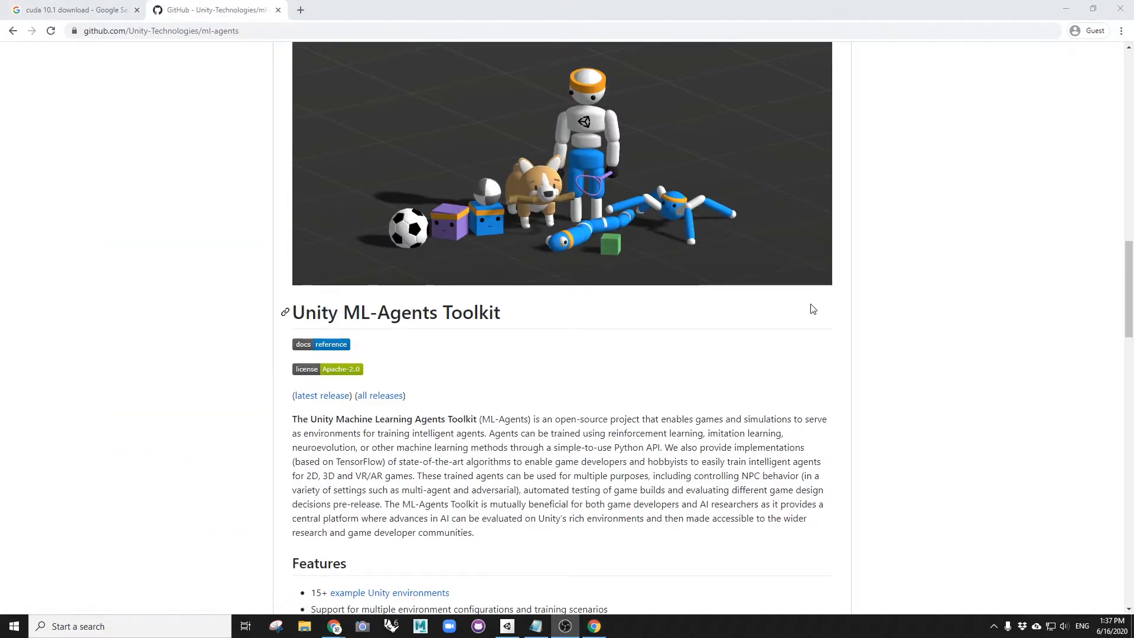
pyautogui.scroll(-10, 811, 311)
pyautogui.scroll(-1, 628, 255)
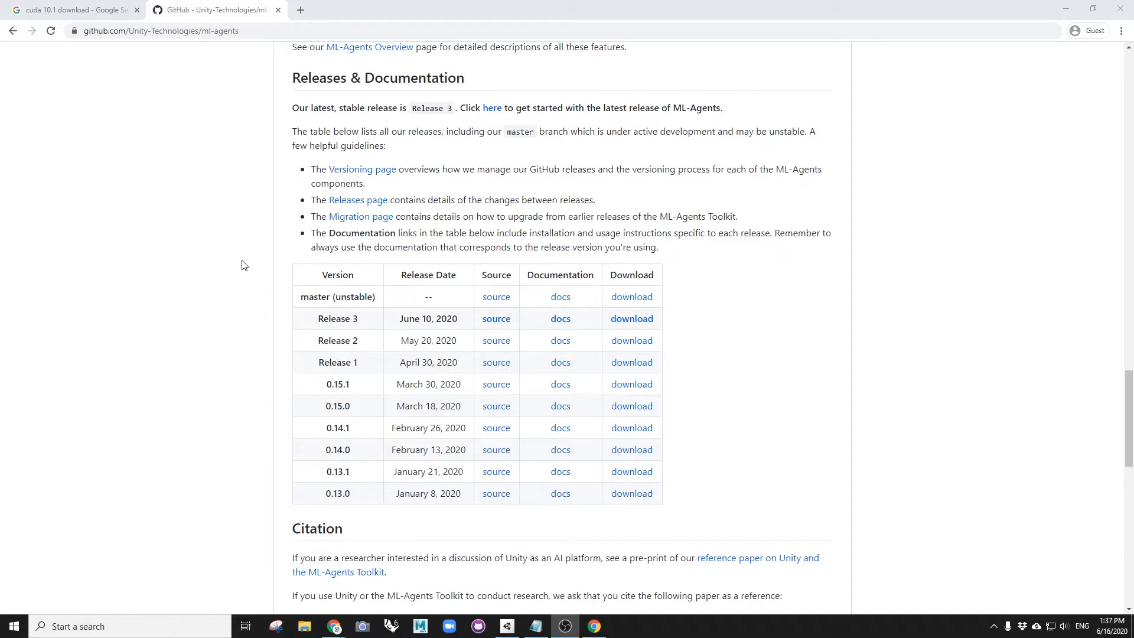
# - Return to the CUDA search results, restore the browser to a smaller window and bring the untitled Notepad notes into view
pyautogui.click(67, 12)
pyautogui.doubleClick(479, 9)
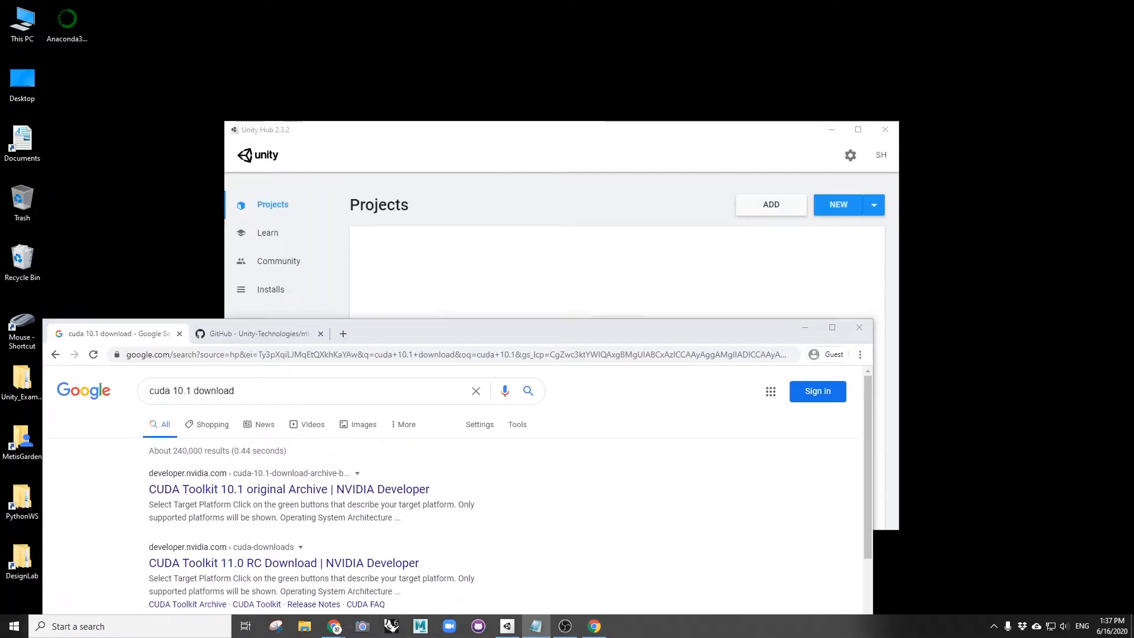
pyautogui.moveTo(1133, 148); pyautogui.dragTo(457, 99)
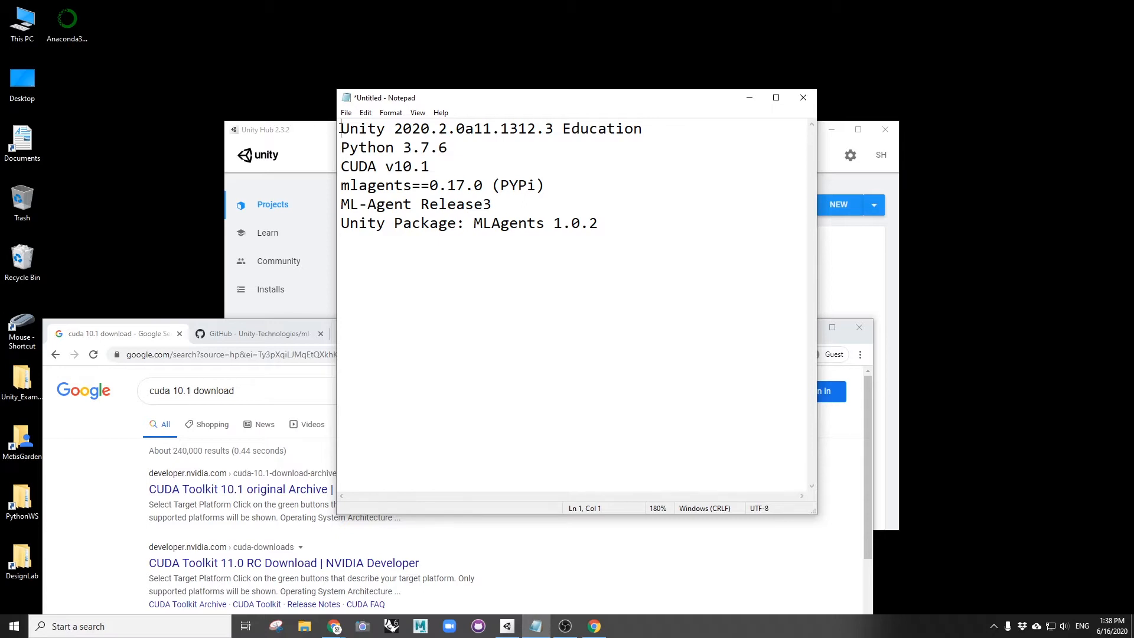
# - Review the noted versions of Unity, Python, CUDA, the mlagents PyPi package, the ML-Agents release and the Unity package
pyautogui.moveTo(341, 128); pyautogui.dragTo(549, 168)
pyautogui.click(393, 132)
pyautogui.moveTo(392, 129); pyautogui.dragTo(451, 133)
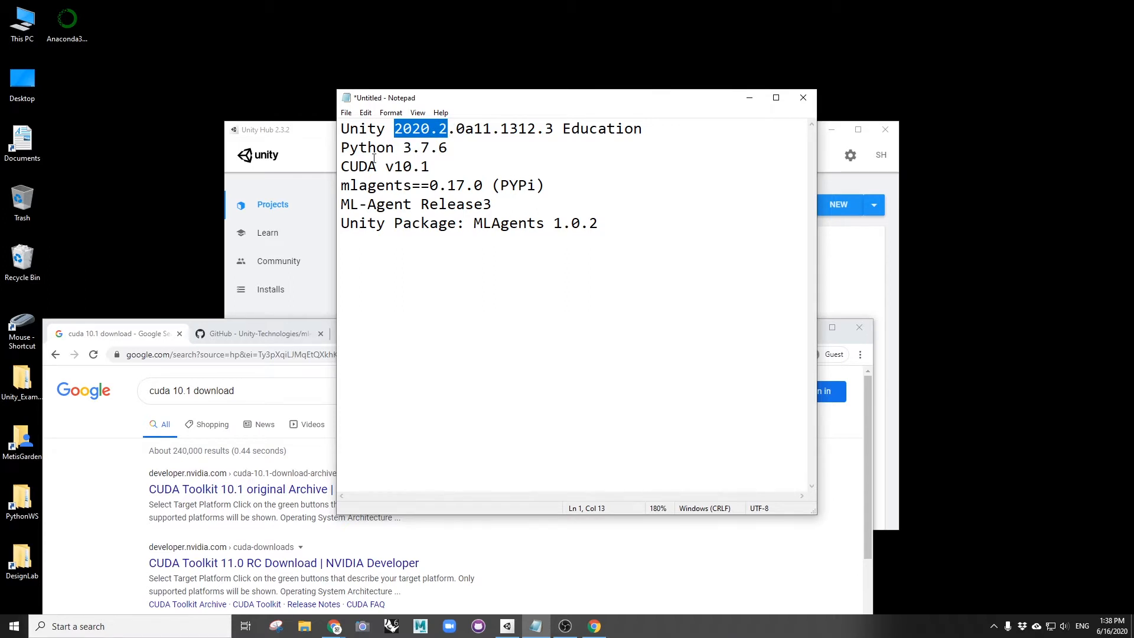
pyautogui.moveTo(342, 148); pyautogui.dragTo(439, 147)
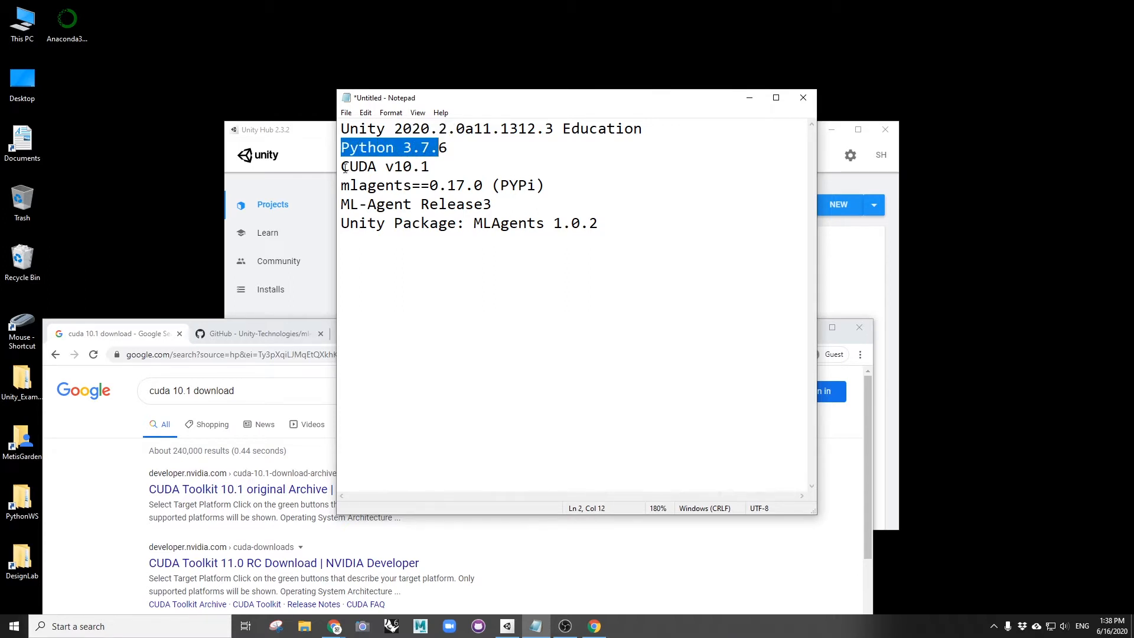
pyautogui.moveTo(345, 168); pyautogui.dragTo(440, 168)
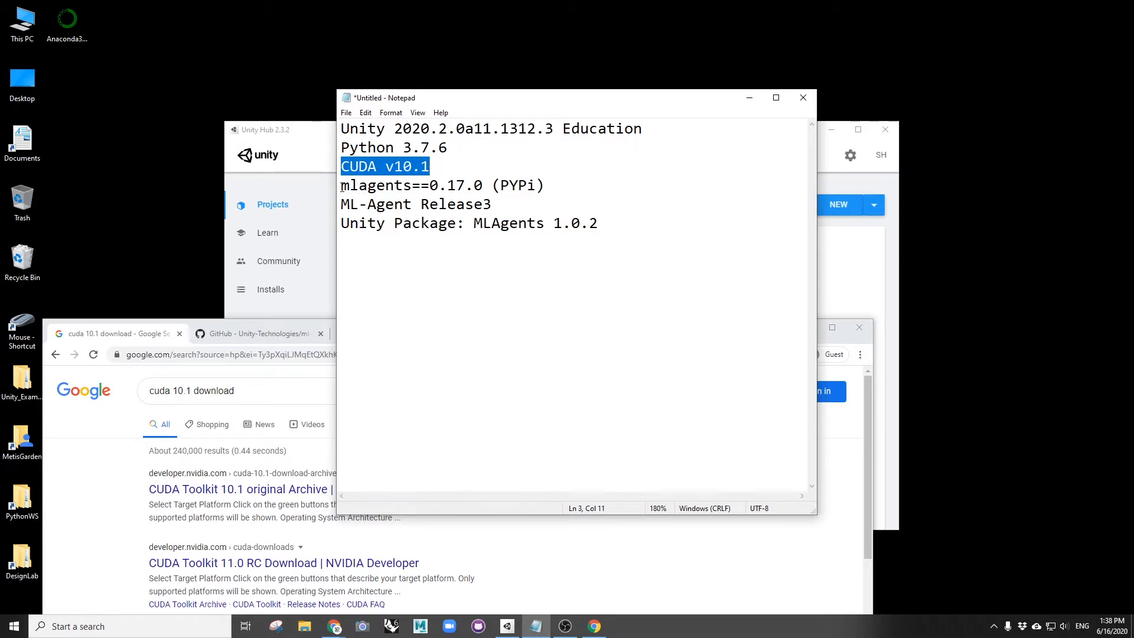
pyautogui.moveTo(342, 187); pyautogui.dragTo(413, 187)
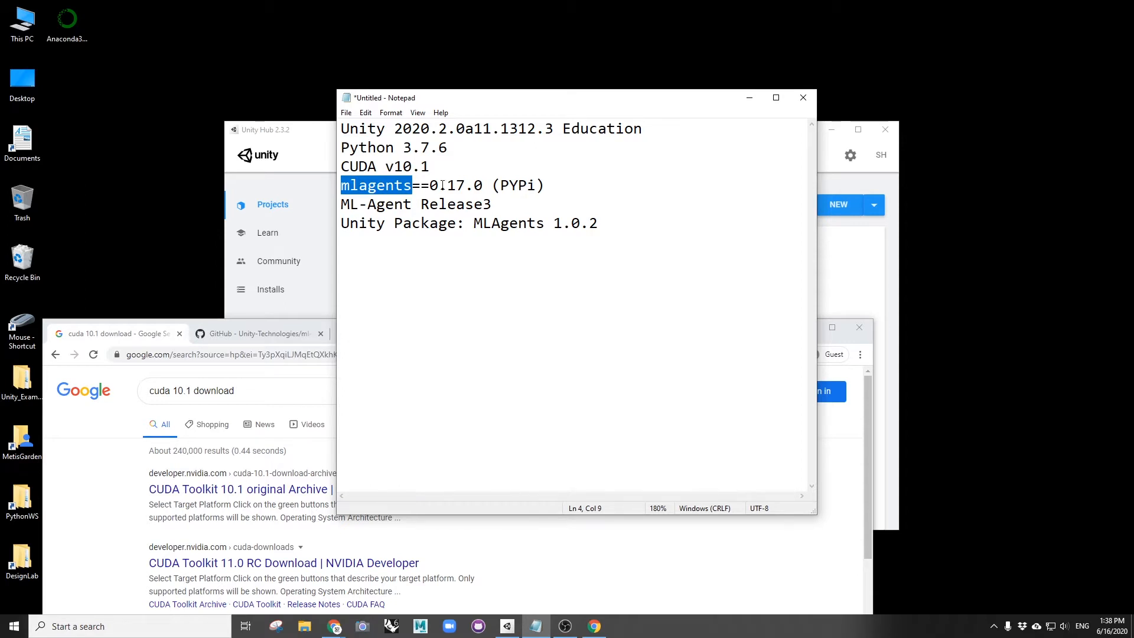
pyautogui.moveTo(447, 185); pyautogui.dragTo(465, 185)
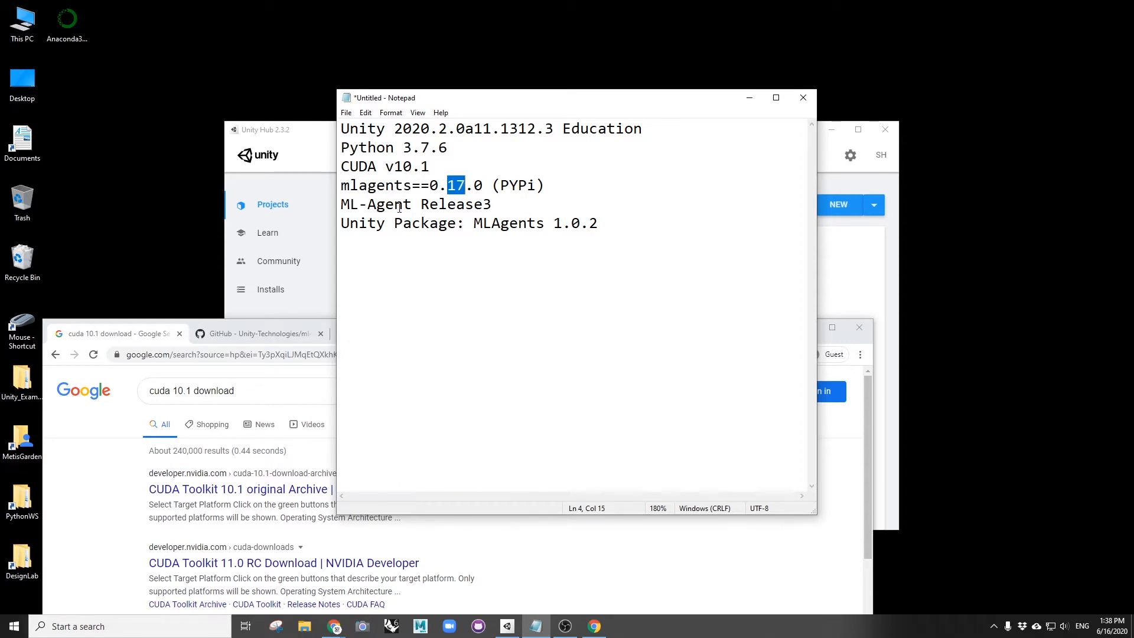
pyautogui.doubleClick(470, 204)
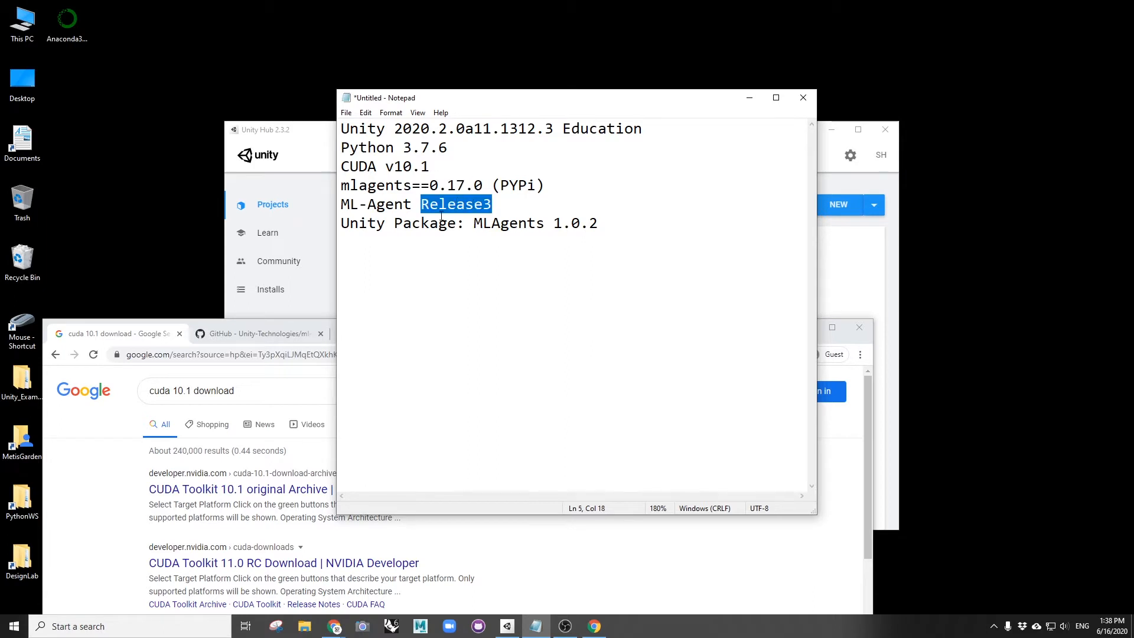
pyautogui.moveTo(348, 223); pyautogui.dragTo(342, 119)
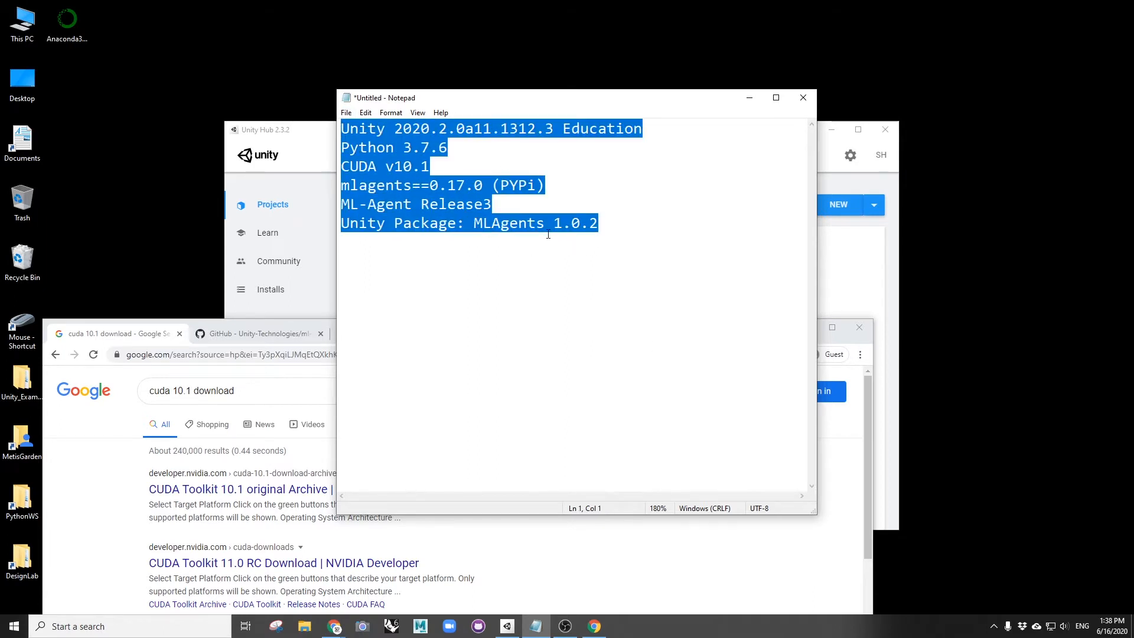
pyautogui.click(600, 261)
pyautogui.moveTo(472, 225); pyautogui.dragTo(620, 224)
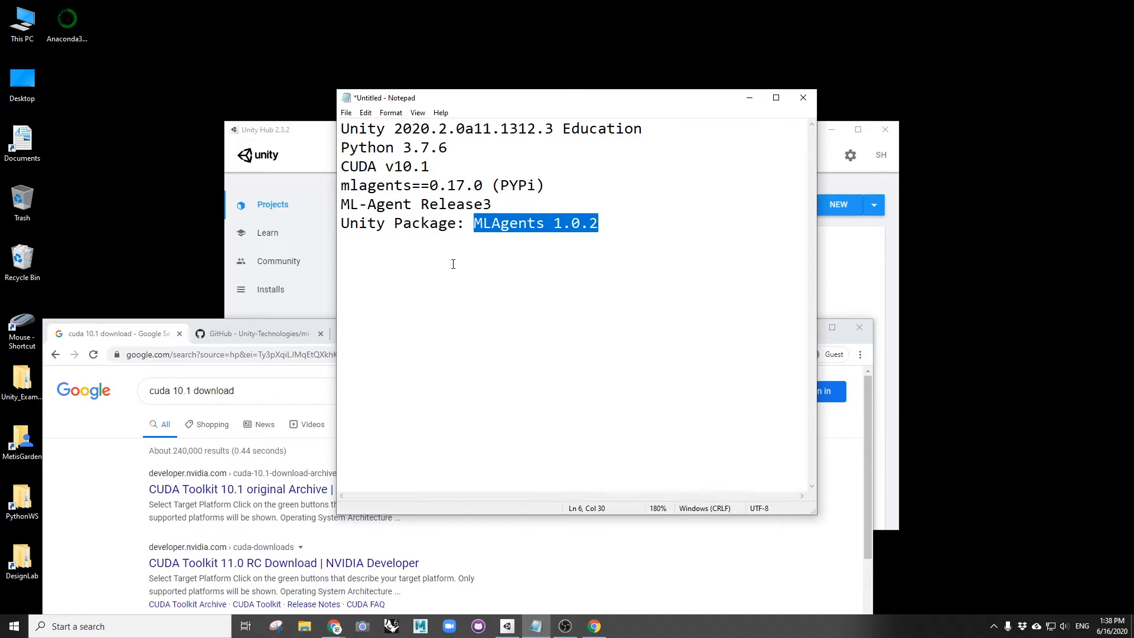
pyautogui.click(518, 252)
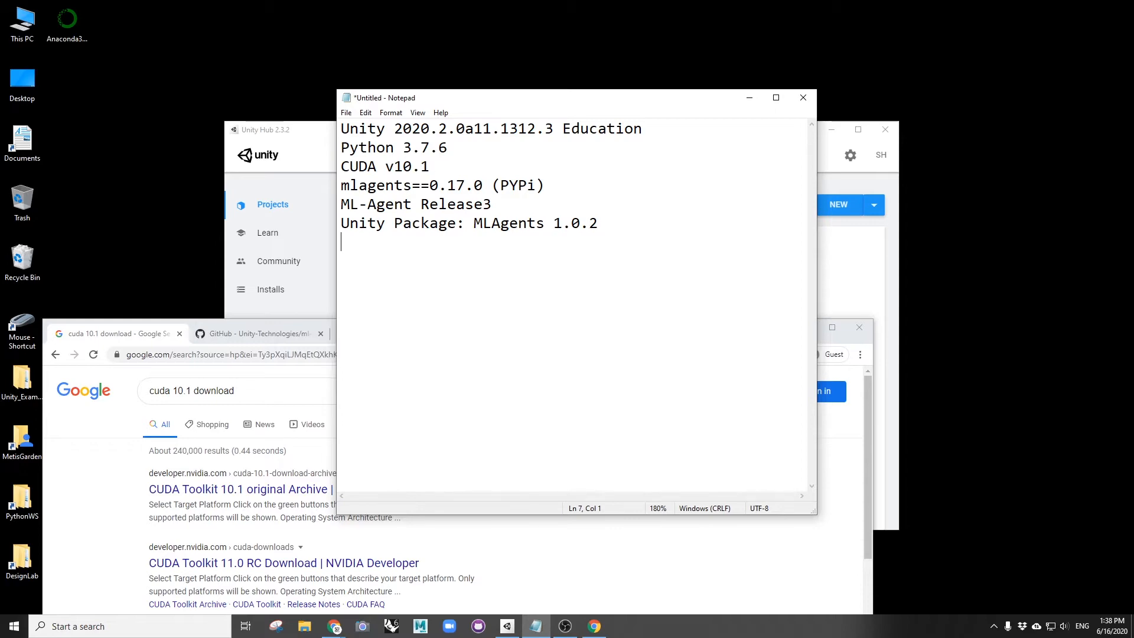
pyautogui.click(1016, 223)
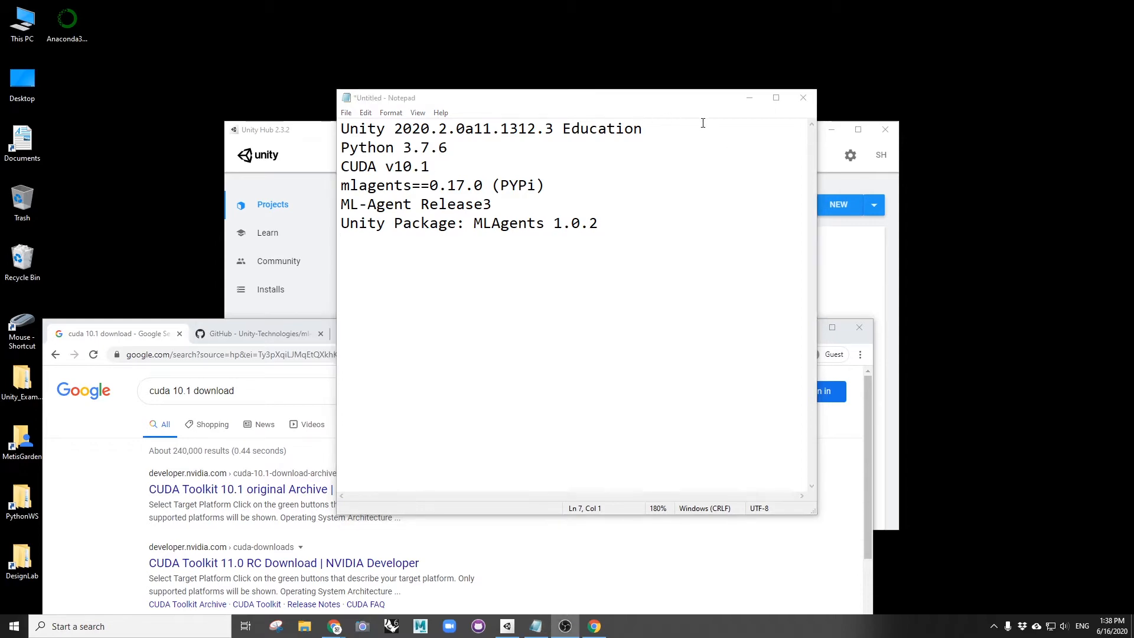
# - Minimize the notes, maximize the browser and open the CUDA Toolkit 10.1 original Archive page from the search results
pyautogui.click(749, 97)
pyautogui.moveTo(675, 338); pyautogui.dragTo(810, 5)
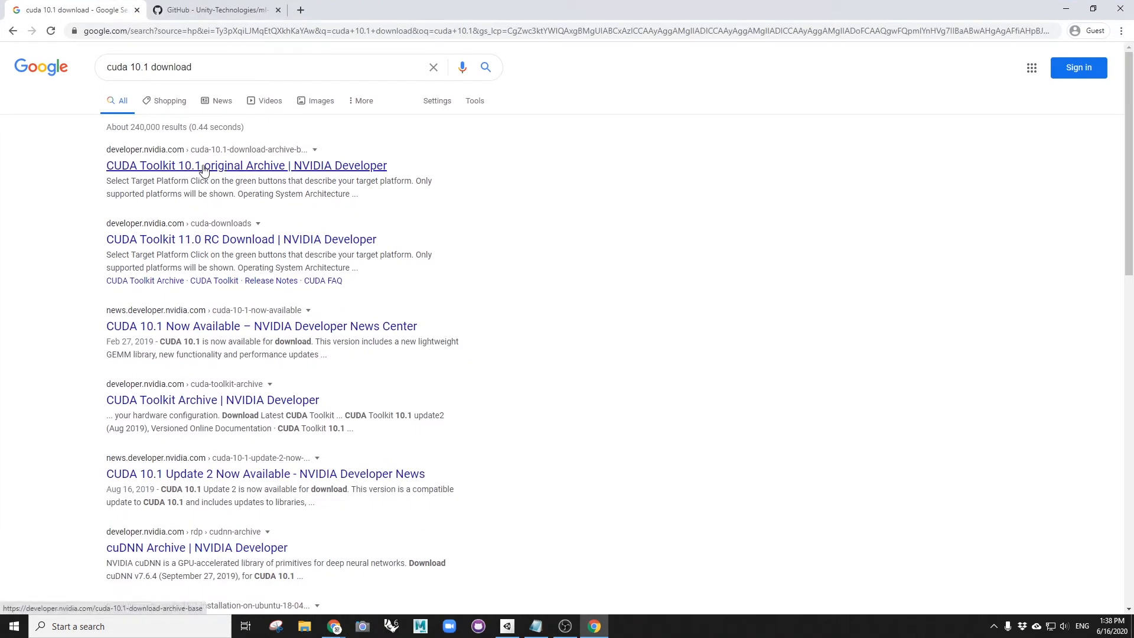
pyautogui.click(181, 169)
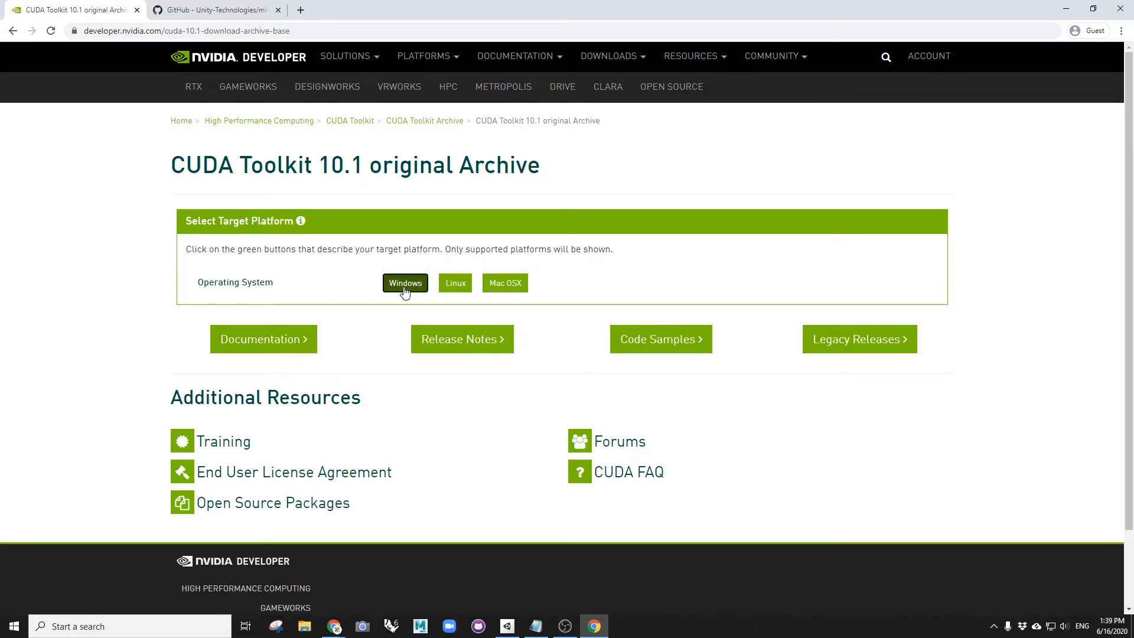
# - Download the CUDA Toolkit 10.1 base installer for Windows, x86_64, version 10, with installer type exe (local)
pyautogui.click(405, 290)
pyautogui.click(403, 311)
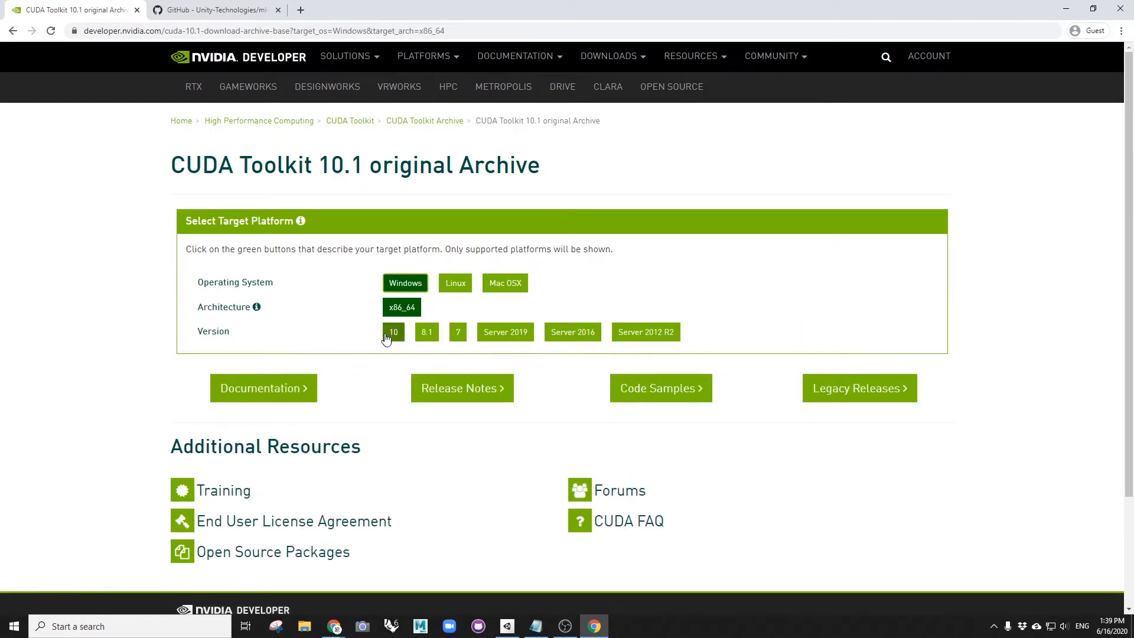
pyautogui.click(390, 334)
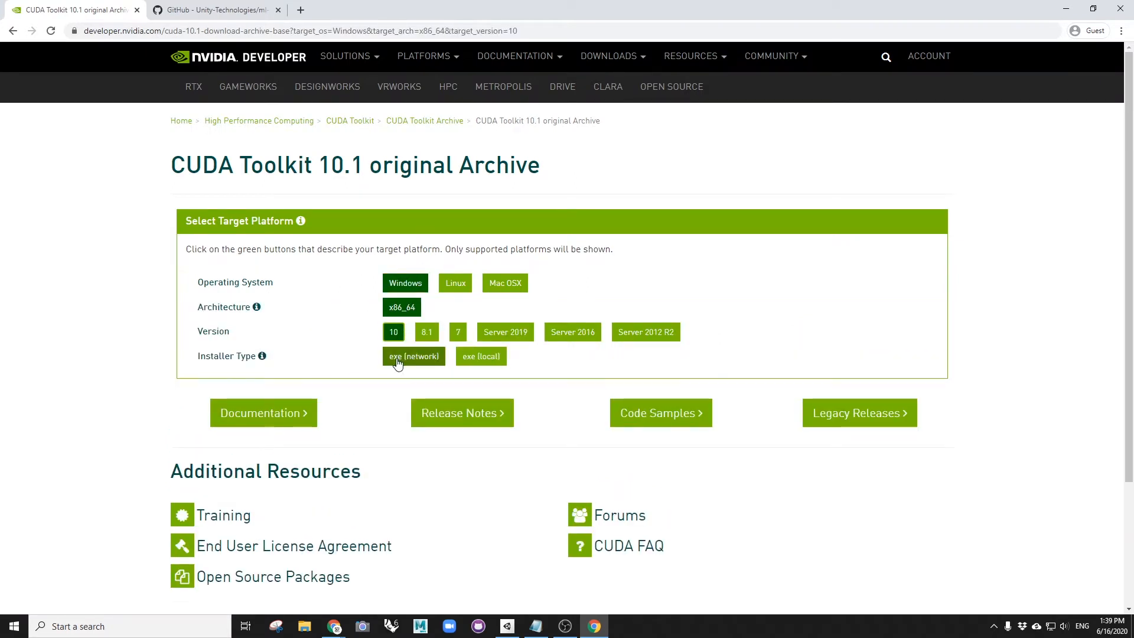
pyautogui.click(491, 367)
pyautogui.scroll(-3, 765, 349)
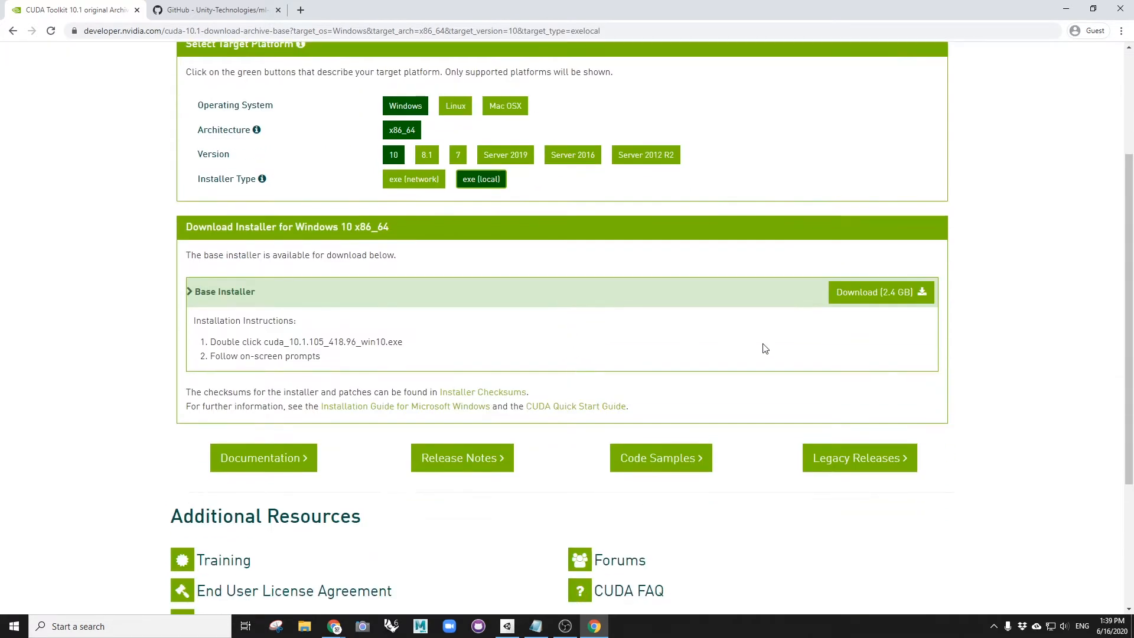
pyautogui.scroll(-1, 567, 389)
pyautogui.scroll(-1, 856, 257)
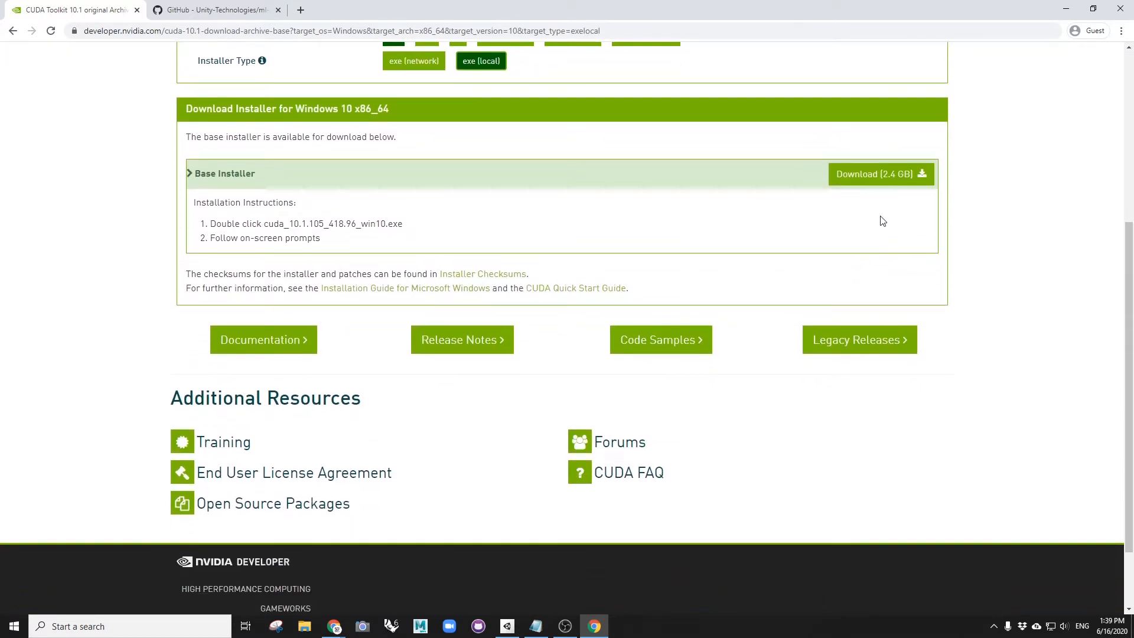
pyautogui.click(887, 176)
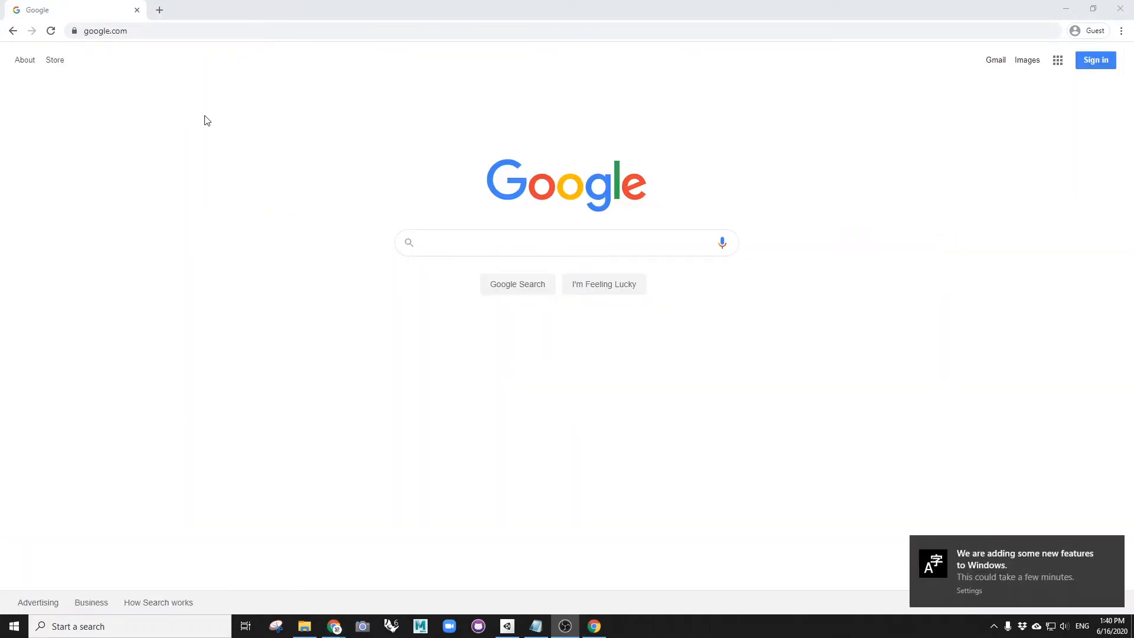
# - Search Google for "ml agent" and open the Unity-Technologies/ml-agents GitHub repository from the results
pyautogui.click(136, 33)
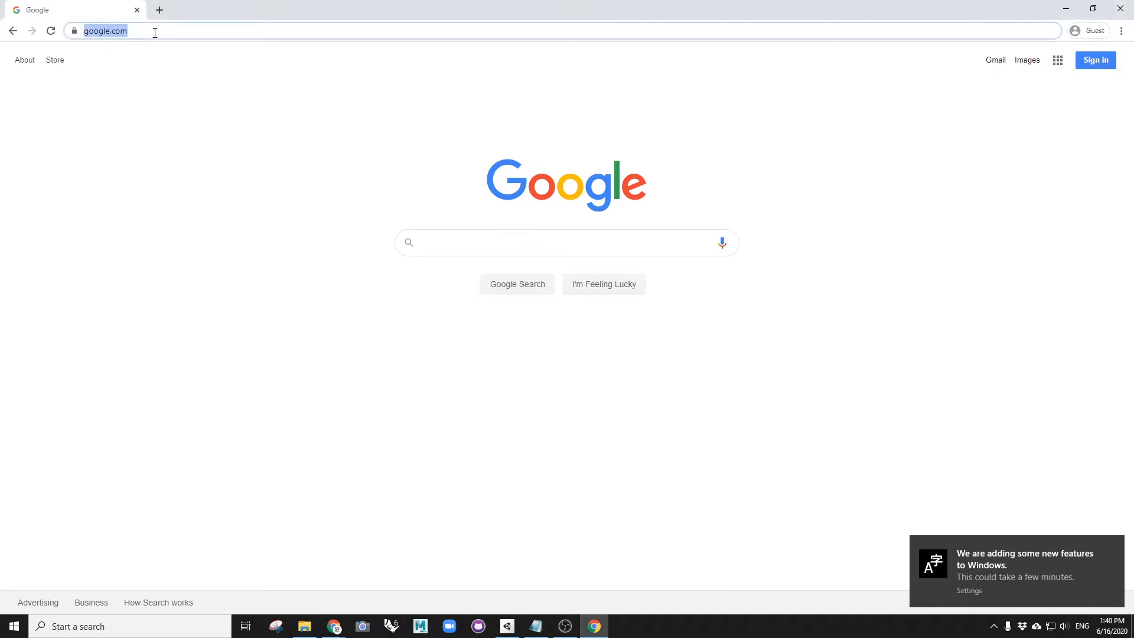
pyautogui.click(443, 242)
pyautogui.write('ml')
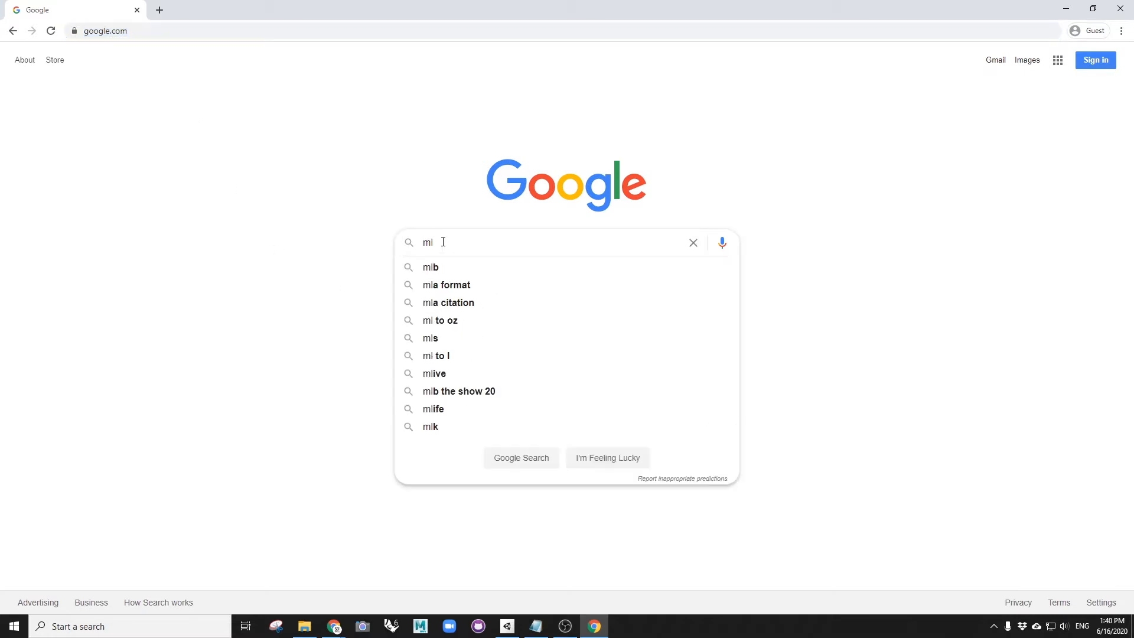
pyautogui.write(' a')
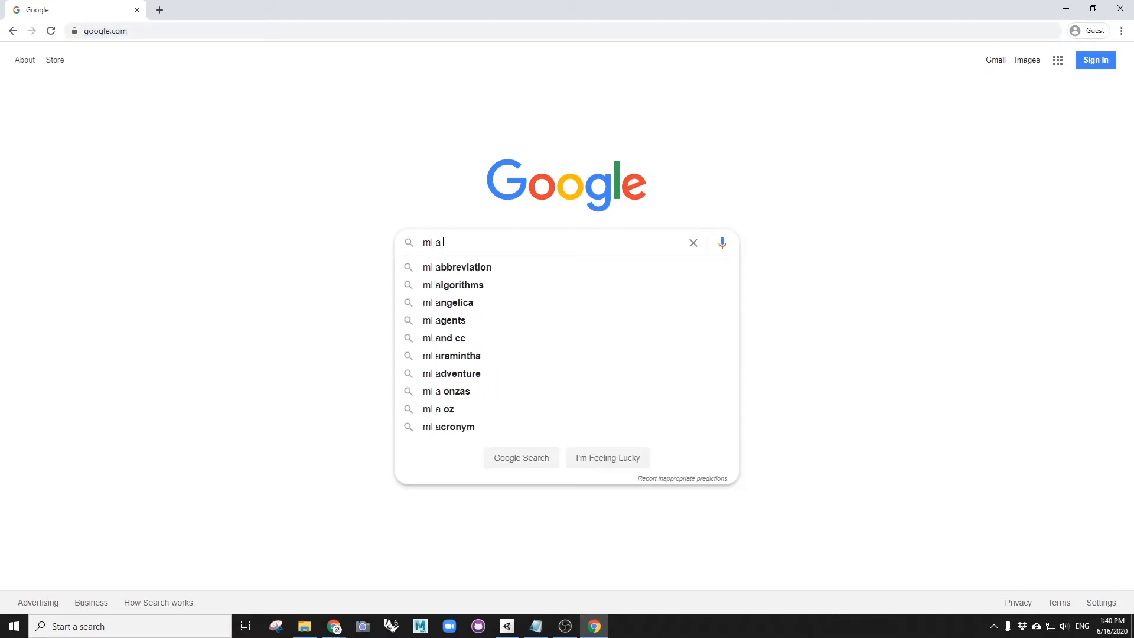
pyautogui.write('gent')
pyautogui.press('Return')
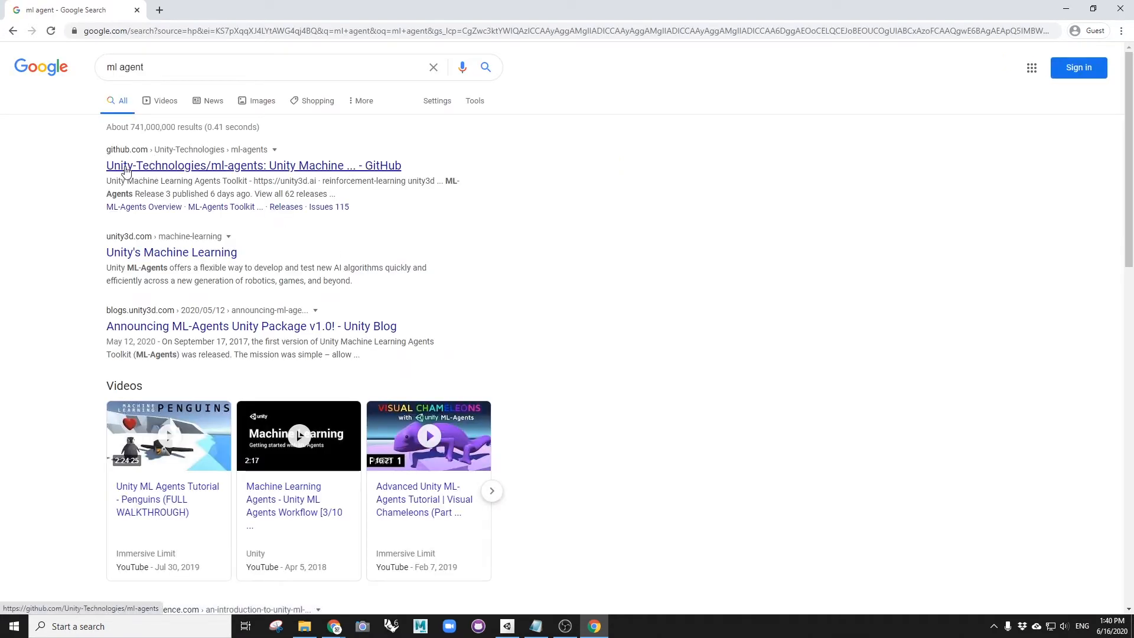
pyautogui.click(157, 168)
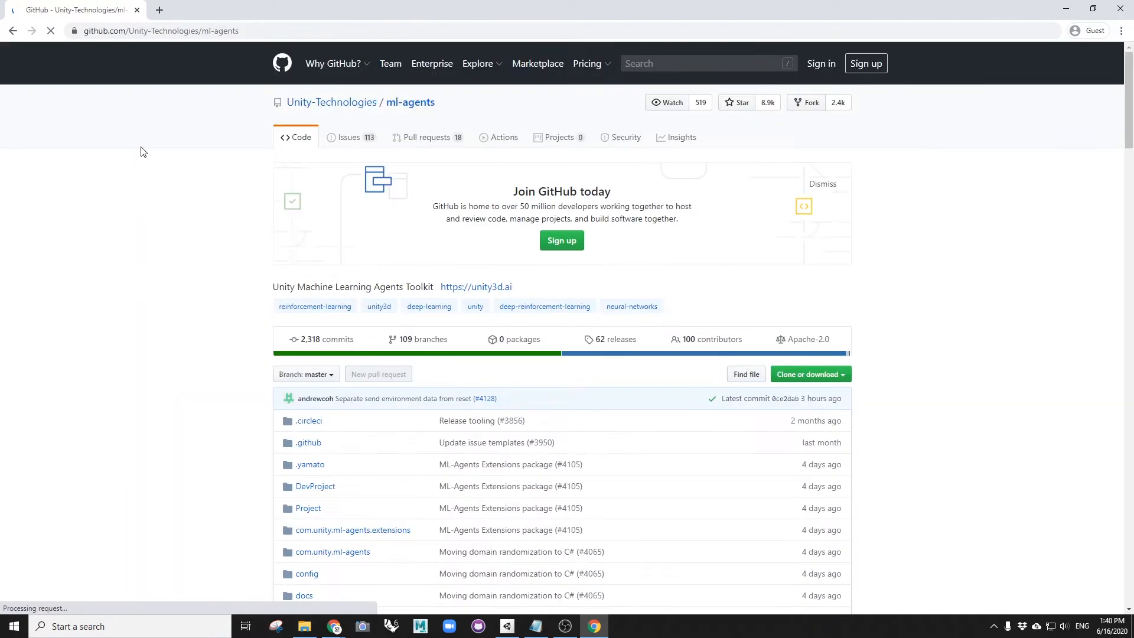
# - Download ML-Agents Release 3 from the releases table in the repository's README
pyautogui.moveTo(303, 108)
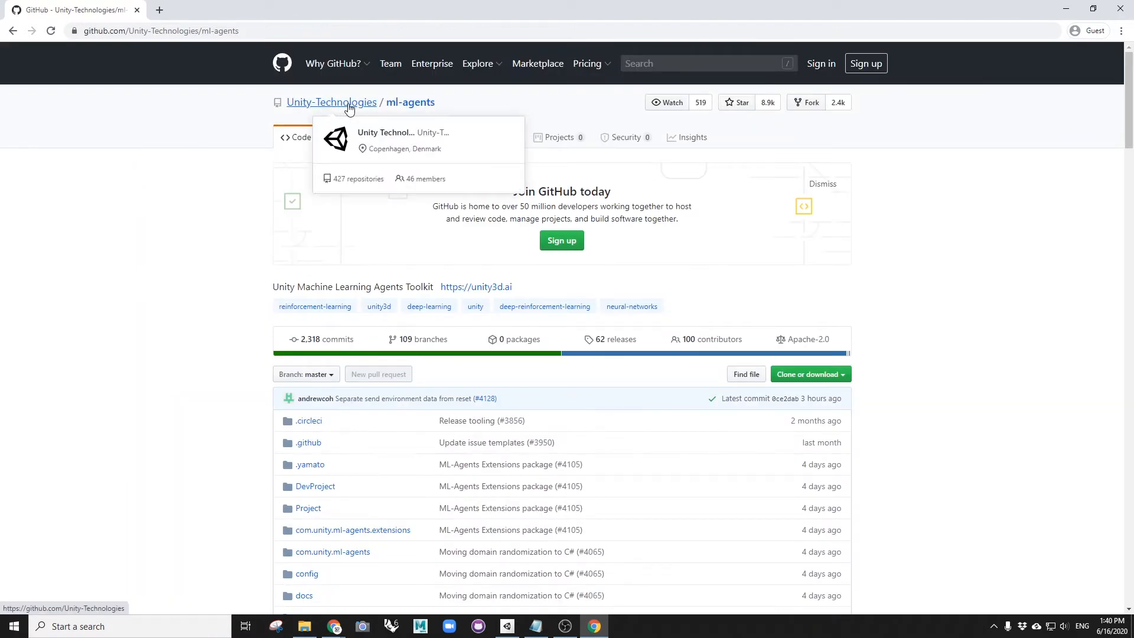
pyautogui.scroll(-20, 896, 265)
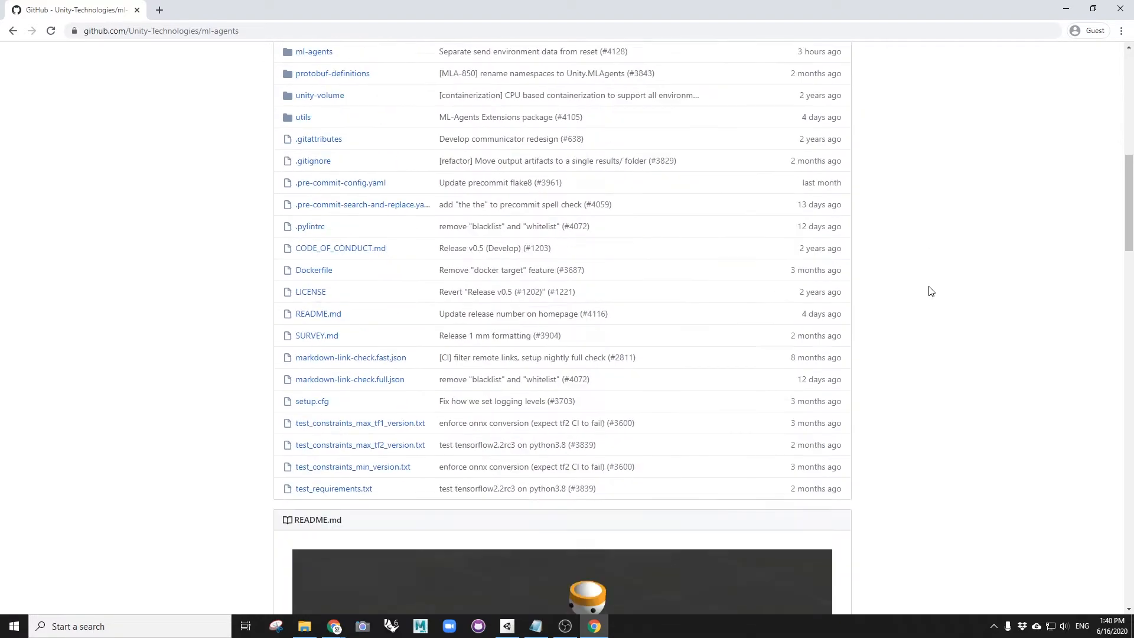
pyautogui.scroll(-10, 936, 292)
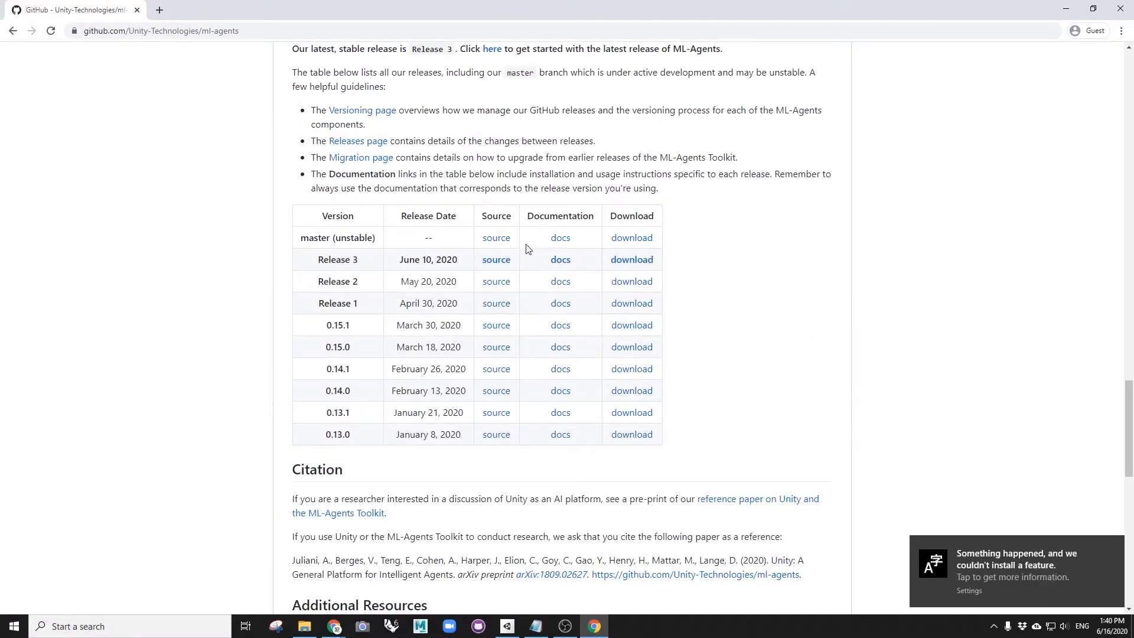
pyautogui.click(633, 260)
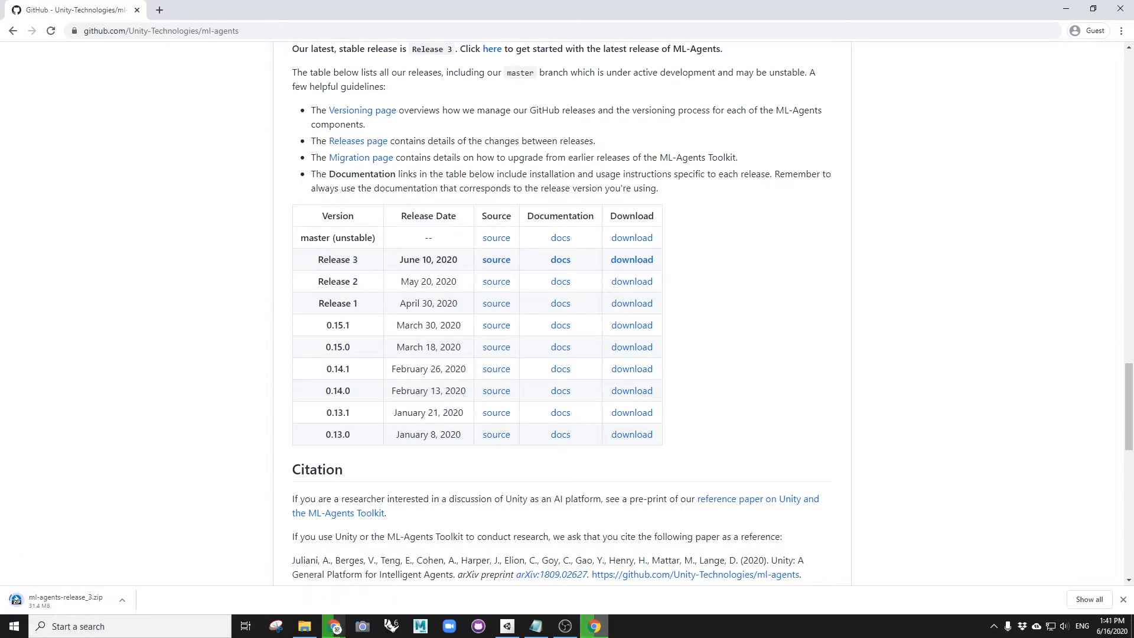
# - Minimize the browser, then enlarge the Documents folder window and move it fully into view on the desktop
pyautogui.click(1068, 9)
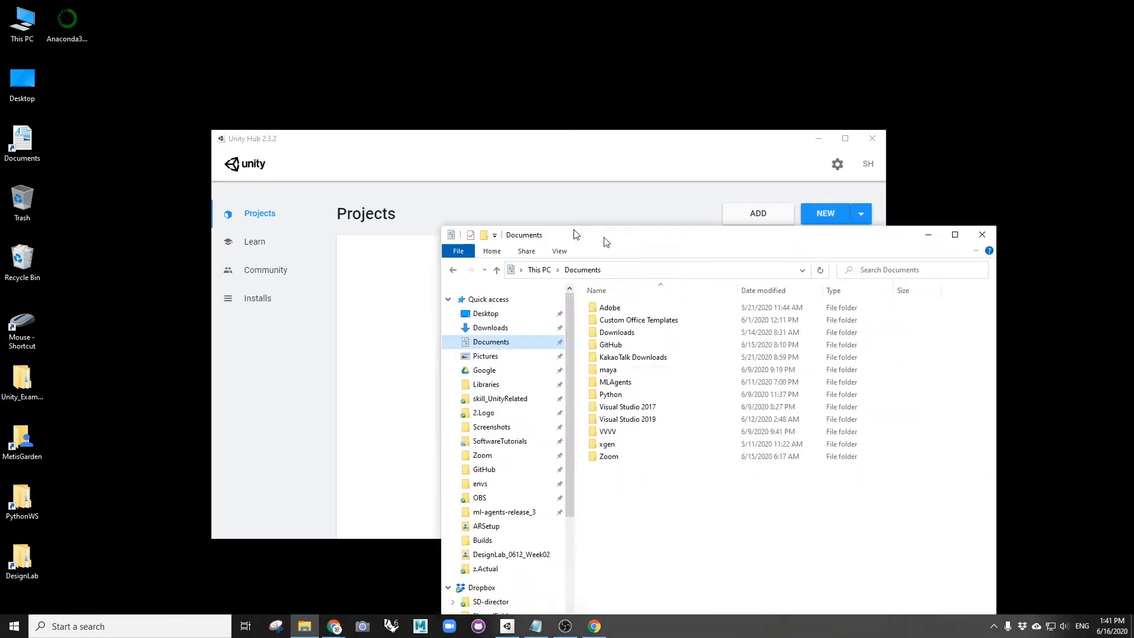
pyautogui.moveTo(608, 236); pyautogui.dragTo(560, 114)
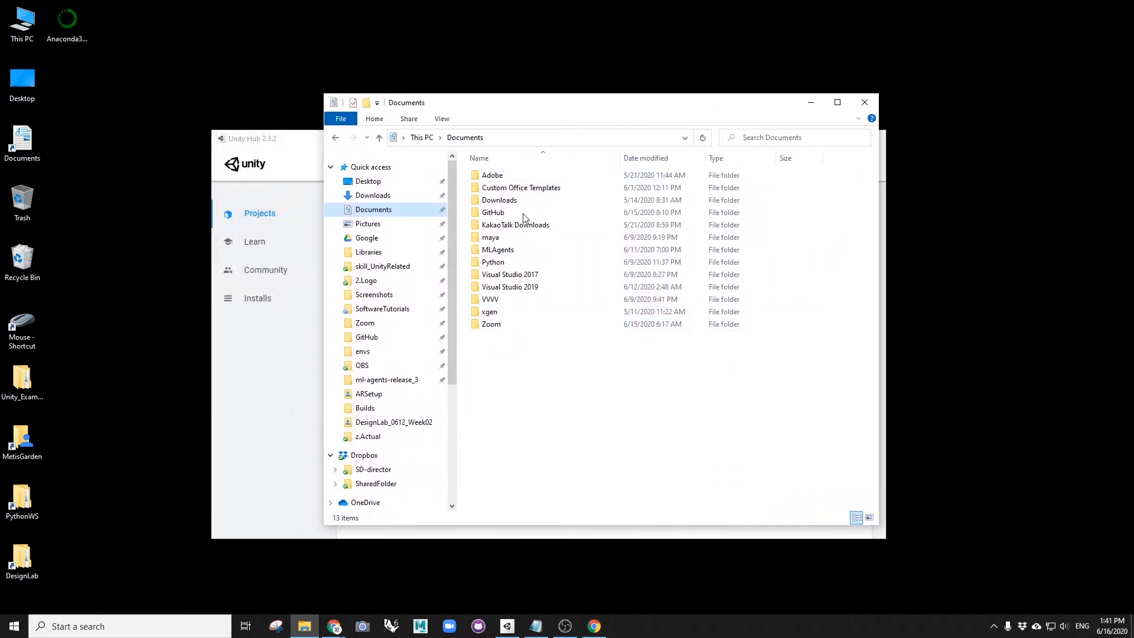
pyautogui.moveTo(875, 526); pyautogui.dragTo(905, 574)
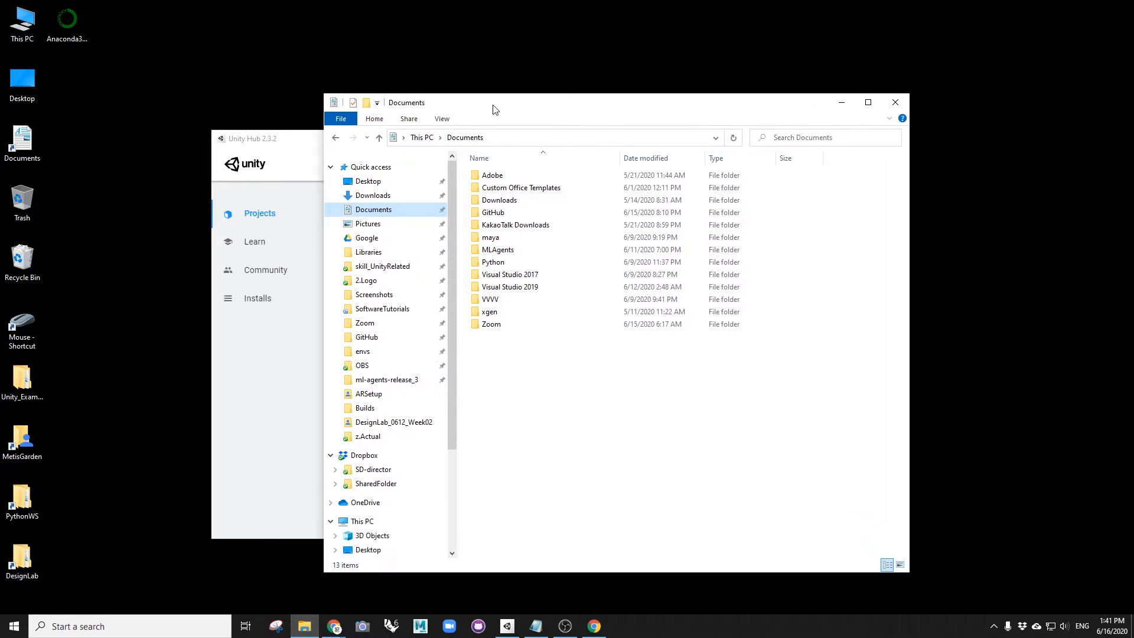
pyautogui.moveTo(499, 104); pyautogui.dragTo(569, 110)
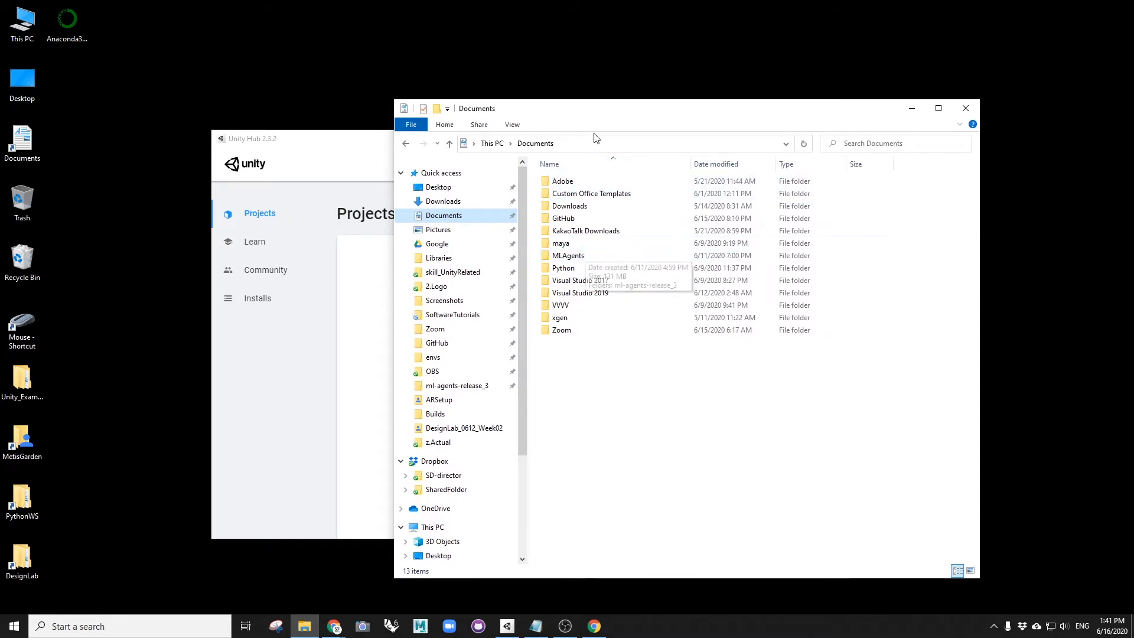
pyautogui.moveTo(600, 111); pyautogui.dragTo(622, 104)
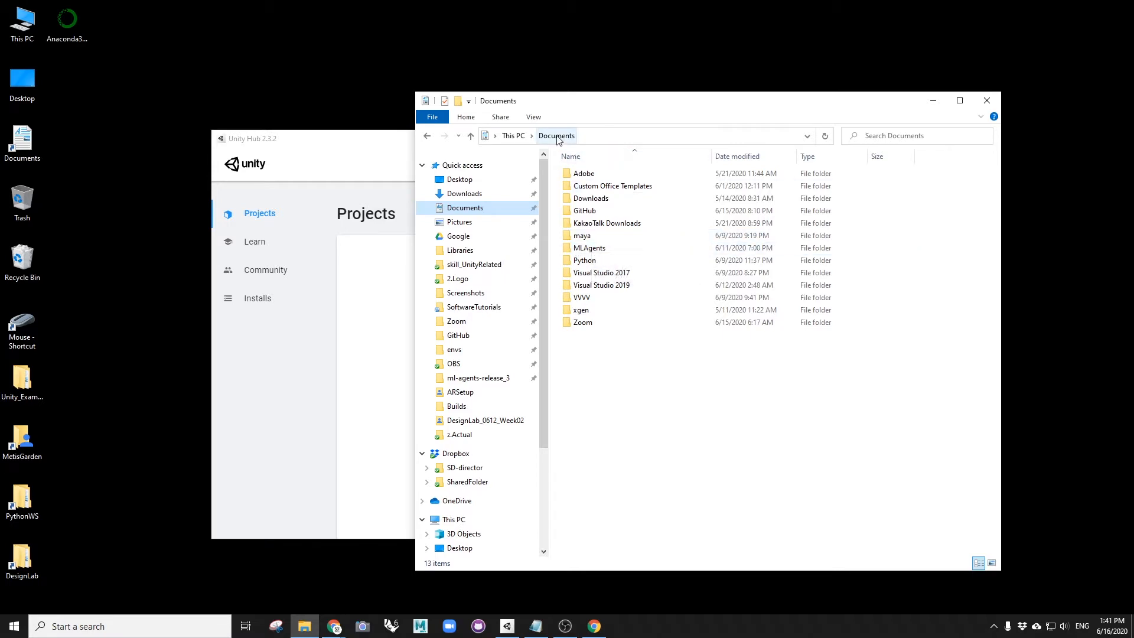
# - Open the ml-agents-release_3 folder inside the MLAgents folder in Documents
pyautogui.doubleClick(586, 248)
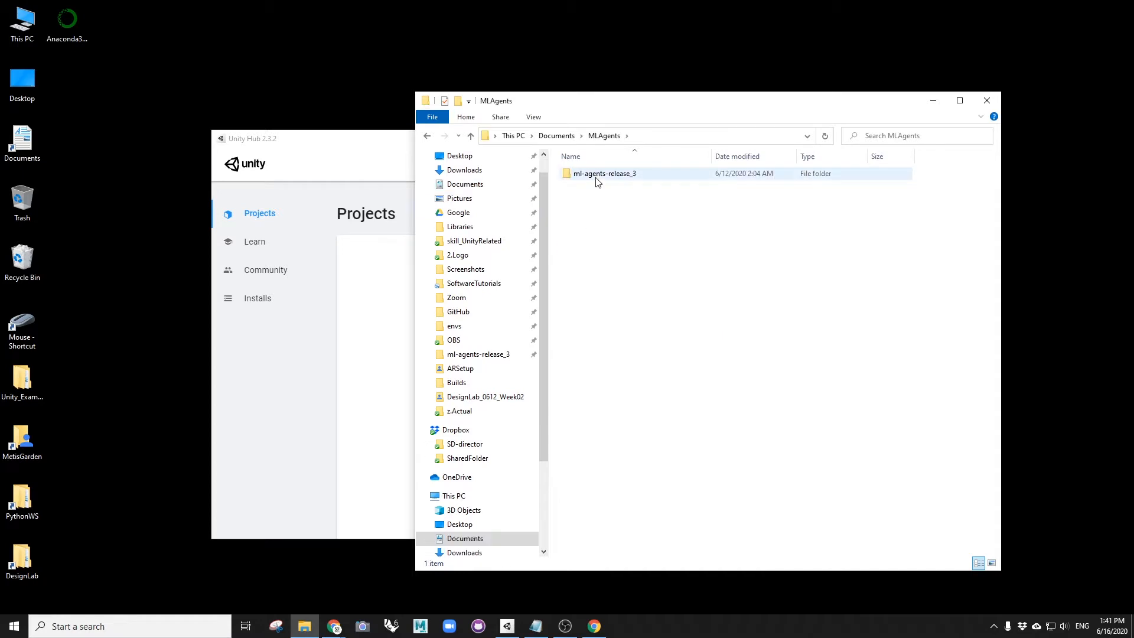
pyautogui.click(584, 177)
pyautogui.doubleClick(620, 179)
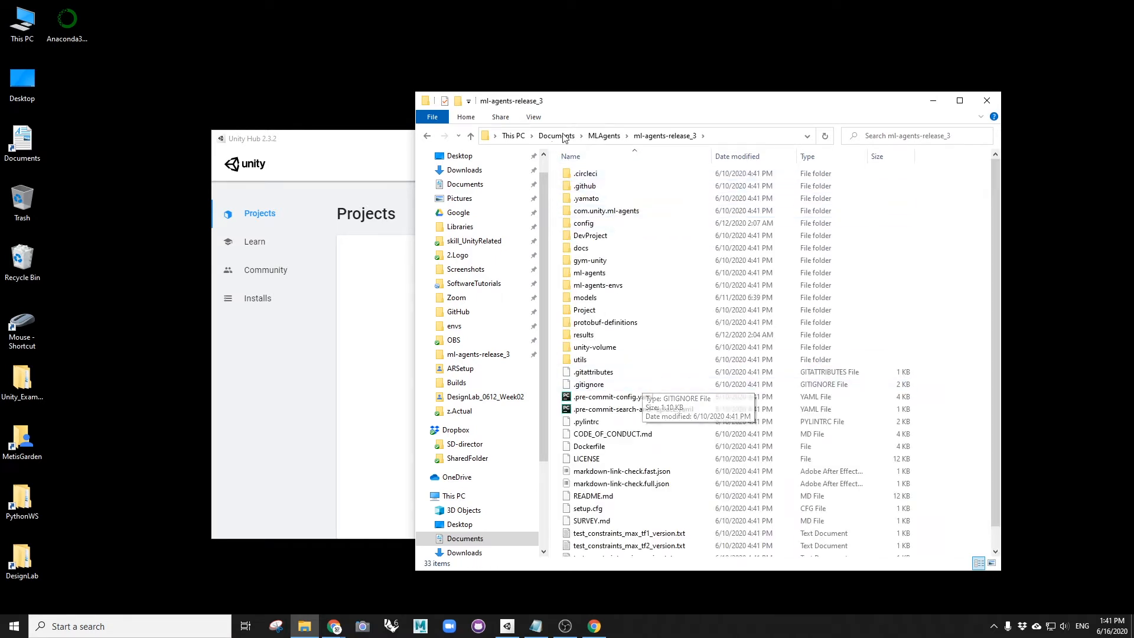
# - Examine the contents of ml-agents-release_3 and its com.unity.ml-agents package folder, and close the folder window
pyautogui.scroll(-1, 750, 339)
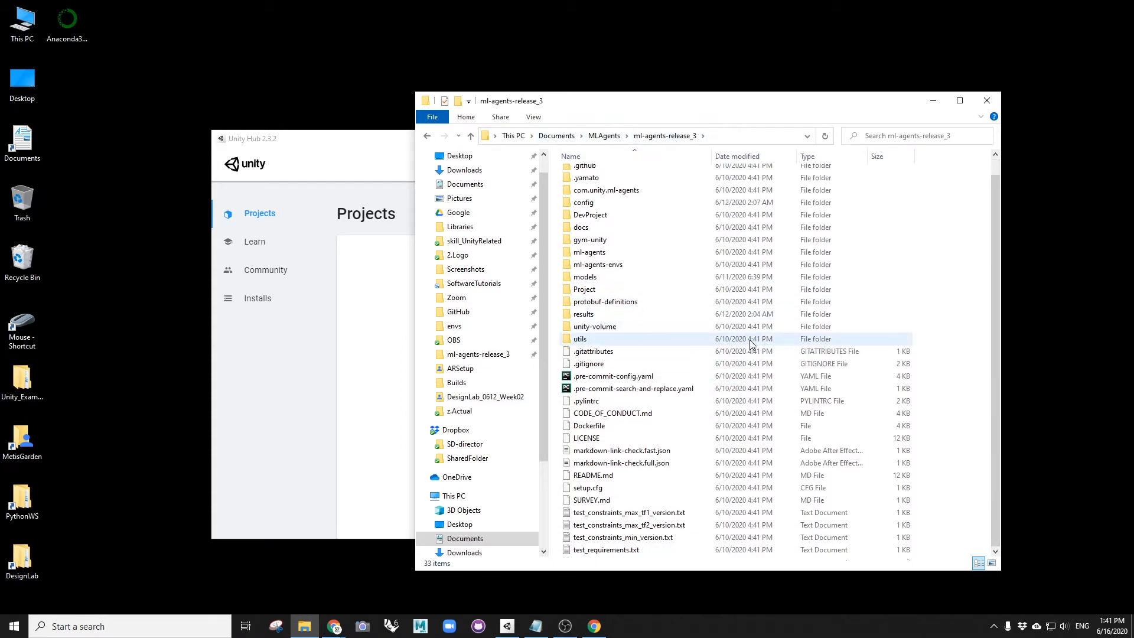
pyautogui.scroll(1, 753, 349)
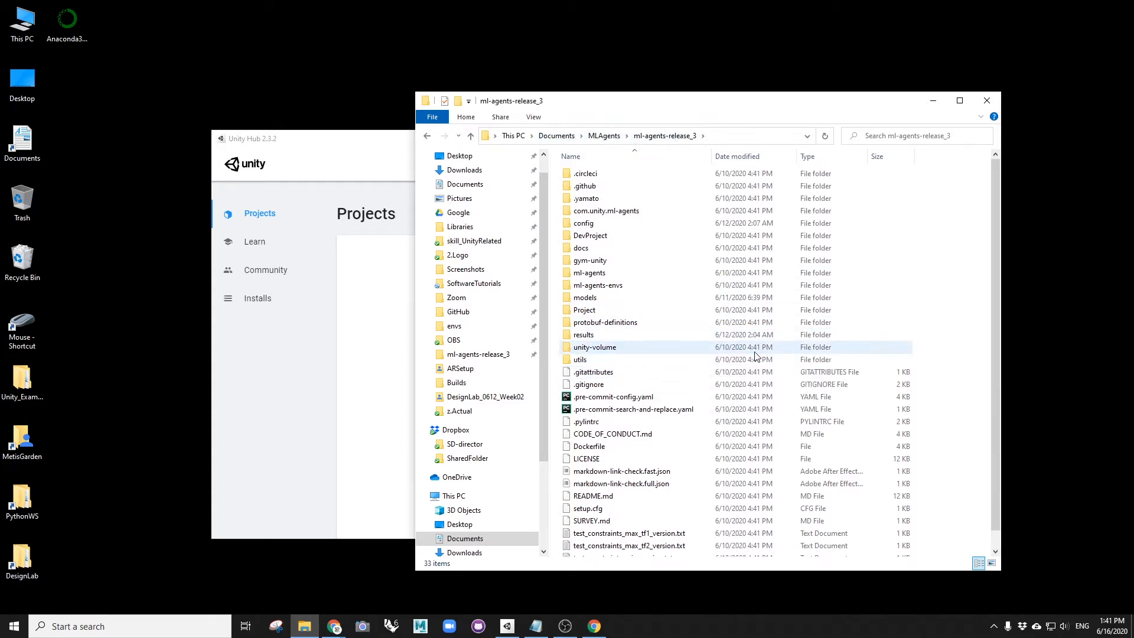
pyautogui.doubleClick(611, 212)
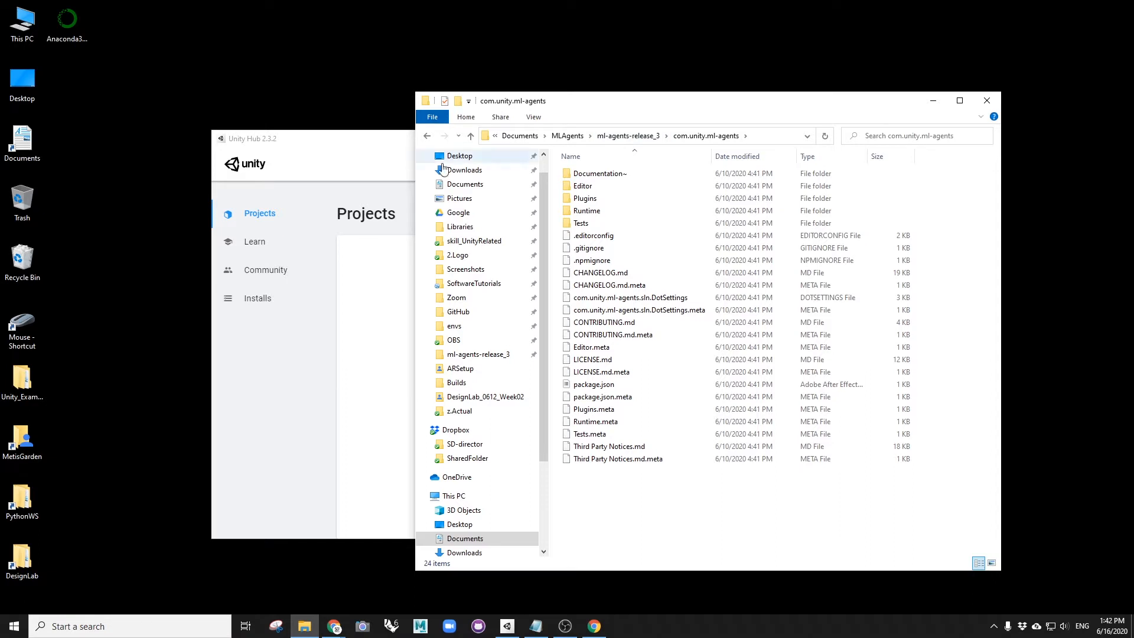
pyautogui.click(620, 139)
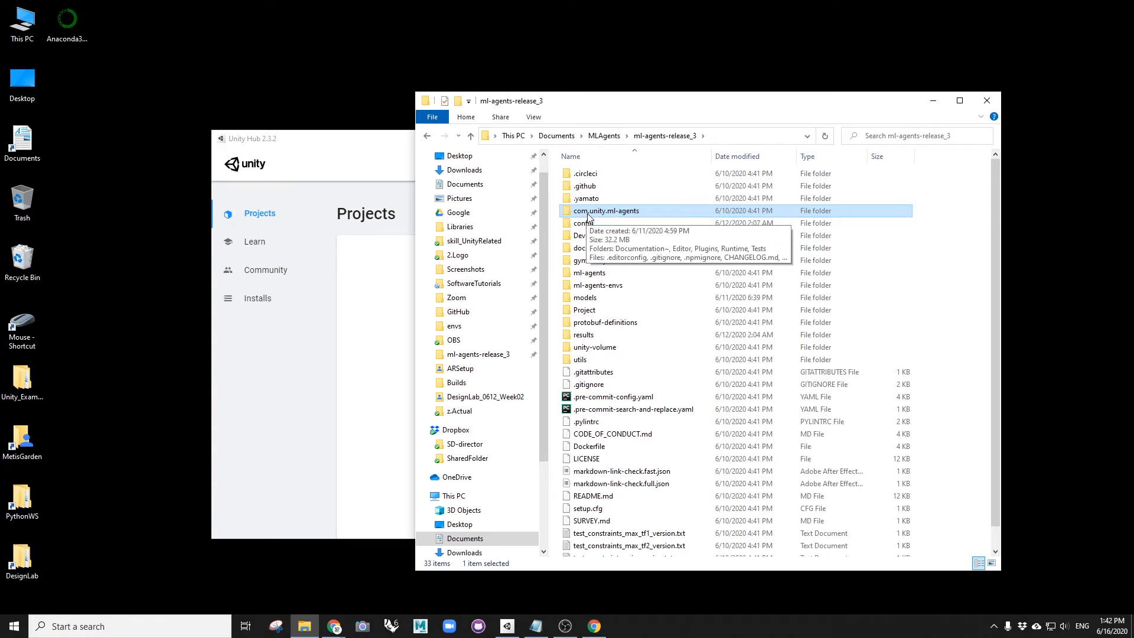
pyautogui.doubleClick(611, 212)
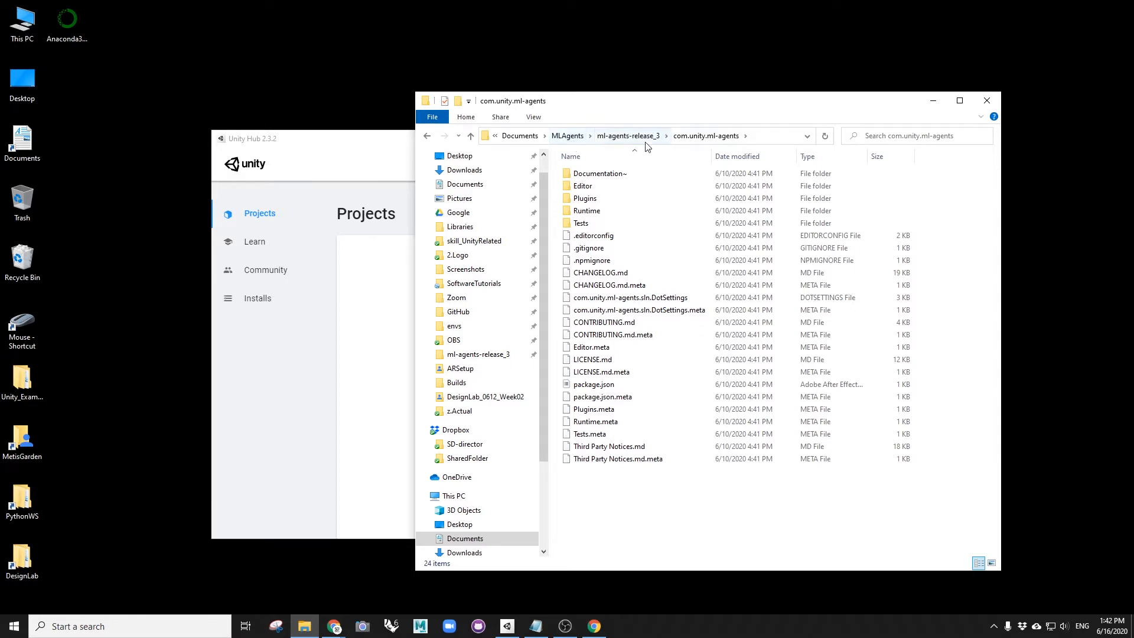
pyautogui.click(988, 103)
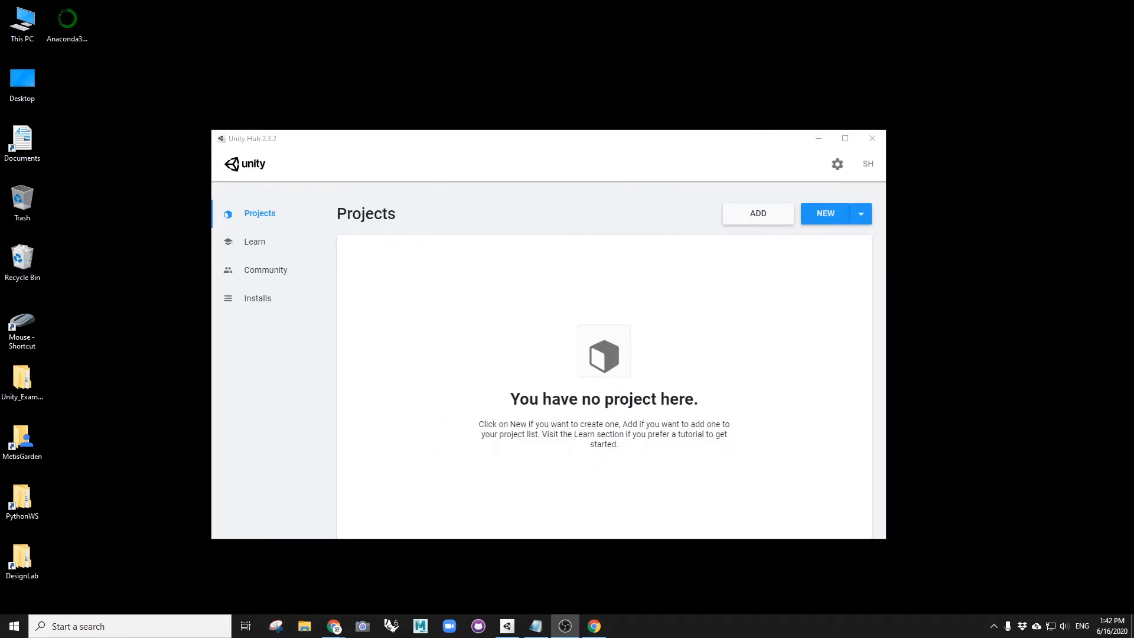
# - In Unity Hub, create a new Unity 2020.2.0a11 project on the Desktop with the 3D template, named MLAgentExamples
pyautogui.moveTo(725, 139); pyautogui.dragTo(729, 134)
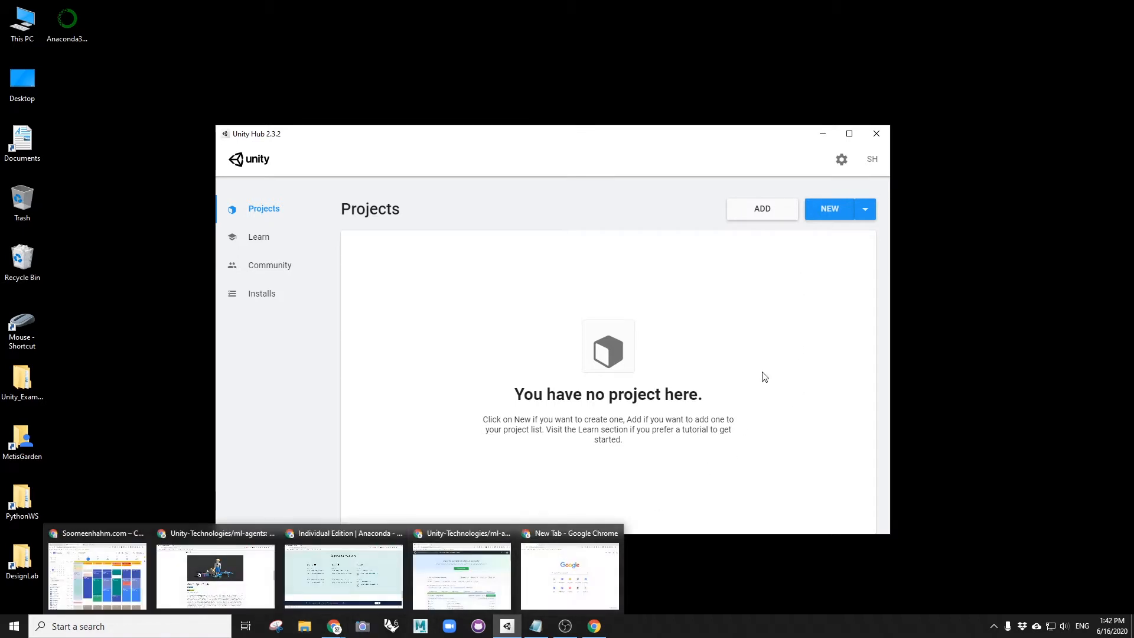
pyautogui.click(867, 213)
pyautogui.click(826, 221)
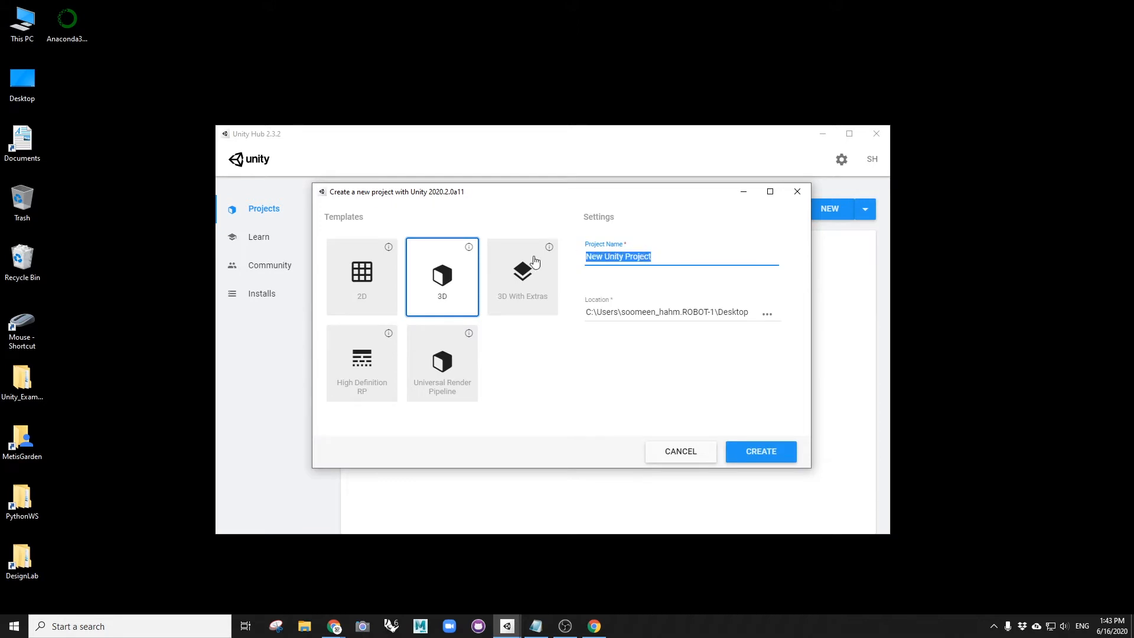
pyautogui.click(503, 263)
pyautogui.write('MLAgen')
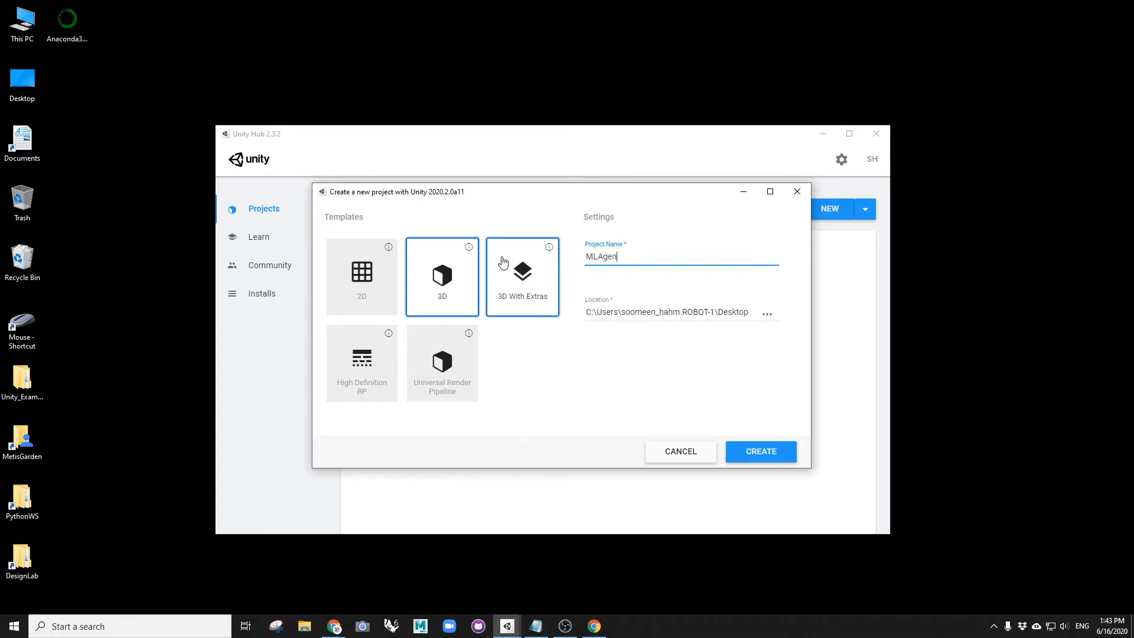
pyautogui.write('tExamples')
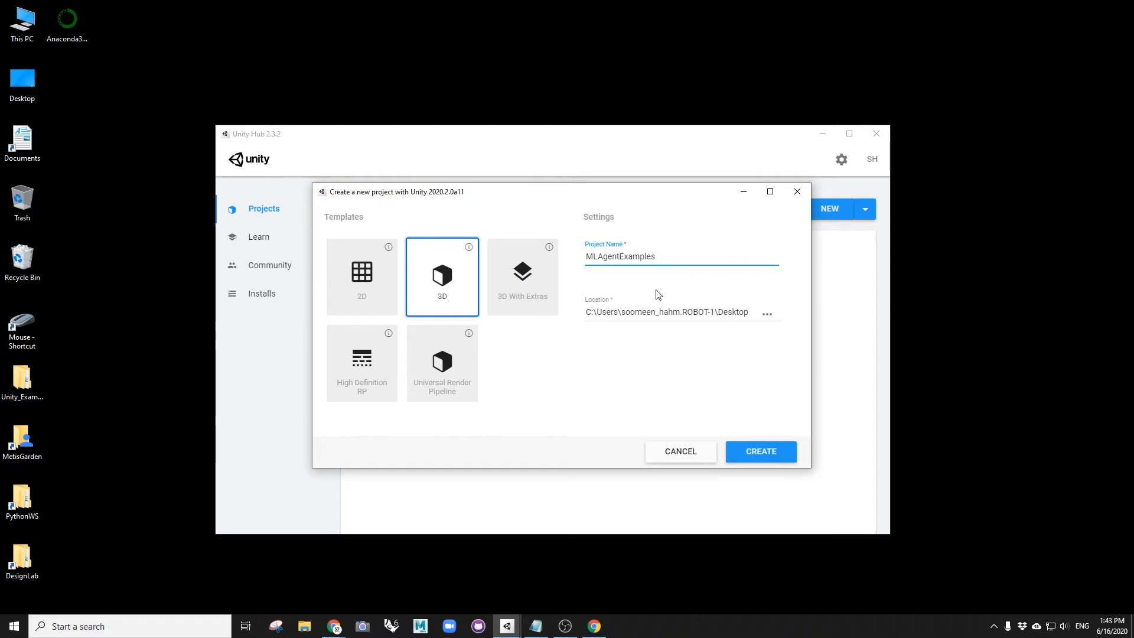
pyautogui.click(757, 453)
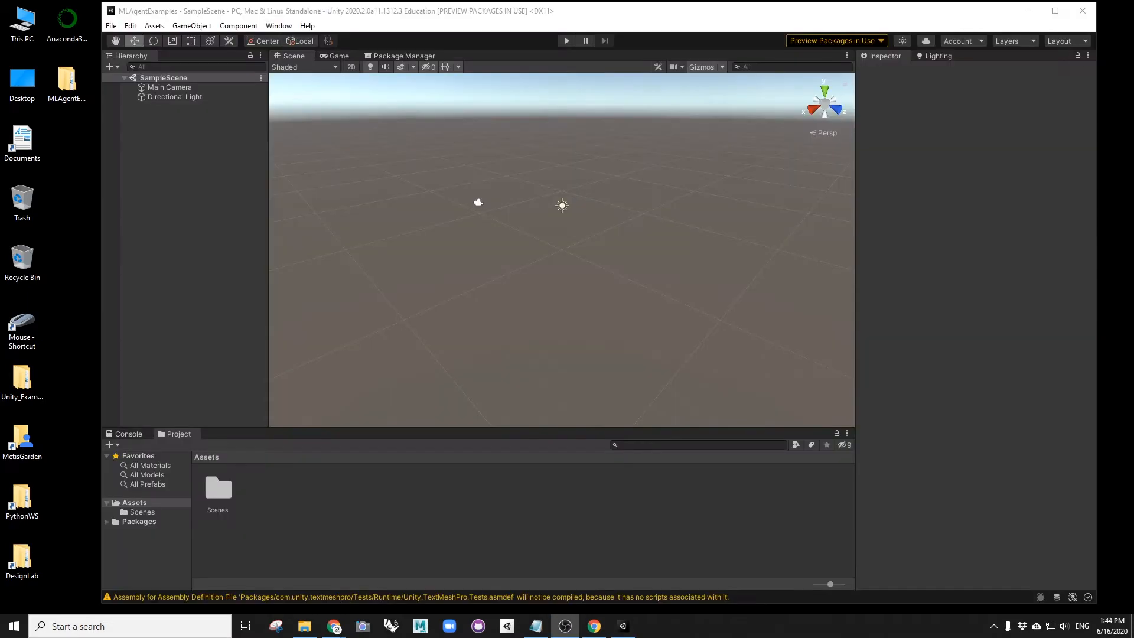
# - Keep the Unity editor in a smaller window so the desktop icons stay reachable, and open the Documents folder
pyautogui.doubleClick(666, 9)
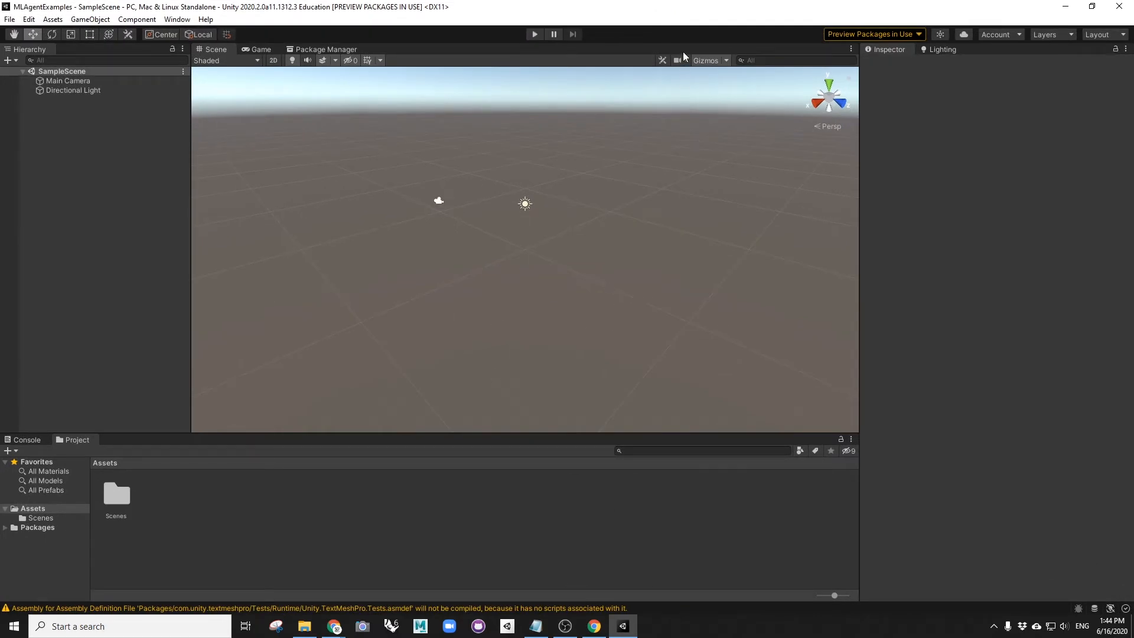
pyautogui.doubleClick(670, 7)
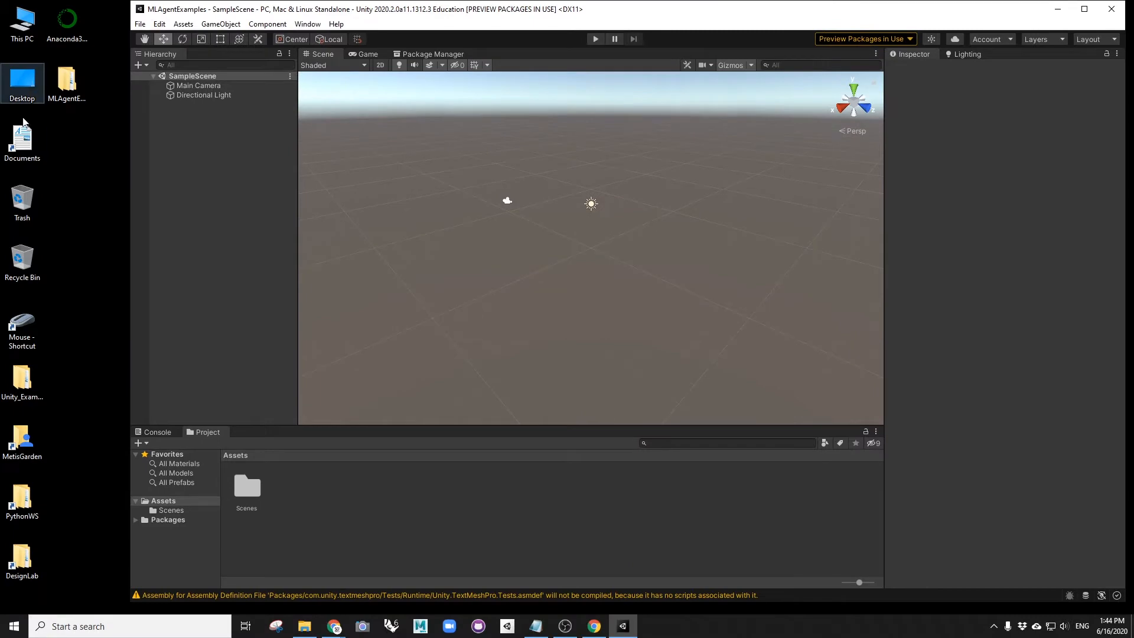
pyautogui.doubleClick(22, 139)
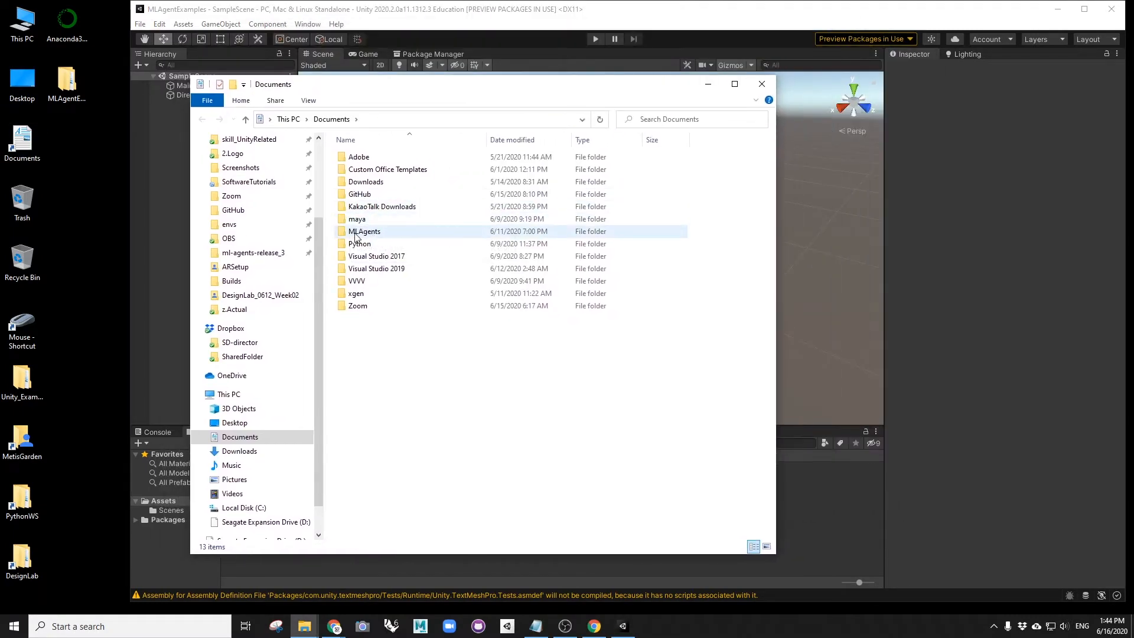
# - Browse from Documents through MLAgents, ml-agents-release_3 and Project to its Assets folder, and look inside ML-Agents
pyautogui.doubleClick(357, 232)
pyautogui.doubleClick(367, 158)
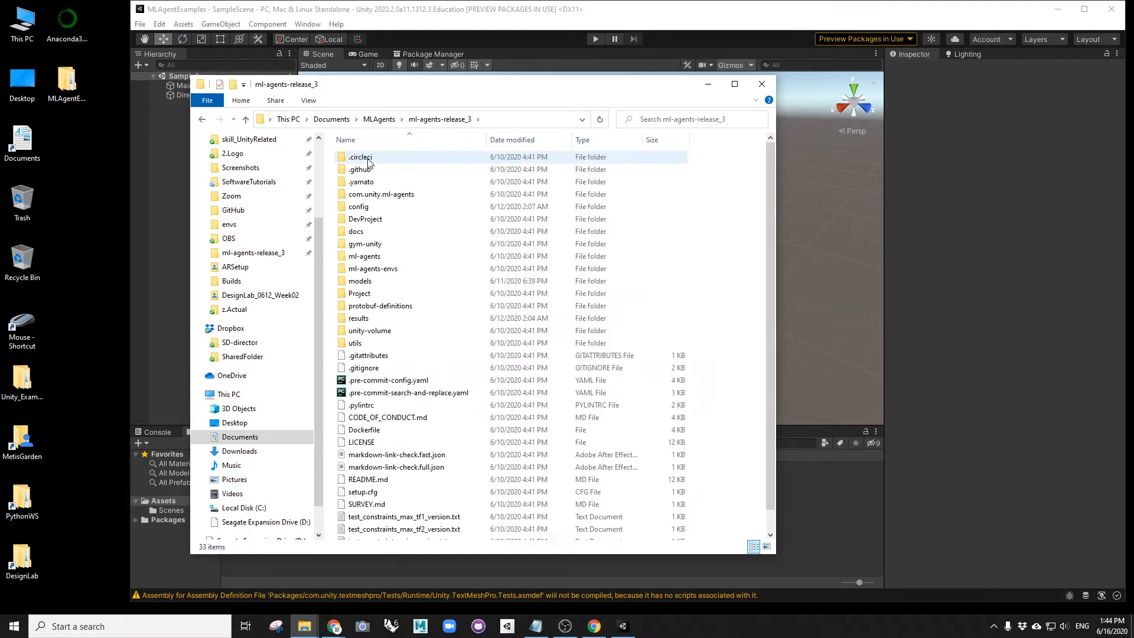
pyautogui.doubleClick(371, 295)
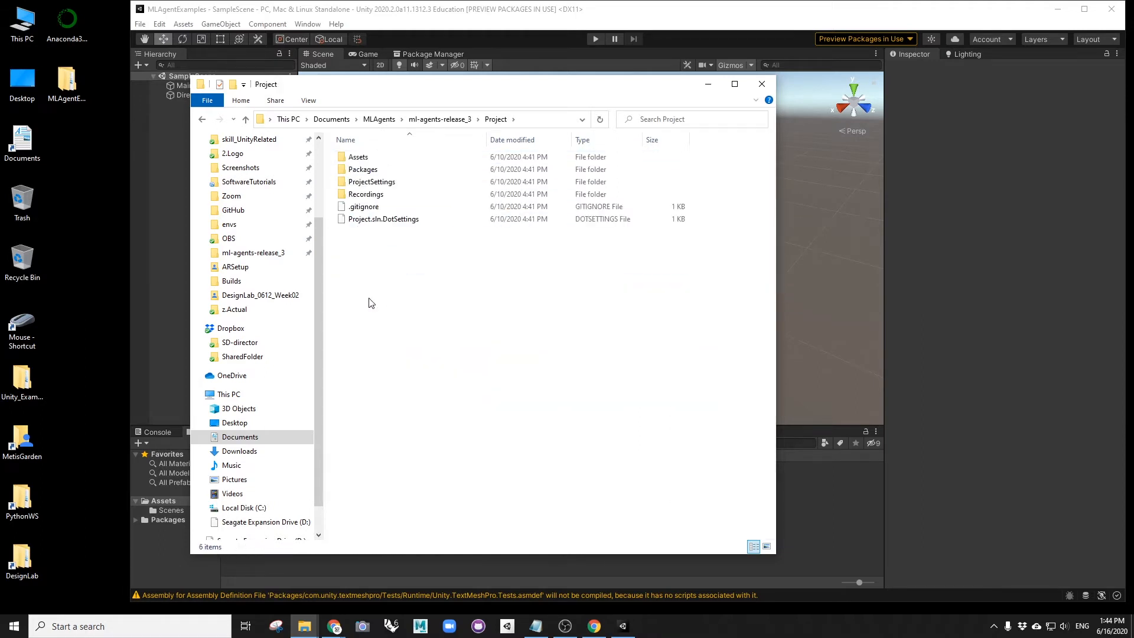
pyautogui.doubleClick(359, 158)
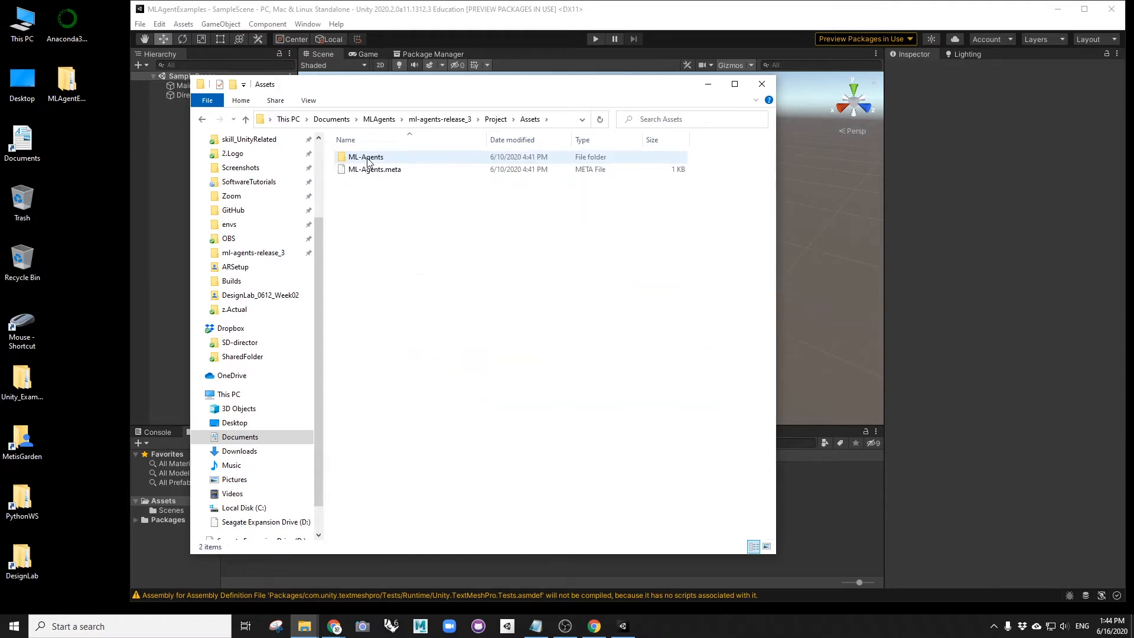
pyautogui.click(367, 160)
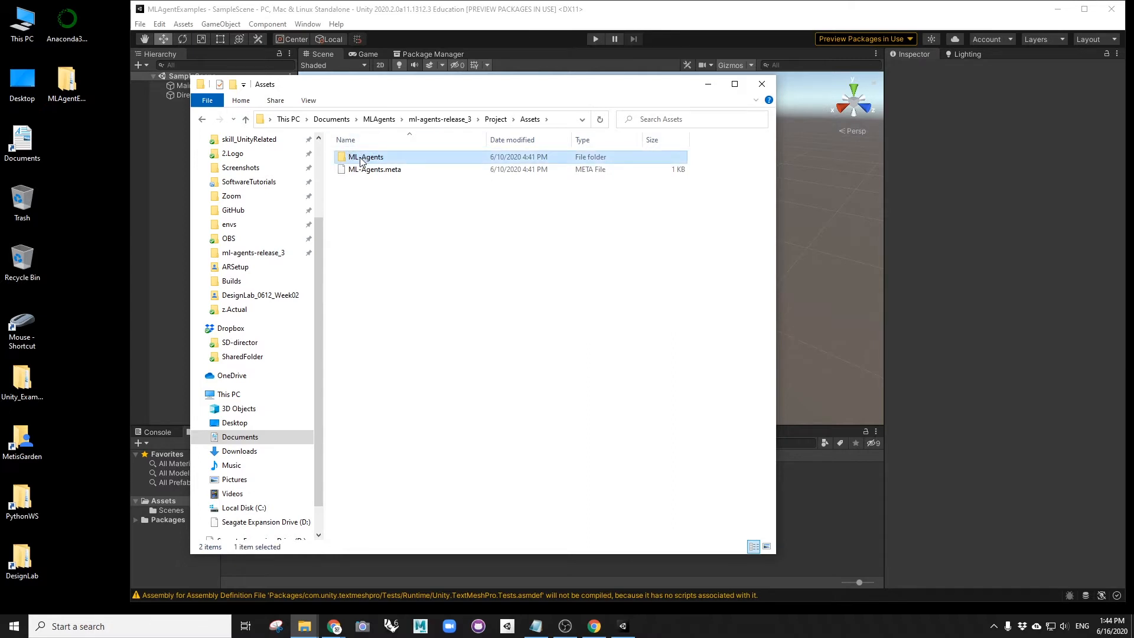
pyautogui.doubleClick(362, 158)
# - Copy the ML-Agents folder from the release's Project/Assets folder into the Unity project's Assets, and close the folder window
pyautogui.click(441, 119)
pyautogui.moveTo(402, 84); pyautogui.dragTo(719, 163)
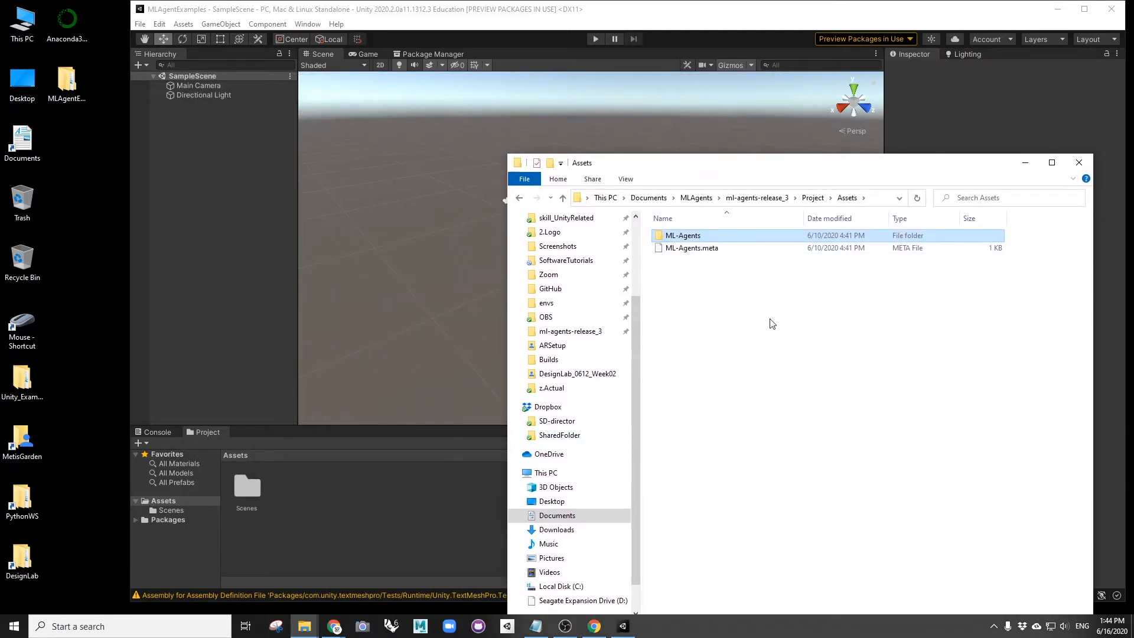
pyautogui.moveTo(682, 235); pyautogui.dragTo(273, 493)
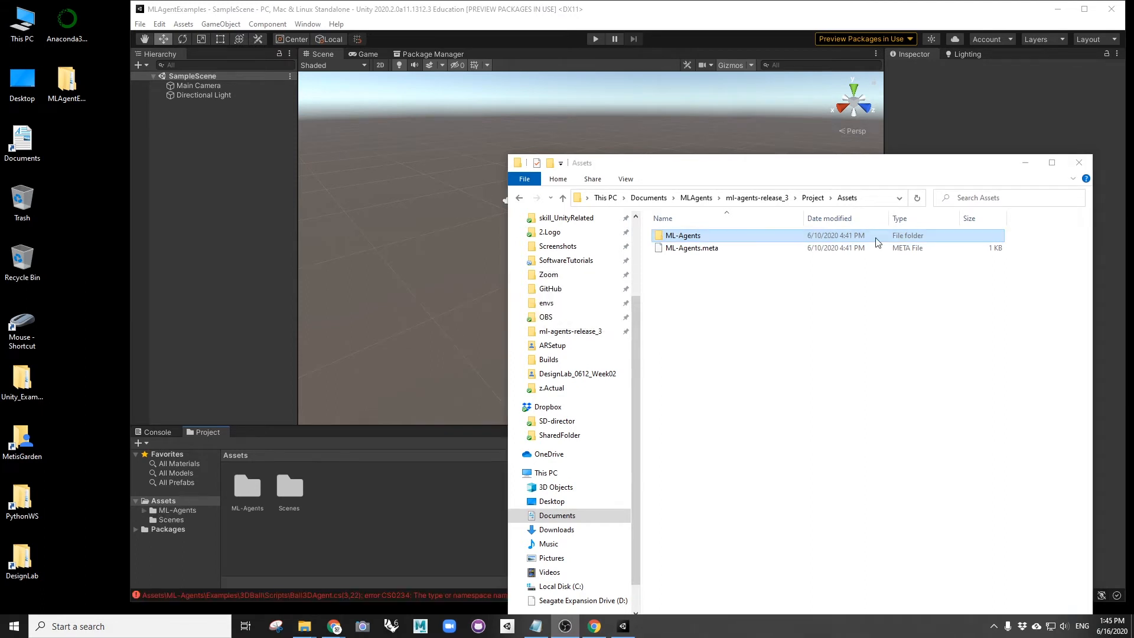
pyautogui.click(963, 172)
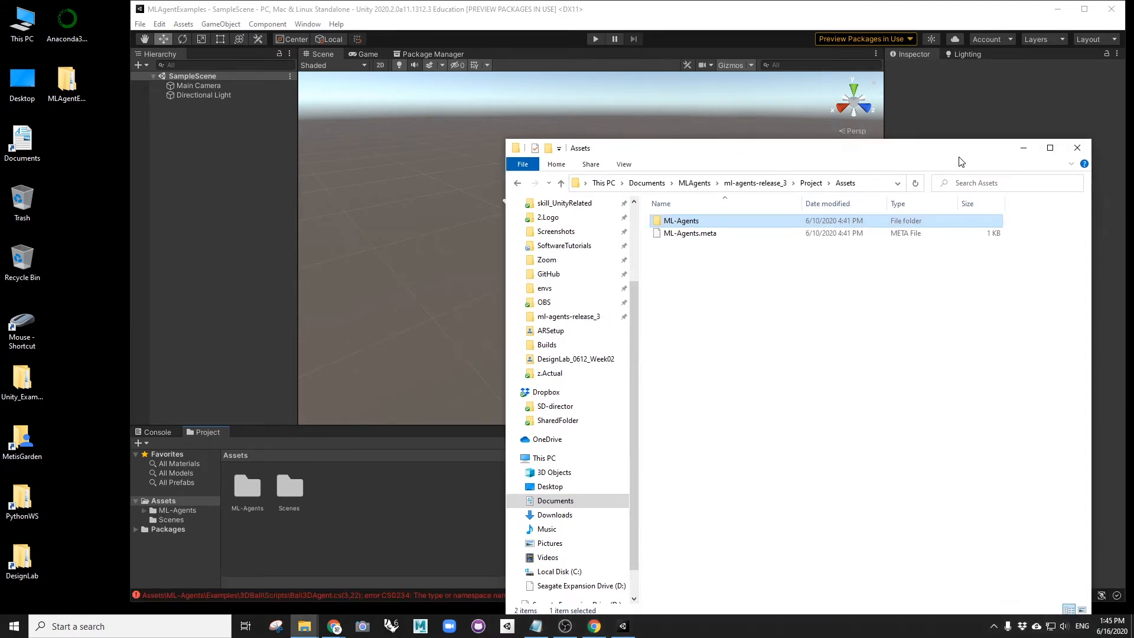
pyautogui.click(1079, 162)
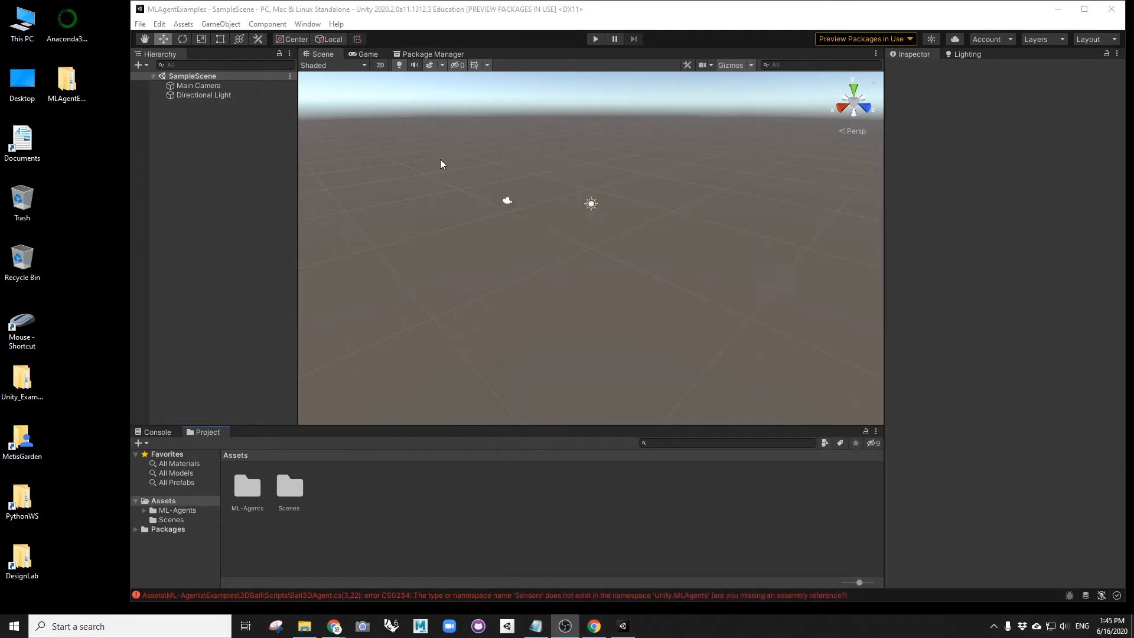
# - Open the 3DBall scene from the Assets/ML-Agents/Examples/3DBall/Scenes folder in the Unity project
pyautogui.click(300, 493)
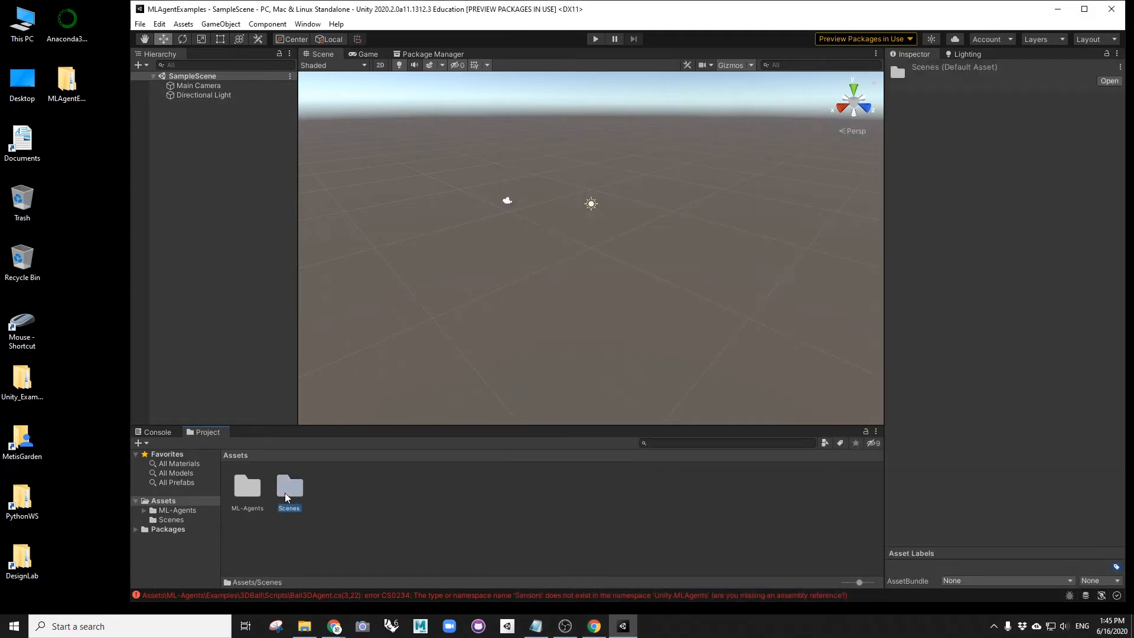
pyautogui.doubleClick(249, 488)
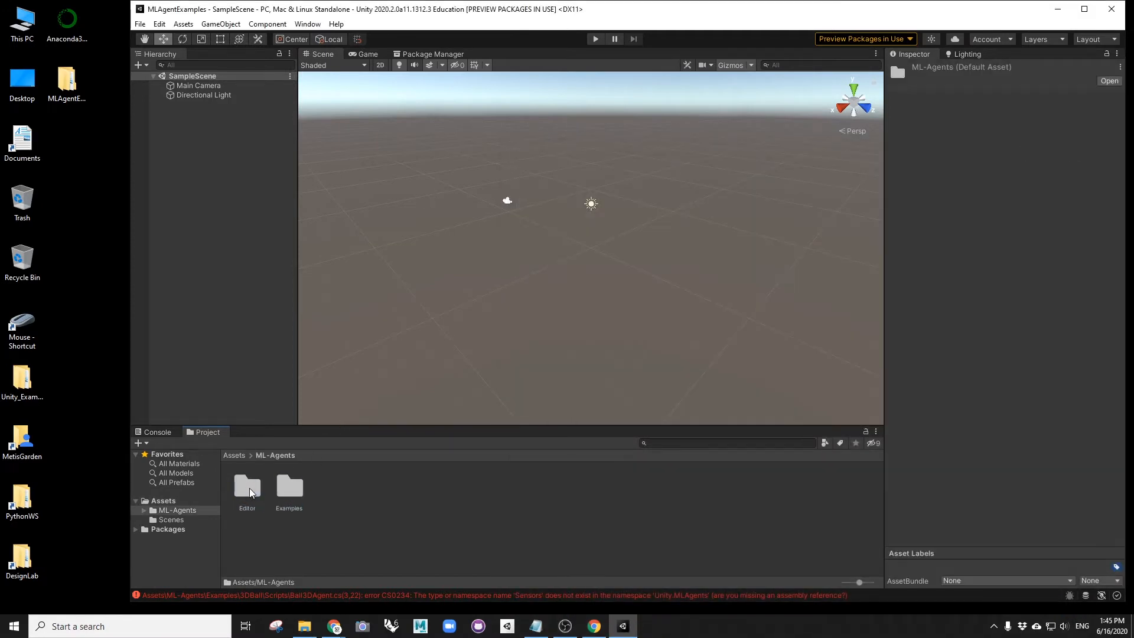
pyautogui.doubleClick(286, 488)
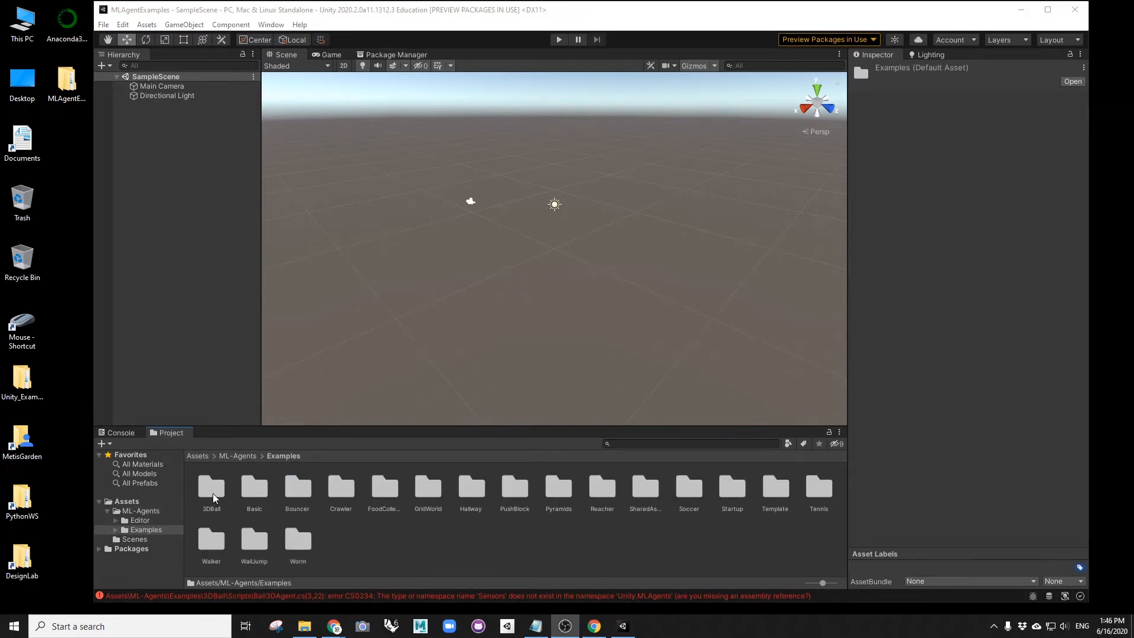
pyautogui.click(208, 501)
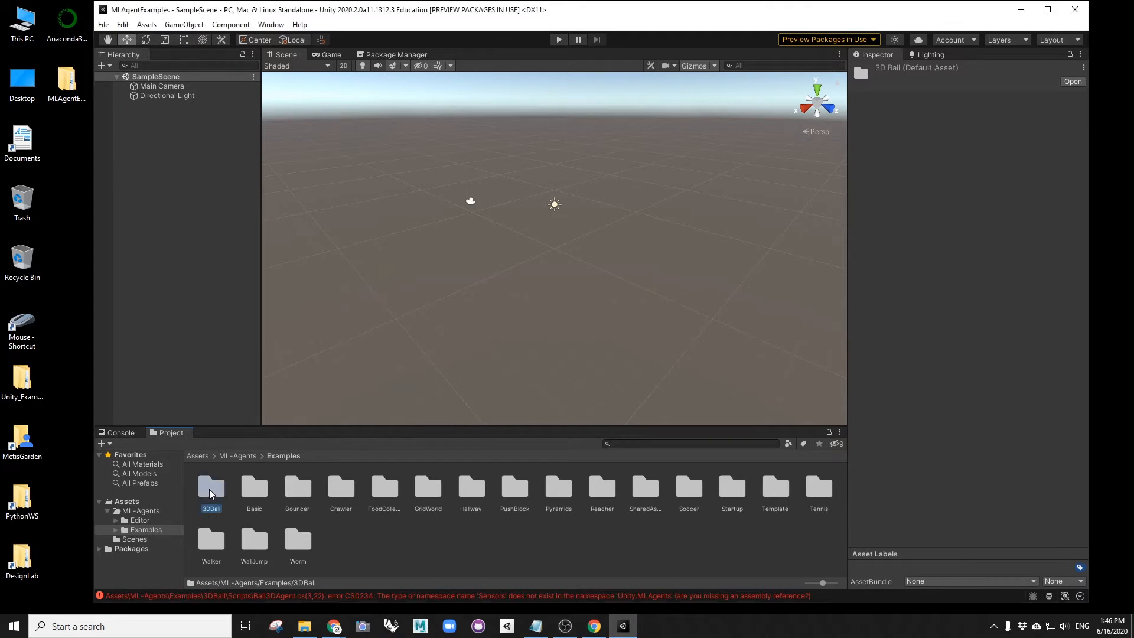
pyautogui.doubleClick(210, 497)
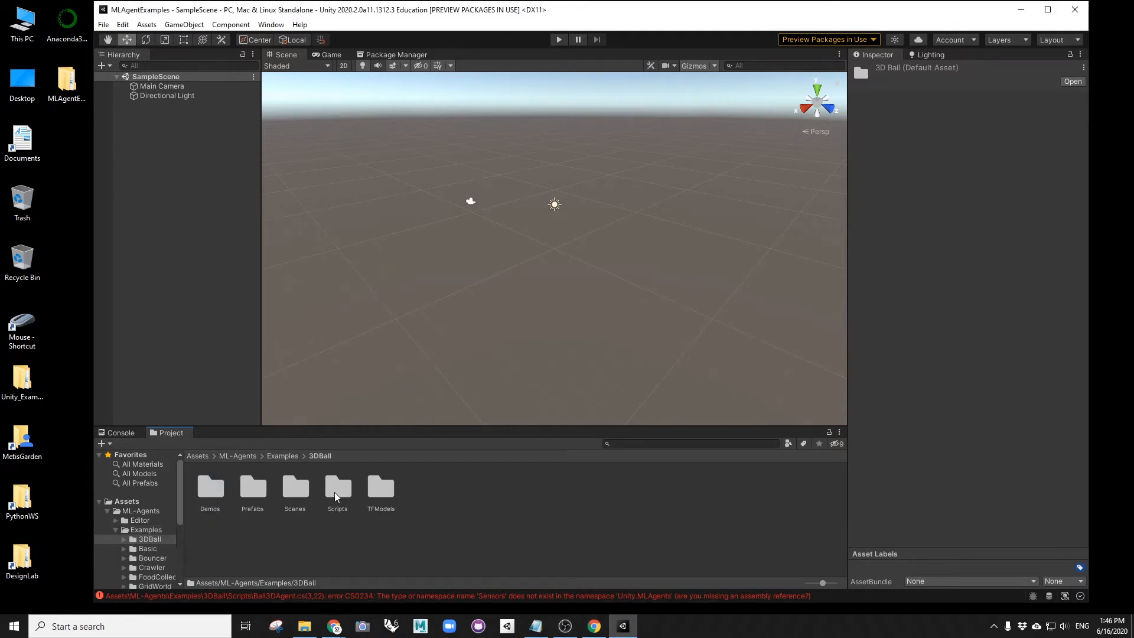
pyautogui.doubleClick(295, 494)
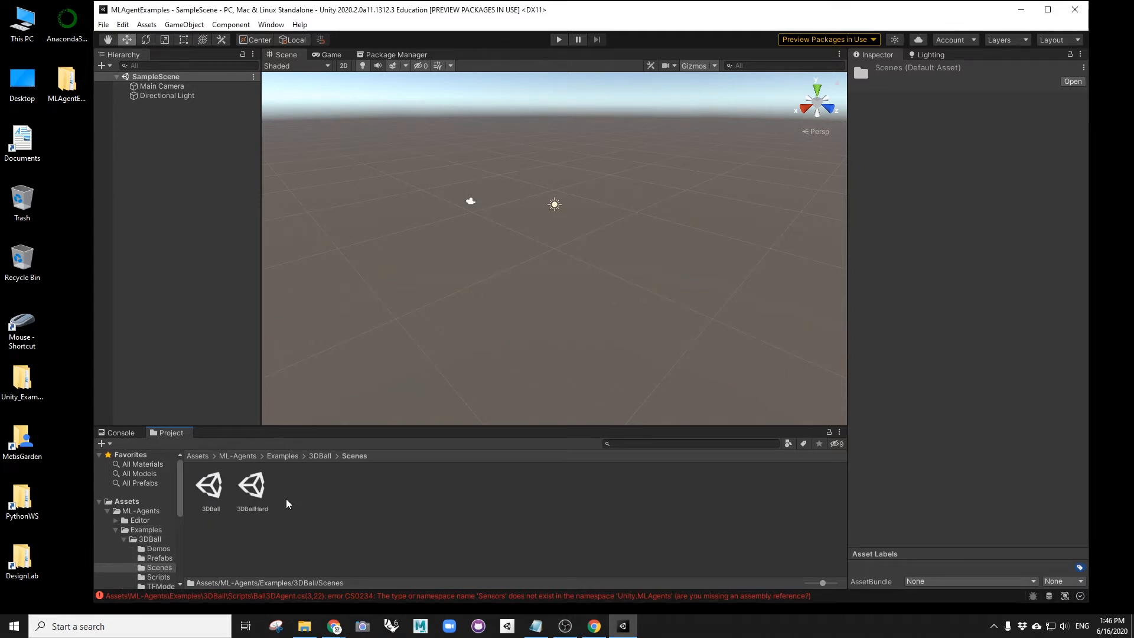
pyautogui.doubleClick(208, 487)
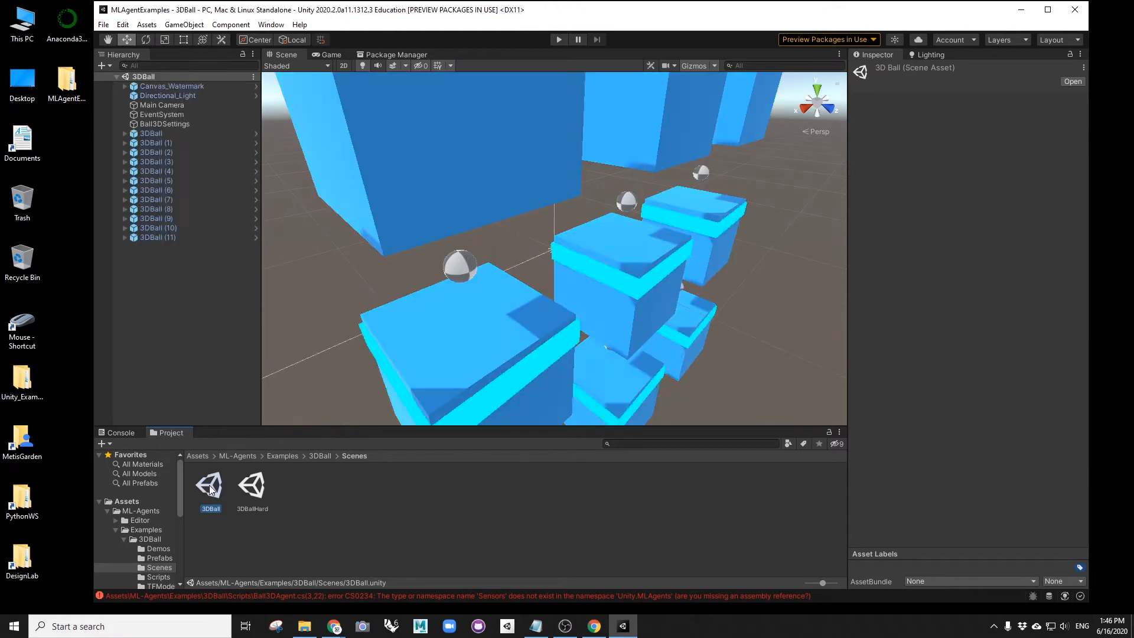
pyautogui.scroll(-10, 382, 249)
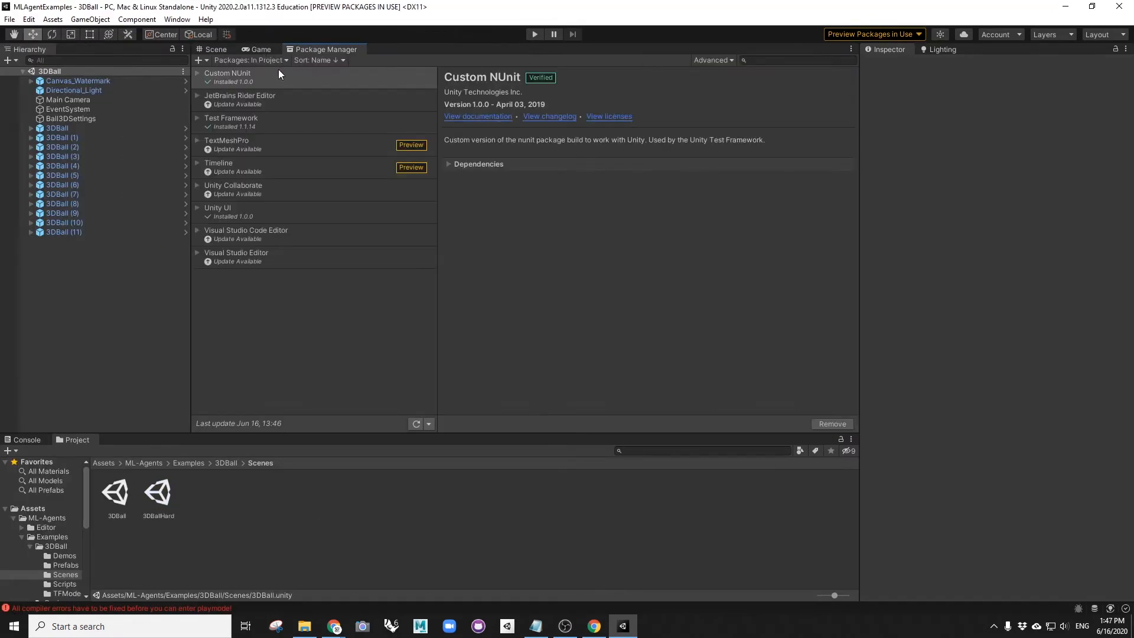
# - List all packages in the Package Manager, search for "ml", and install ML Agents version 1.0.2
pyautogui.click(261, 60)
pyautogui.click(260, 77)
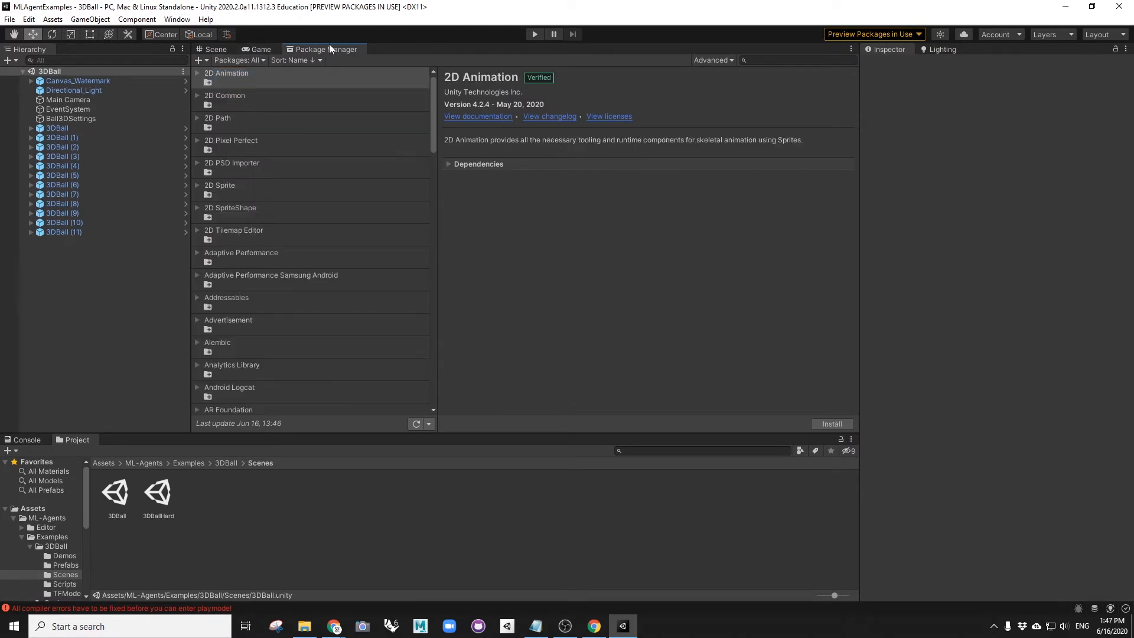
pyautogui.click(767, 61)
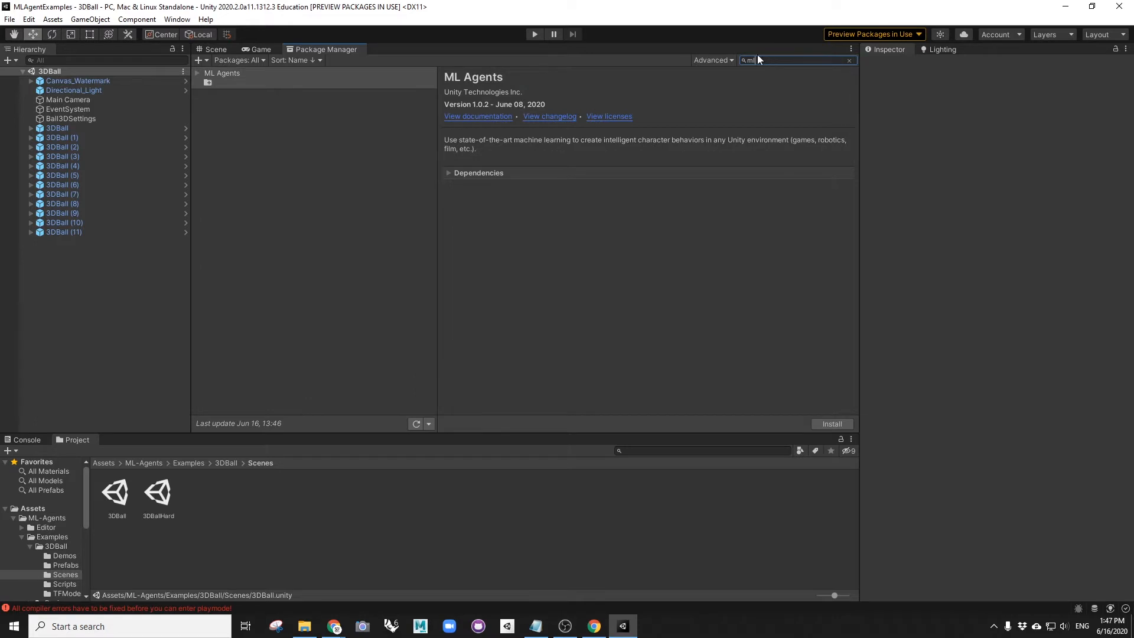
pyautogui.click(216, 73)
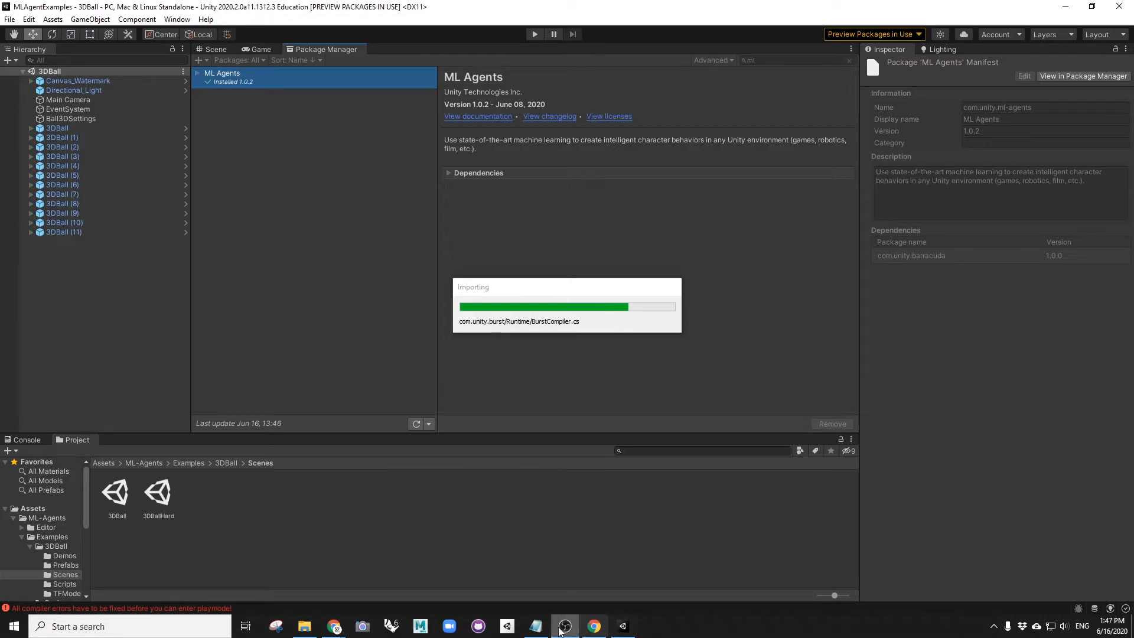
# - Switch to the Notepad version notes, check the Unity package and ML-Agents release lines, and minimize the notes
pyautogui.click(536, 626)
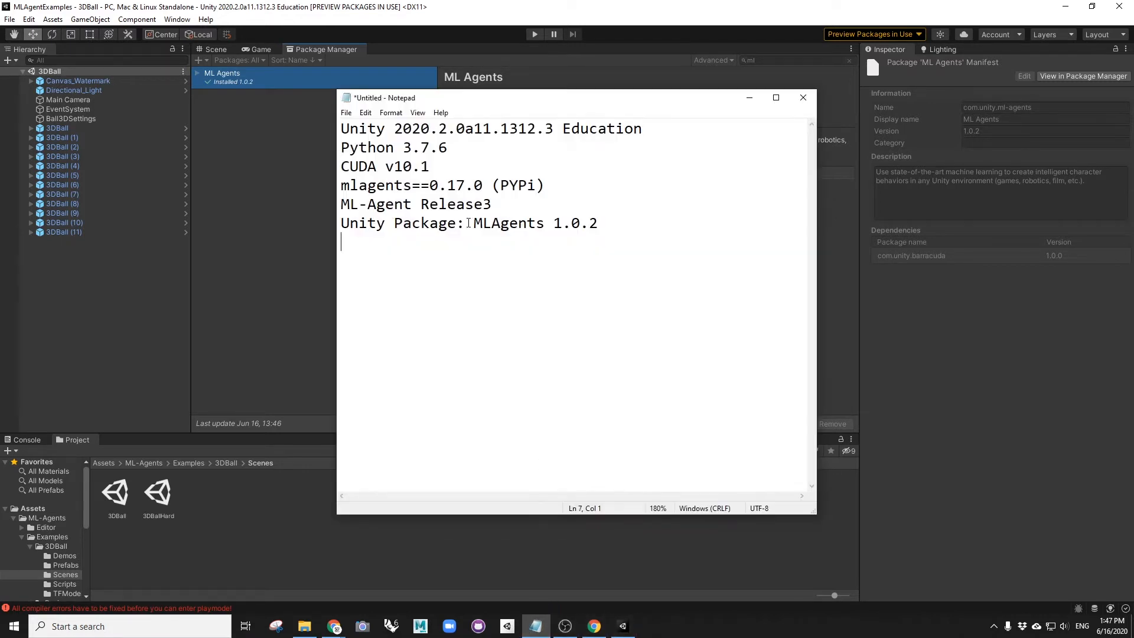
pyautogui.moveTo(476, 223); pyautogui.dragTo(621, 222)
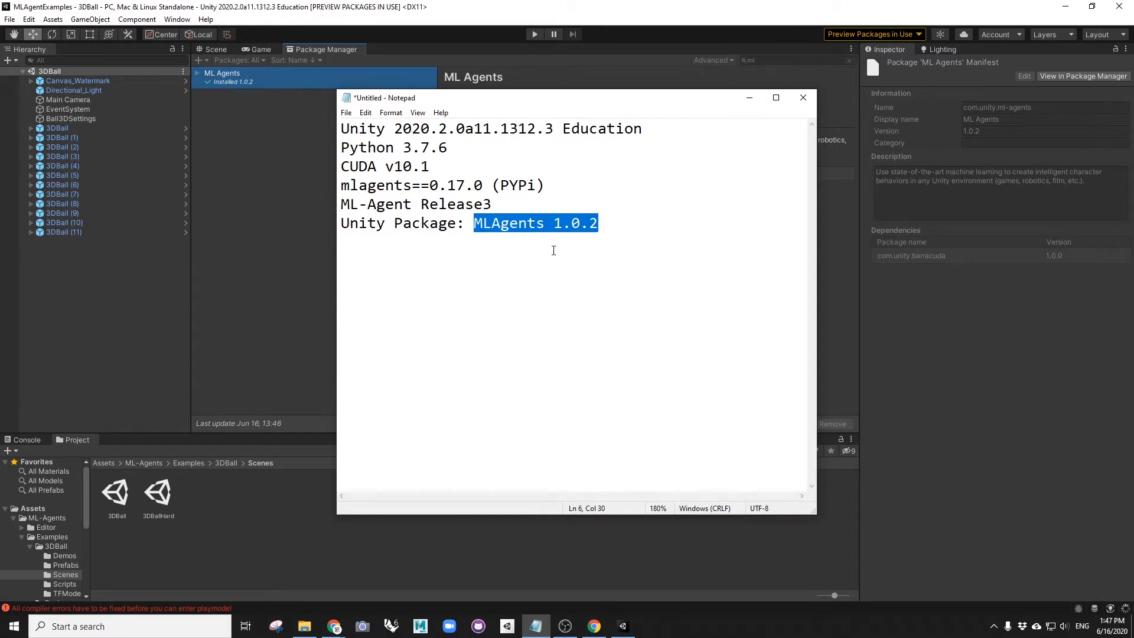
pyautogui.click(560, 224)
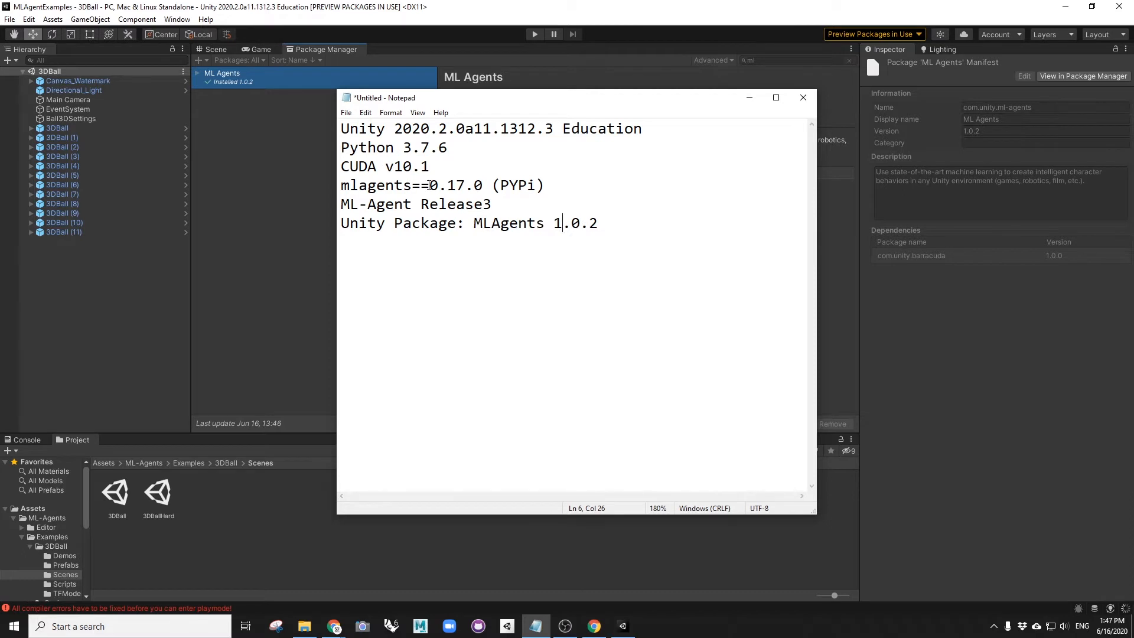
pyautogui.moveTo(394, 204); pyautogui.dragTo(492, 204)
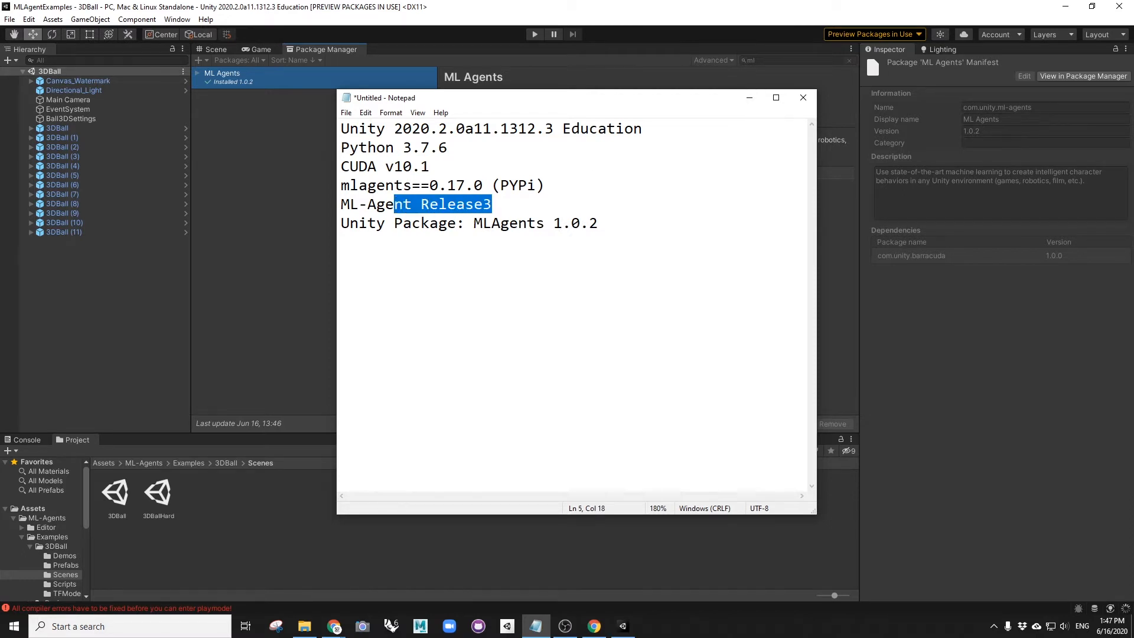
pyautogui.click(749, 97)
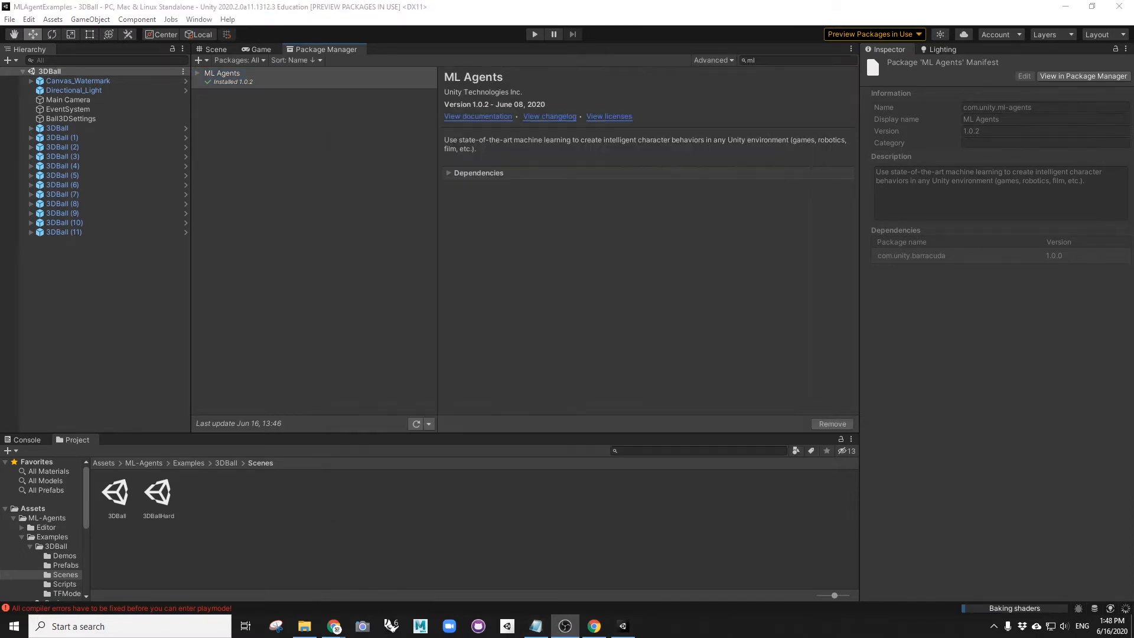
# - Return to the Scene view in Unity and look over the 3DBall agents
pyautogui.click(205, 47)
pyautogui.scroll(-3, 33, 520)
pyautogui.scroll(3, 32, 520)
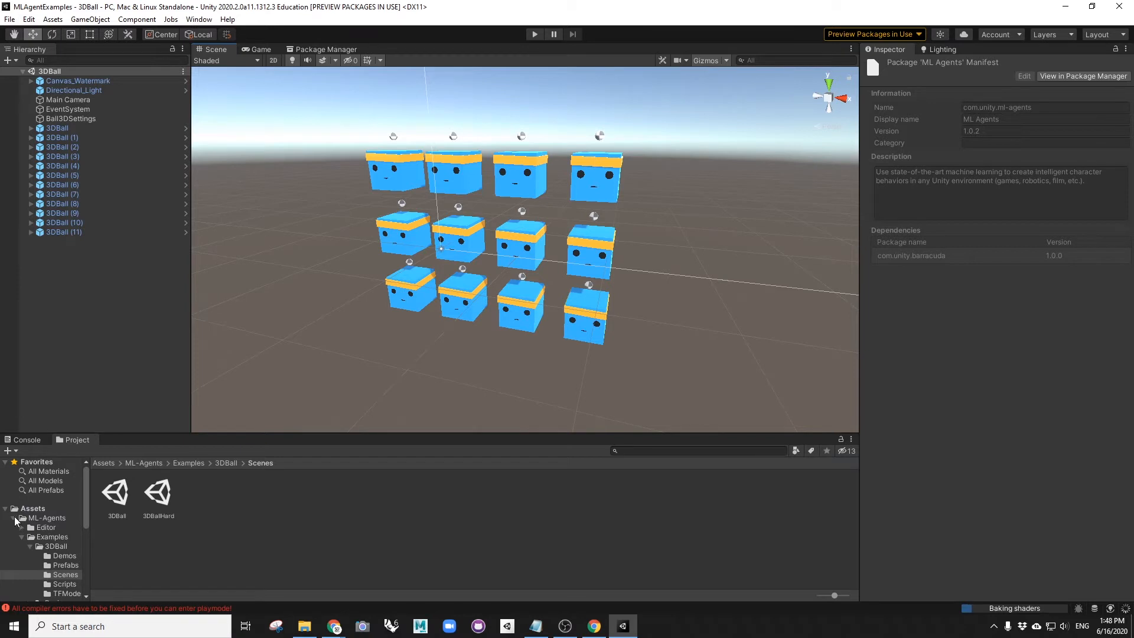
# - Collapse the project's Assets tree and expand Packages to examine the contents of the ML Agents package
pyautogui.click(5, 508)
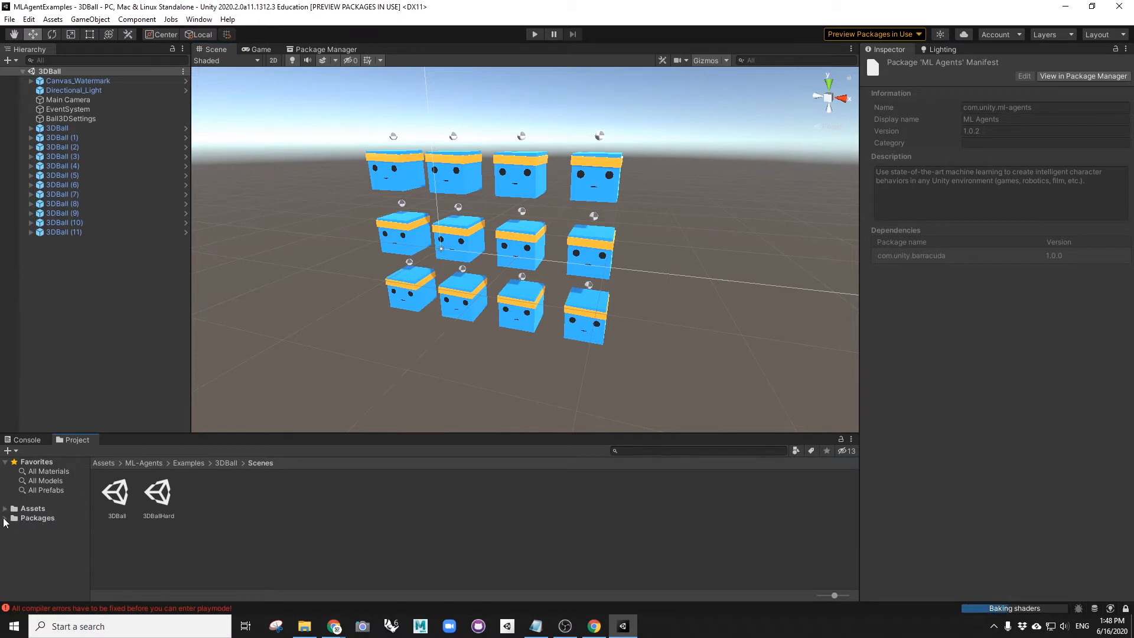
pyautogui.click(5, 518)
pyautogui.scroll(-2, 56, 532)
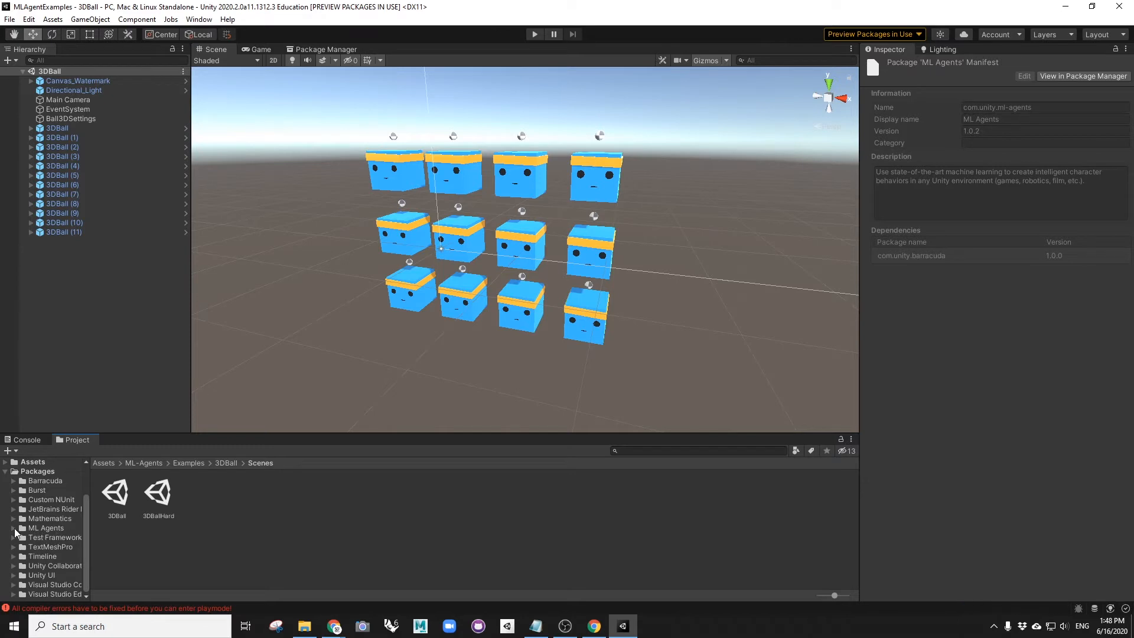
pyautogui.click(36, 531)
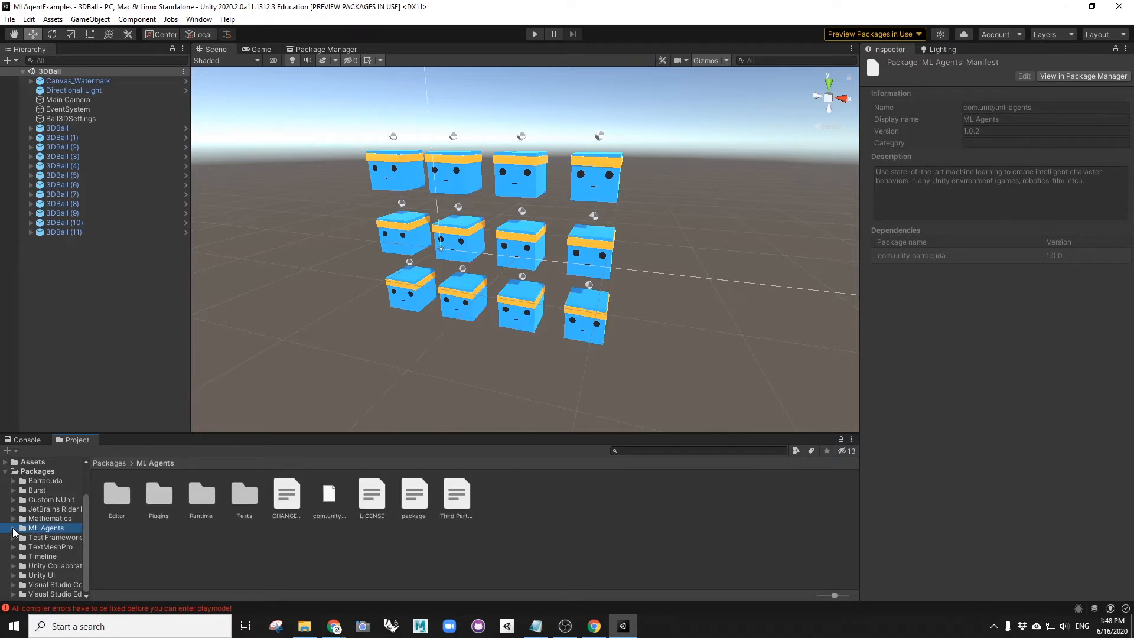
pyautogui.click(13, 529)
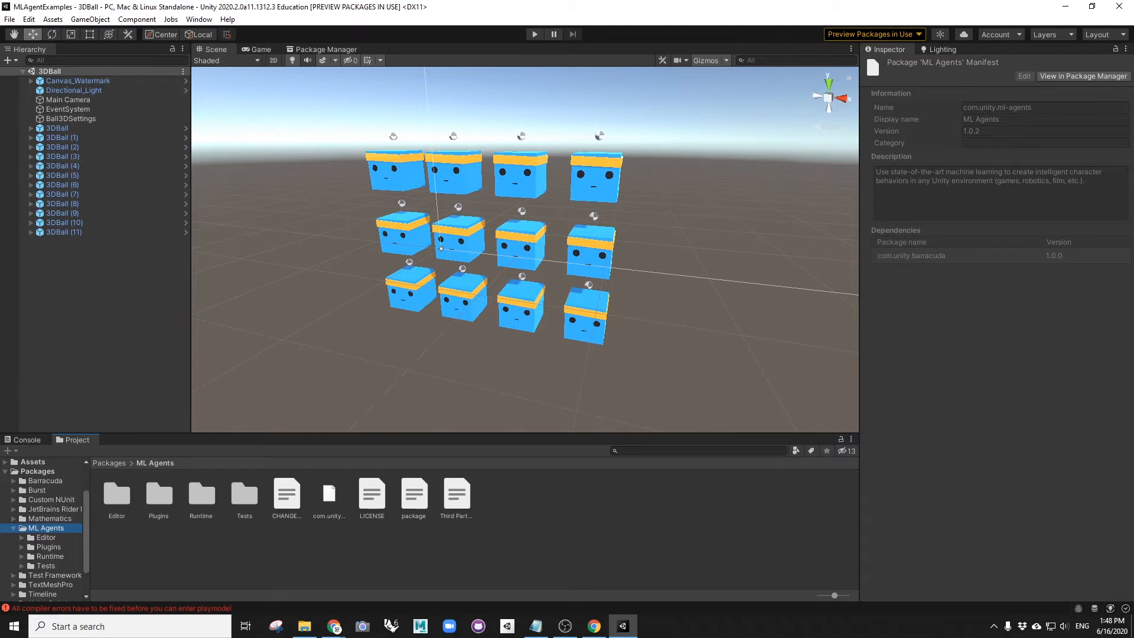
# - In File Explorer, open com.unity.ml-agents in ml-agents-release_3, compare it with the Unity package, and move the window out of the way
pyautogui.click(305, 626)
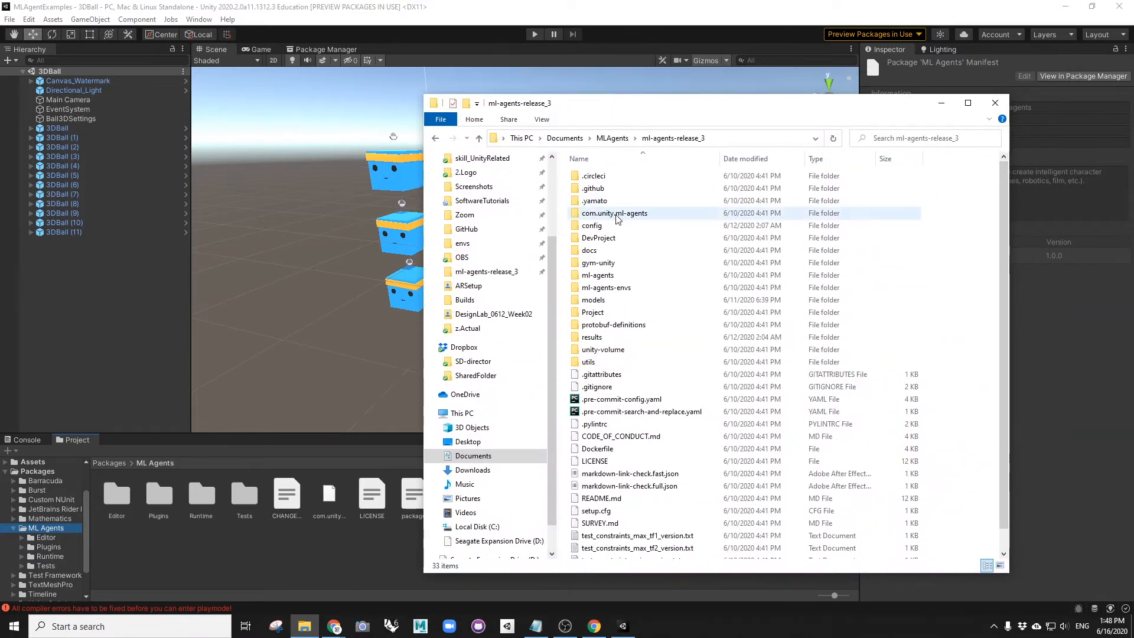
pyautogui.doubleClick(615, 213)
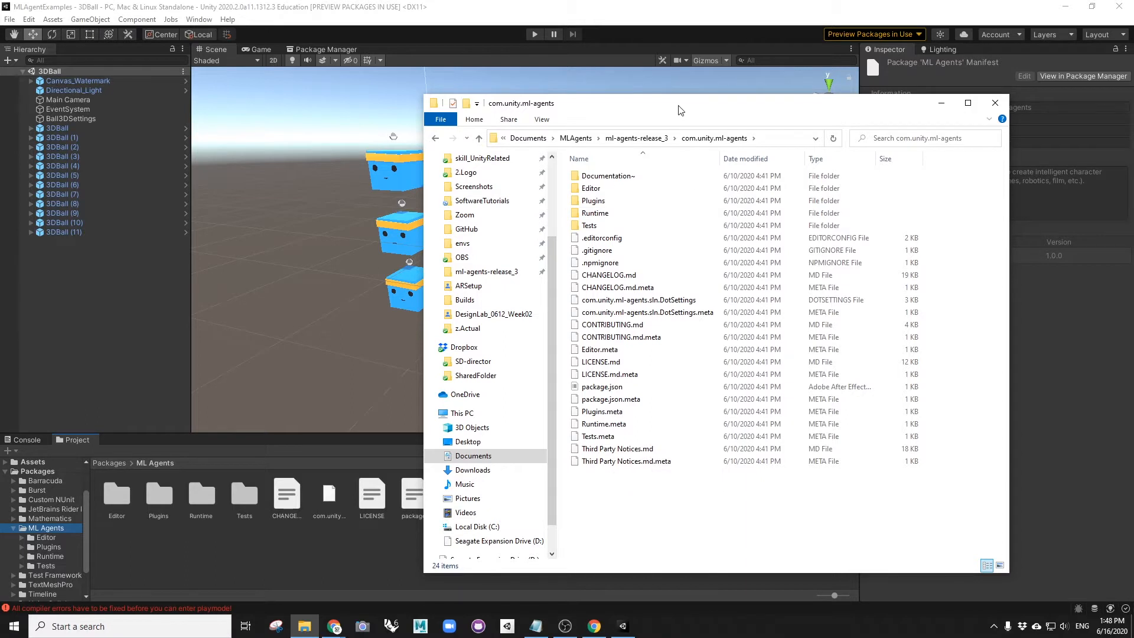
pyautogui.moveTo(679, 110); pyautogui.dragTo(740, 102)
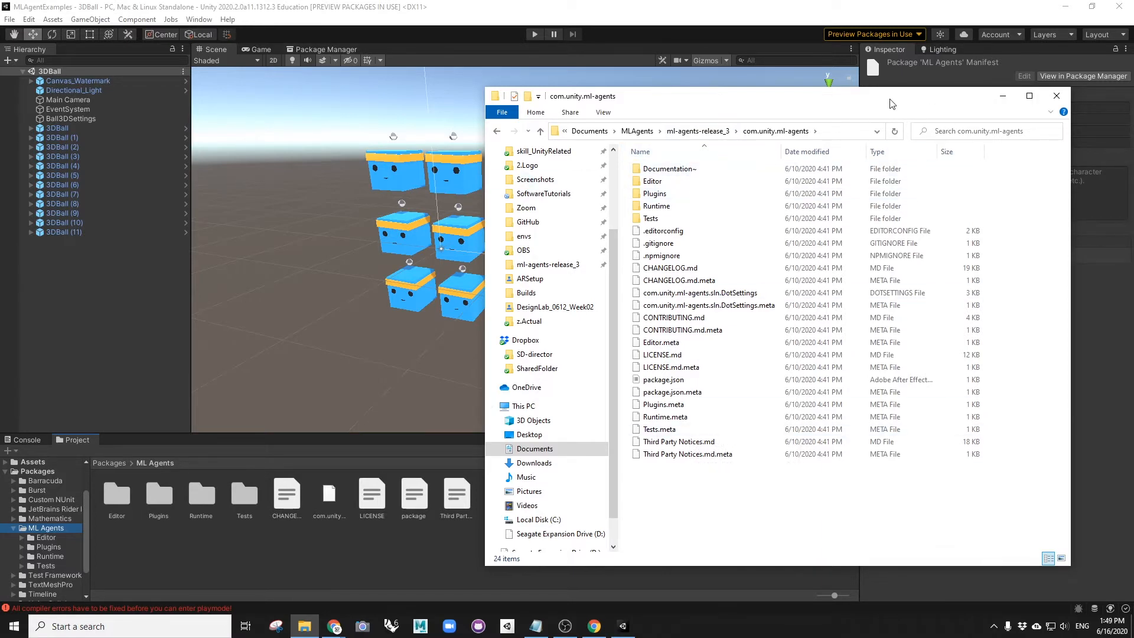
pyautogui.moveTo(893, 104); pyautogui.dragTo(1133, 104)
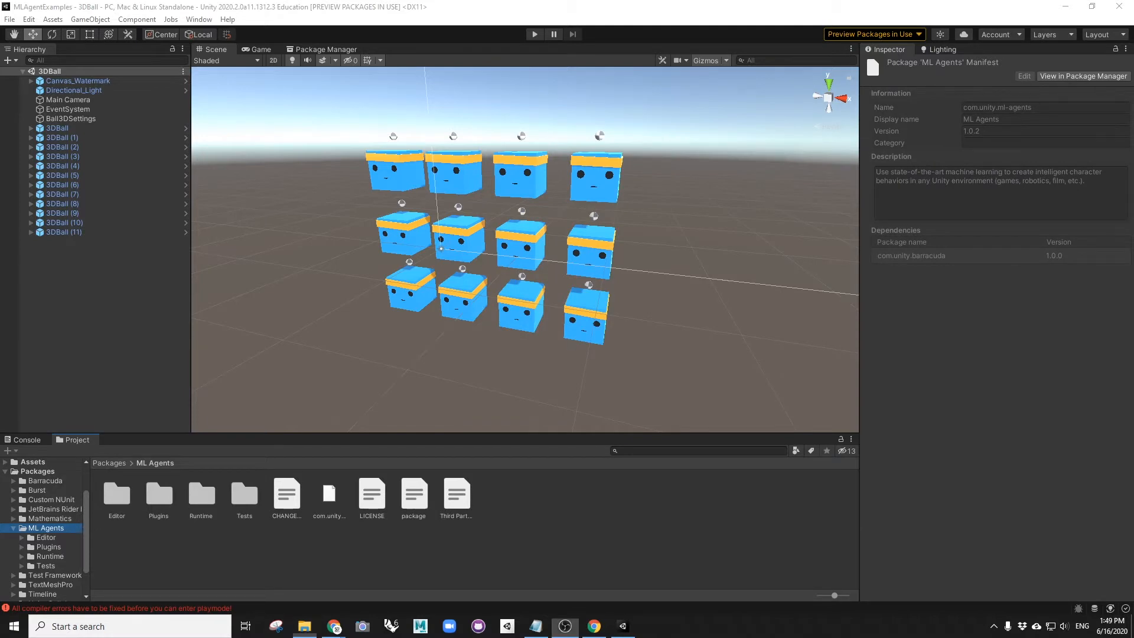
# - Collapse the ML Agents package folder and show the 3DBall scene in the Game view
pyautogui.click(13, 528)
pyautogui.scroll(1, 13, 528)
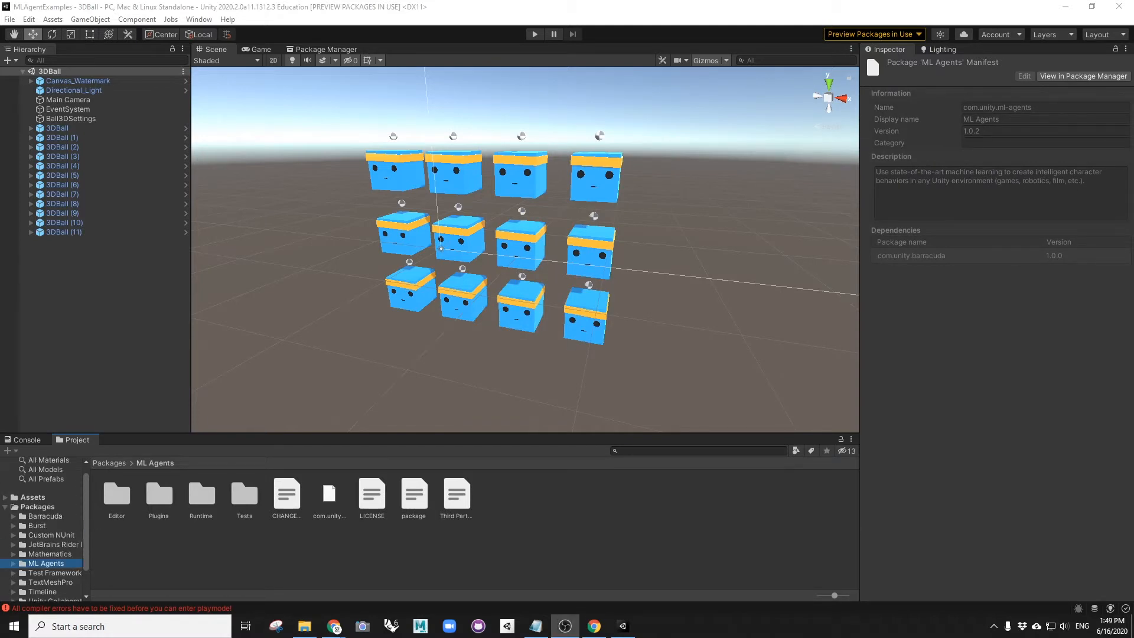
pyautogui.click(261, 50)
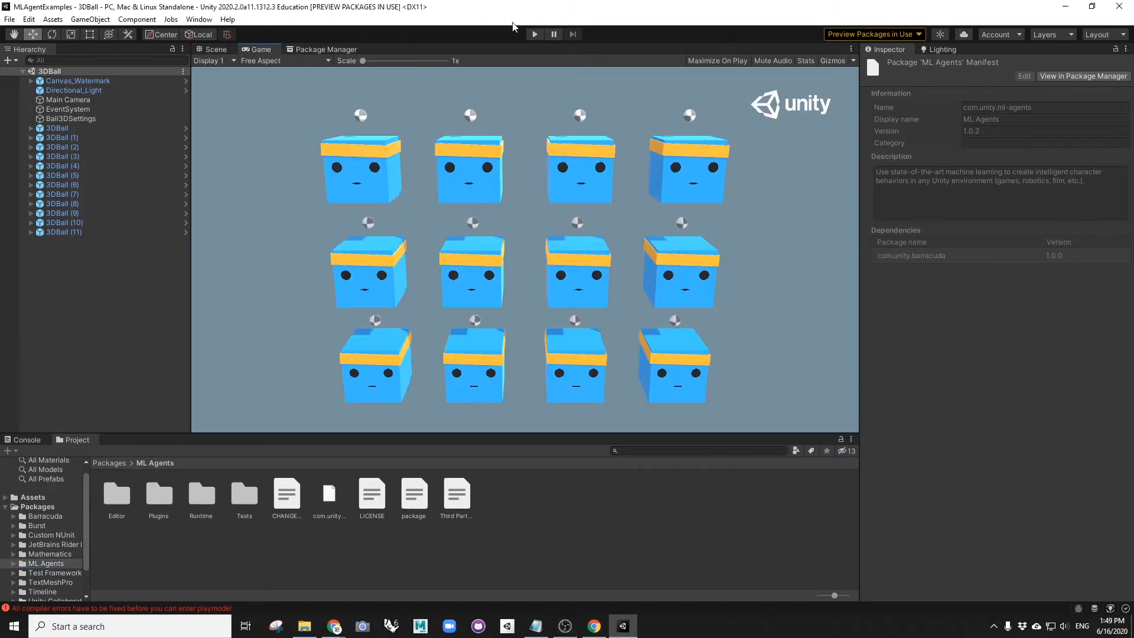
# - Run the 3DBall scene in Play mode, stop it, and show the project's top-level Packages folder
pyautogui.click(535, 34)
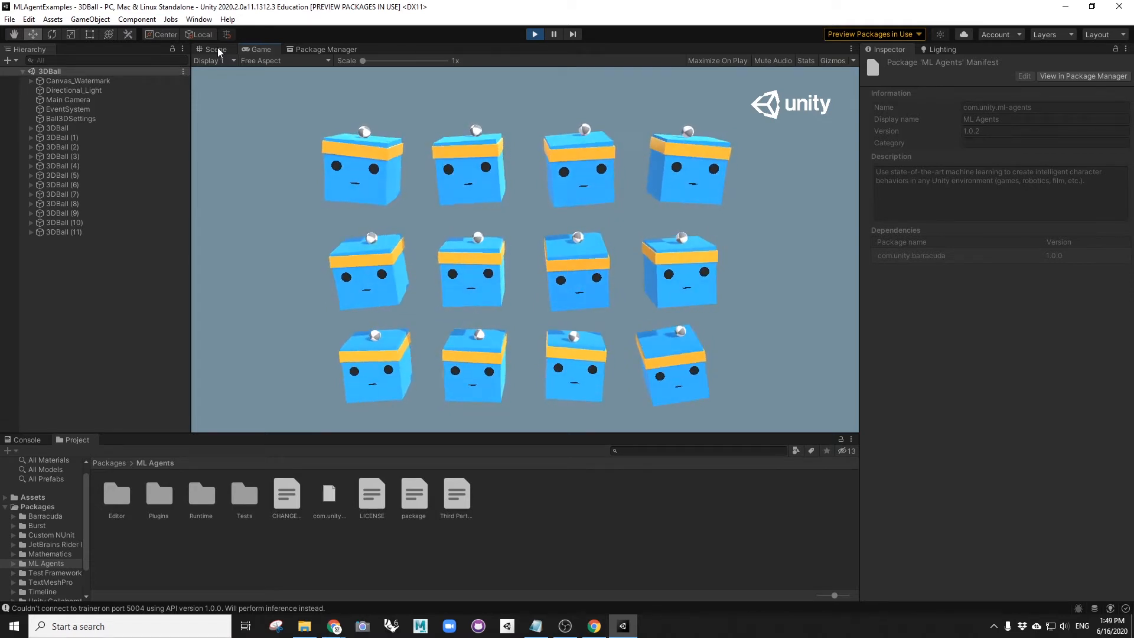
pyautogui.hotkey('ctrl', 'p')
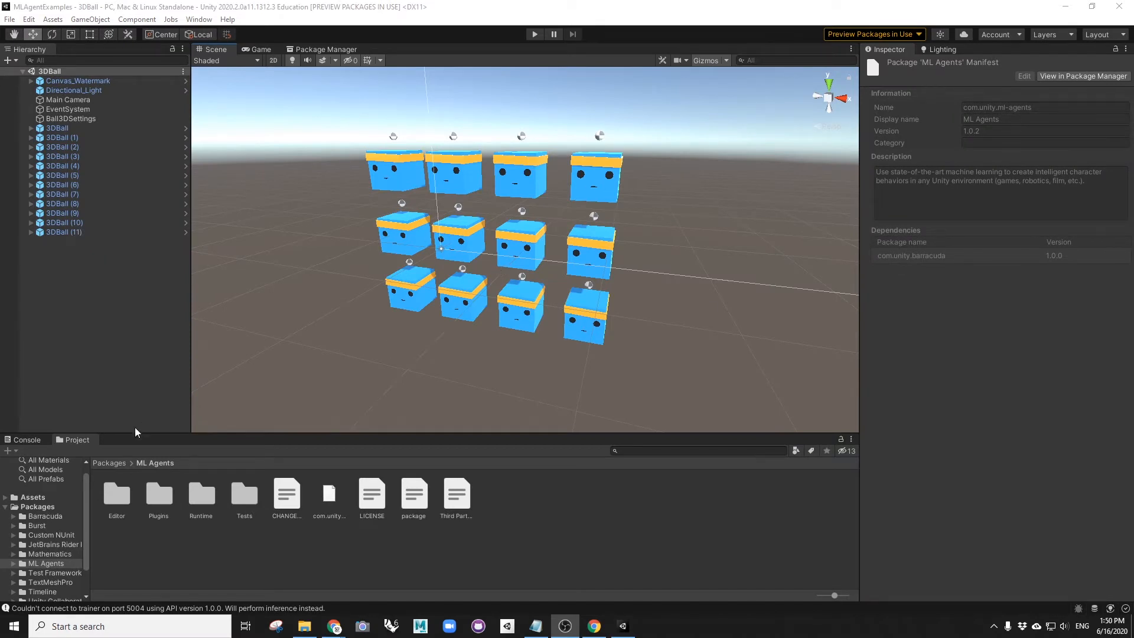
pyautogui.click(111, 465)
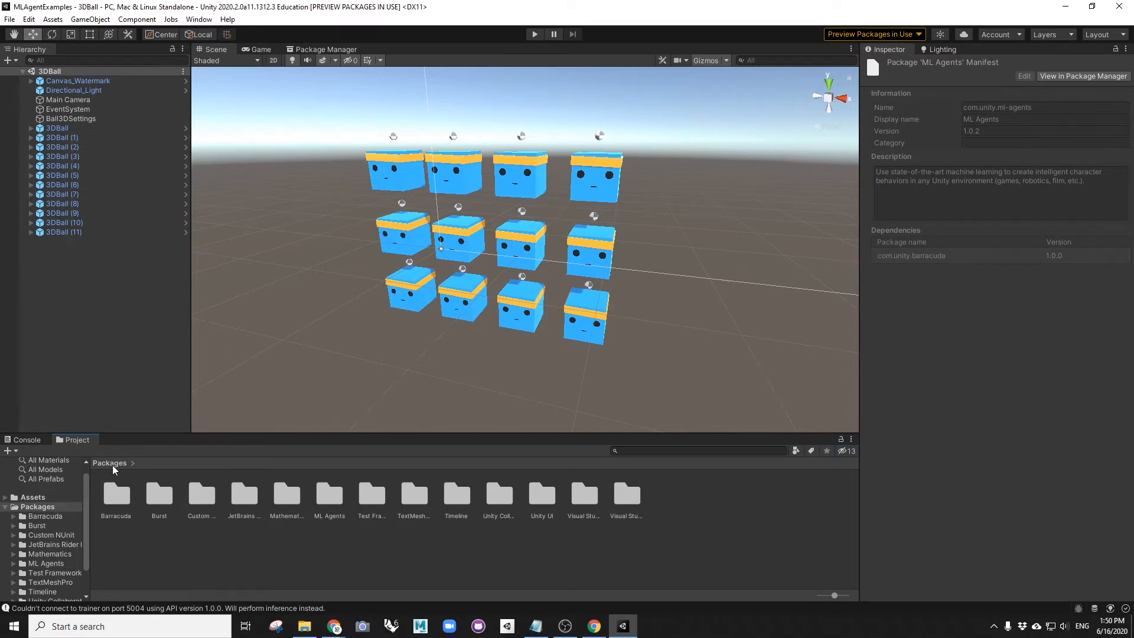
# - Expand the first 3DBall prefab in the scene and select its Agent to examine the Behavior Parameters and agent scripts
pyautogui.click(399, 201)
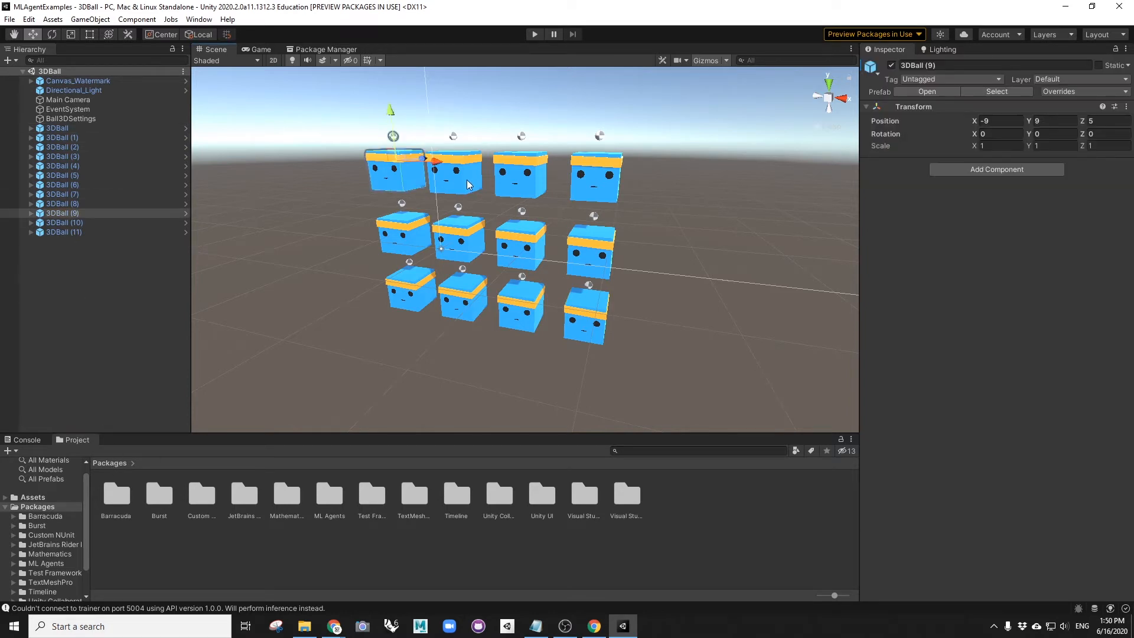
pyautogui.click(468, 180)
pyautogui.click(423, 181)
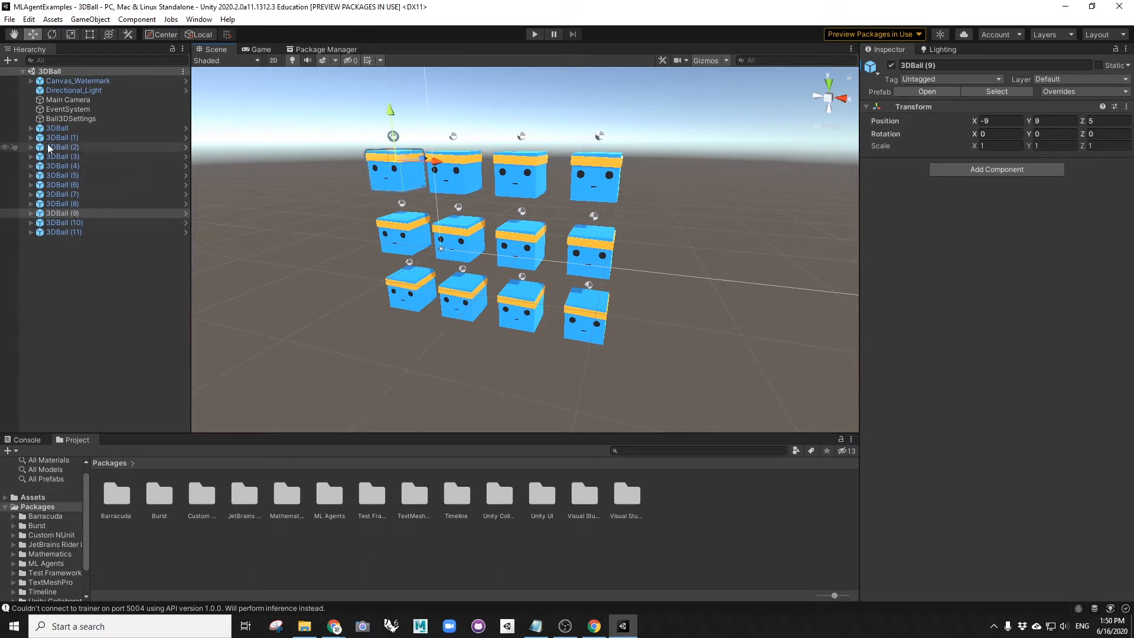
pyautogui.click(58, 127)
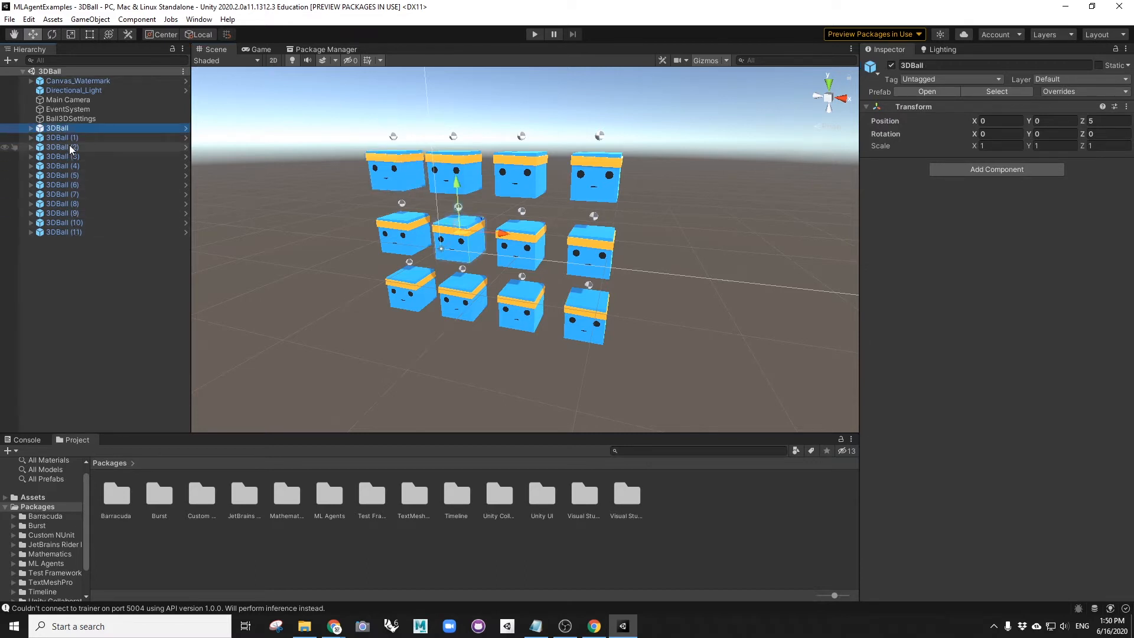
pyautogui.click(31, 128)
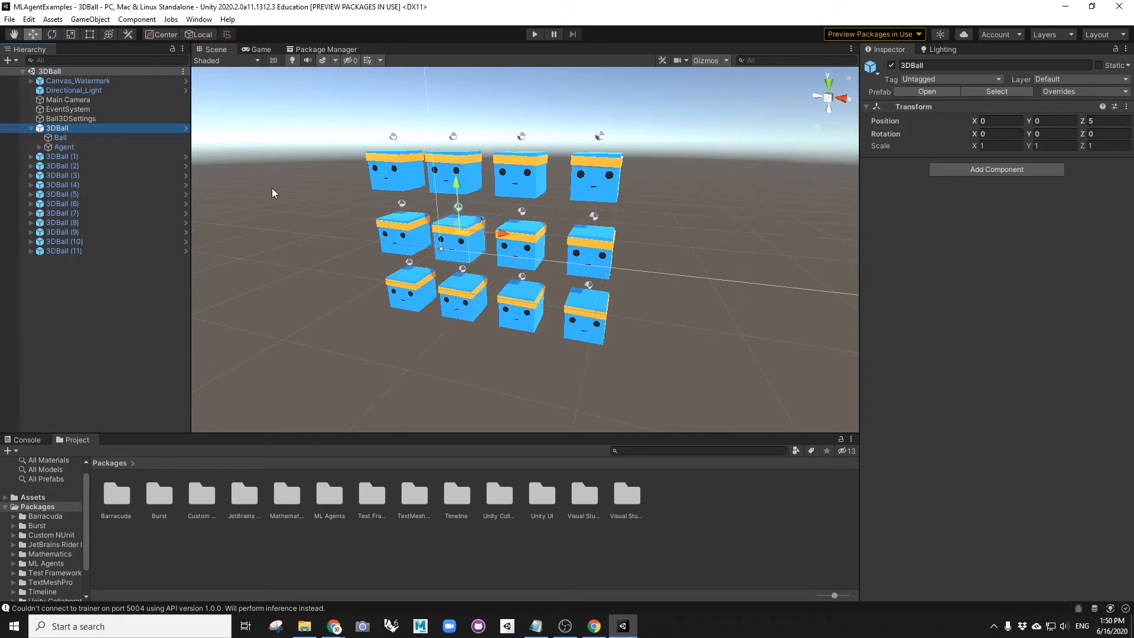
pyautogui.click(65, 147)
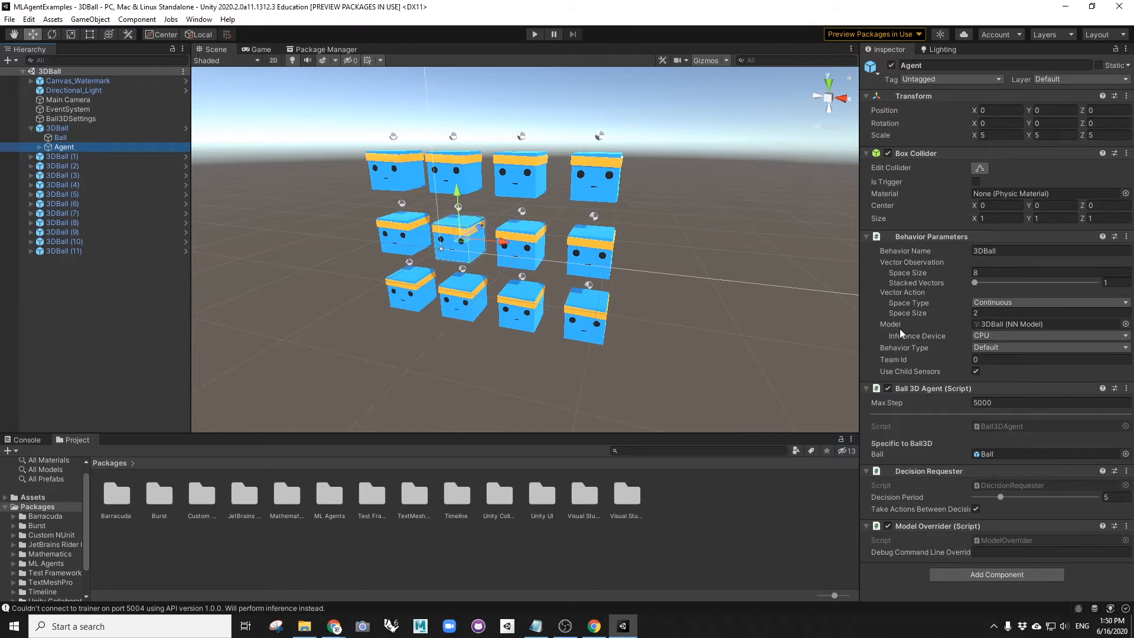
# - Locate the Agent's assigned model in the project and inspect the 3DBall NN model in the example's TFModels folder
pyautogui.click(986, 324)
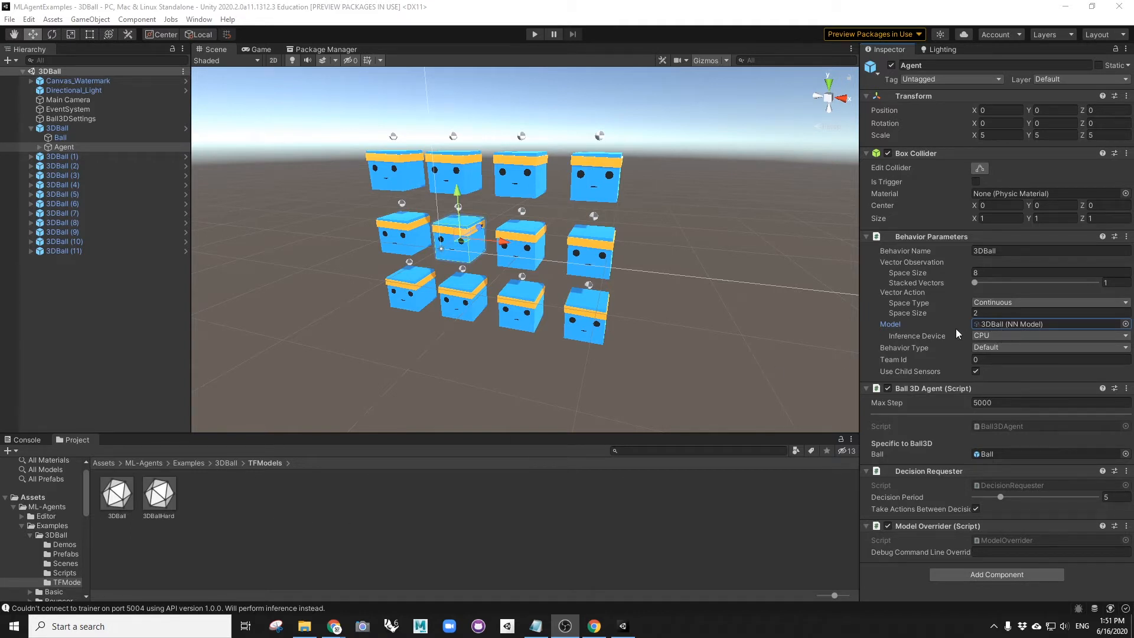
pyautogui.click(189, 464)
pyautogui.doubleClick(122, 492)
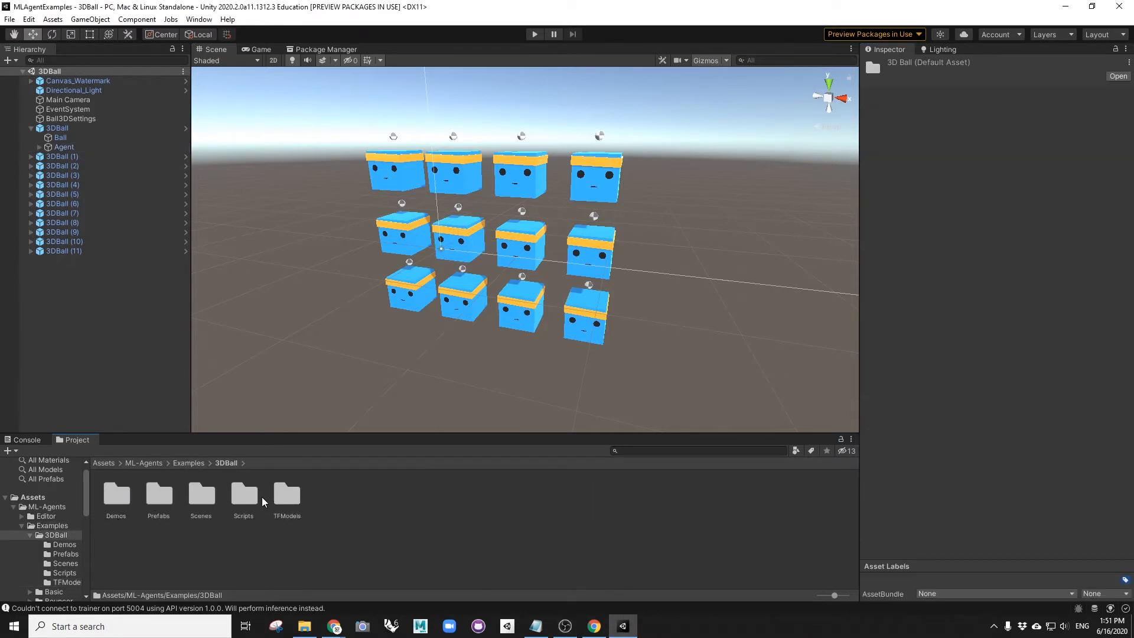
pyautogui.doubleClick(286, 494)
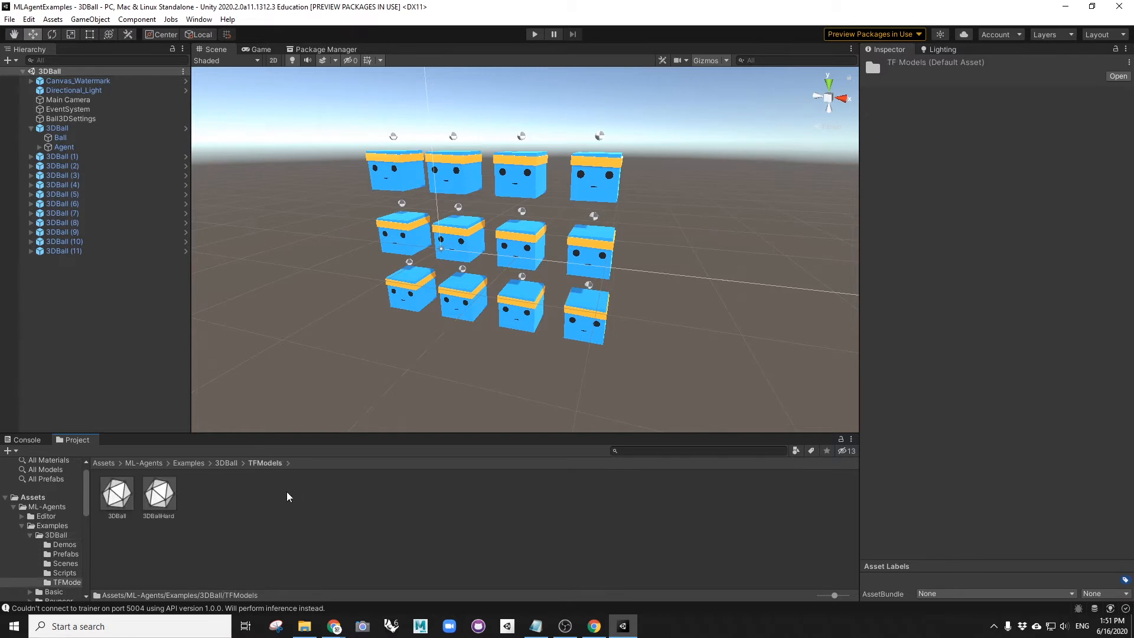
pyautogui.click(119, 500)
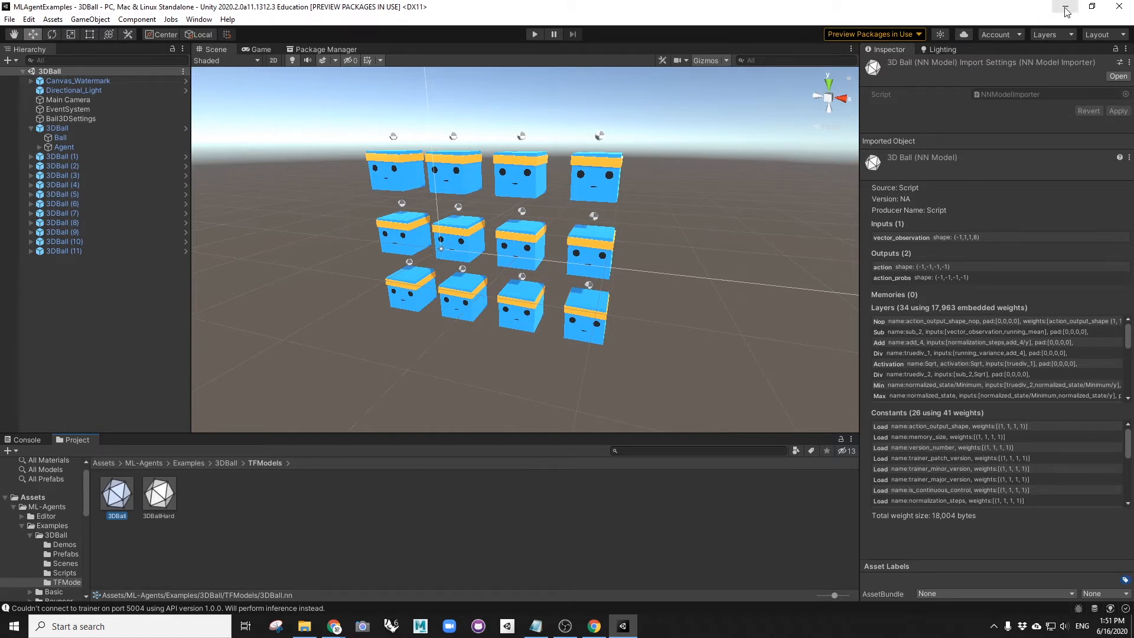
# - Restore the Unity window to a smaller size, then open Anaconda Prompt (Anaconda3) and reposition its window over the editor
pyautogui.doubleClick(589, 9)
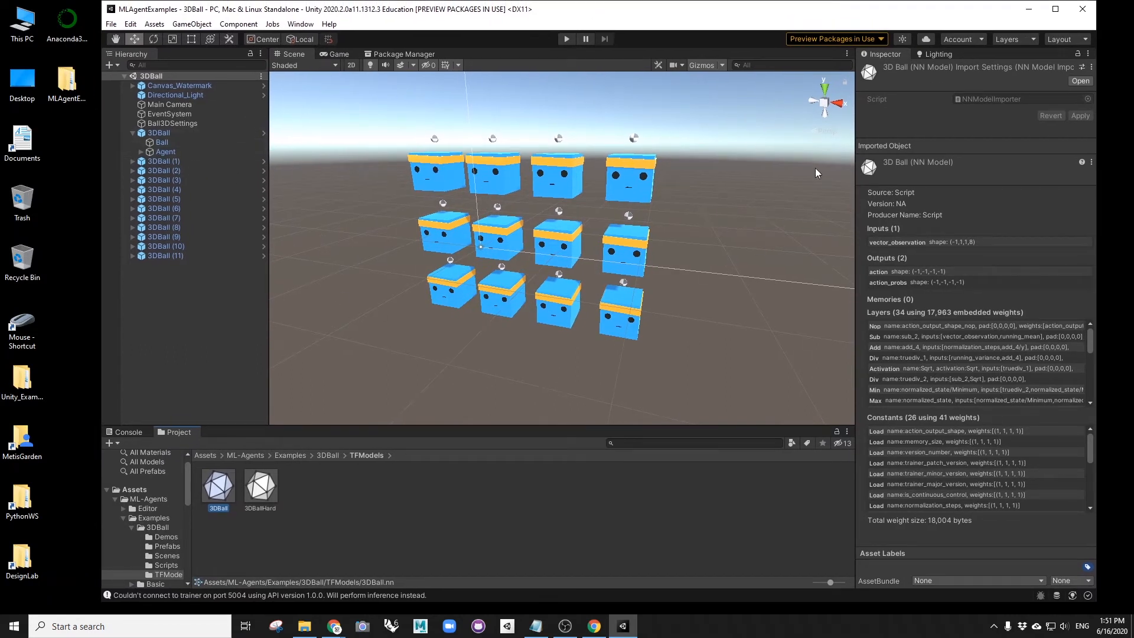
pyautogui.click(120, 627)
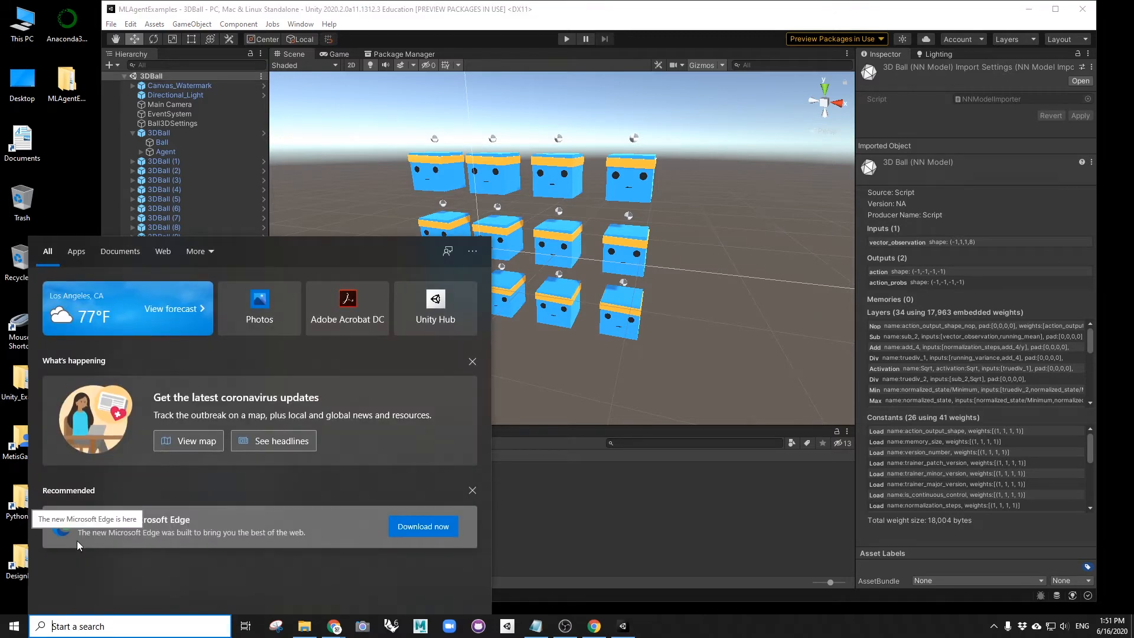
pyautogui.write('ano')
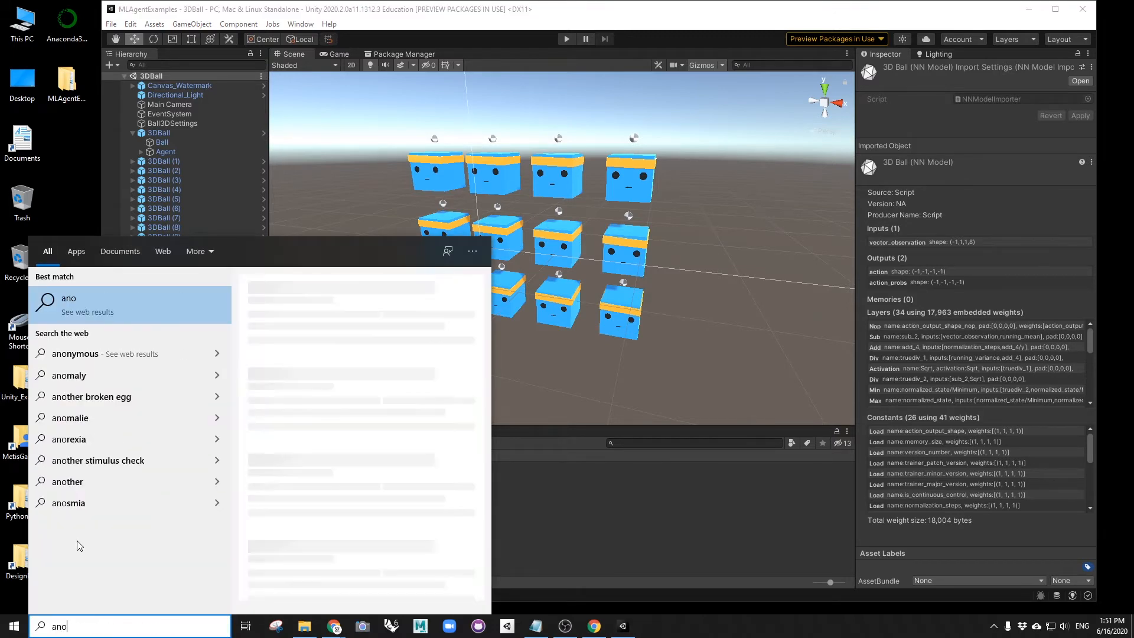
pyautogui.press('BackSpace')
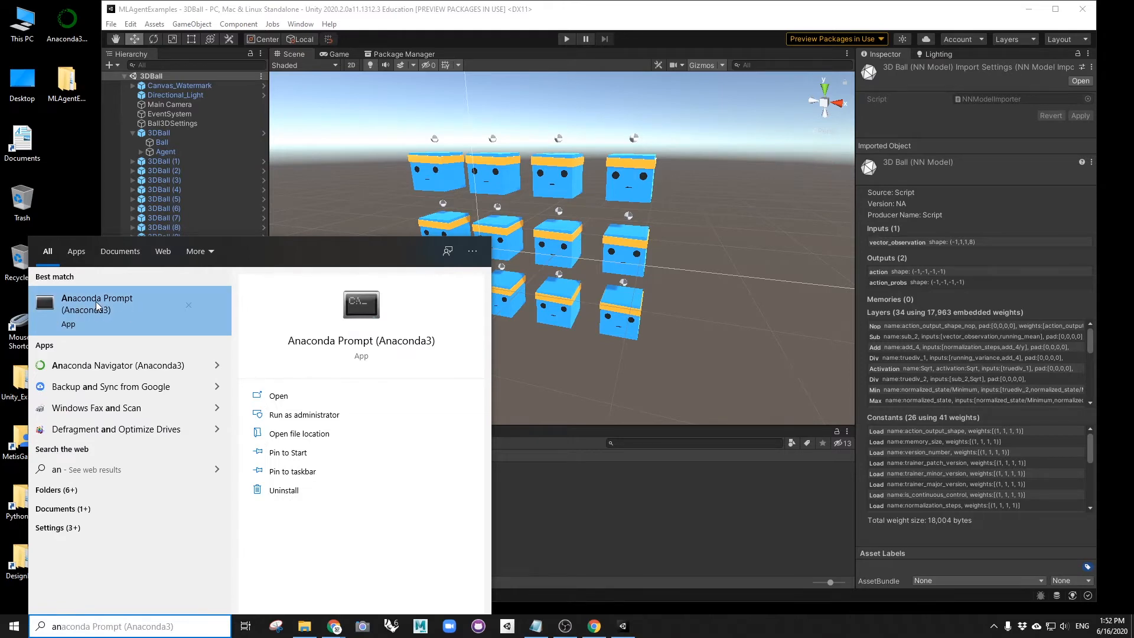
pyautogui.click(98, 306)
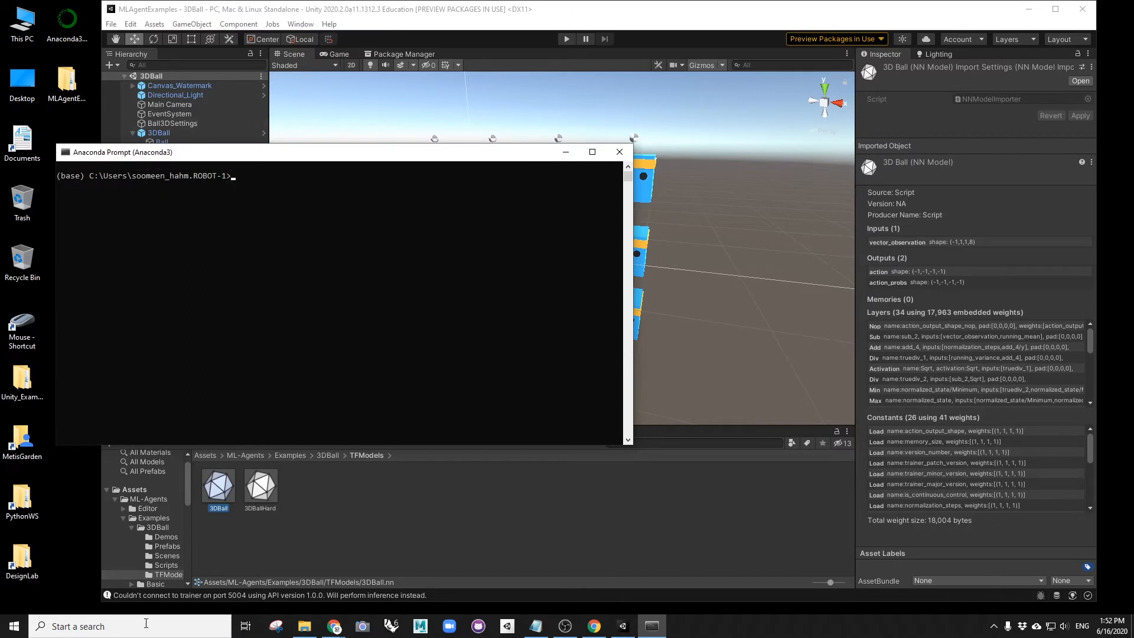
pyautogui.moveTo(177, 152); pyautogui.dragTo(241, 176)
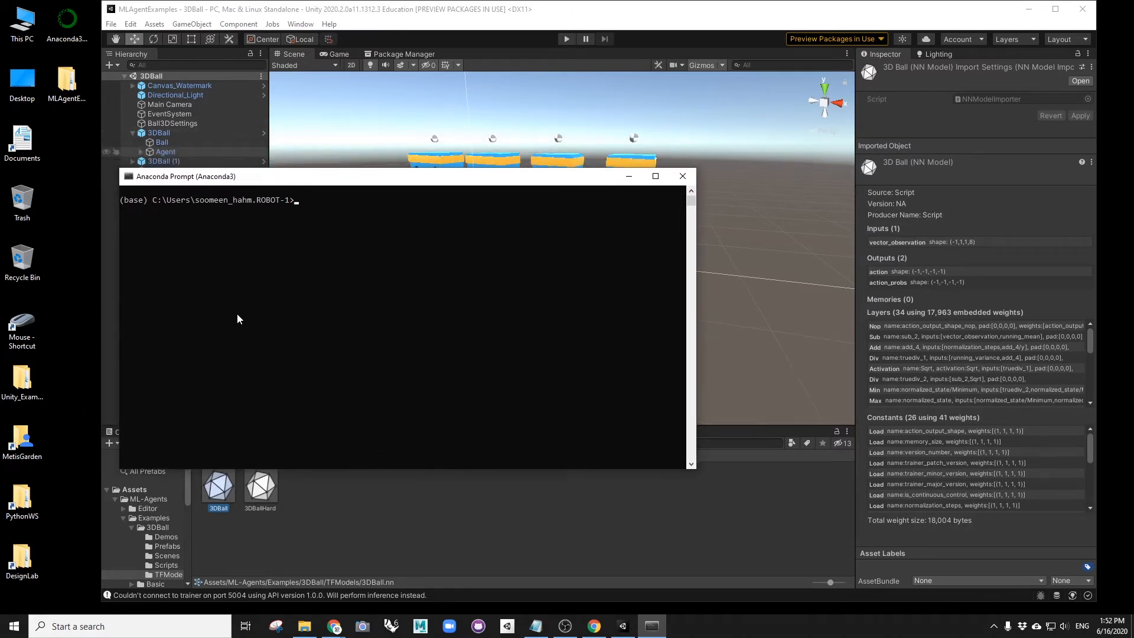
# - Find and open Anaconda Navigator (Anaconda3), and reposition its window
pyautogui.click(14, 631)
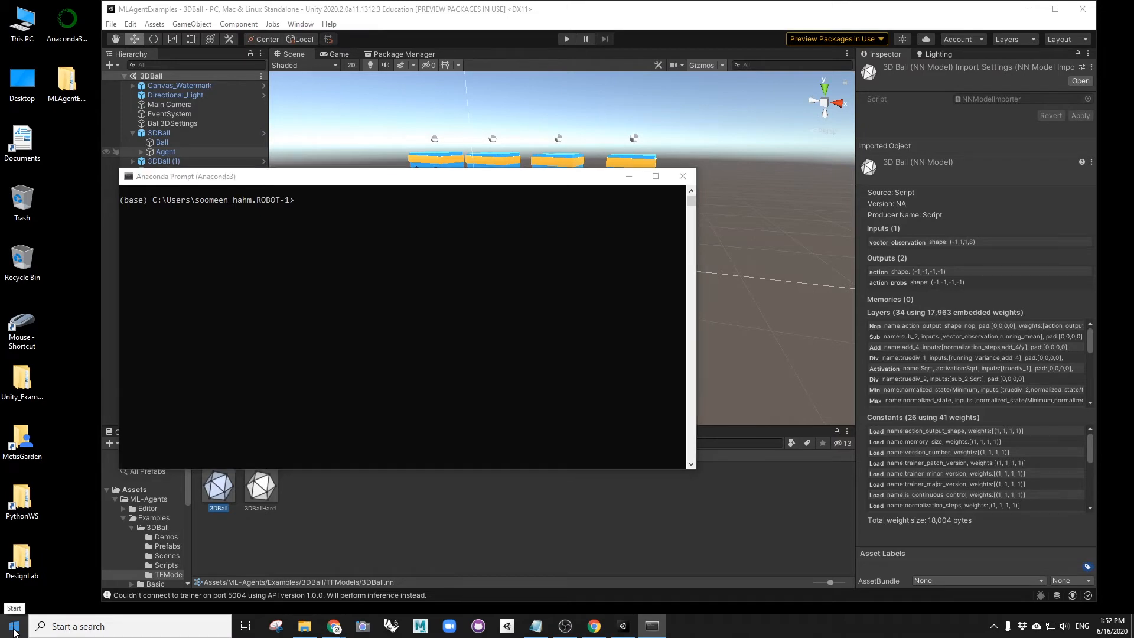
pyautogui.click(70, 629)
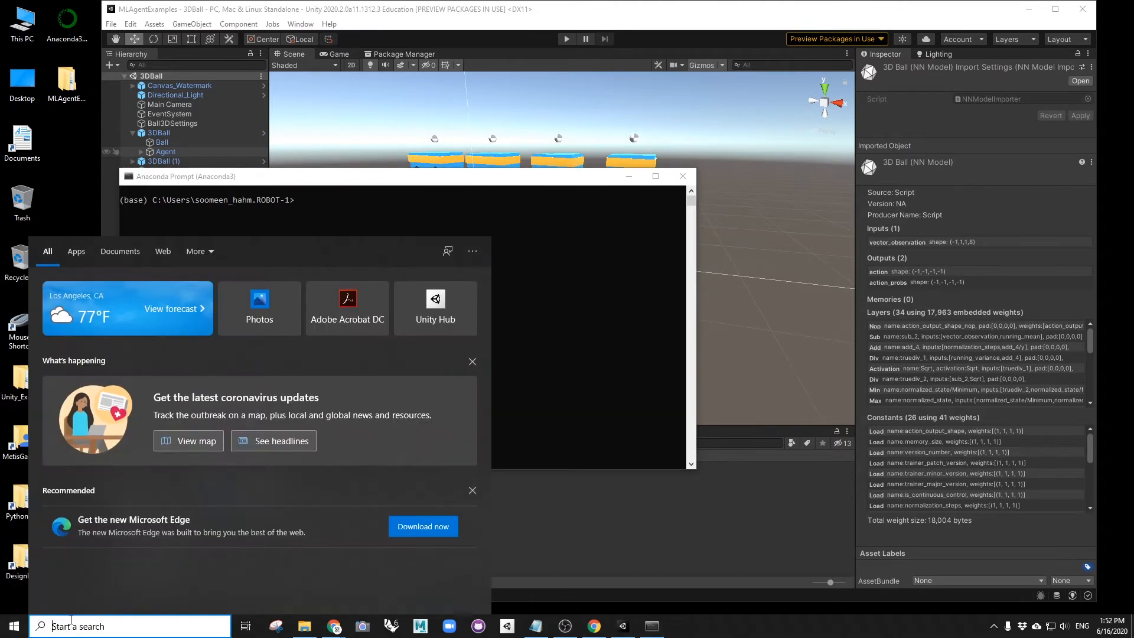
pyautogui.click(415, 194)
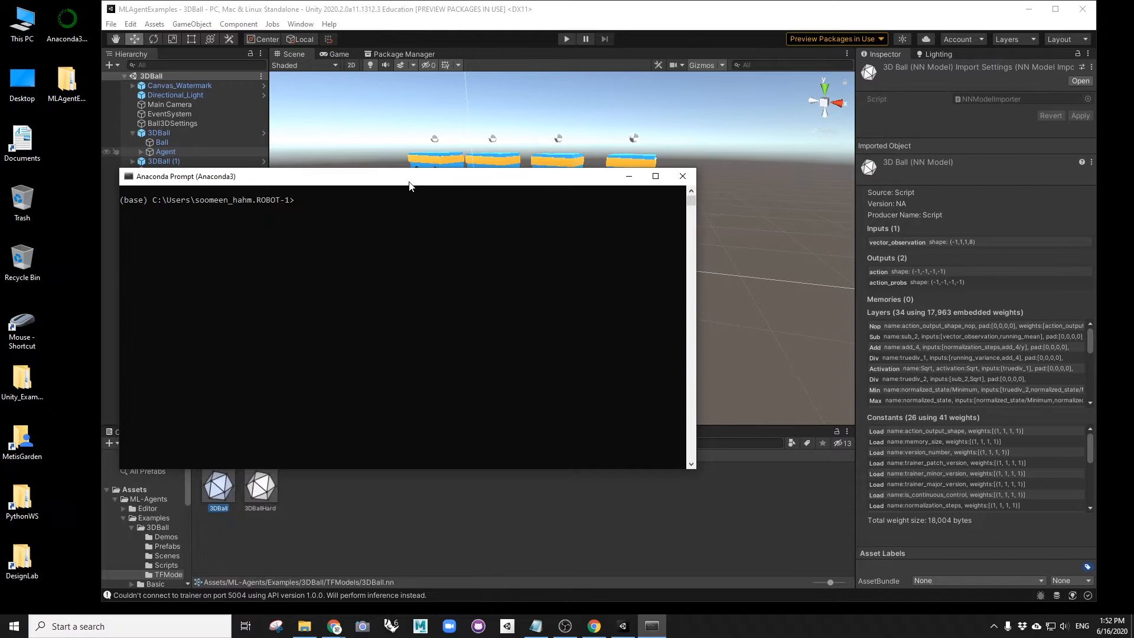
pyautogui.click(79, 628)
pyautogui.write('ana')
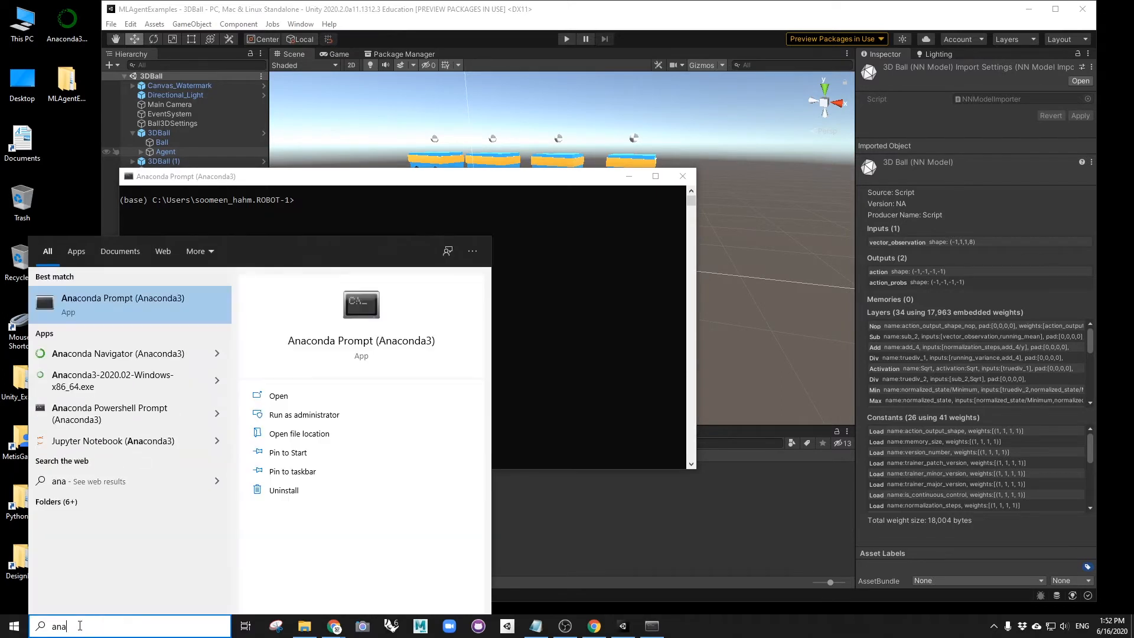
pyautogui.click(109, 364)
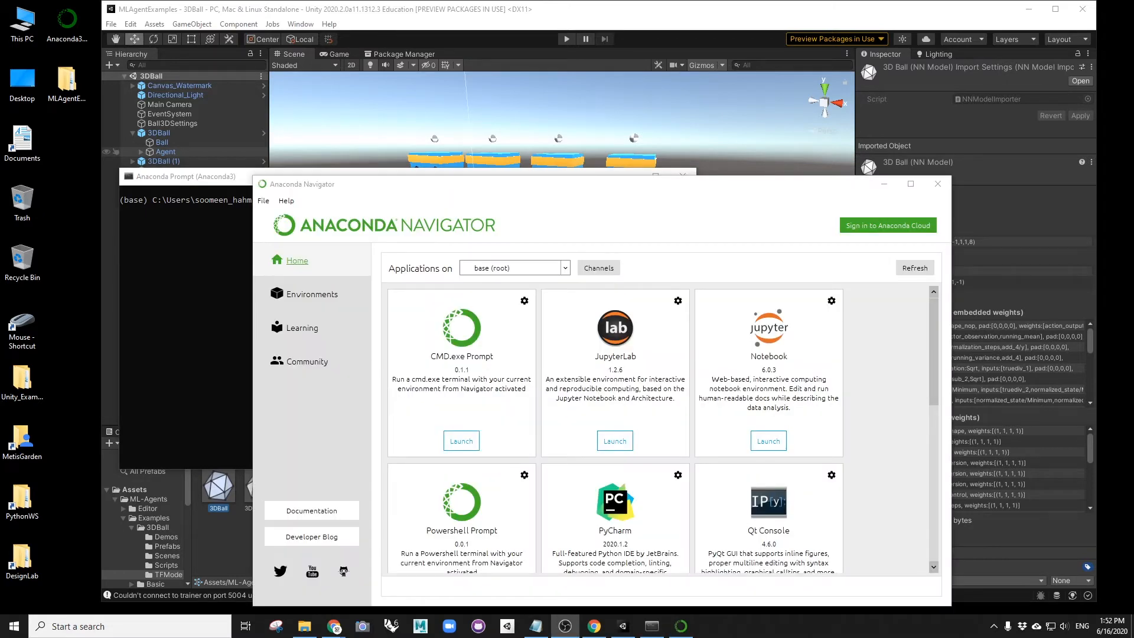
pyautogui.moveTo(629, 188); pyautogui.dragTo(584, 158)
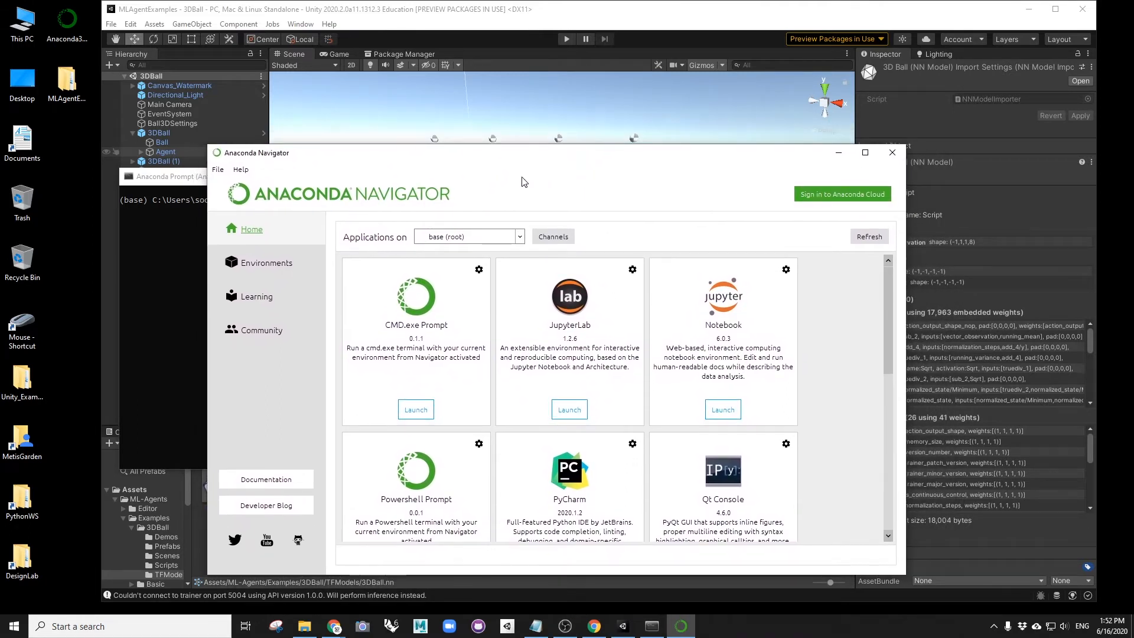
# - In Navigator's environments, create a new environment named mlagent02 with Python 3.7
pyautogui.click(261, 270)
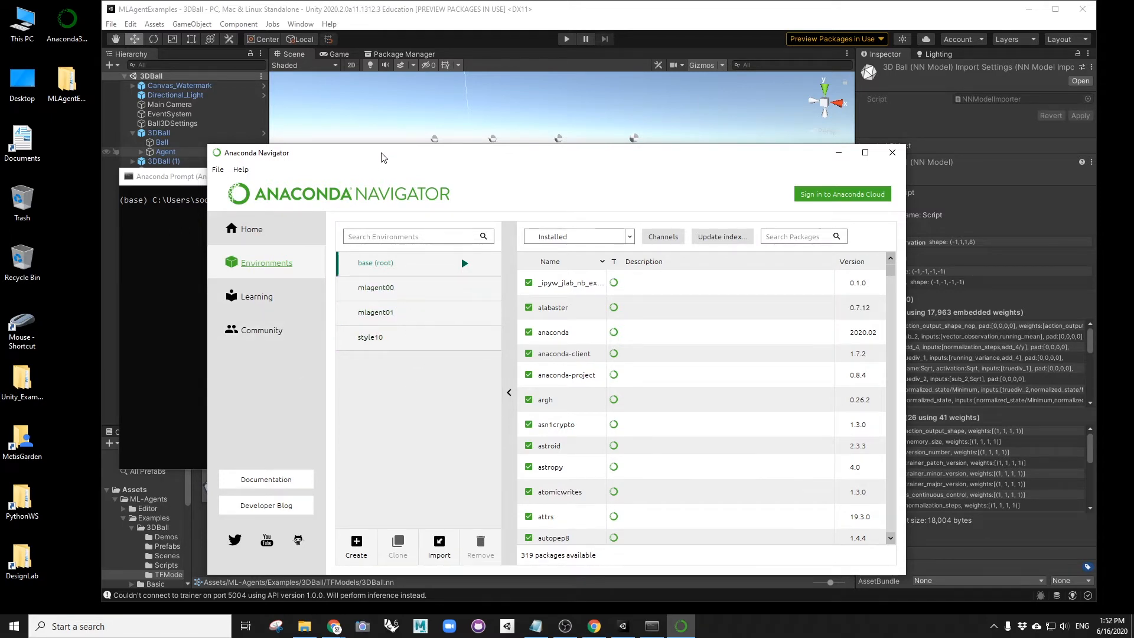
pyautogui.moveTo(382, 157); pyautogui.dragTo(364, 151)
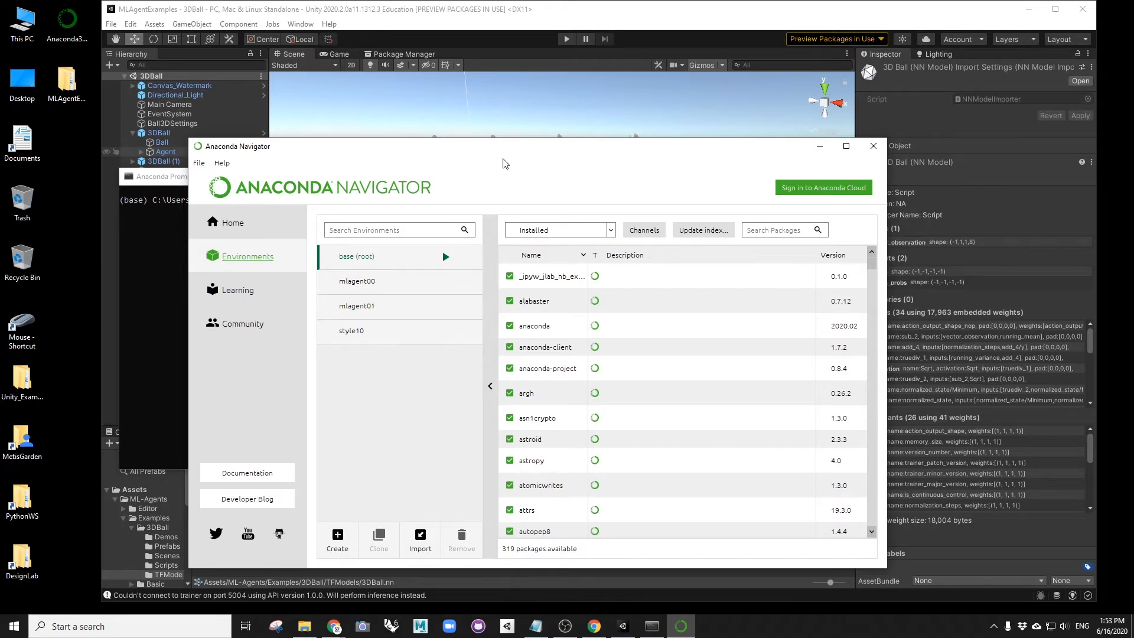
pyautogui.moveTo(505, 148); pyautogui.dragTo(566, 152)
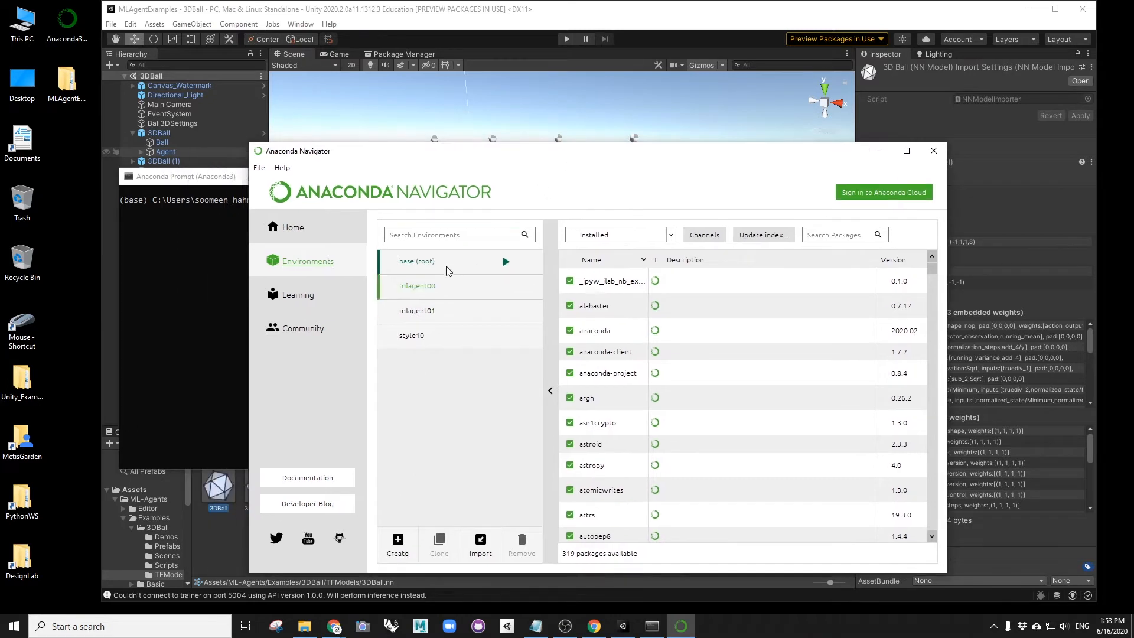
pyautogui.click(399, 547)
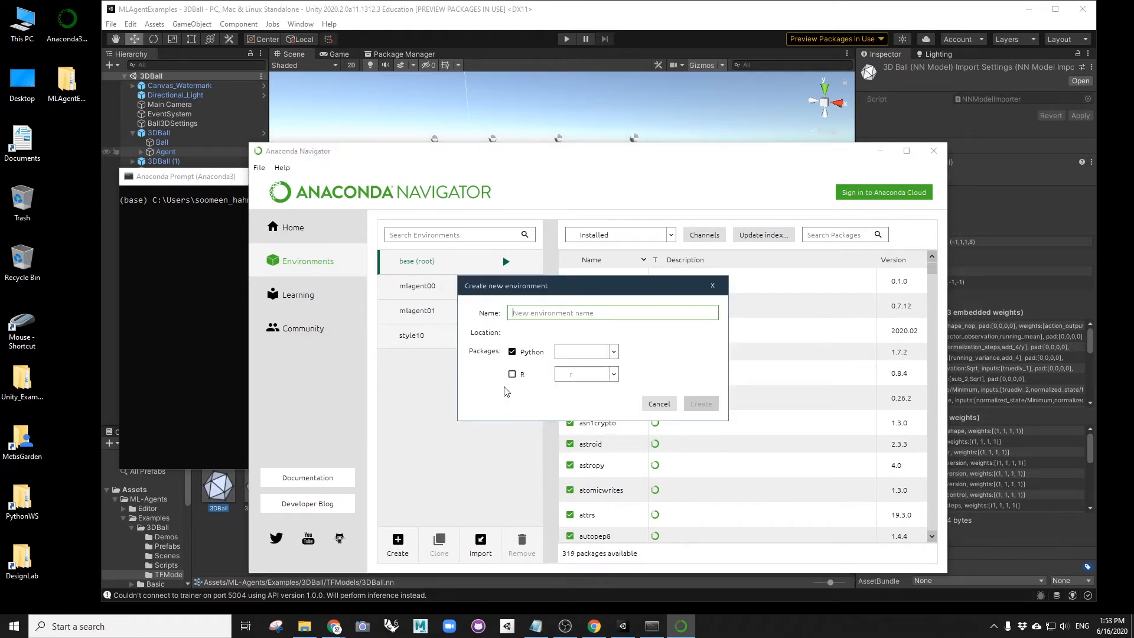
pyautogui.write('mlagent02')
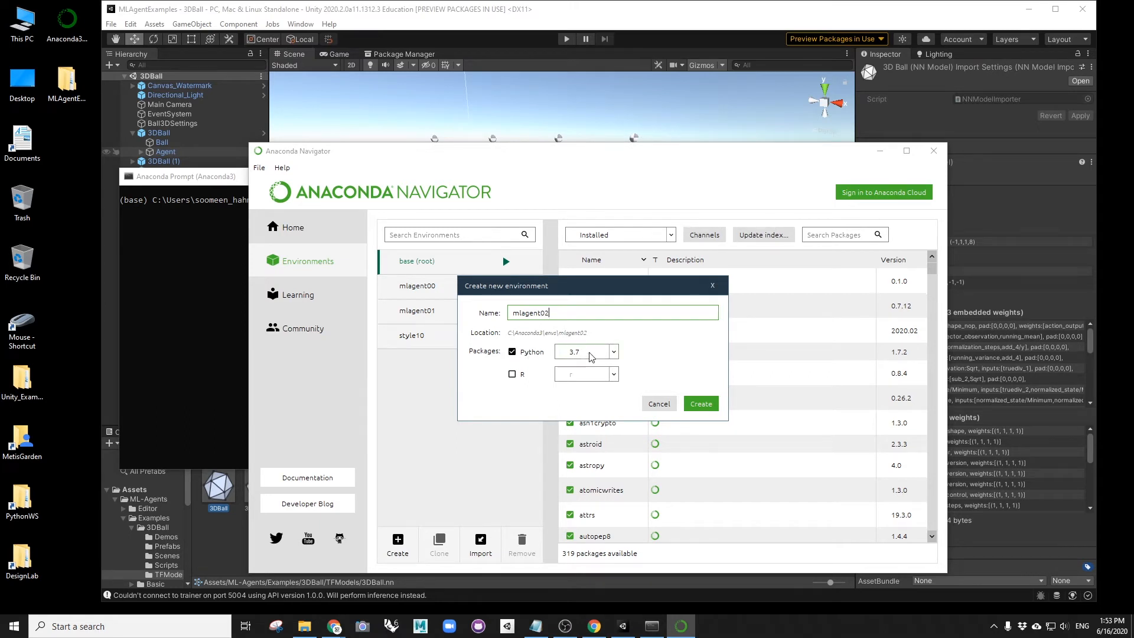
pyautogui.click(701, 404)
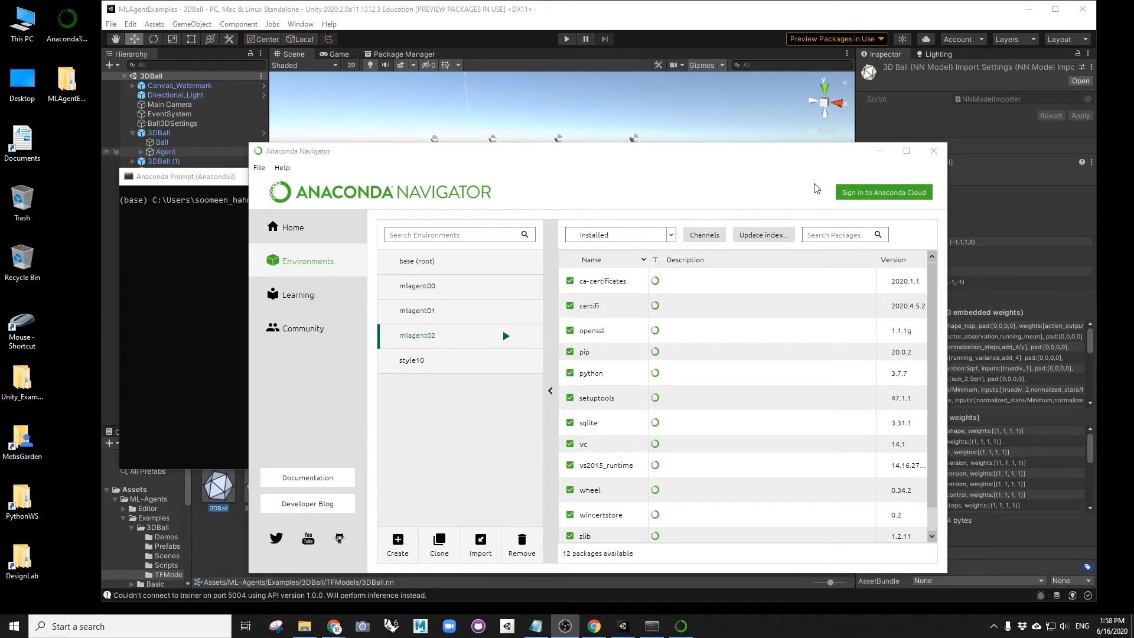
# - Minimize Anaconda Navigator, reposition the Anaconda Prompt window over the Unity editor, and bring Navigator back to the front
pyautogui.click(879, 155)
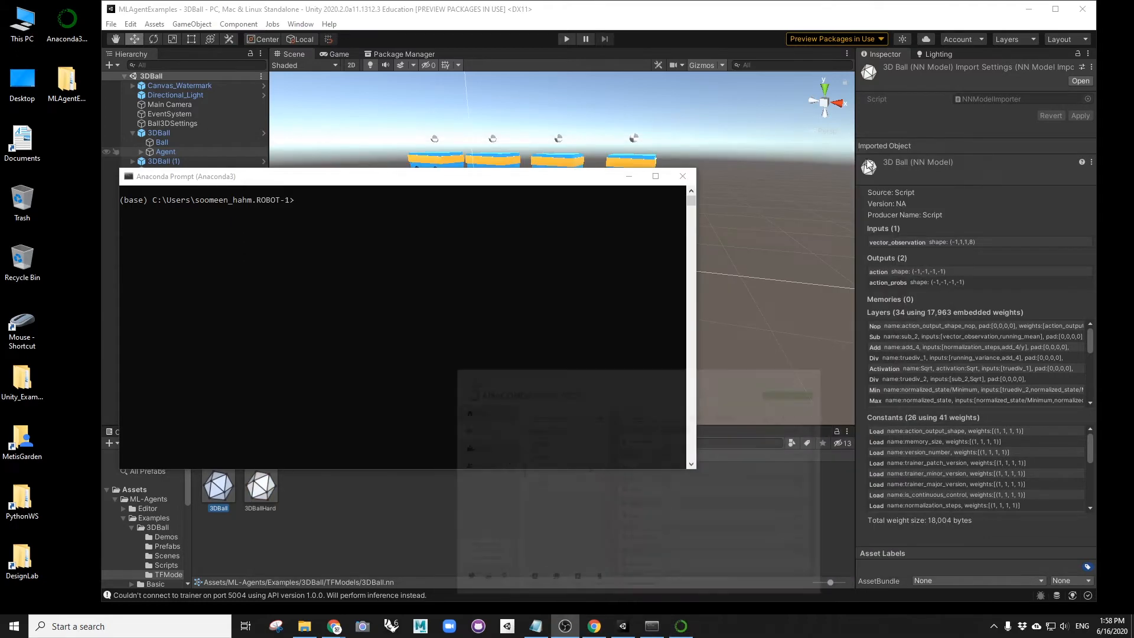
pyautogui.moveTo(409, 184); pyautogui.dragTo(404, 216)
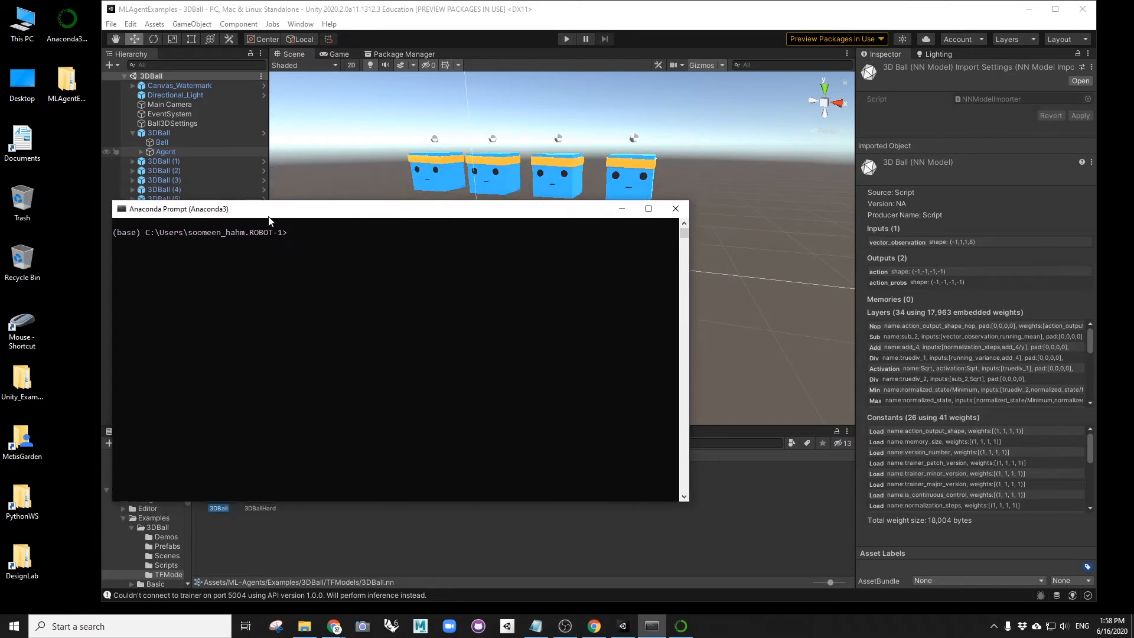
pyautogui.moveTo(272, 215); pyautogui.dragTo(446, 225)
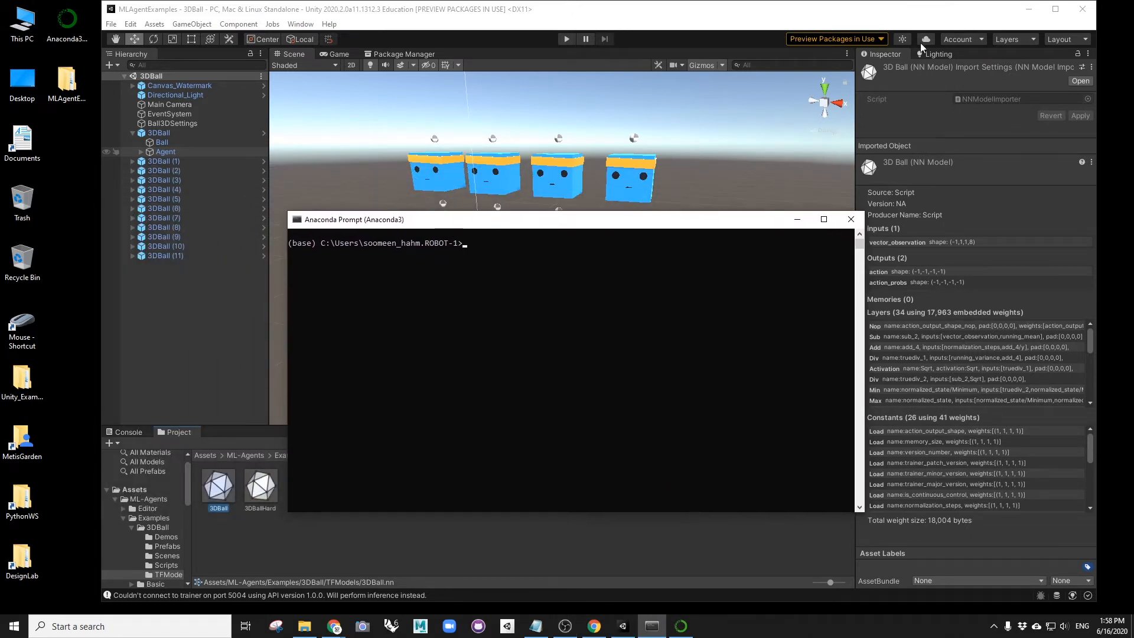
pyautogui.moveTo(555, 217); pyautogui.dragTo(548, 215)
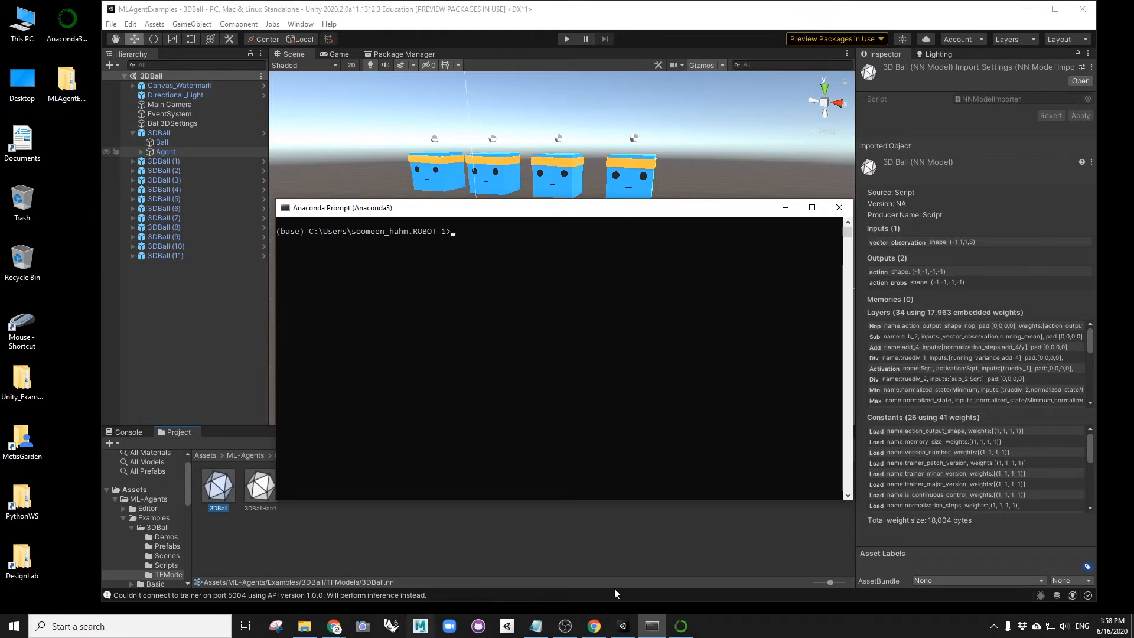
pyautogui.click(680, 626)
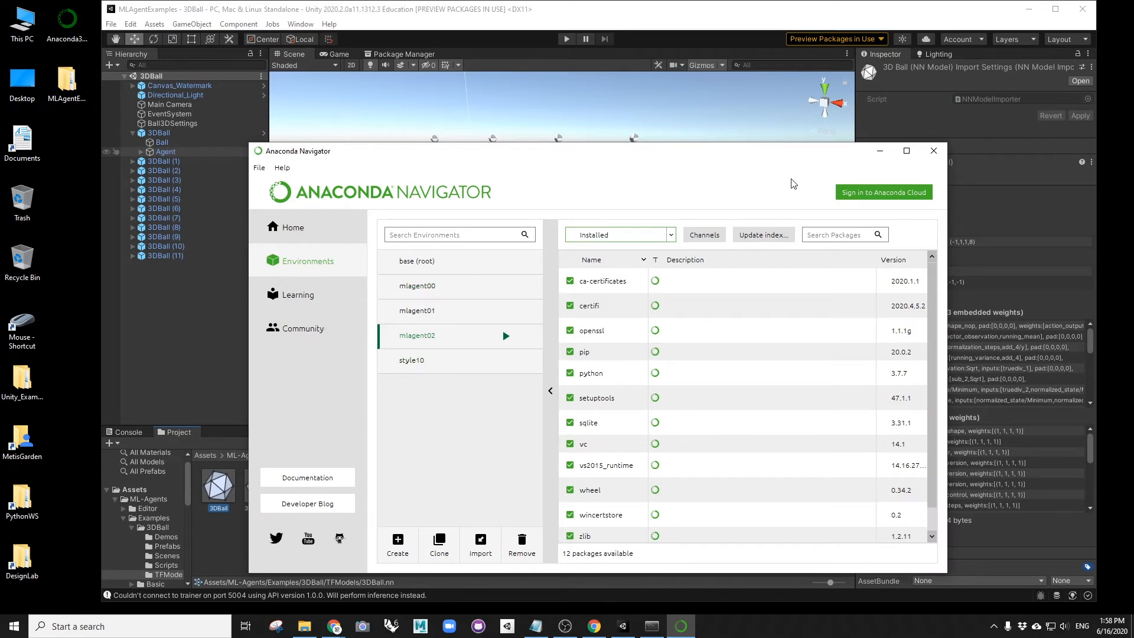
# - List the conda environments with "conda env list" in Anaconda Prompt and compare them with the environments in Anaconda Navigator
pyautogui.click(880, 151)
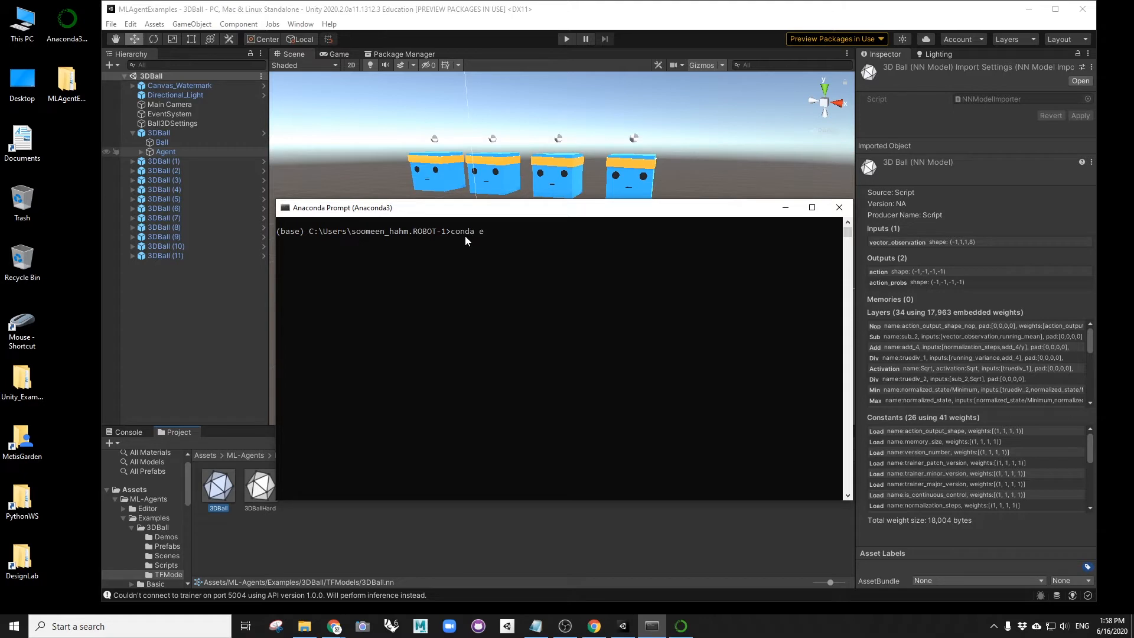
pyautogui.write('list')
pyautogui.press('Return')
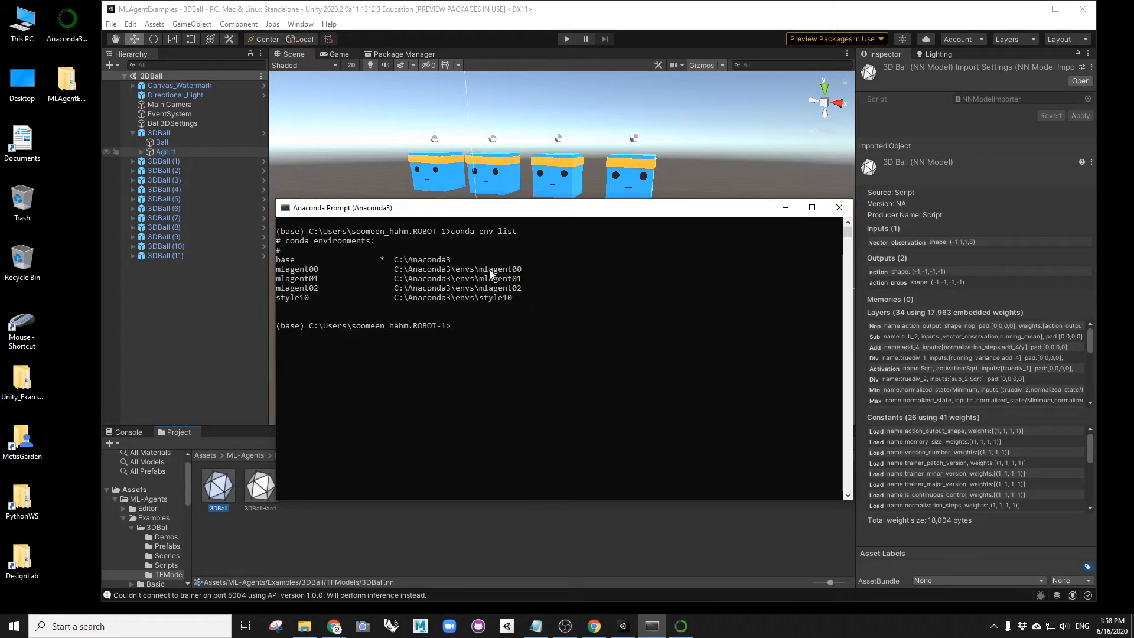
pyautogui.click(681, 627)
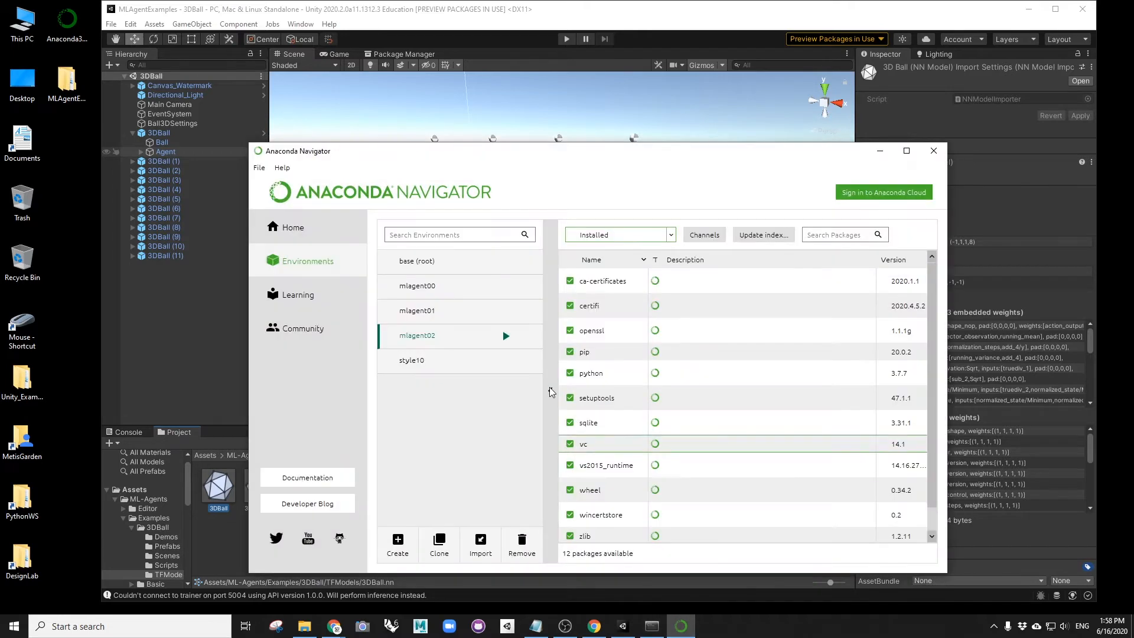
pyautogui.click(880, 151)
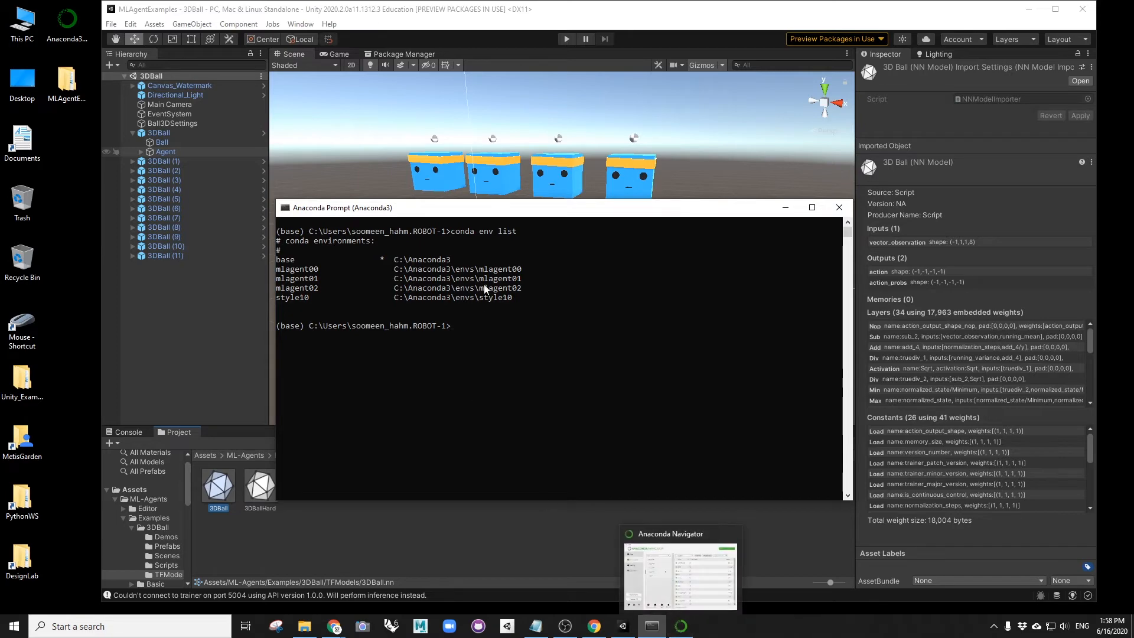
pyautogui.click(681, 627)
pyautogui.click(881, 151)
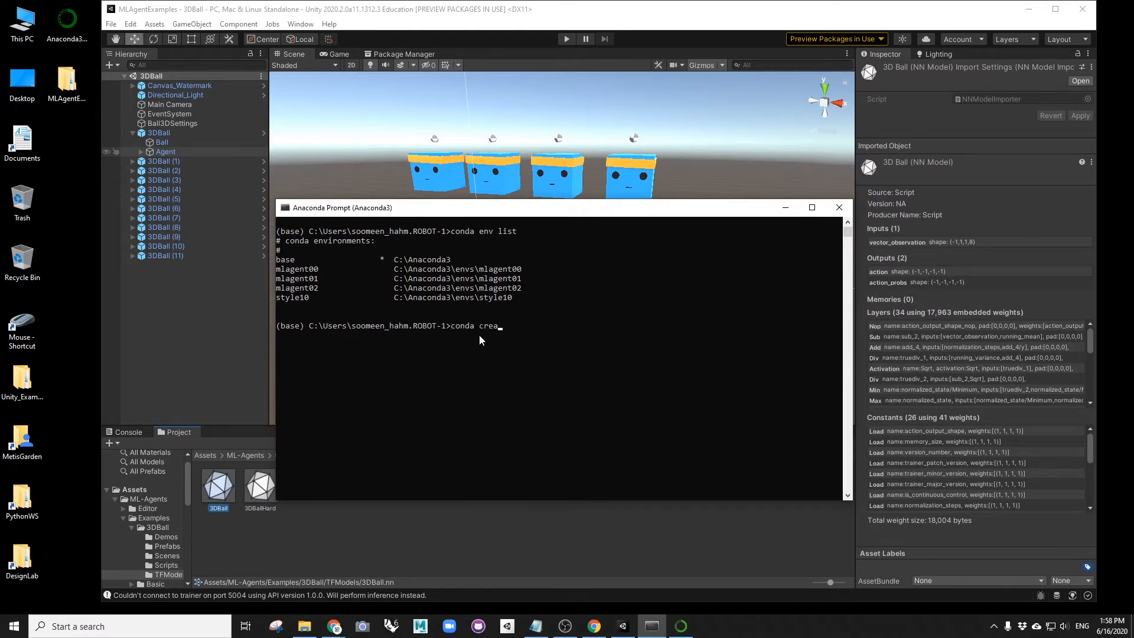
# - Create a conda environment named mlagent03 with Python 3.7 from the command line and accept the package installation
pyautogui.write('te -n mlagent03 python=3.7')
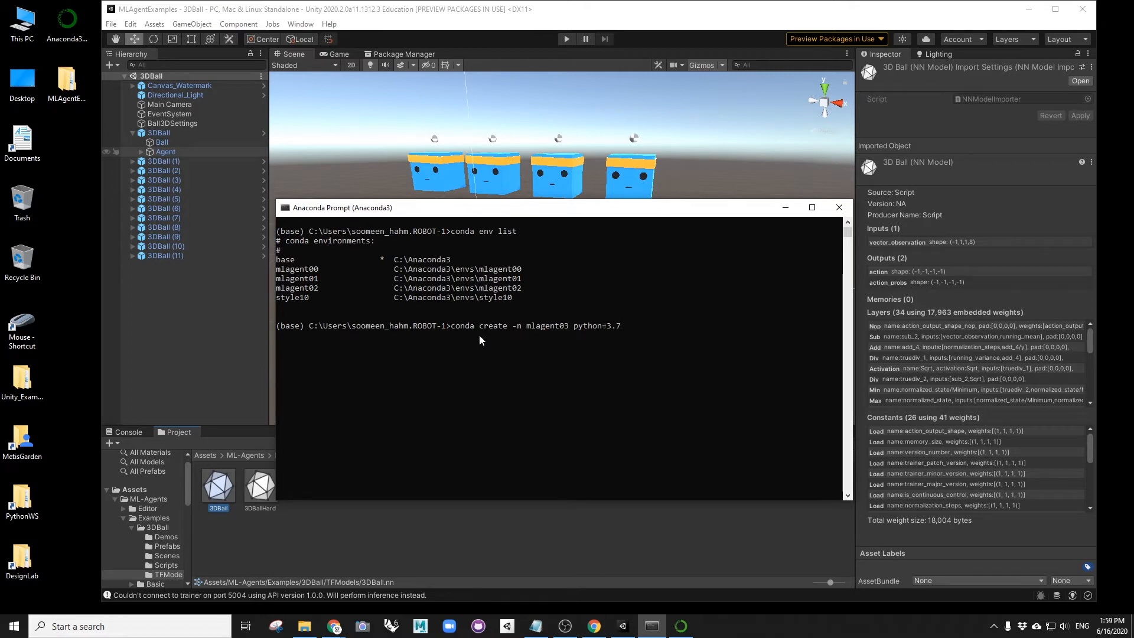
pyautogui.press('Return')
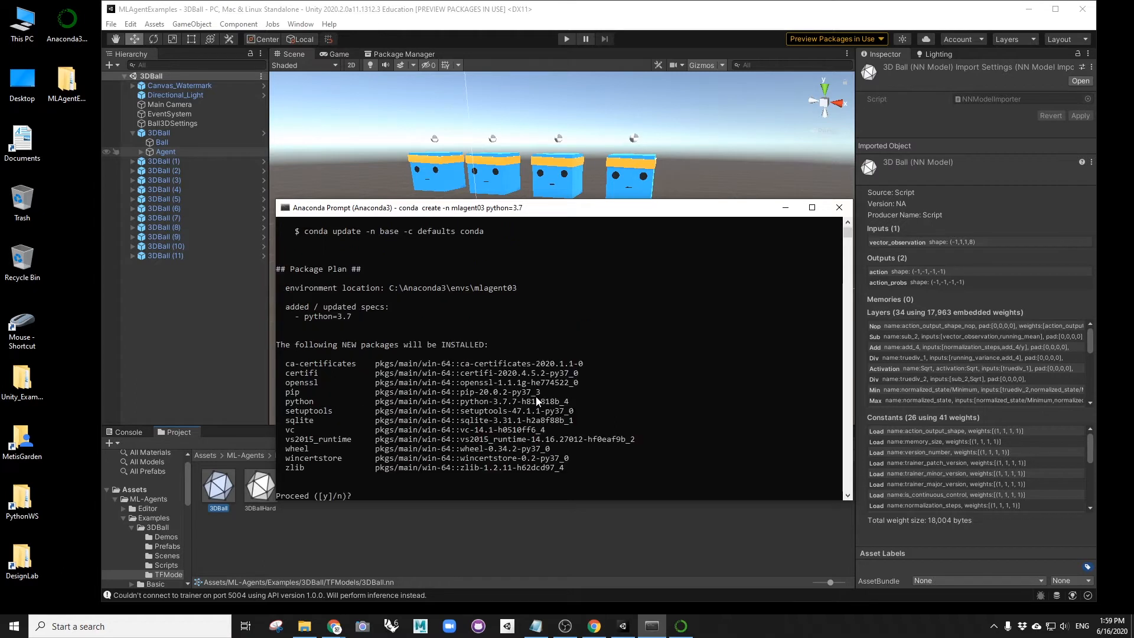
pyautogui.scroll(-2, 325, 475)
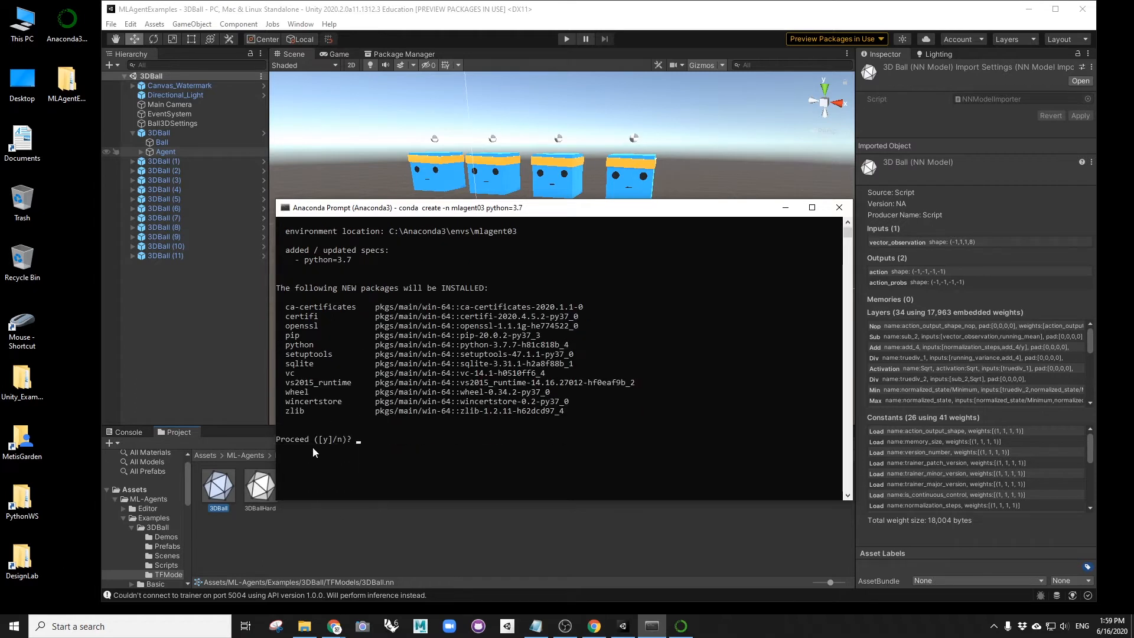
pyautogui.write('y')
pyautogui.press('Return')
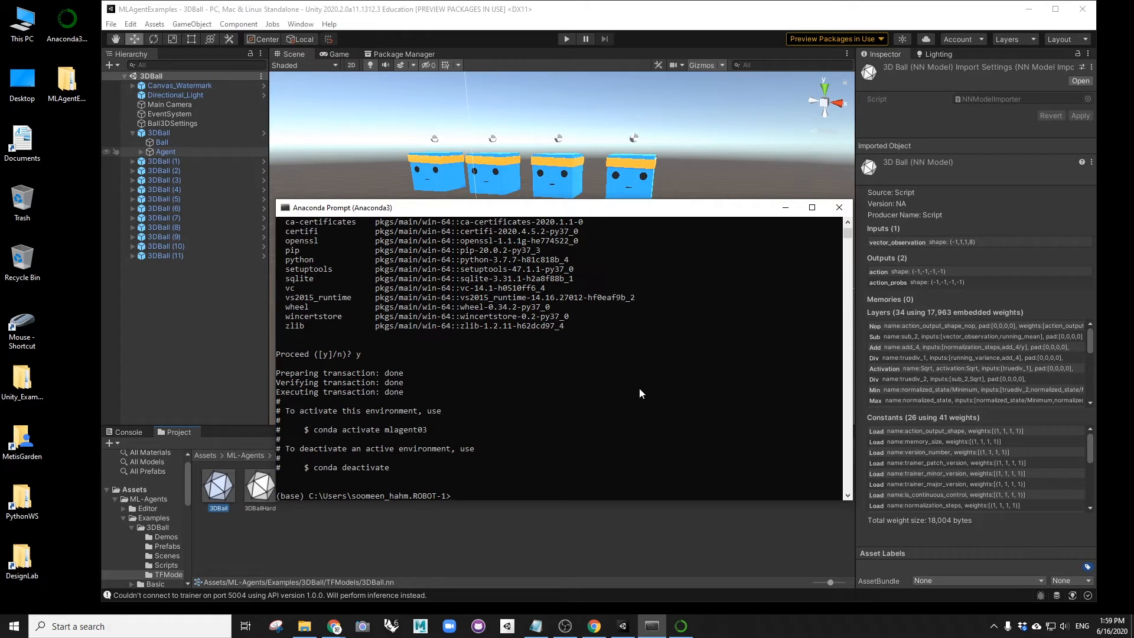
# - Check for the mlagent03 environment with "conda env list" and in Anaconda Navigator, then return to Anaconda Prompt
pyautogui.write('conda env list')
pyautogui.press('Return')
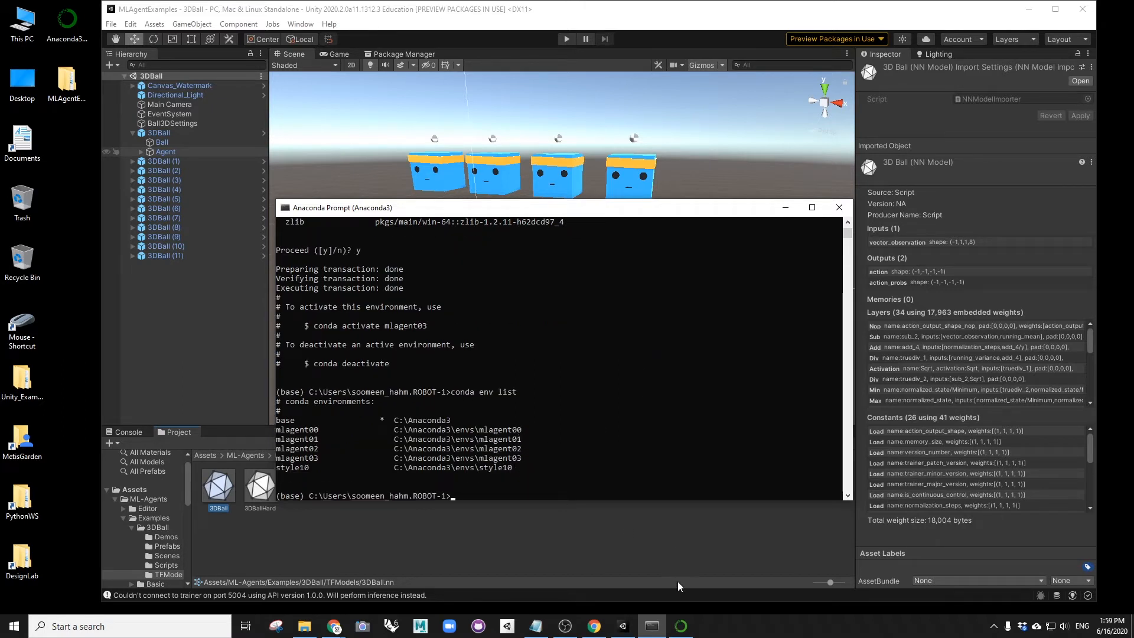
pyautogui.click(688, 629)
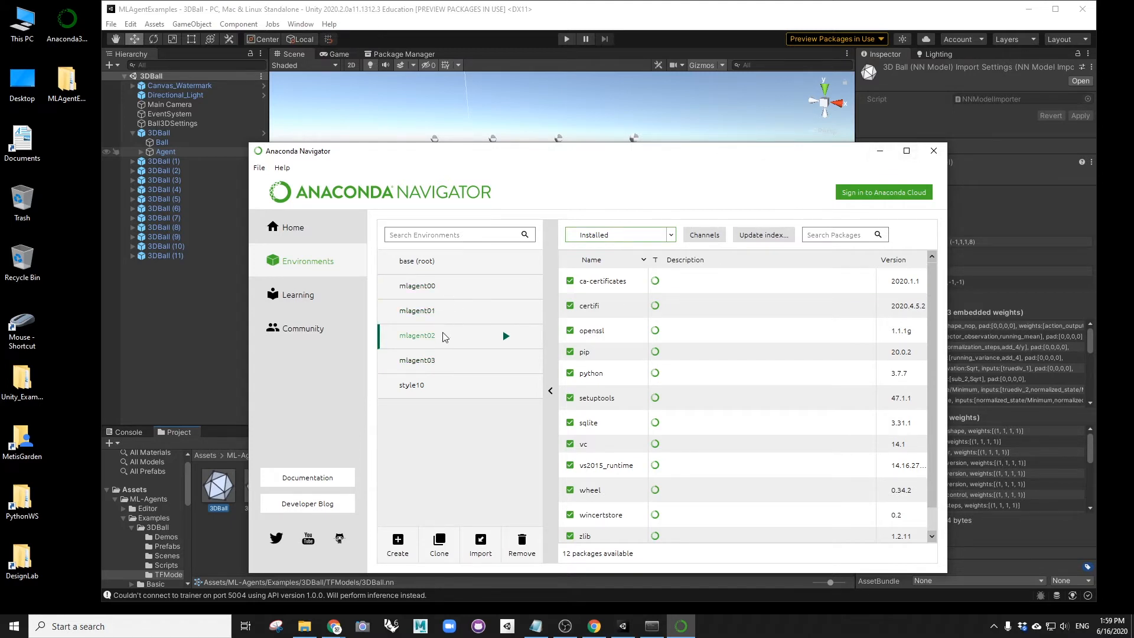
pyautogui.click(880, 151)
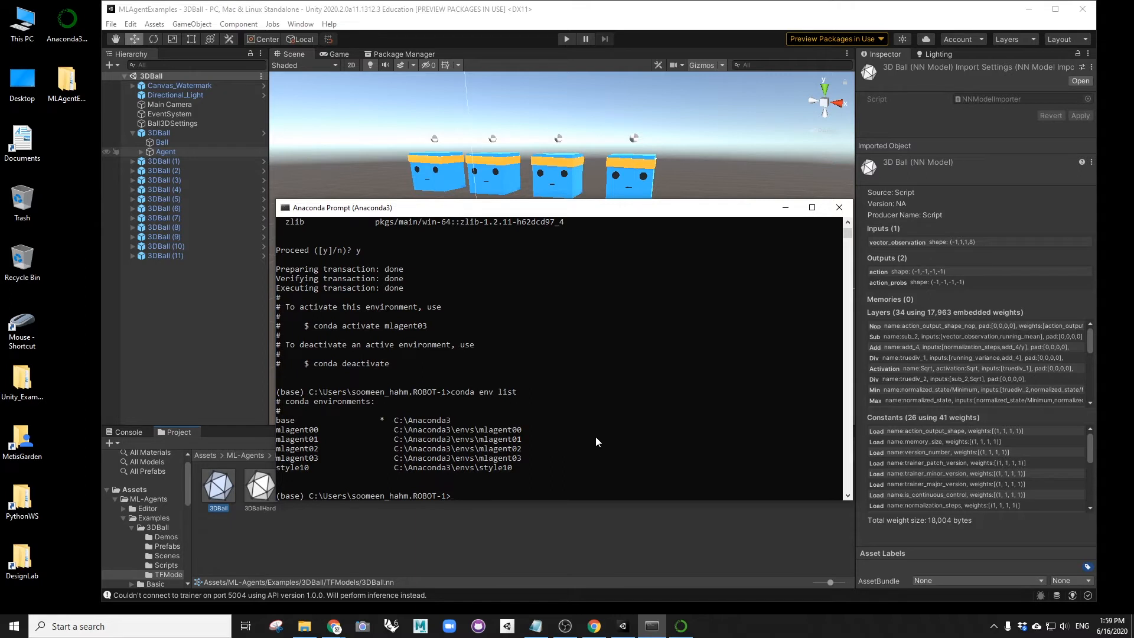
# - Activate the mlagent03 environment with "conda activate mlagent03"
pyautogui.write('conda activate mlagent03')
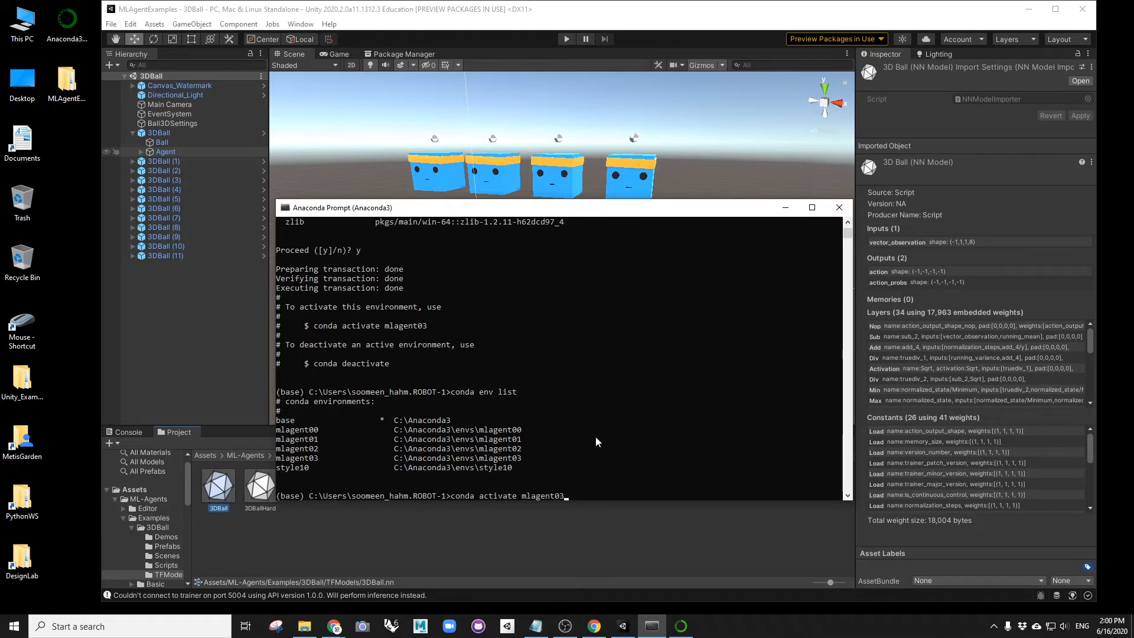
pyautogui.press('Return')
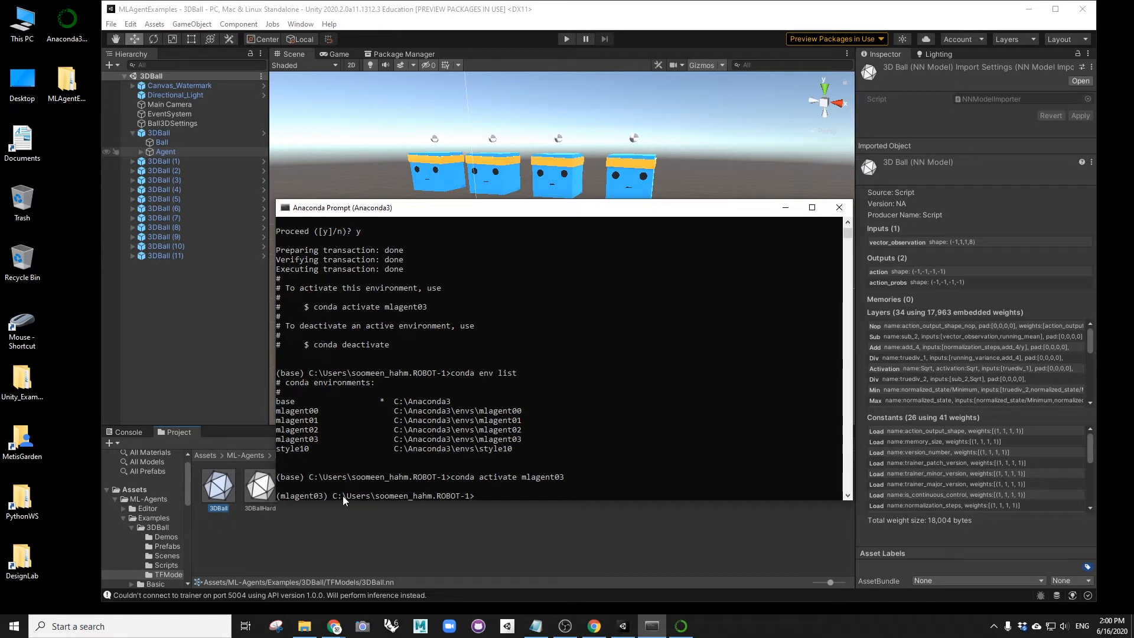
pyautogui.scroll(-3, 520, 479)
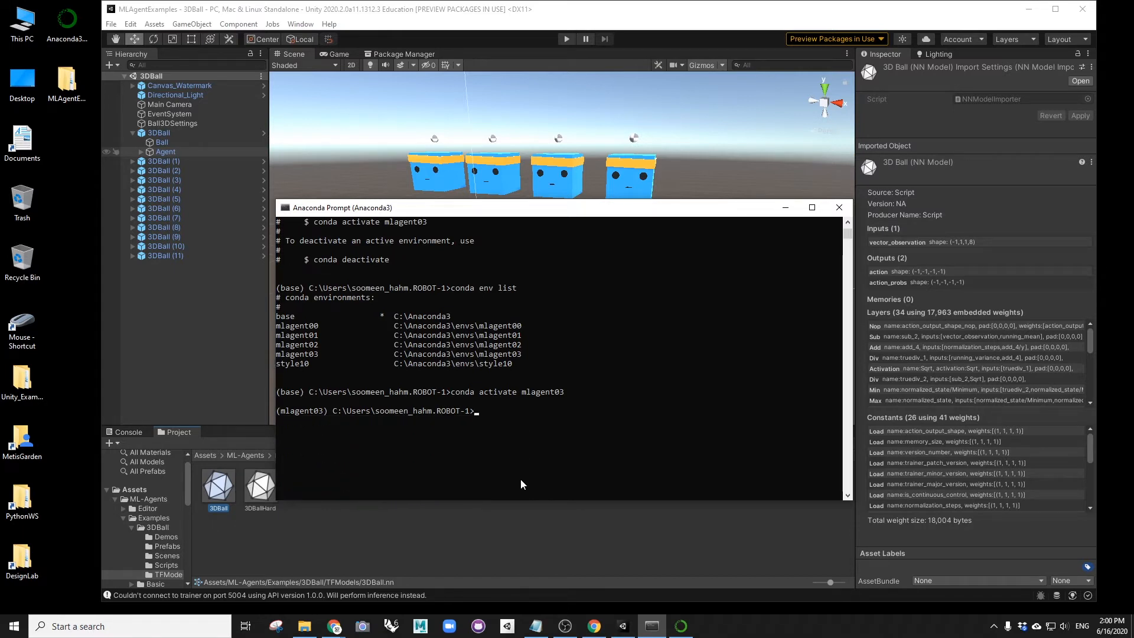
pyautogui.scroll(1, 476, 433)
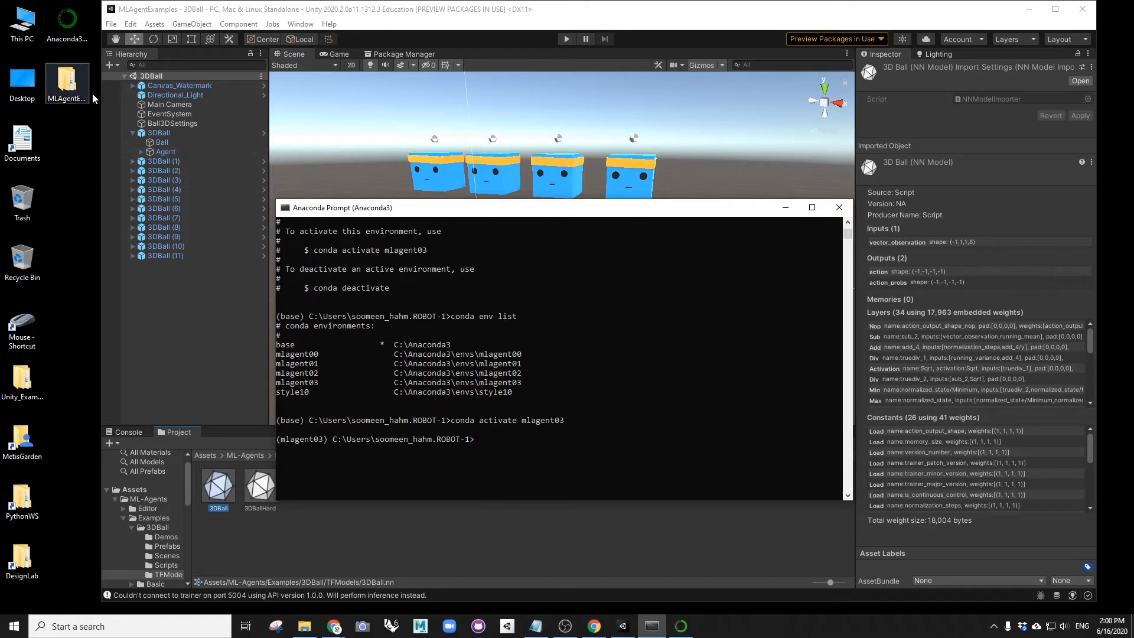
# - Copy the path of the Documents\MLAgents folder from File Explorer and change the prompt's working directory to it with cd
pyautogui.press('super+e')
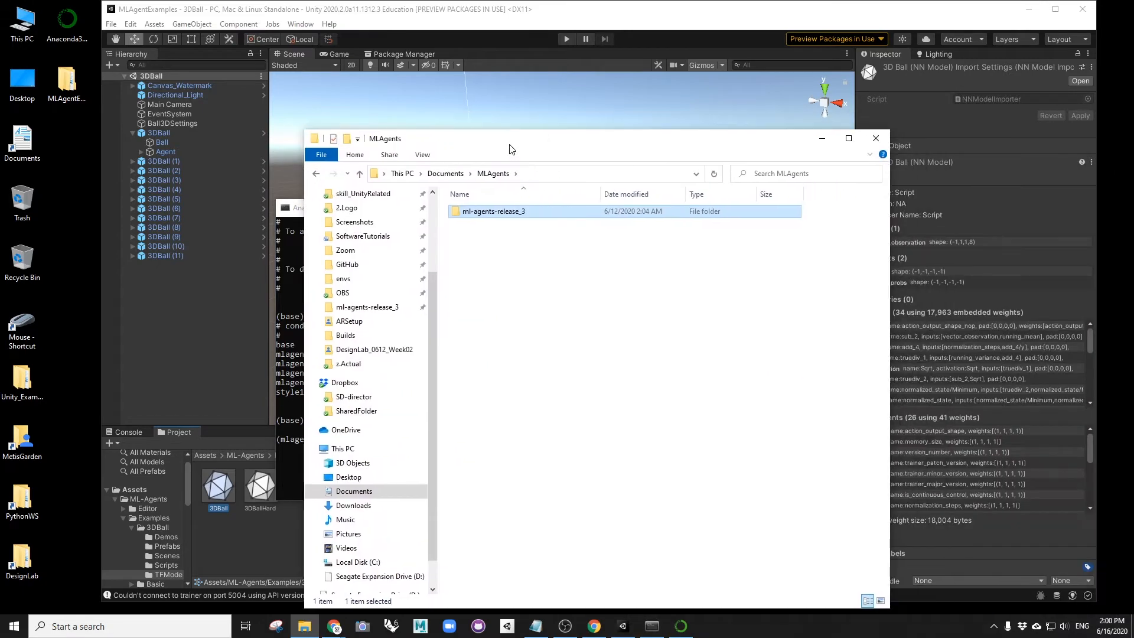
pyautogui.click(547, 174)
pyautogui.hotkey('ctrl', 'c')
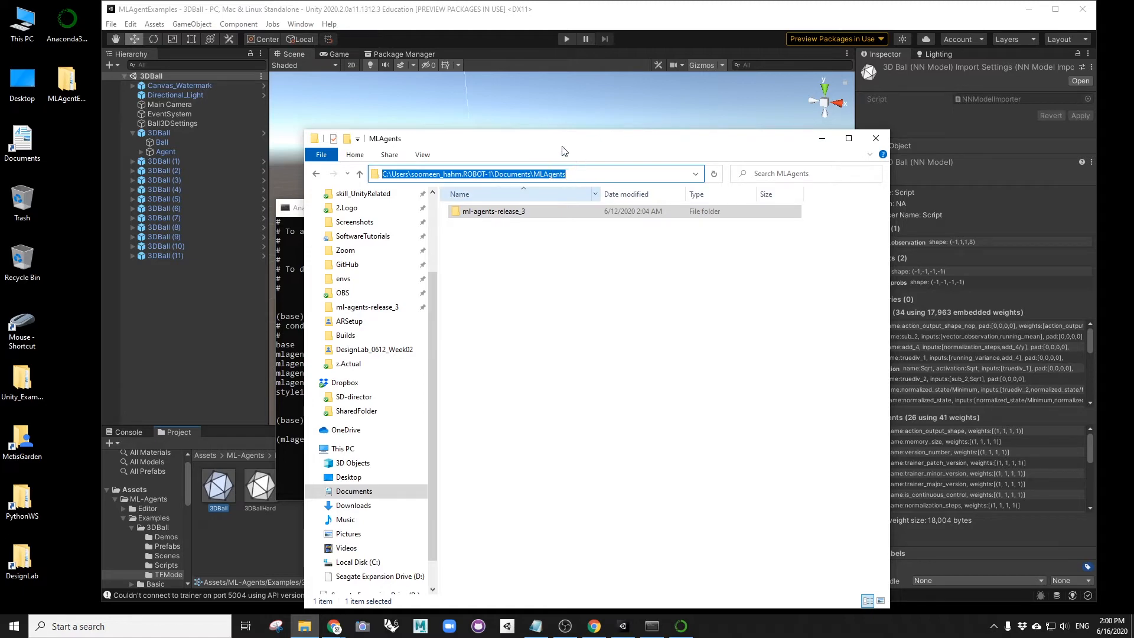
pyautogui.moveTo(550, 137); pyautogui.dragTo(1133, 102)
pyautogui.click(485, 452)
pyautogui.click(481, 442)
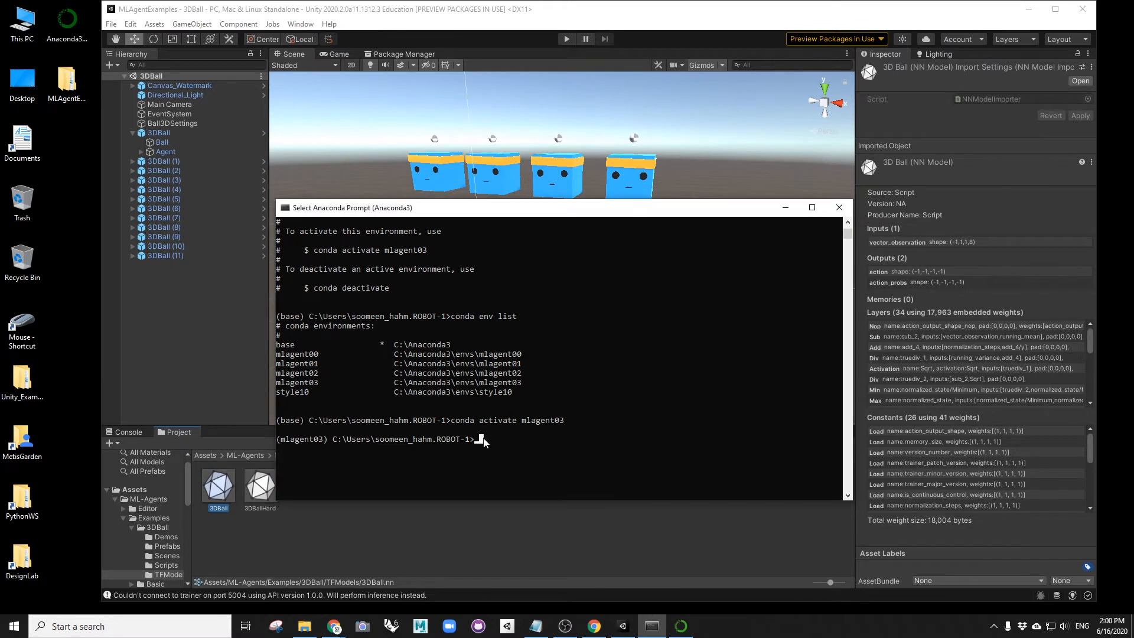
pyautogui.press('Escape')
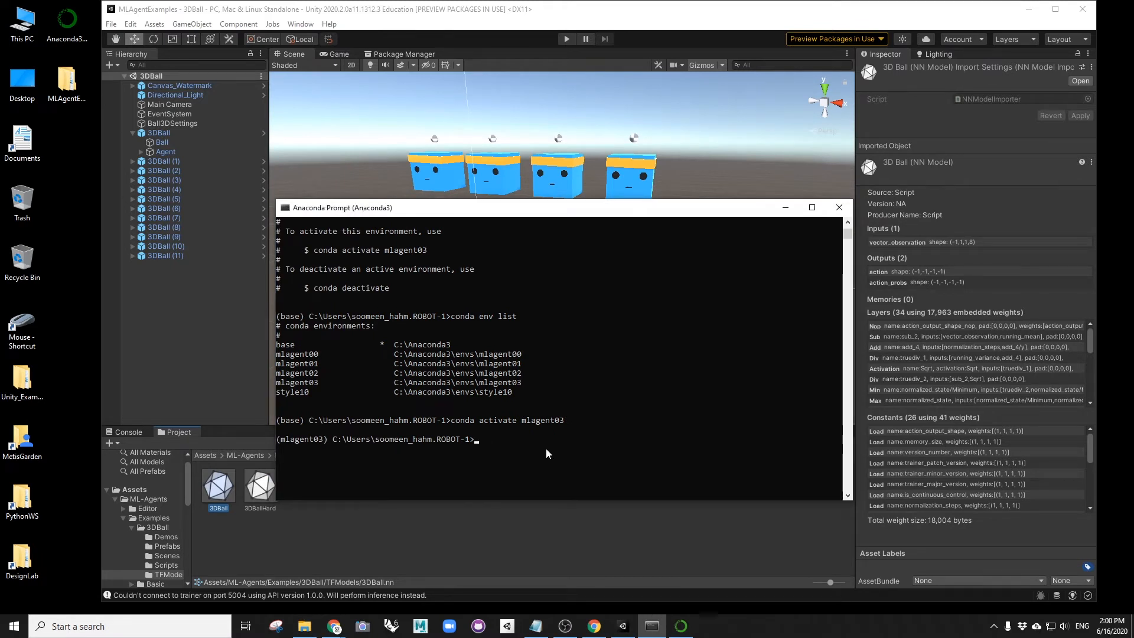
pyautogui.write('cd')
pyautogui.hotkey('ctrl', 'v')
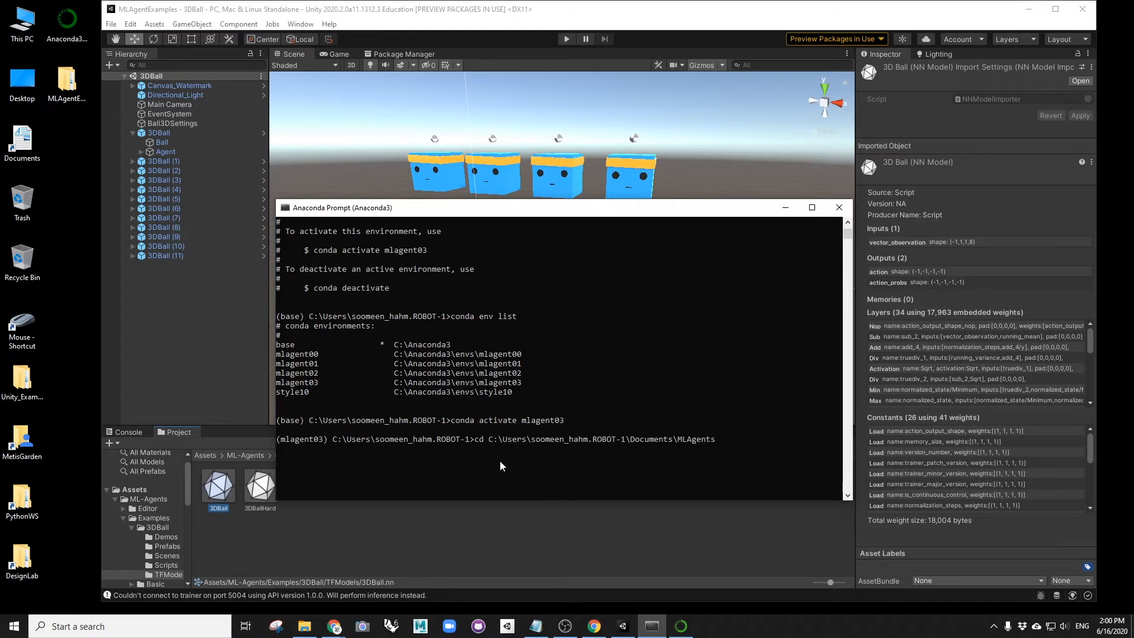
pyautogui.press('Return')
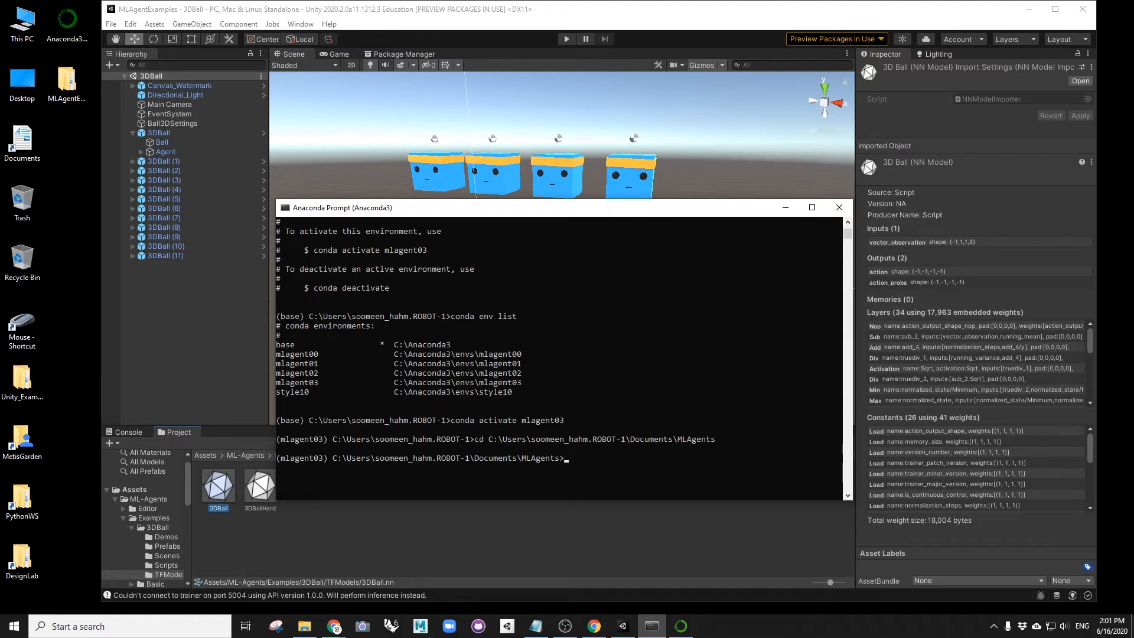
# - Switch to Chrome and review the mlagents 0.17.0 project page on PyPI, including its installation instructions
pyautogui.moveTo(1133, 159)
pyautogui.mouseDown()
pyautogui.moveTo(779, 150)
pyautogui.moveTo(909, 169)
pyautogui.moveTo(1133, 171)
pyautogui.mouseUp()
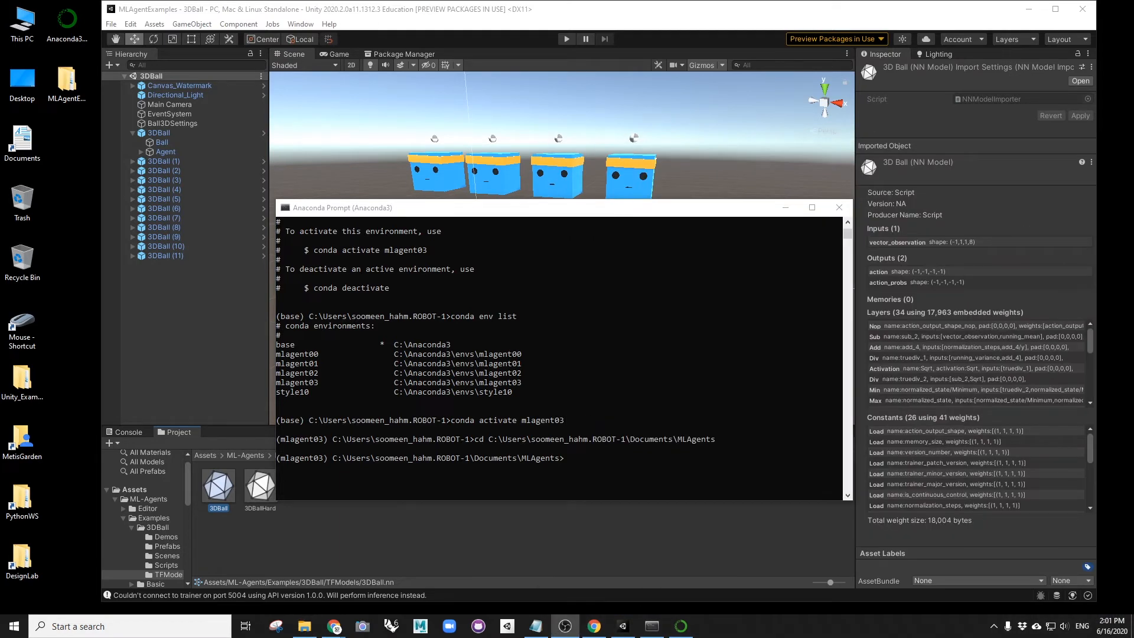
pyautogui.click(567, 472)
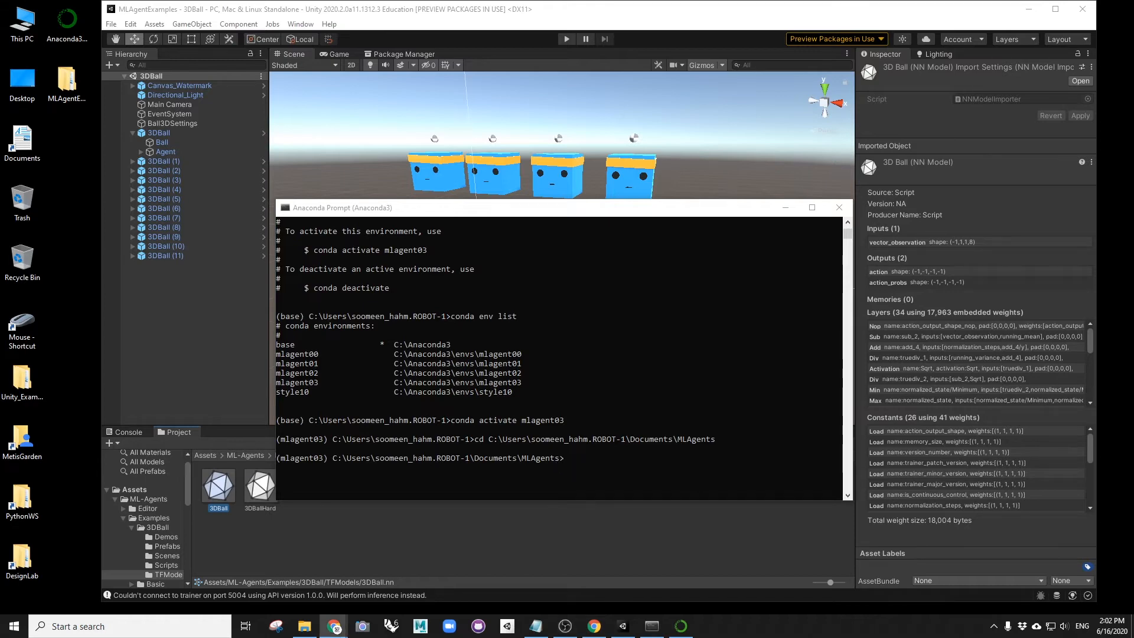
pyautogui.click(333, 627)
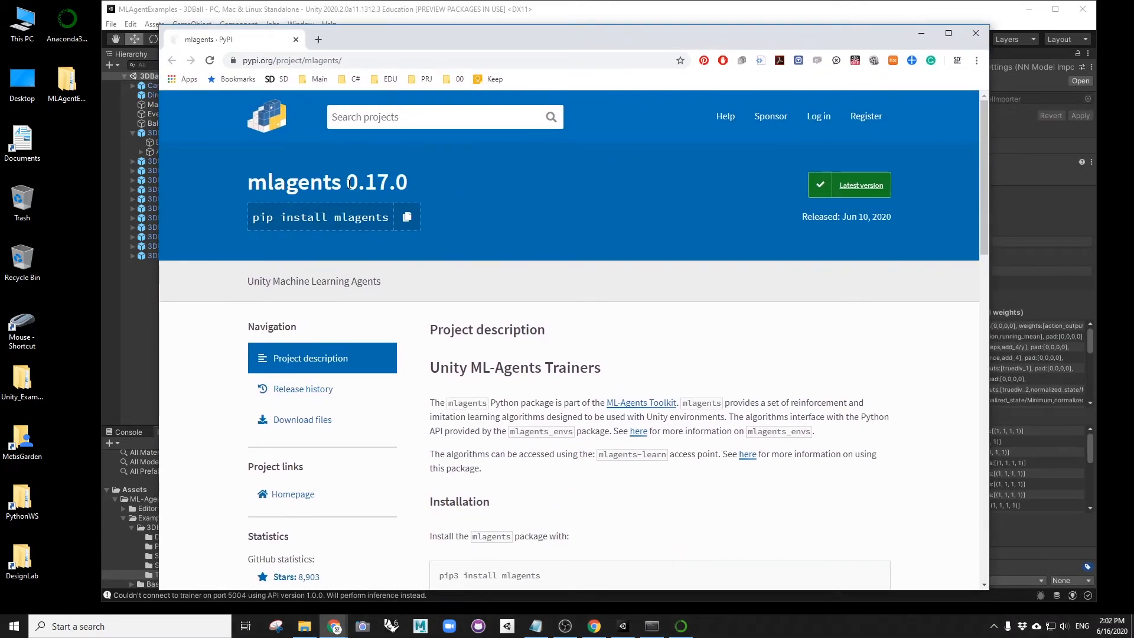
pyautogui.scroll(-7, 488, 223)
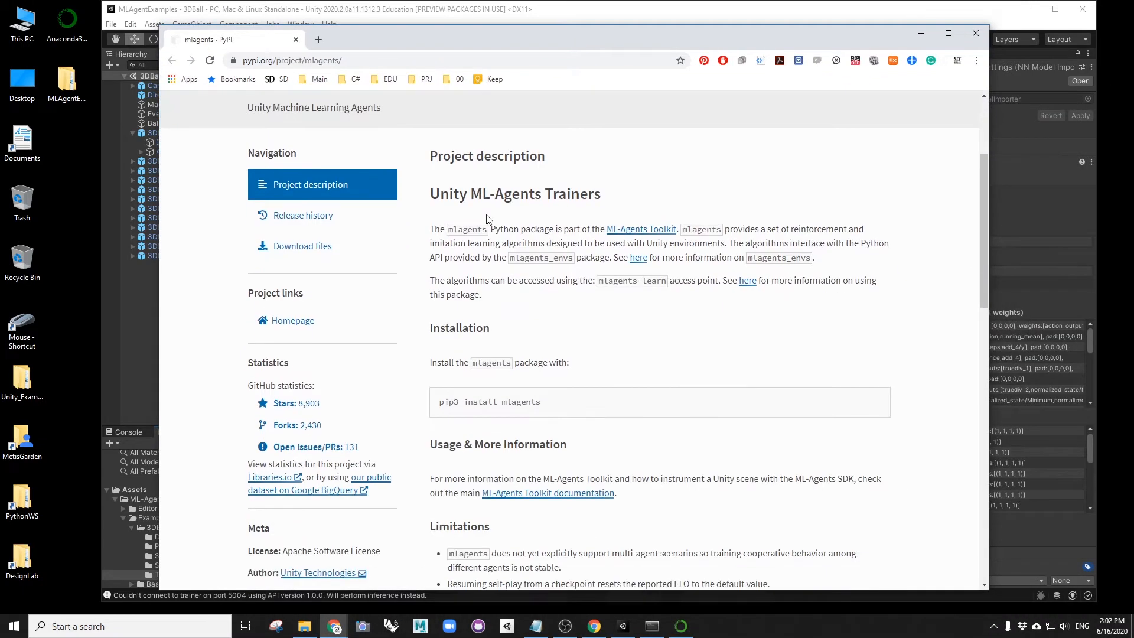
pyautogui.scroll(7, 576, 340)
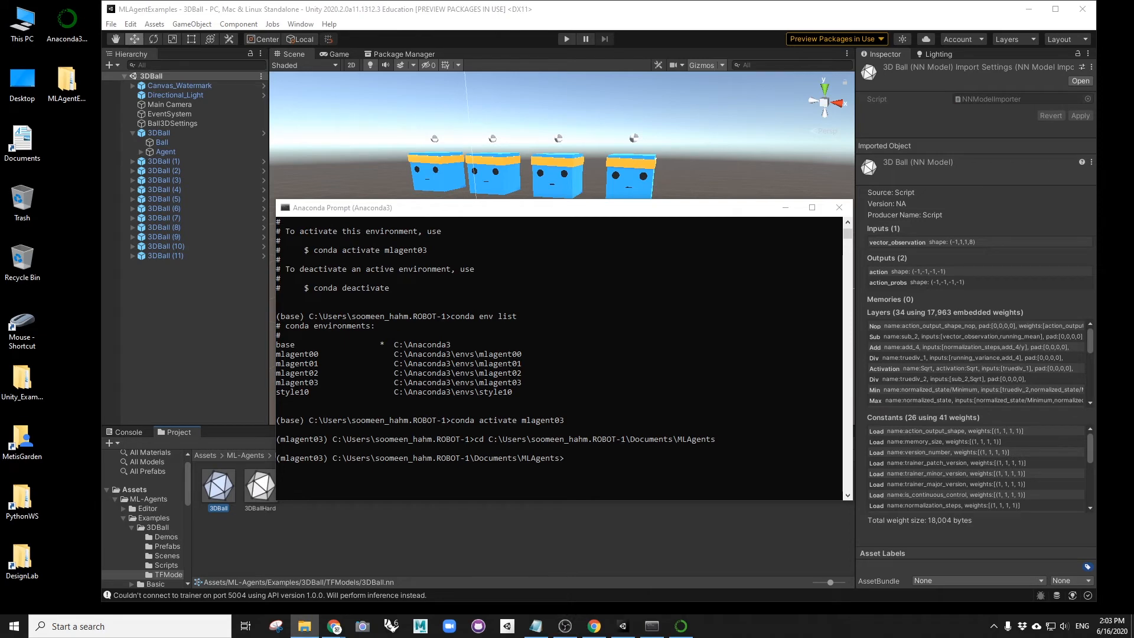
# - Examine the ml-agents-envs and ml-agents folders inside ml-agents-release_3 in File Explorer, then return to Anaconda Prompt
pyautogui.moveTo(1133, 254); pyautogui.dragTo(935, 123)
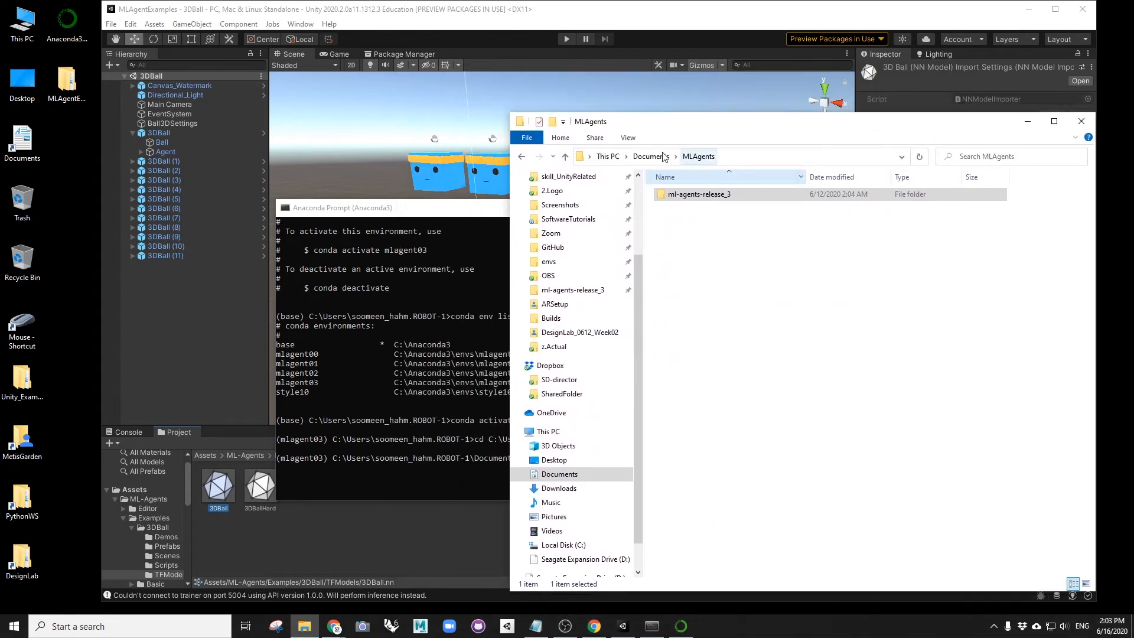
pyautogui.click(689, 199)
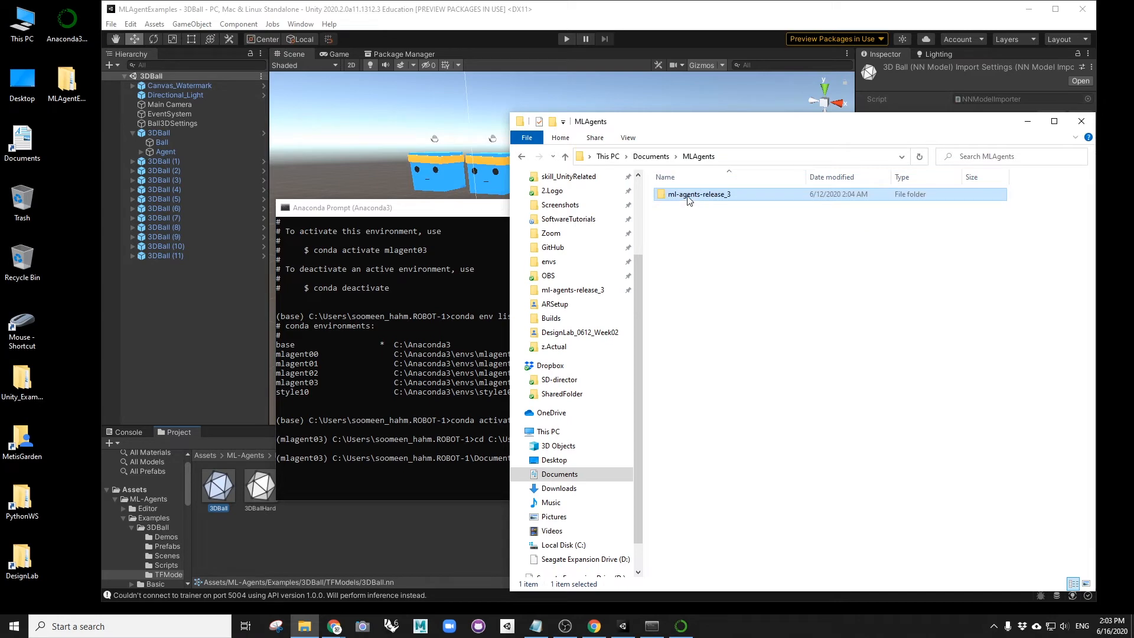
pyautogui.doubleClick(689, 201)
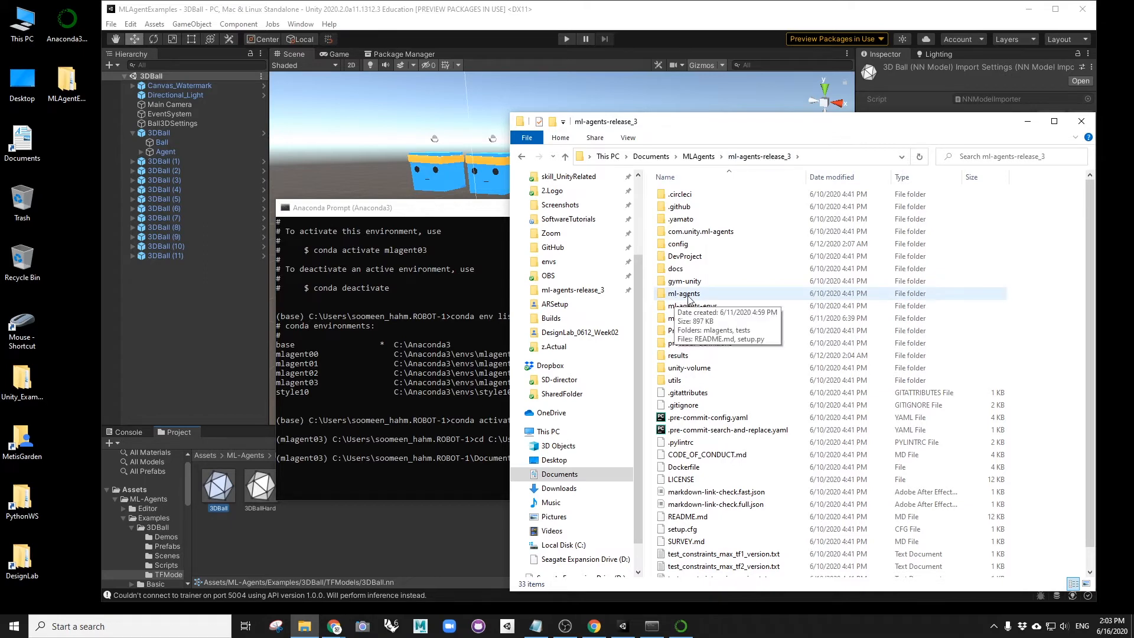
pyautogui.doubleClick(687, 306)
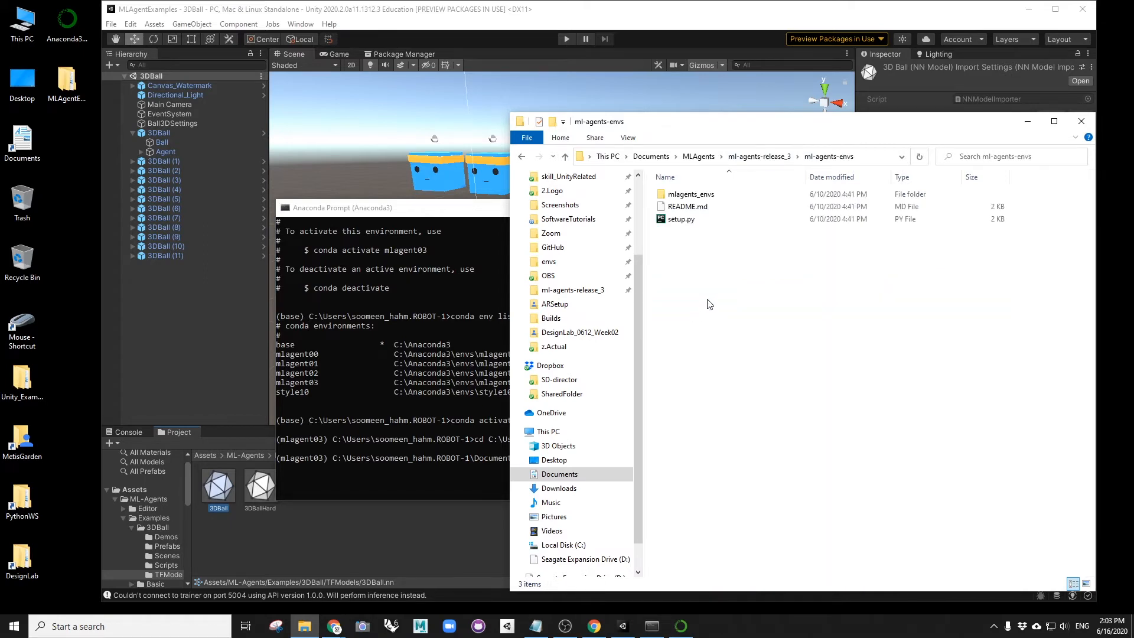
pyautogui.click(768, 157)
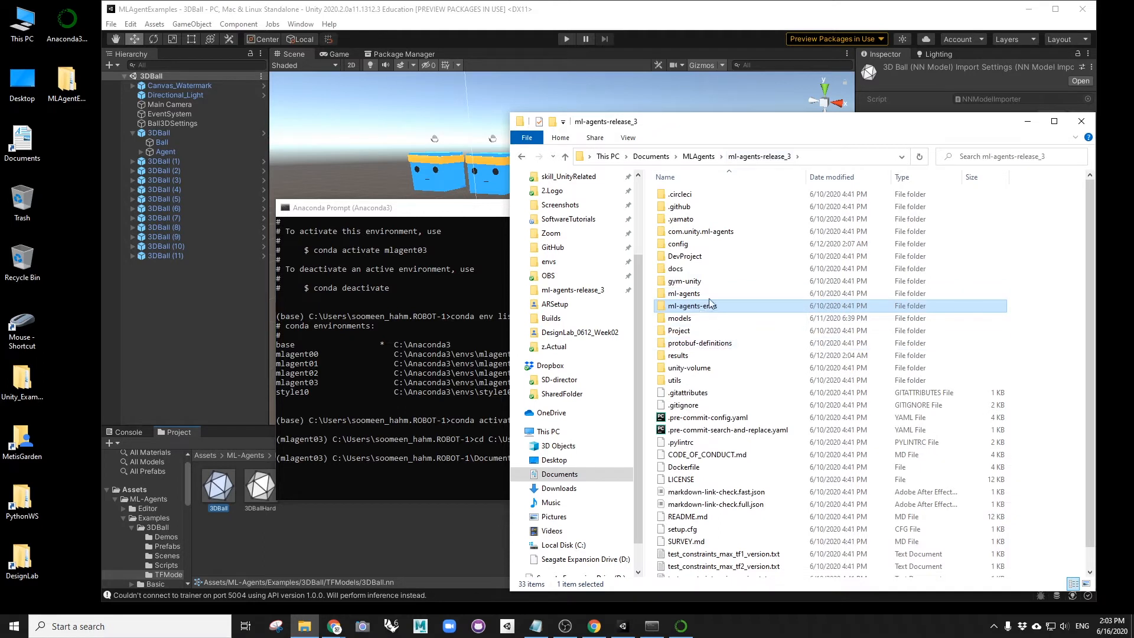
pyautogui.click(698, 294)
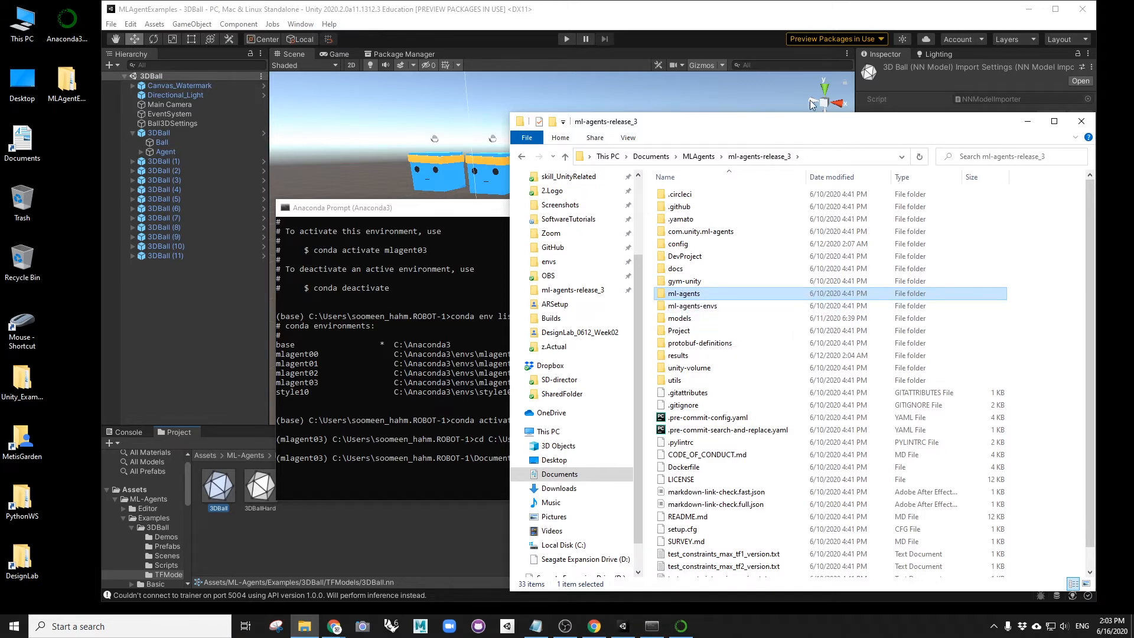
pyautogui.moveTo(807, 122); pyautogui.dragTo(1133, 153)
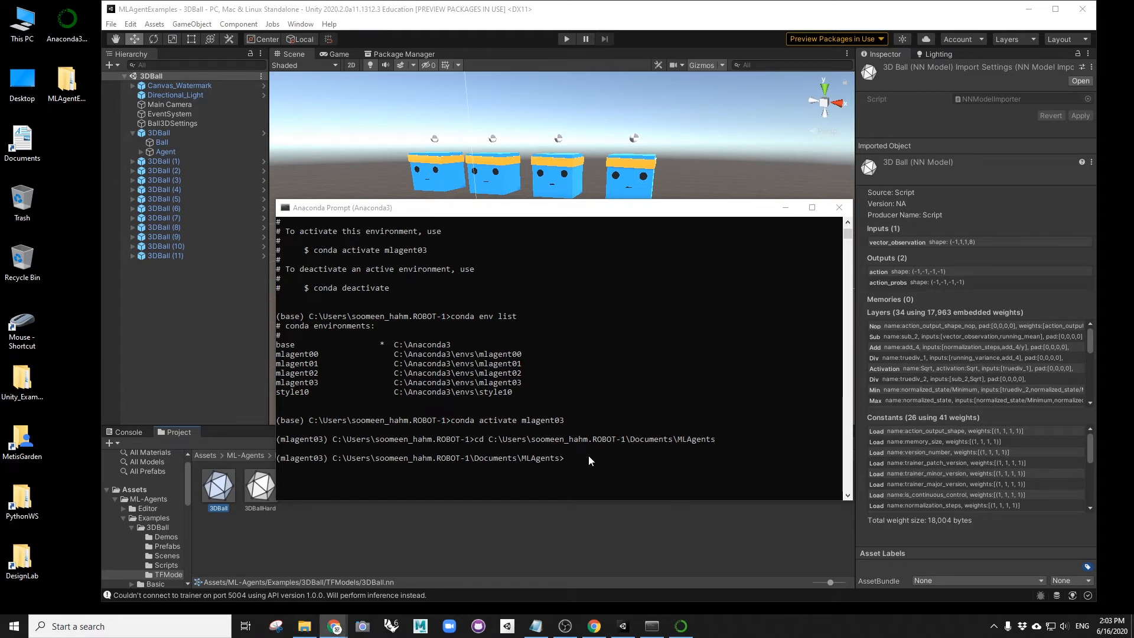
pyautogui.click(564, 471)
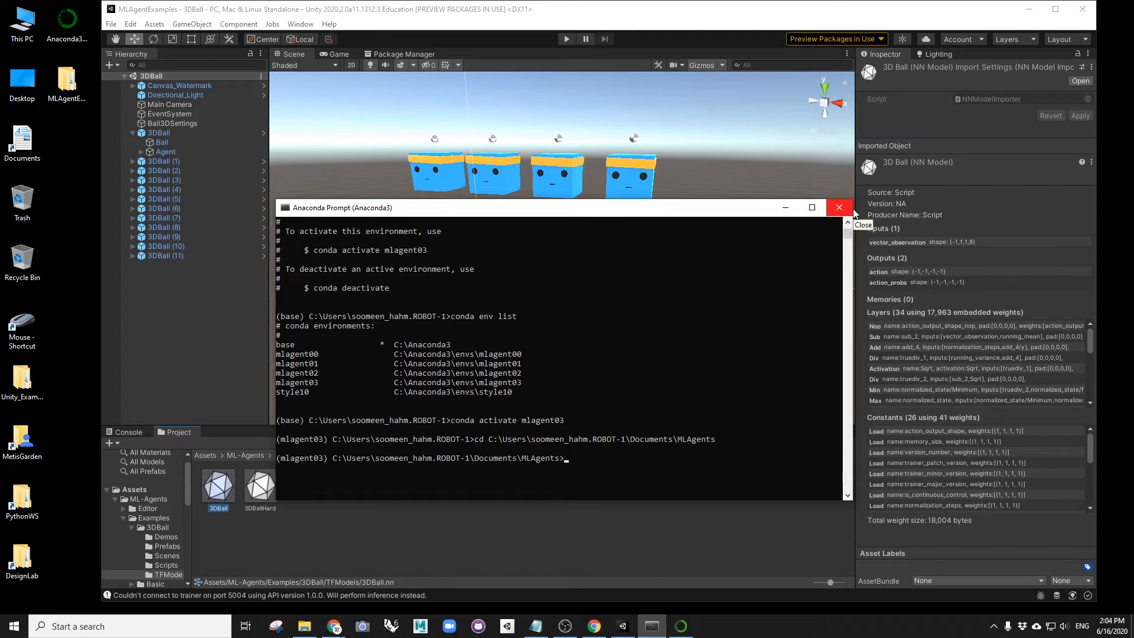
# - Install version 0.17.0 of the mlagents package in the mlagent03 environment with "pip install mlagents==0.17.0"
pyautogui.write('pip install ml')
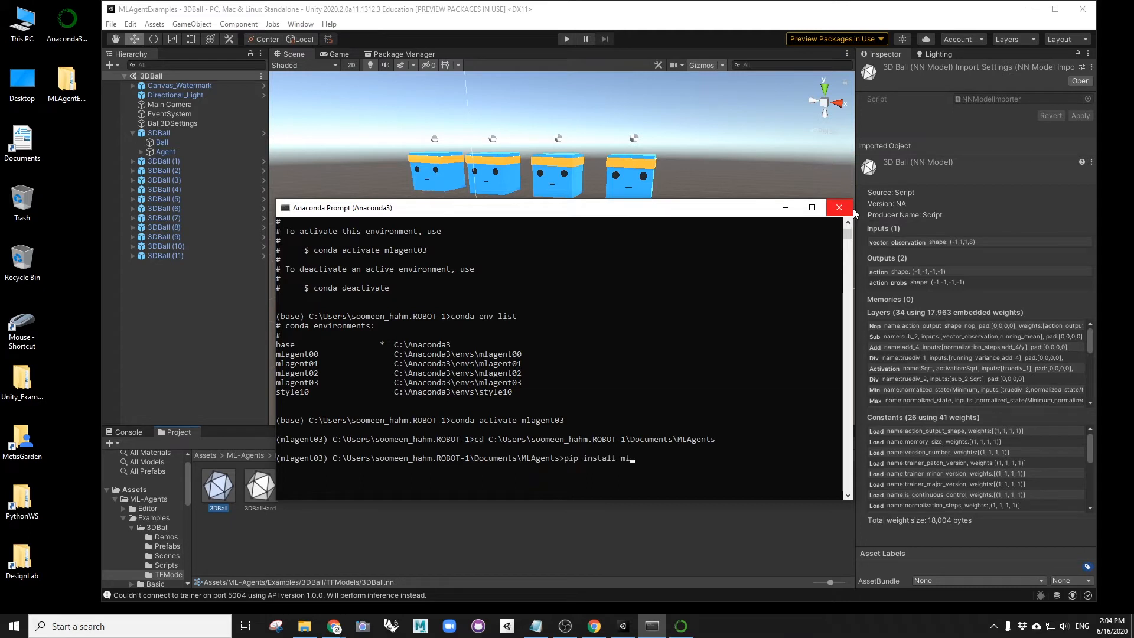
pyautogui.write('agents')
pyautogui.press('BackSpace')
pyautogui.write('==0.17.0')
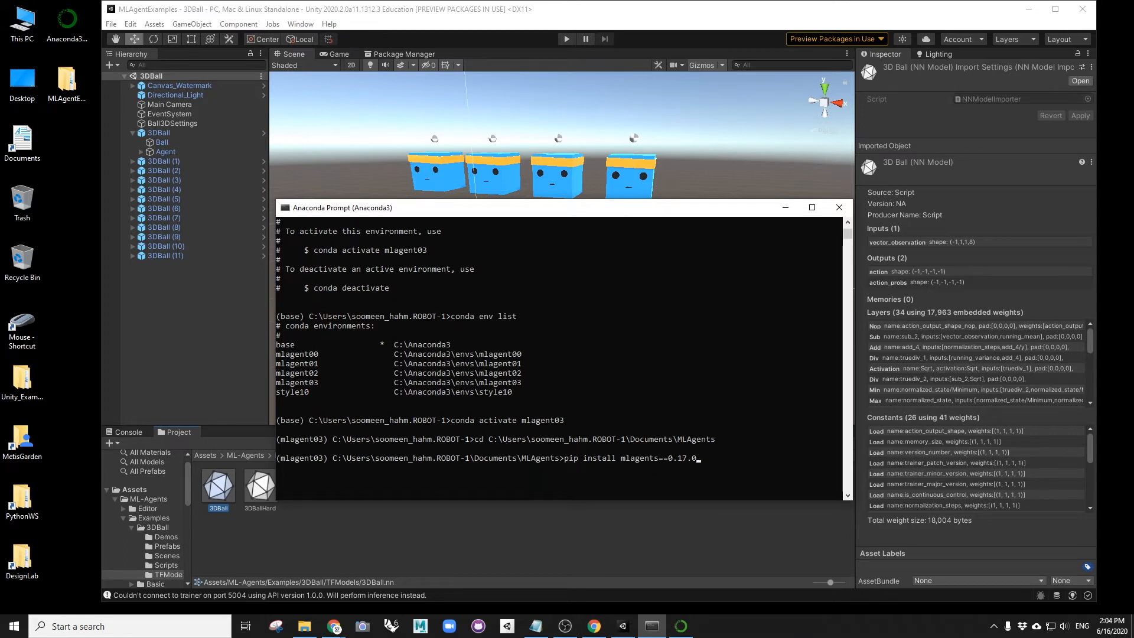
pyautogui.press('Return')
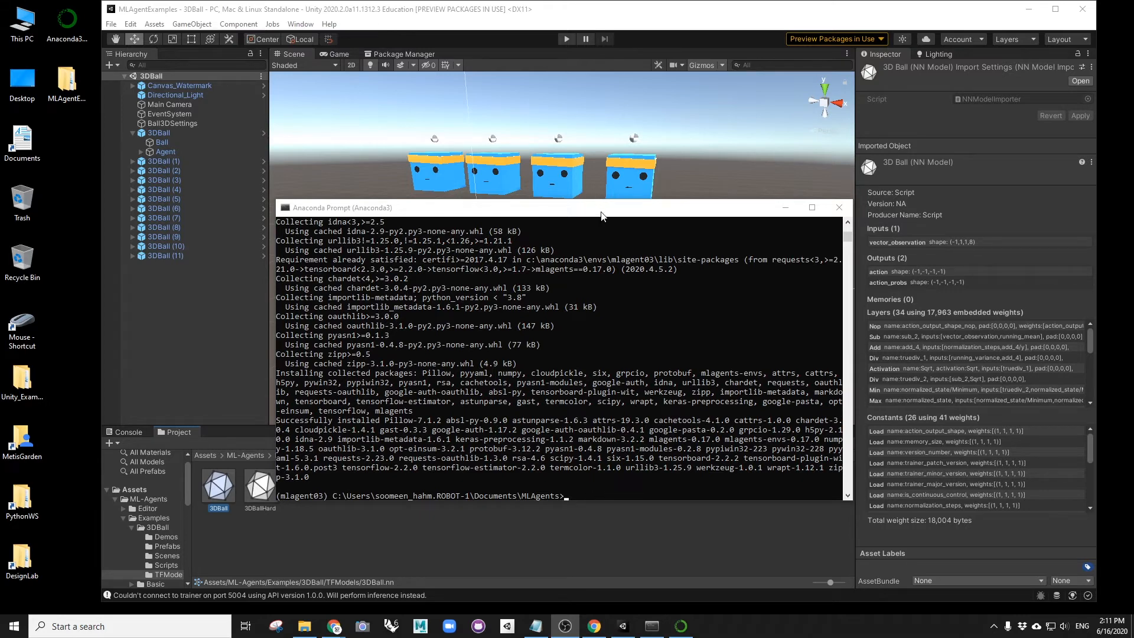
pyautogui.moveTo(601, 213)
pyautogui.mouseDown()
pyautogui.moveTo(612, 205)
pyautogui.moveTo(616, 229)
pyautogui.mouseUp()
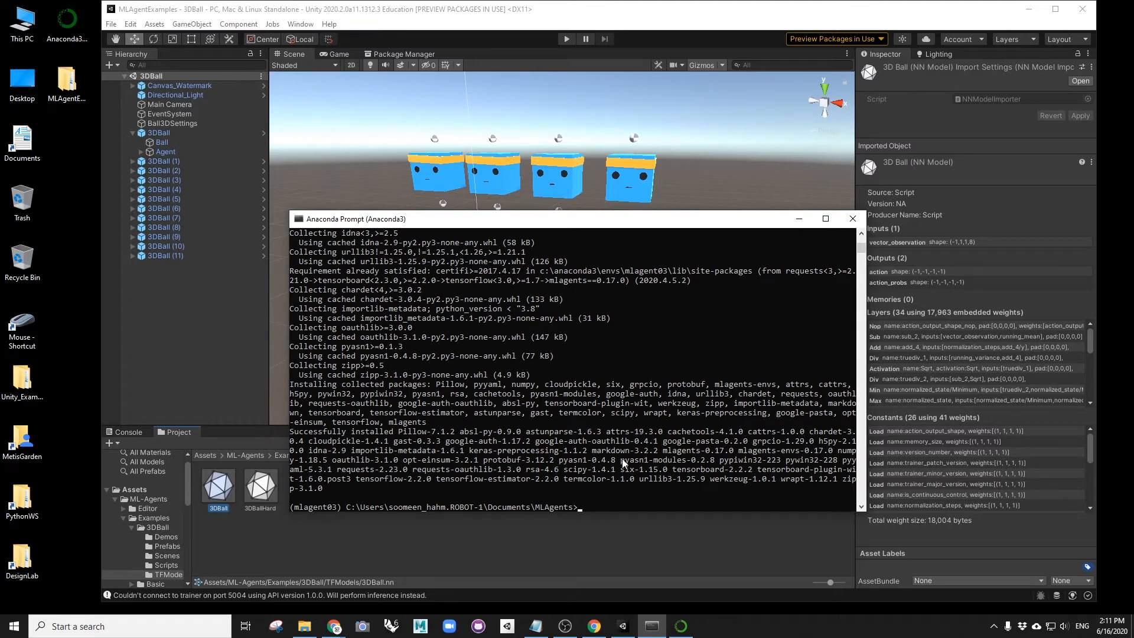
pyautogui.scroll(-1, 659, 460)
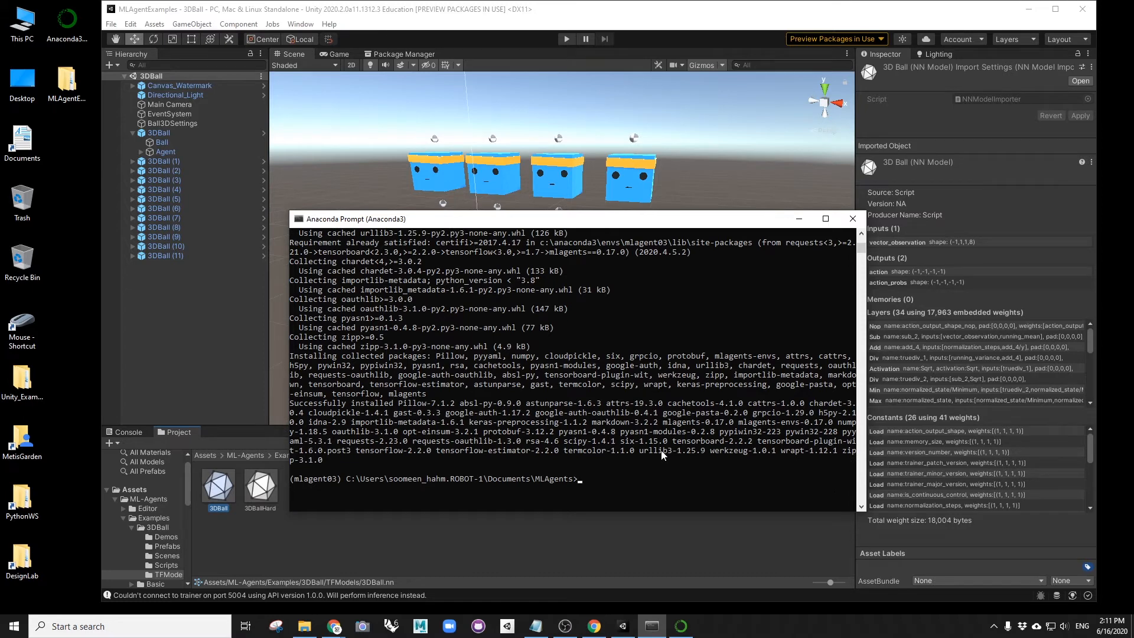
# - End the current prompt session with exit() and open a new Anaconda Prompt
pyautogui.write('exit()')
pyautogui.press('Return')
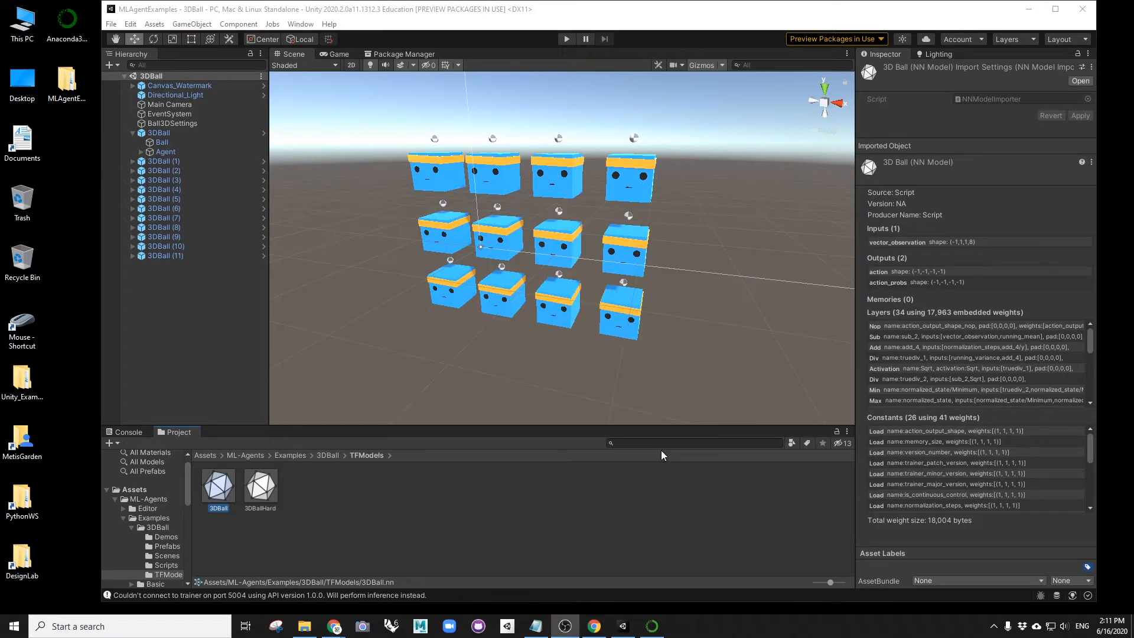
pyautogui.click(93, 628)
pyautogui.write('an')
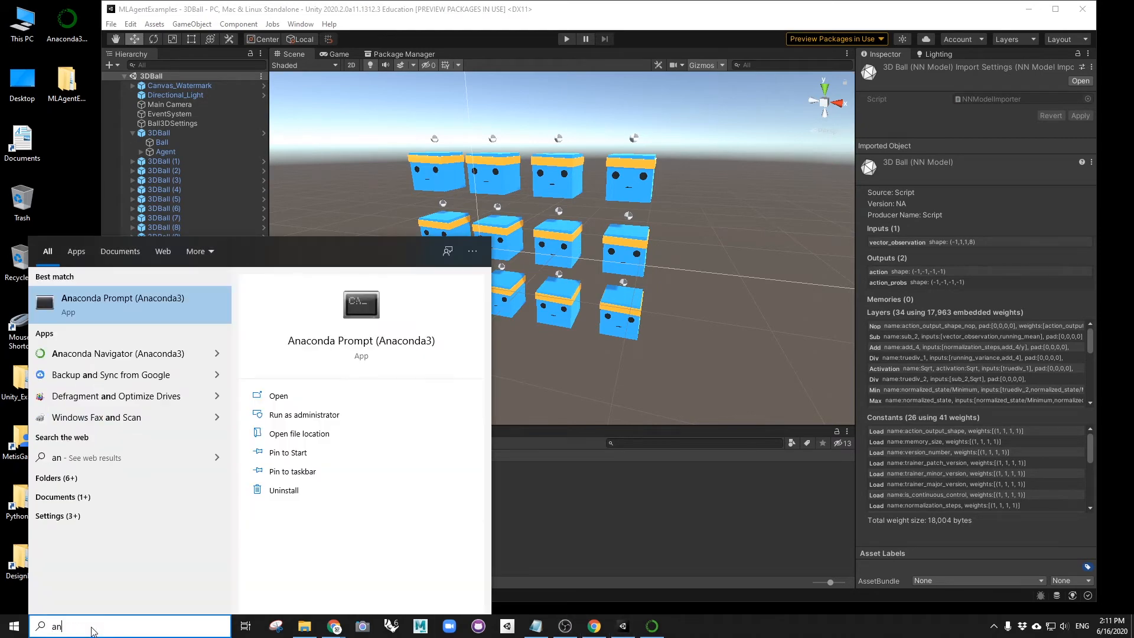
pyautogui.press('Return')
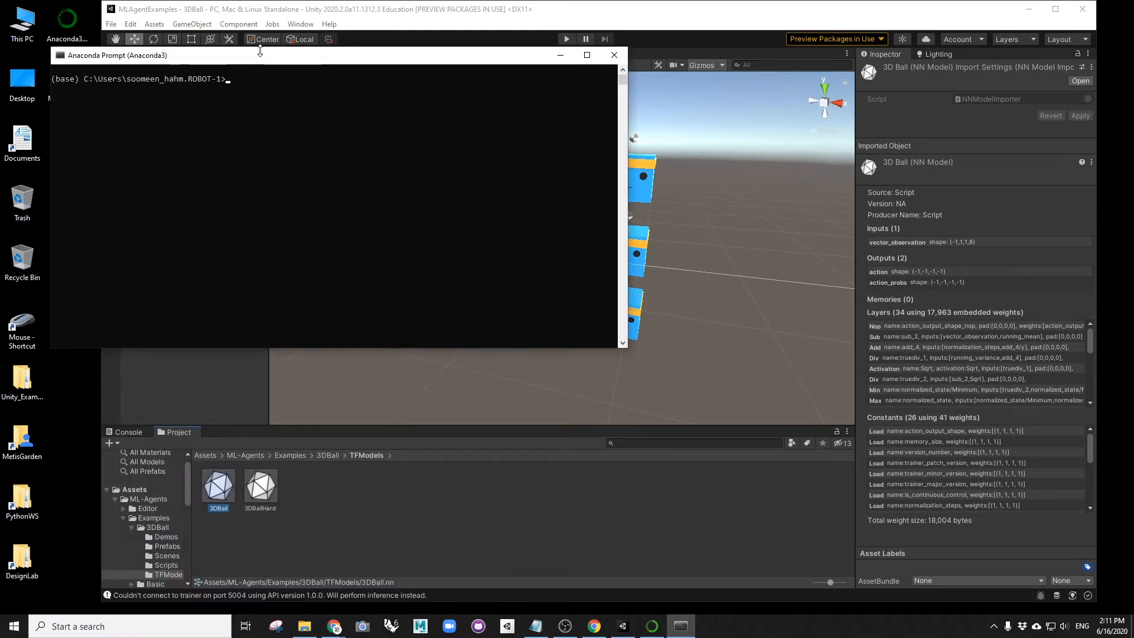
pyautogui.moveTo(260, 51); pyautogui.dragTo(372, 286)
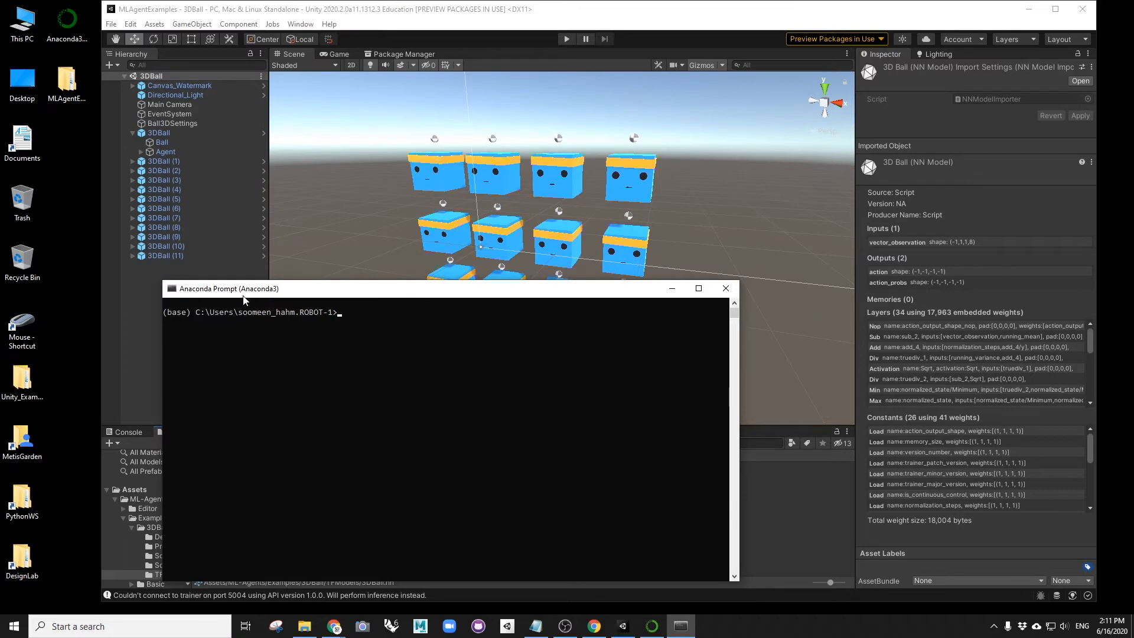
pyautogui.moveTo(244, 299); pyautogui.dragTo(277, 310)
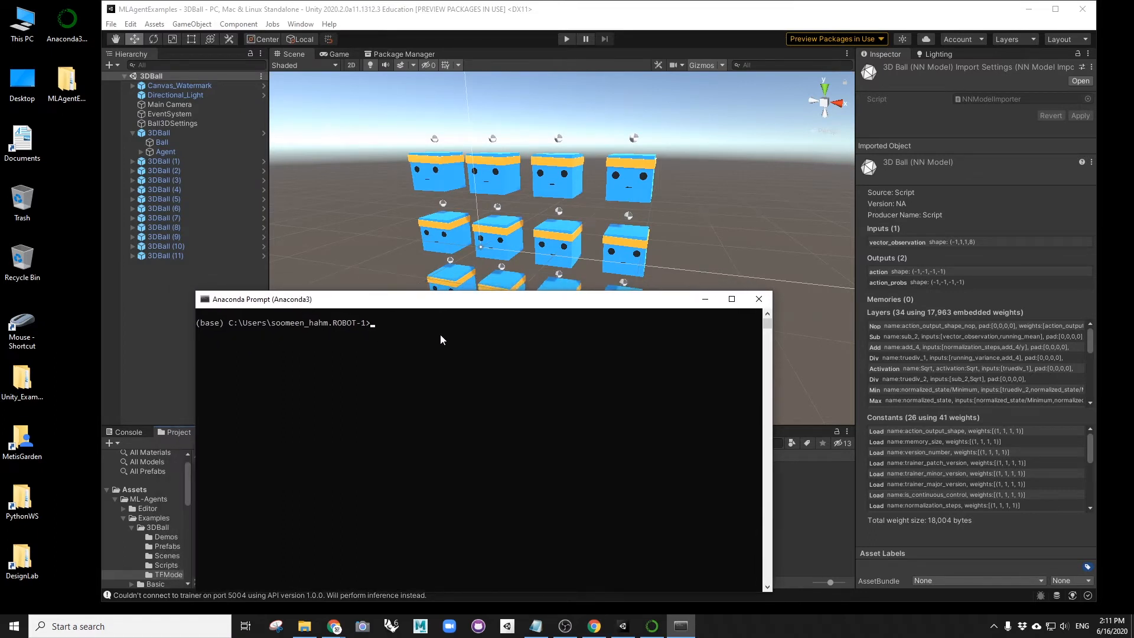
# - Activate the mlagent03 environment in the new prompt with "activate mlagent03"
pyautogui.write('activate mlagent03')
pyautogui.press('Return')
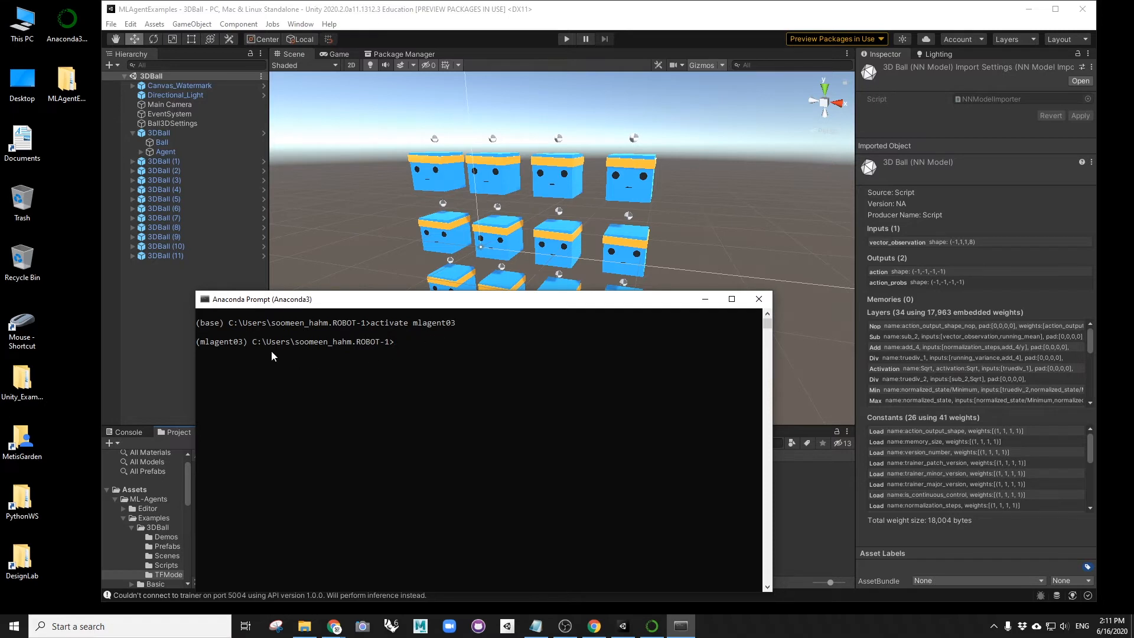
pyautogui.moveTo(417, 301); pyautogui.dragTo(460, 294)
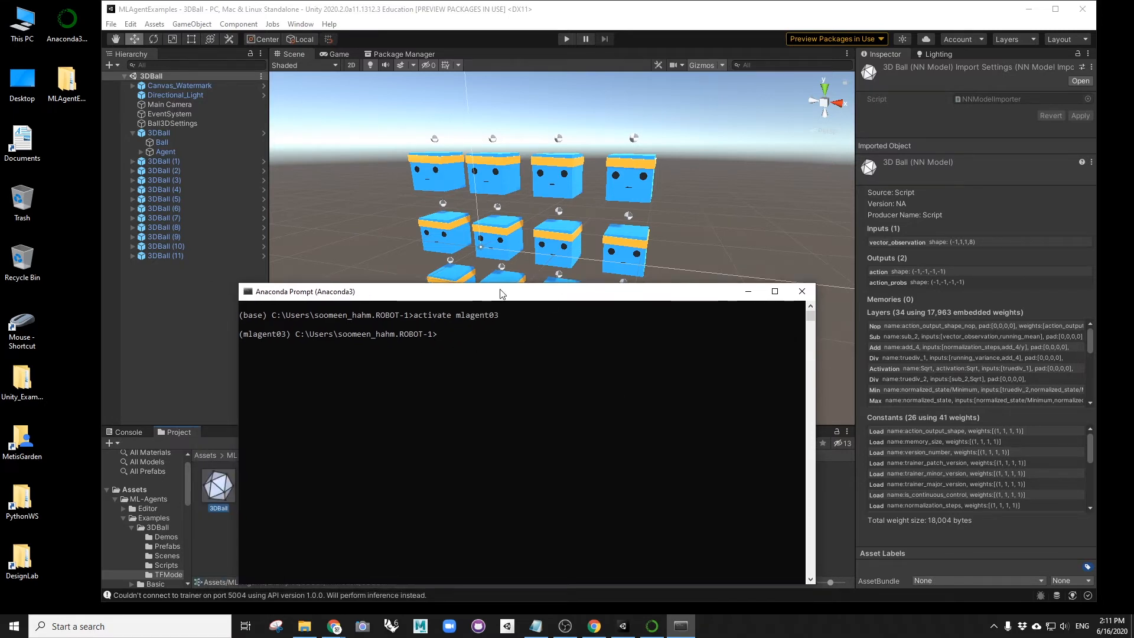
pyautogui.moveTo(499, 292); pyautogui.dragTo(518, 271)
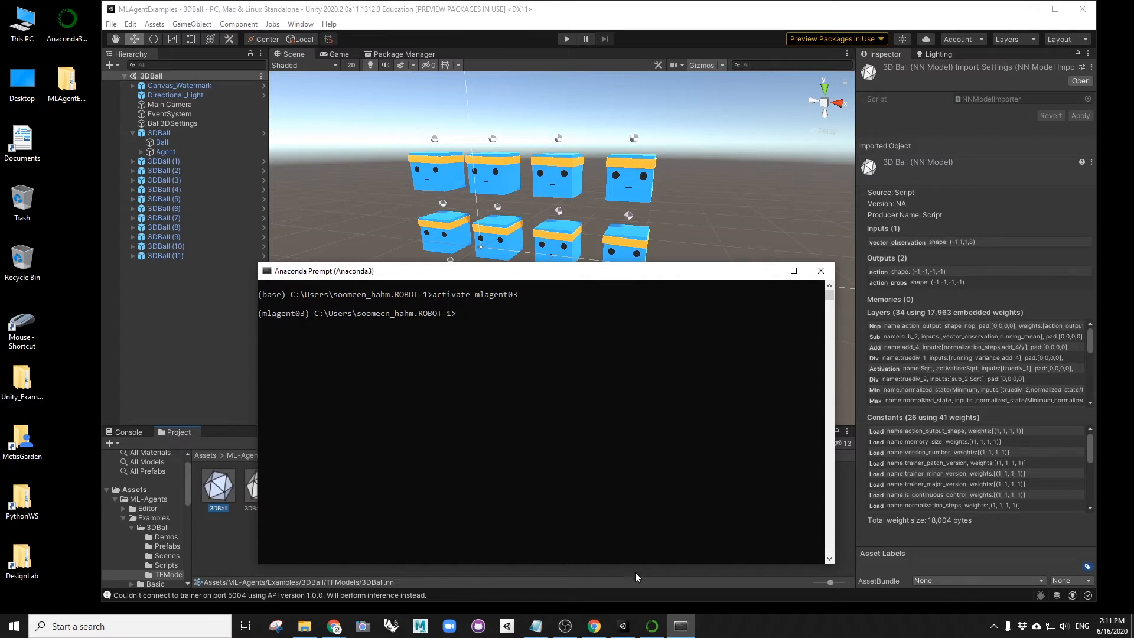
# - Check the environment list in Anaconda Navigator, then return to the mlagent03 prompt and exit its session
pyautogui.click(652, 626)
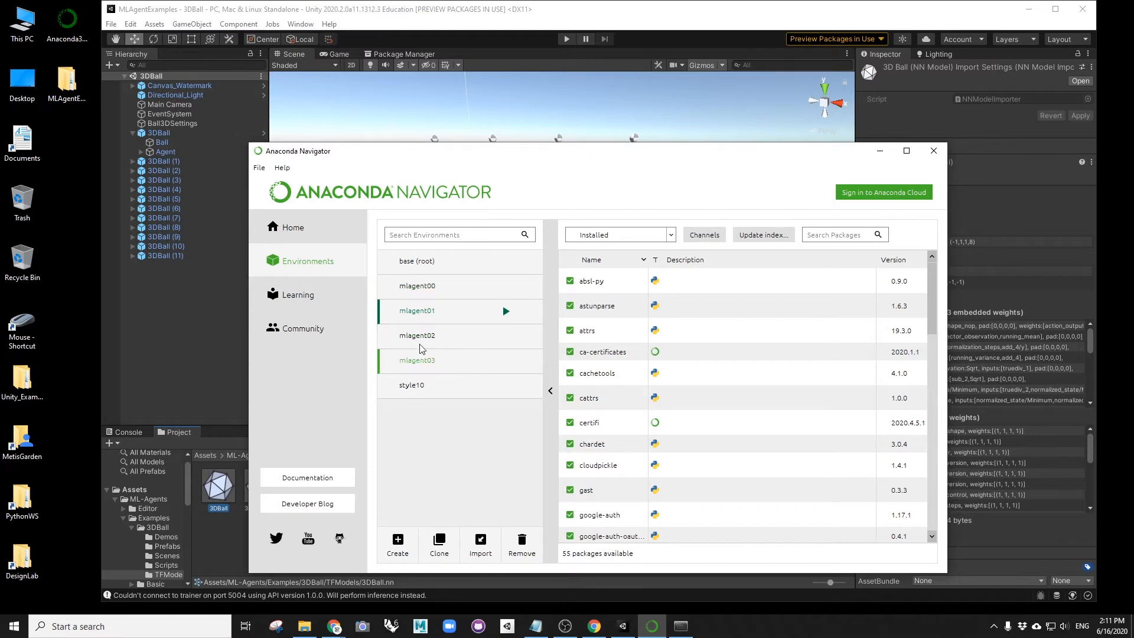
pyautogui.click(539, 17)
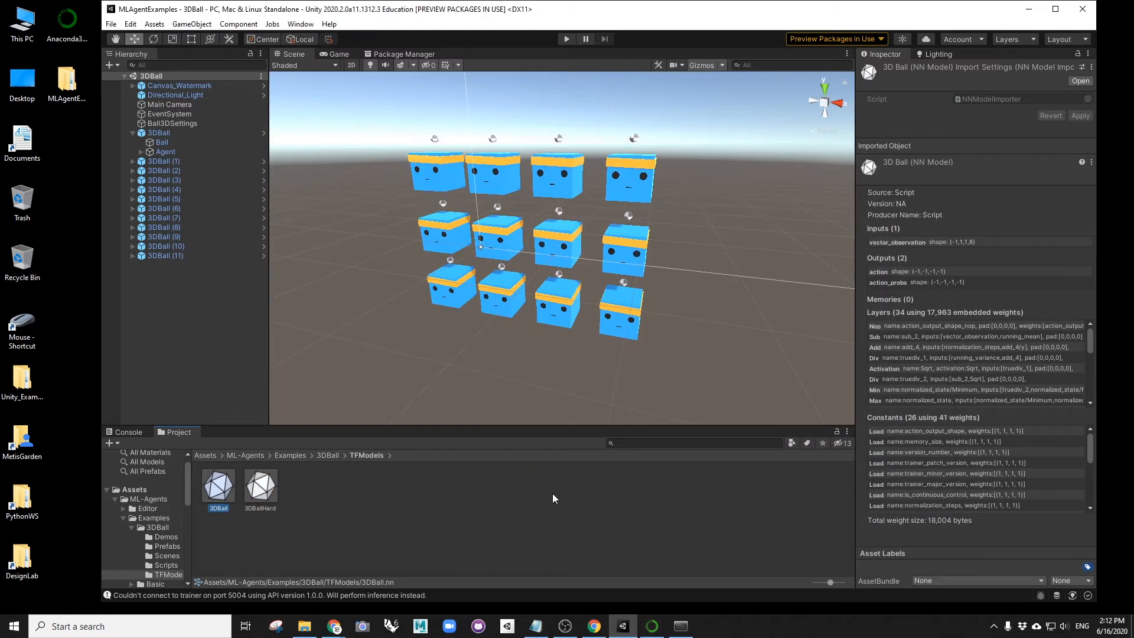
pyautogui.click(681, 626)
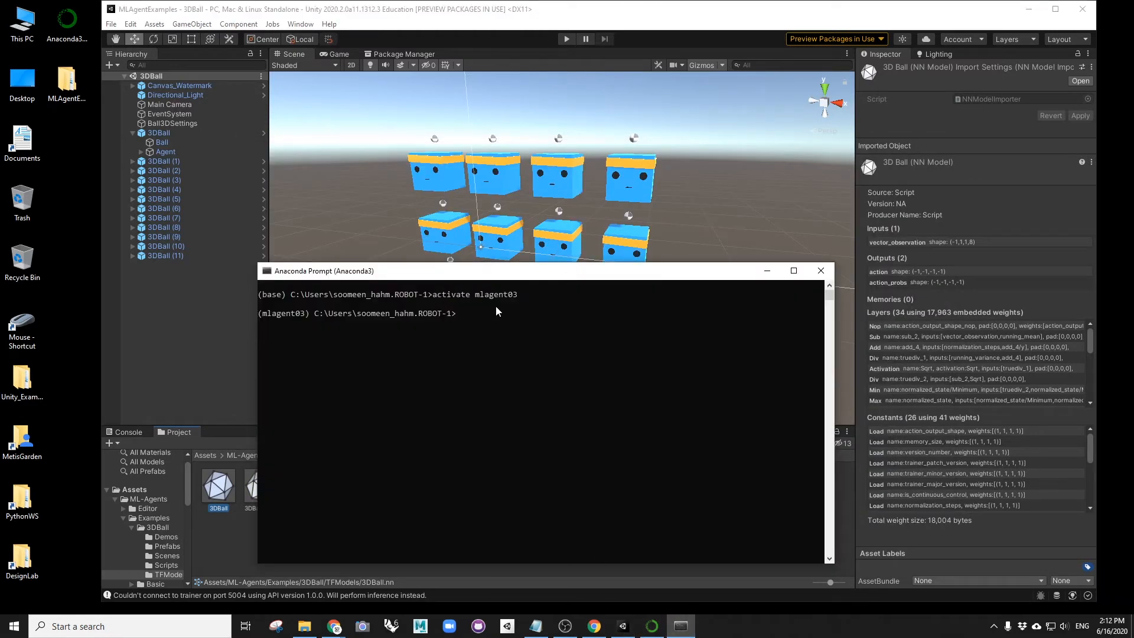
pyautogui.write('exit(')
pyautogui.press('Return')
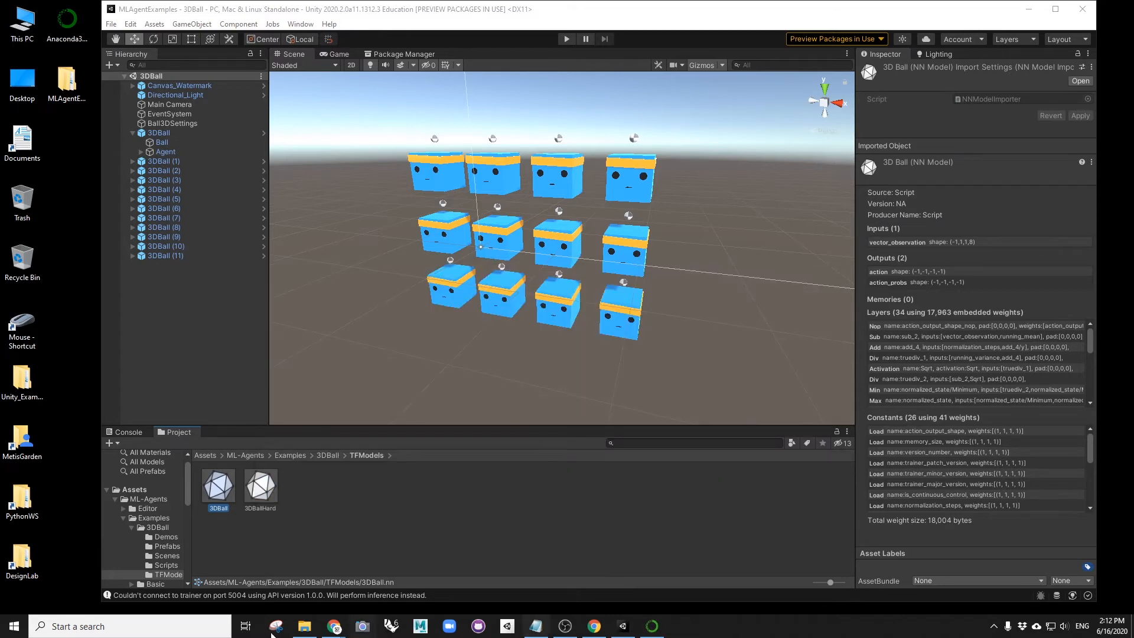
# - Open a new Anaconda Prompt and activate the mlagent02 environment with "activate mlagent02"
pyautogui.click(185, 620)
pyautogui.write('ana')
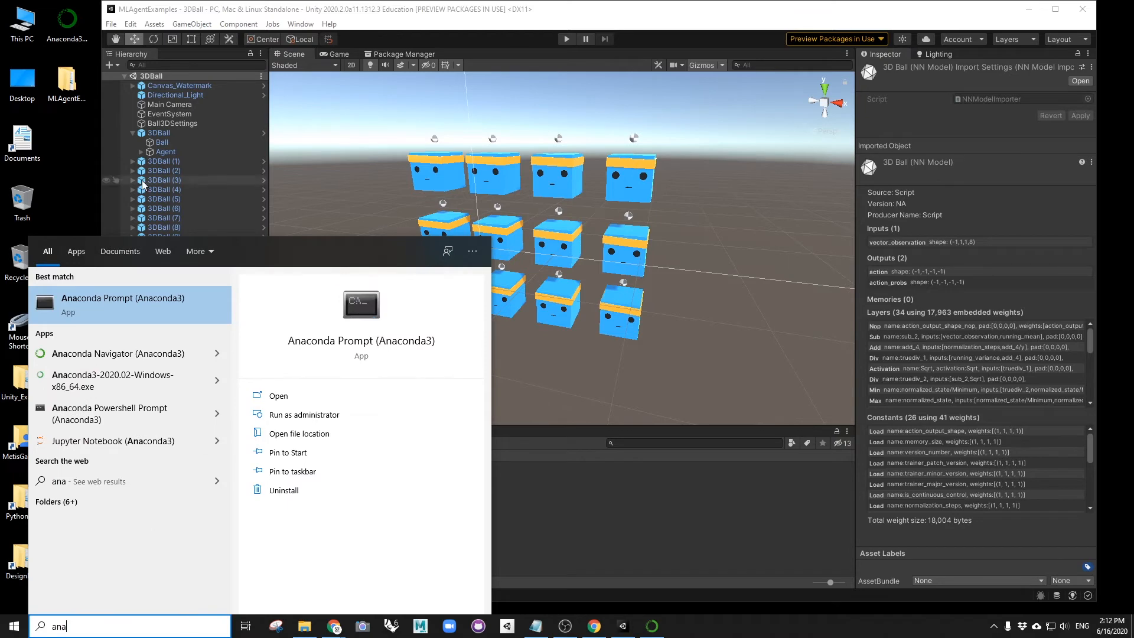
pyautogui.press('Return')
pyautogui.moveTo(393, 90); pyautogui.dragTo(555, 252)
pyautogui.write('activ')
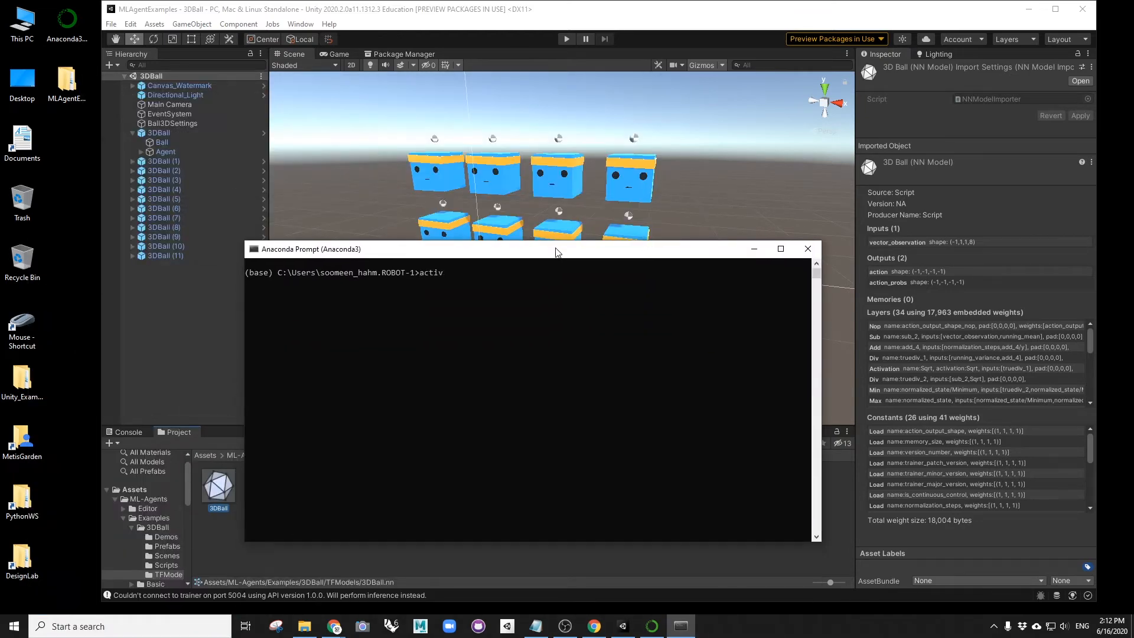
pyautogui.write('ate mlagent02')
pyautogui.press('Return')
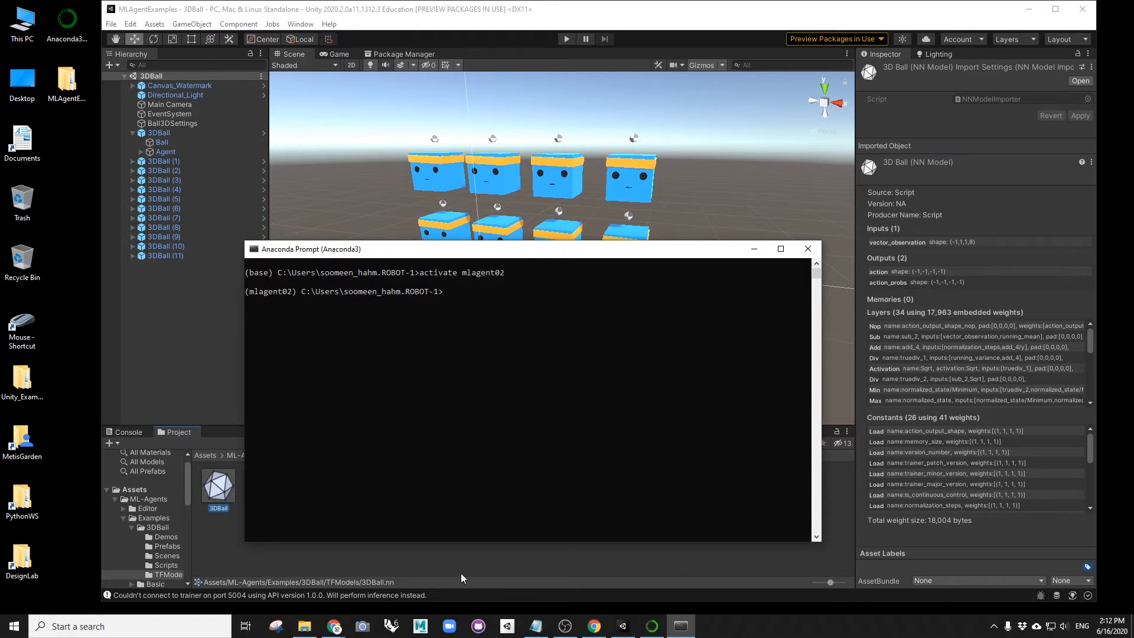
# - Copy the path of the Documents\MLAgents\ml-agents-release_3 folder from File Explorer and change the prompt's working directory to it with cd
pyautogui.click(304, 626)
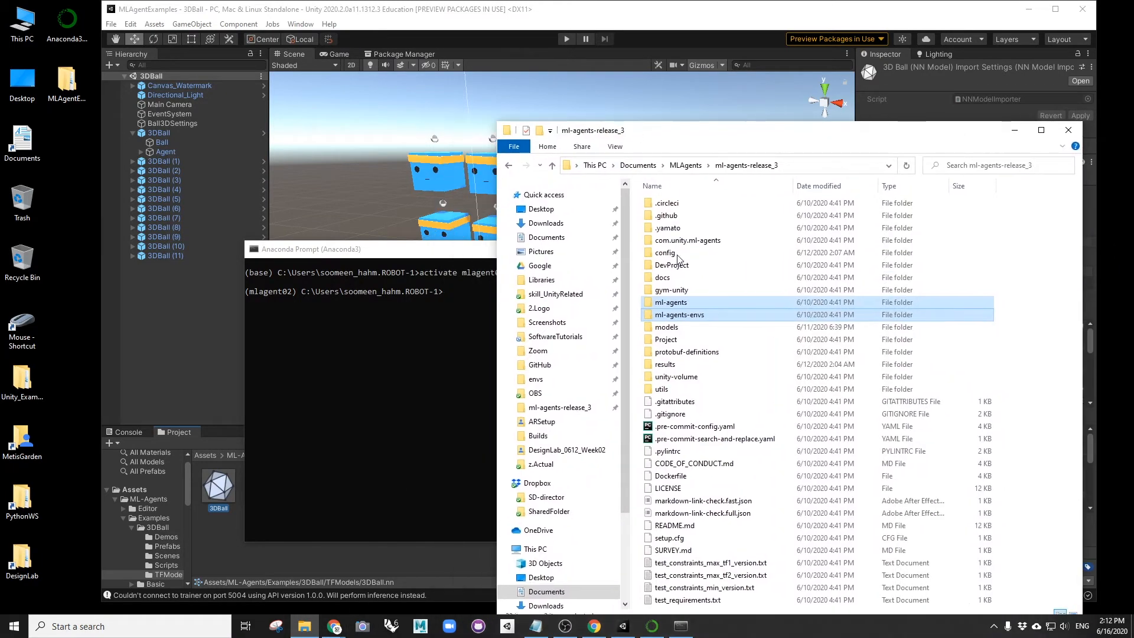
pyautogui.click(792, 166)
pyautogui.hotkey('ctrl', 'c')
pyautogui.moveTo(686, 130); pyautogui.dragTo(722, 125)
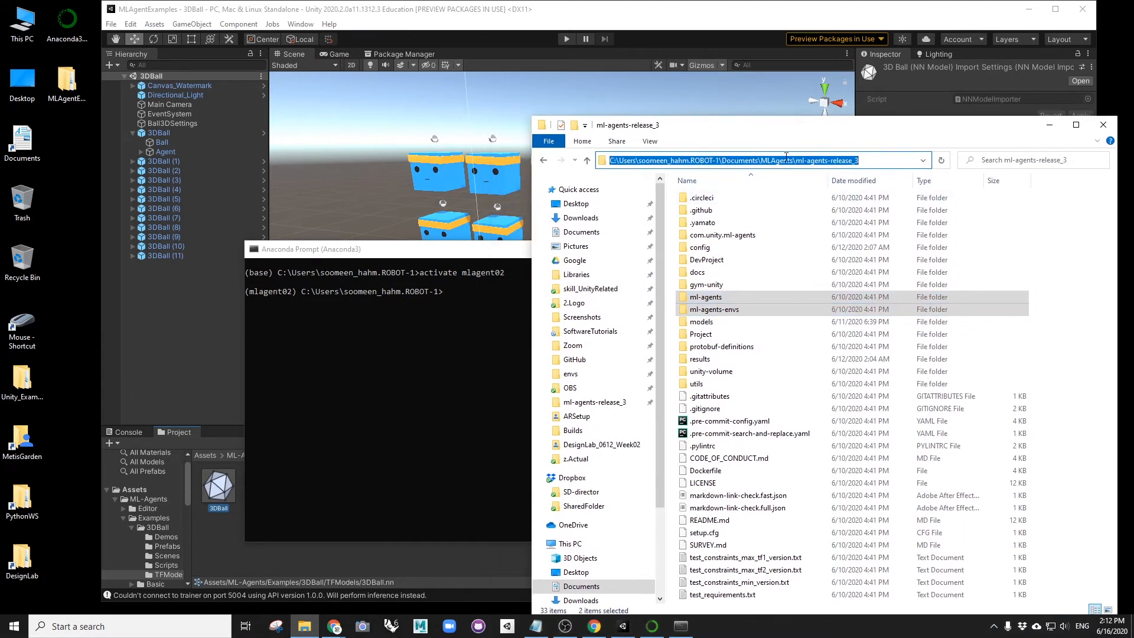
pyautogui.click(456, 288)
pyautogui.click(444, 292)
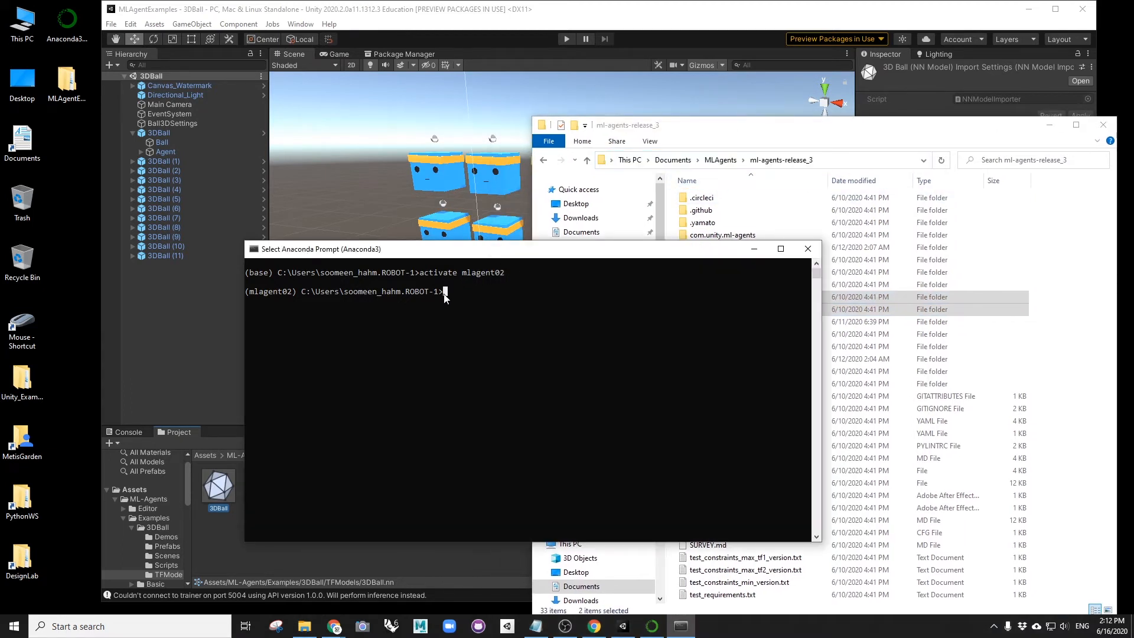
pyautogui.write('cd')
pyautogui.hotkey('ctrl', 'v')
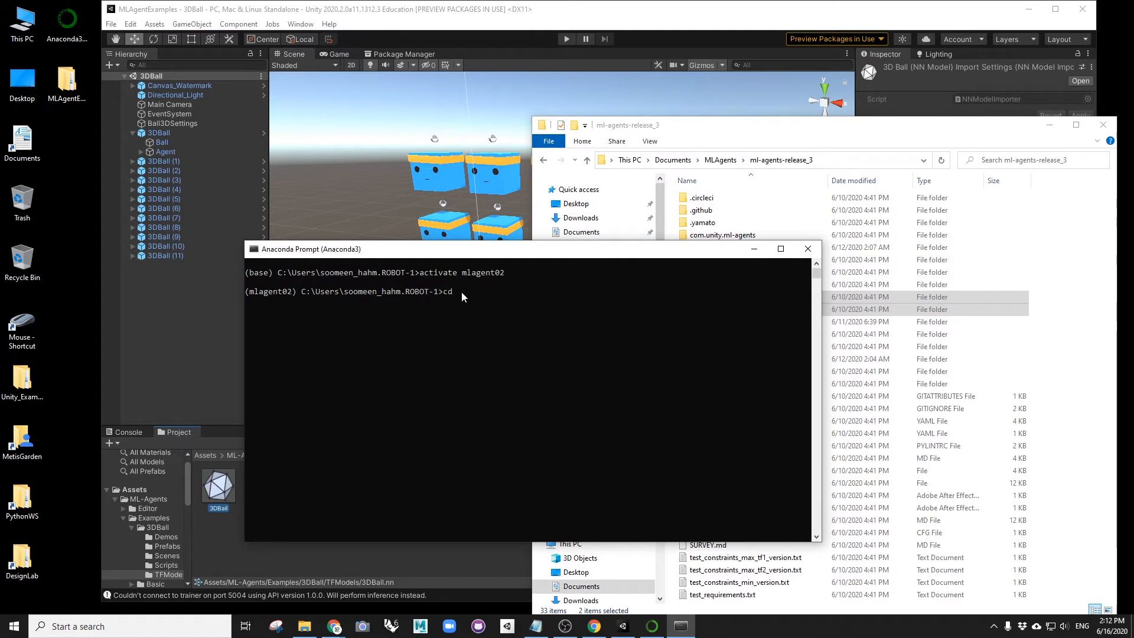
pyautogui.press('Return')
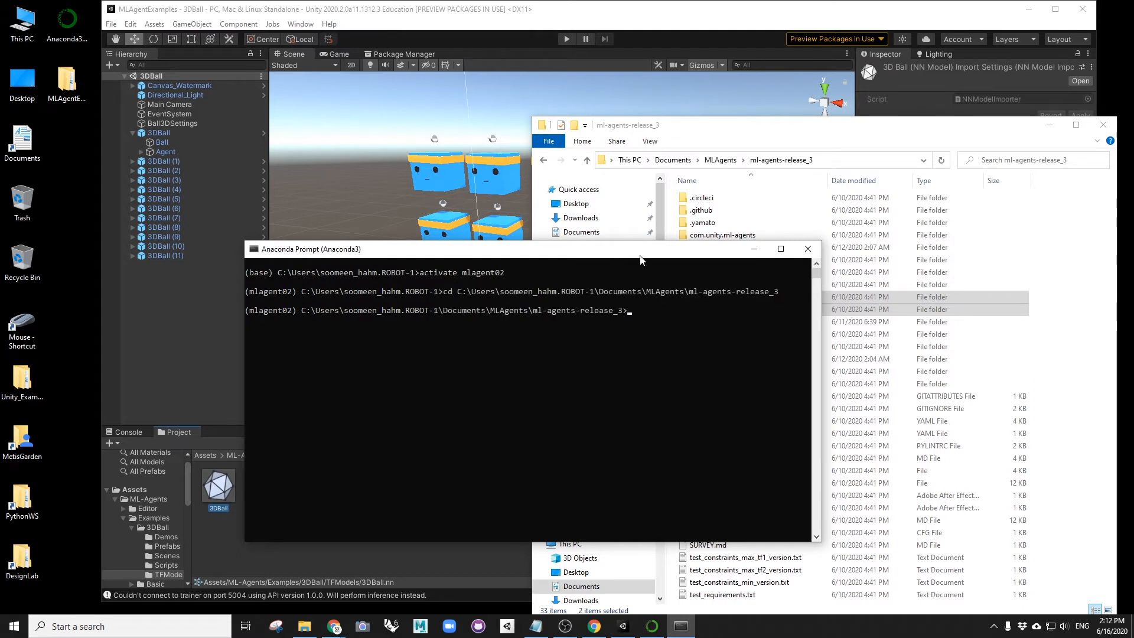
# - Install the local ml-agents package in editable mode with "pip install -e ml-agents"
pyautogui.write('pip install -')
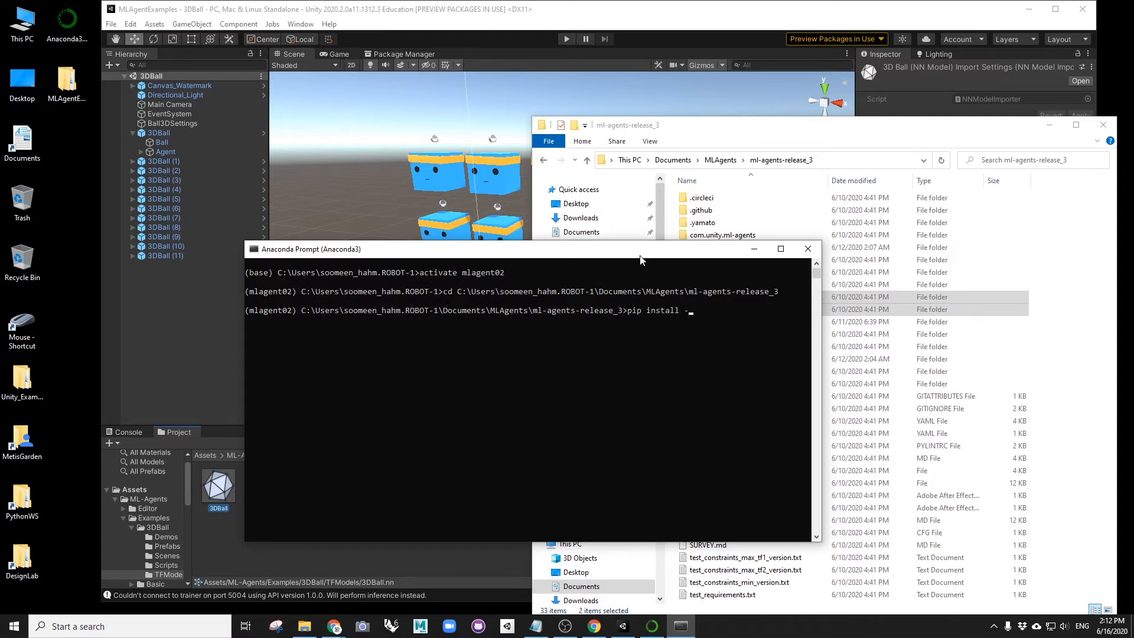
pyautogui.write('e ml-gan')
pyautogui.moveTo(638, 261); pyautogui.dragTo(460, 249)
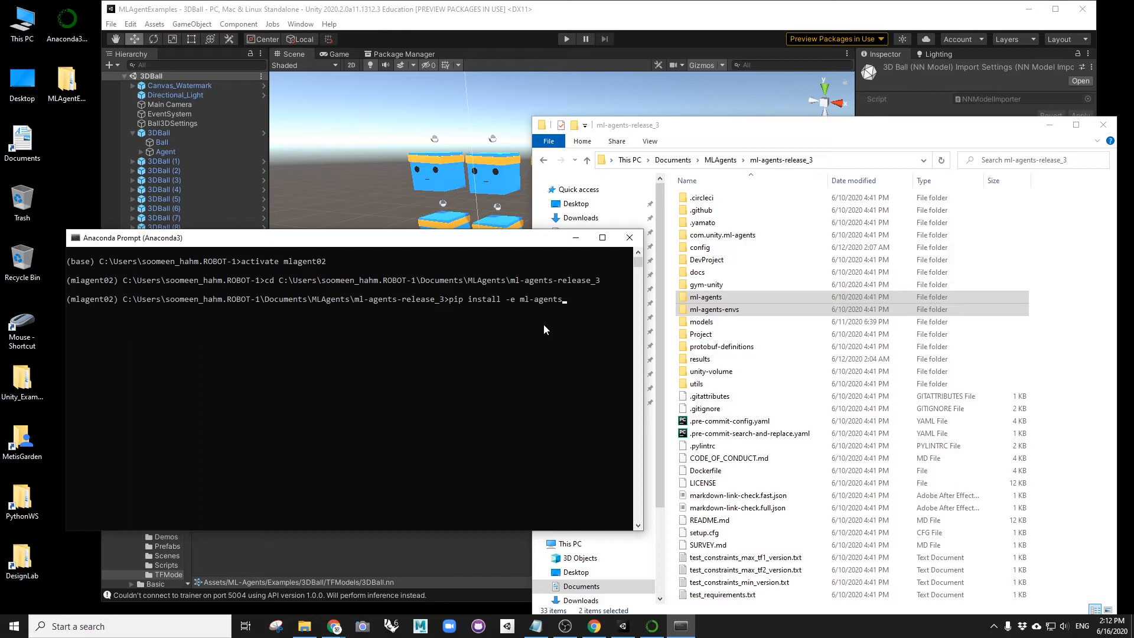
pyautogui.press('Return')
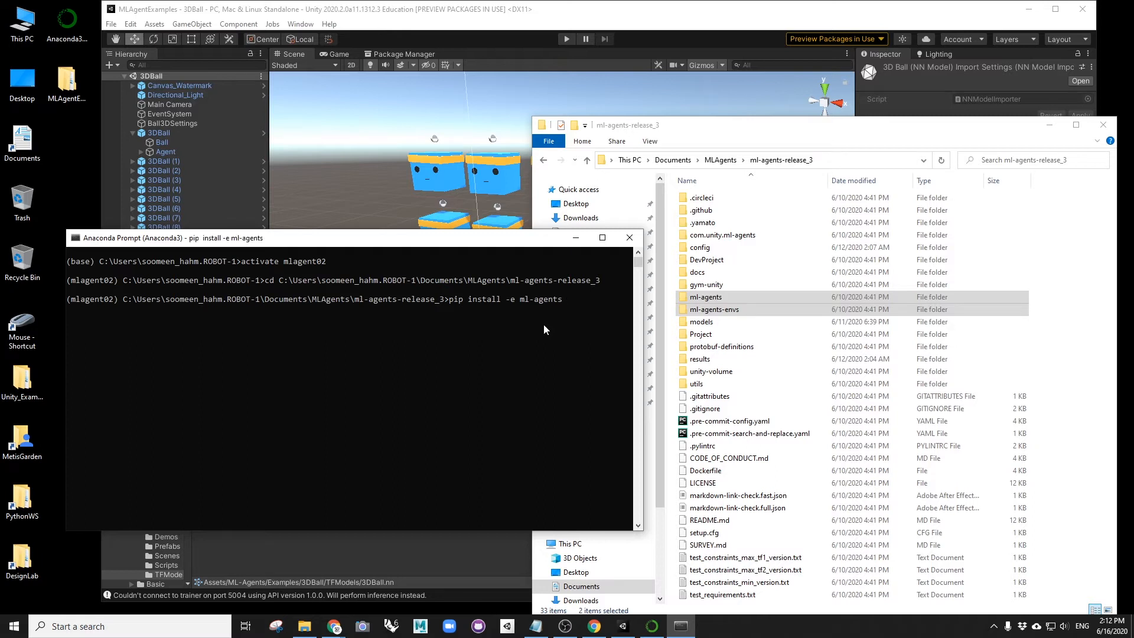
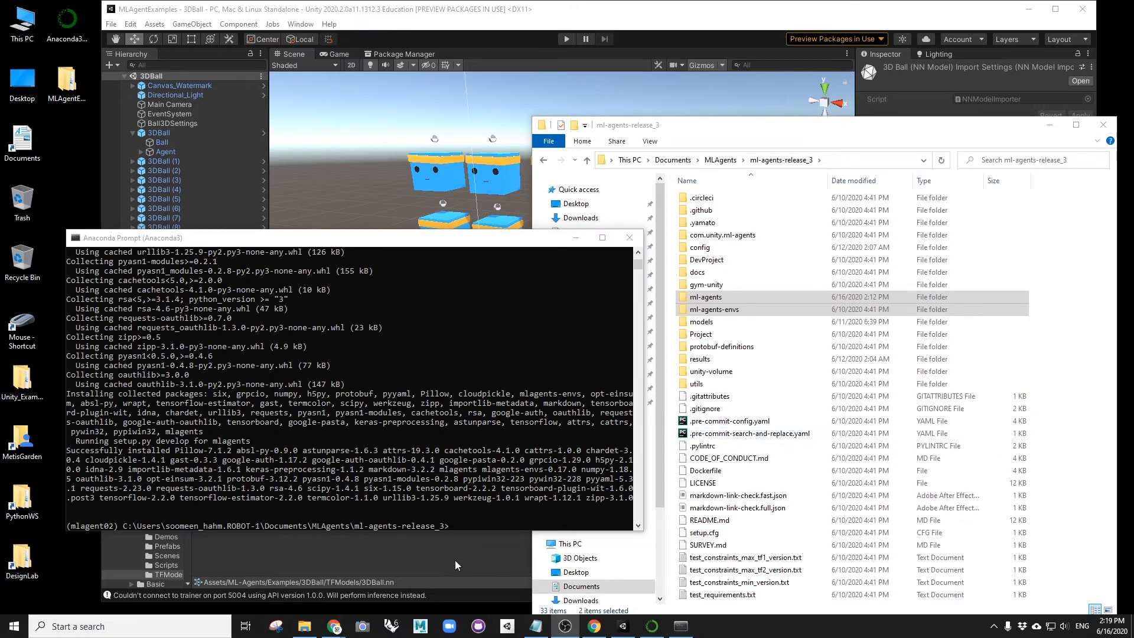
# - Install the local ml-agents-envs package with "pip install -e ml-agents-envs", then minimize the File Explorer window
pyautogui.click(458, 526)
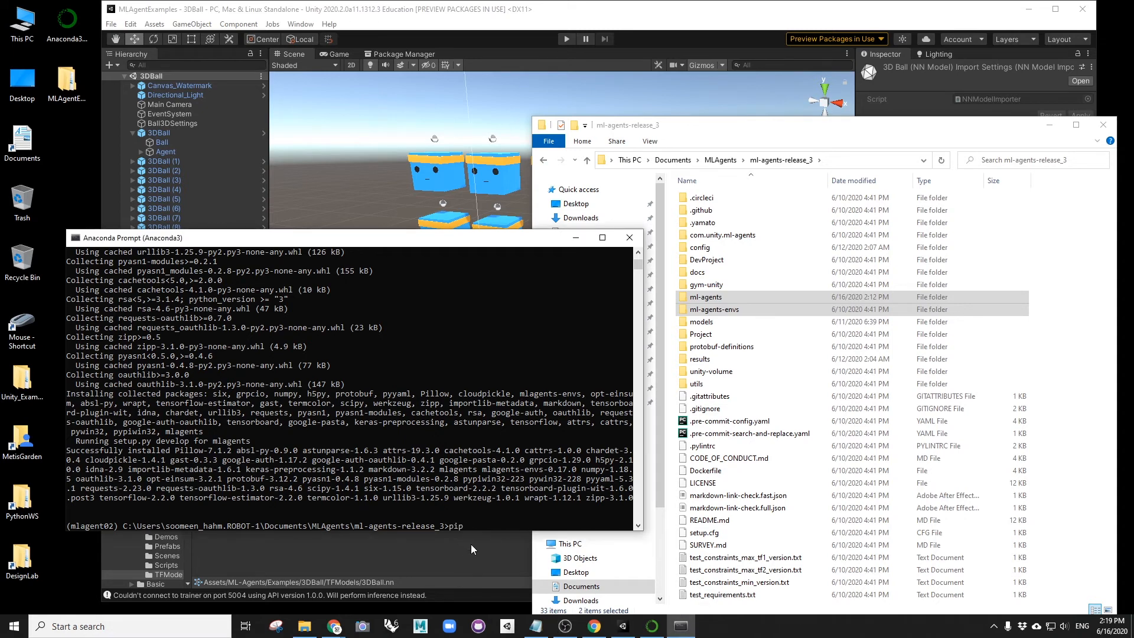
pyautogui.write('pip install -e ml-agents-')
pyautogui.write('vs')
pyautogui.press('Return')
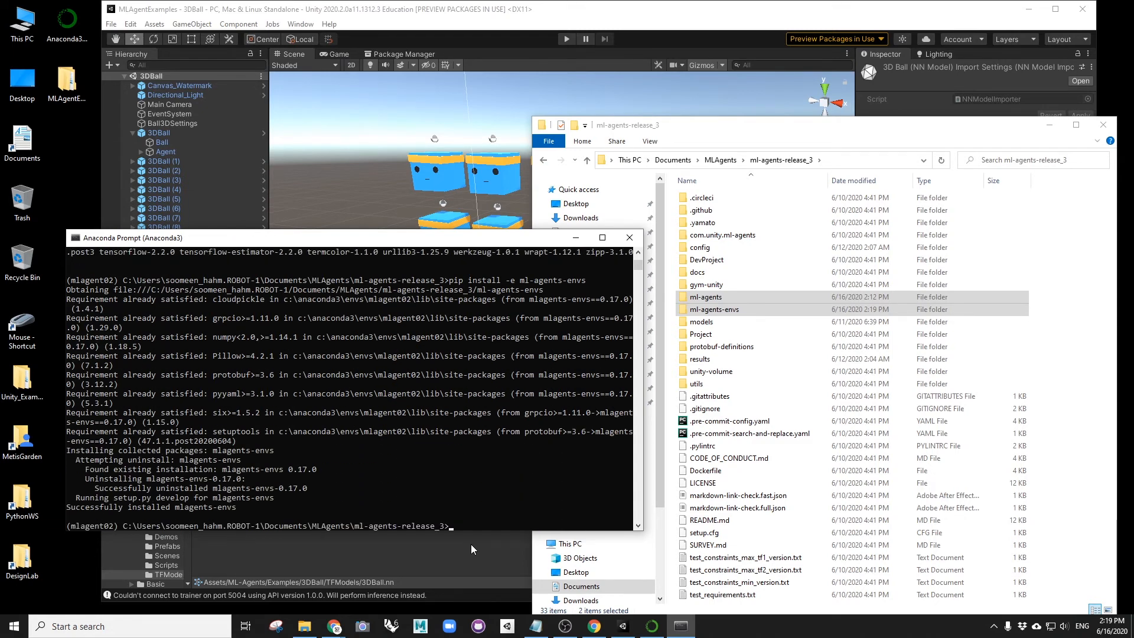
pyautogui.click(1049, 125)
pyautogui.moveTo(311, 243)
pyautogui.mouseDown()
pyautogui.moveTo(309, 278)
pyautogui.moveTo(312, 255)
pyautogui.mouseUp()
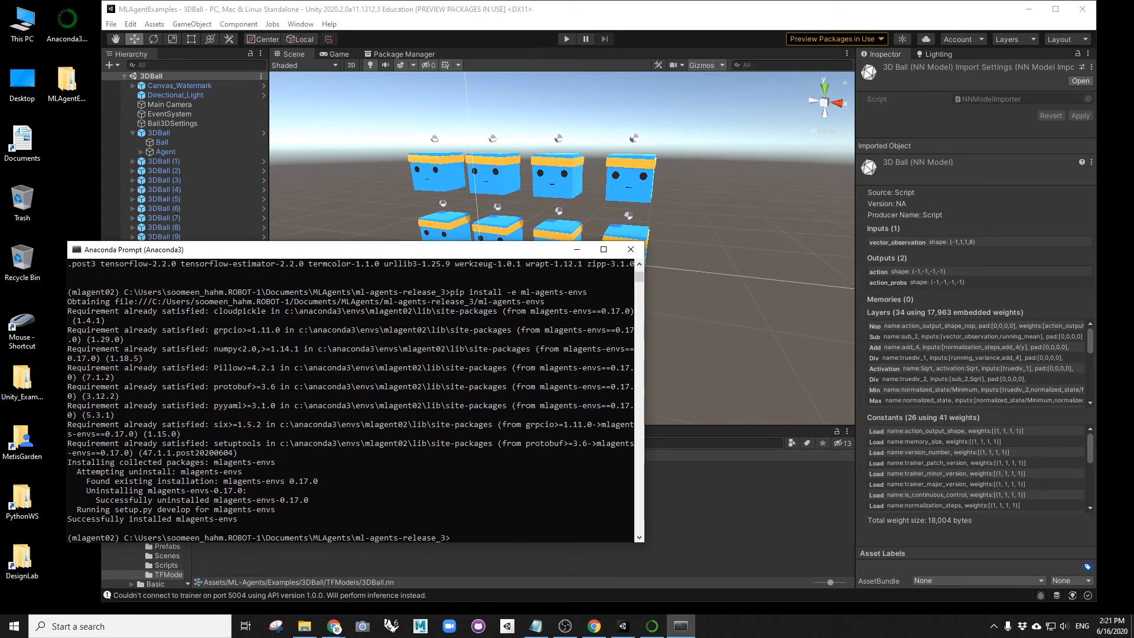
pyautogui.moveTo(421, 255)
pyautogui.mouseDown()
pyautogui.moveTo(419, 342)
pyautogui.moveTo(402, 323)
pyautogui.moveTo(430, 291)
pyautogui.moveTo(430, 253)
pyautogui.mouseUp()
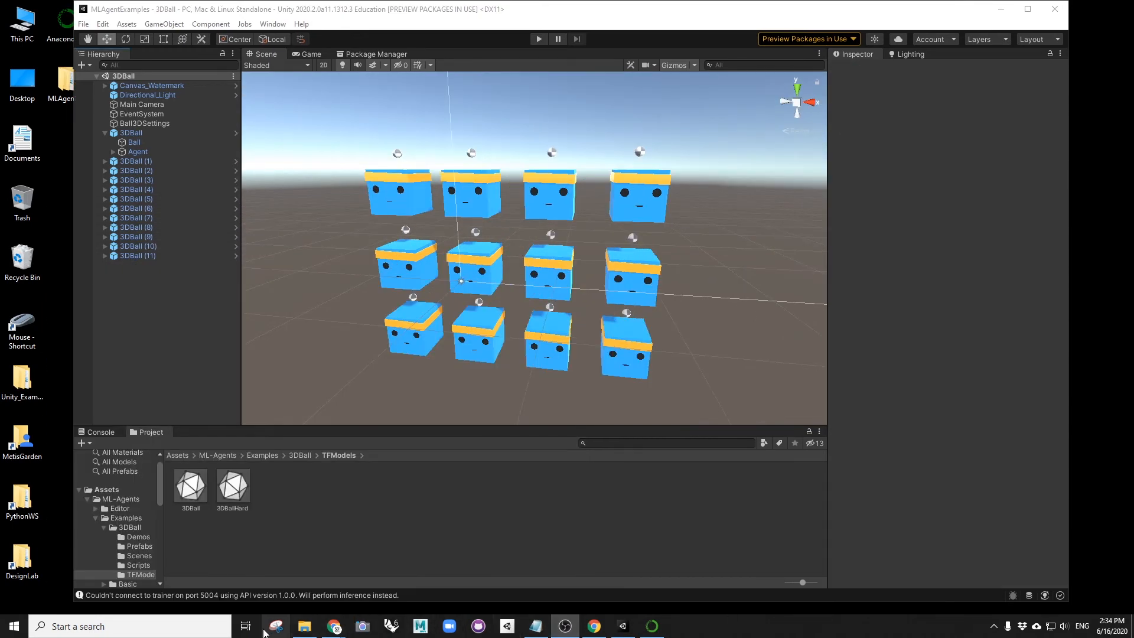
# - Open a new Anaconda Prompt and activate the mlagent02 environment with "activate mlagent02"
pyautogui.click(53, 627)
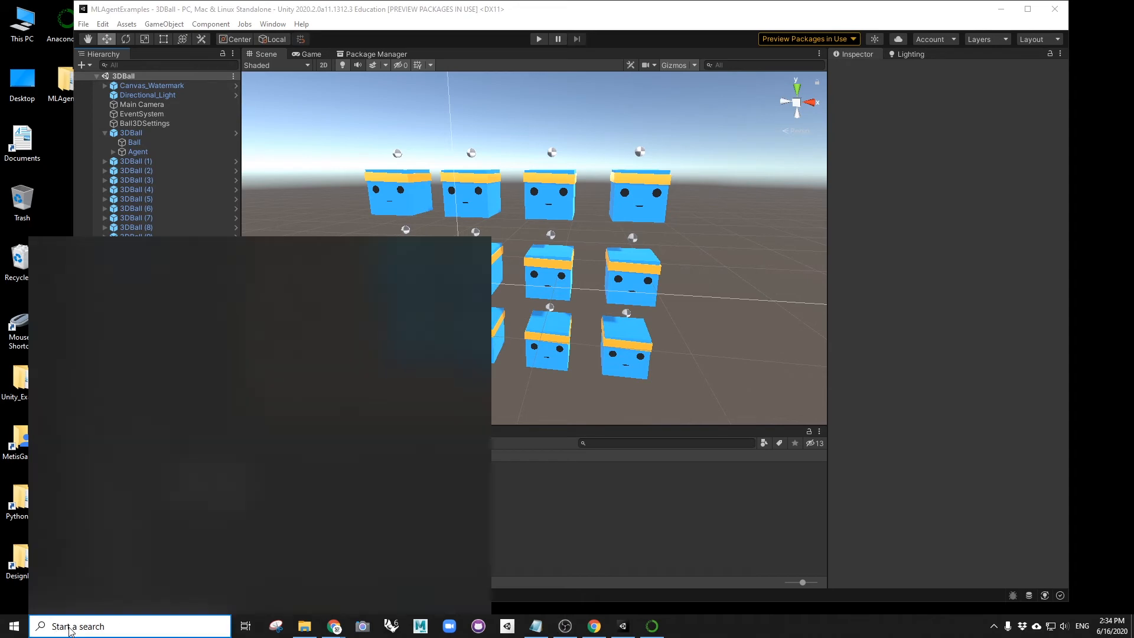
pyautogui.write('ana')
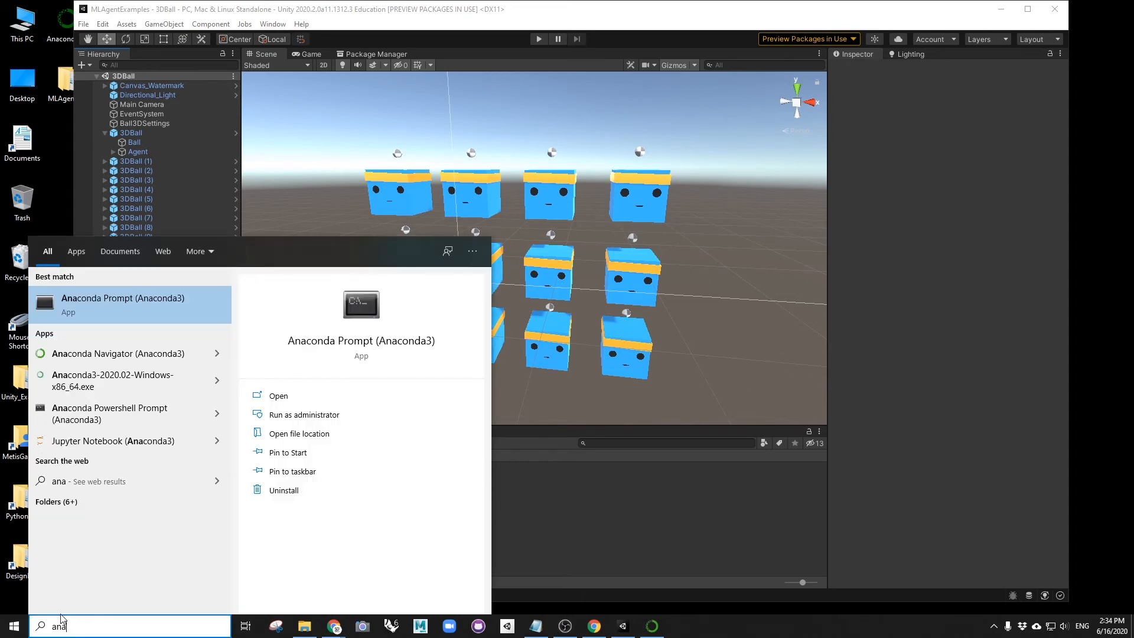
pyautogui.click(113, 303)
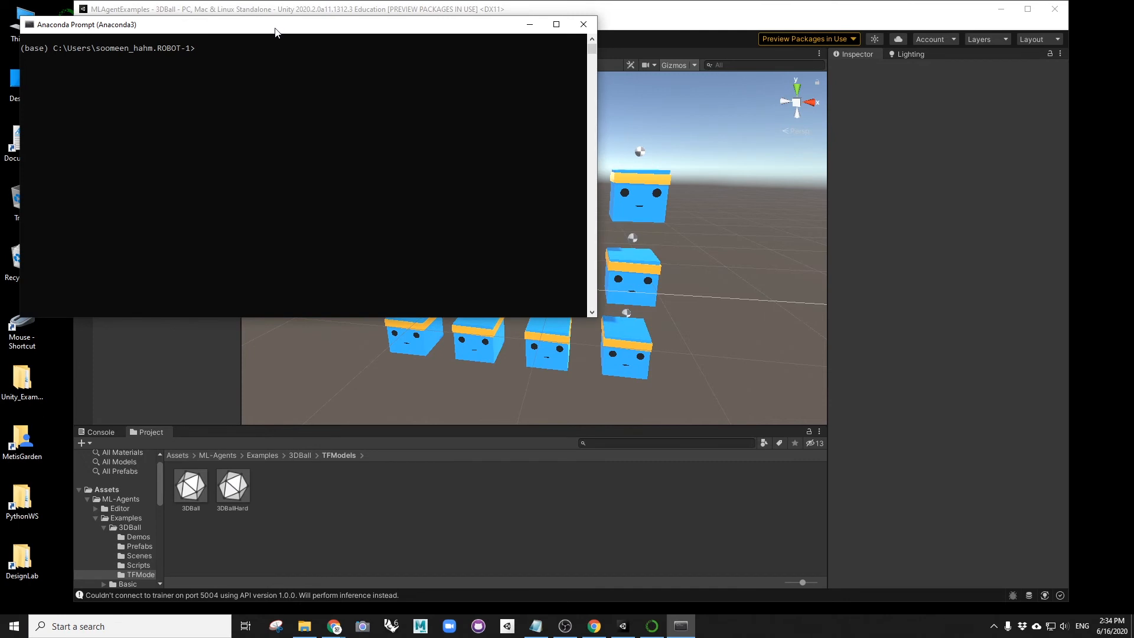
pyautogui.moveTo(304, 25); pyautogui.dragTo(512, 224)
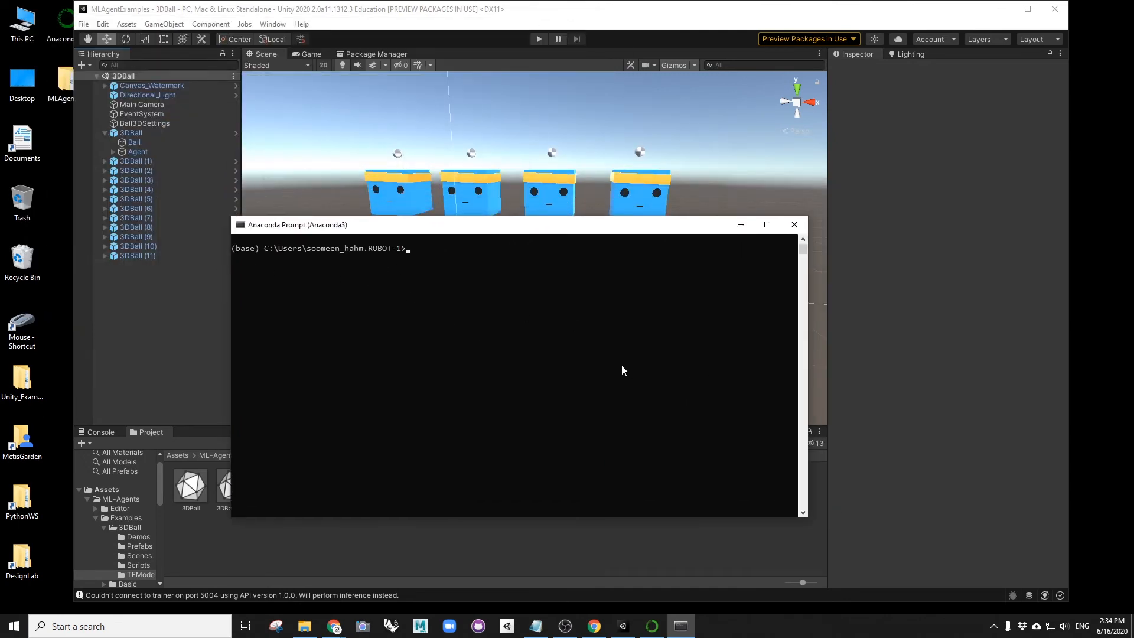
pyautogui.write('activate mlagent02')
pyautogui.press('Return')
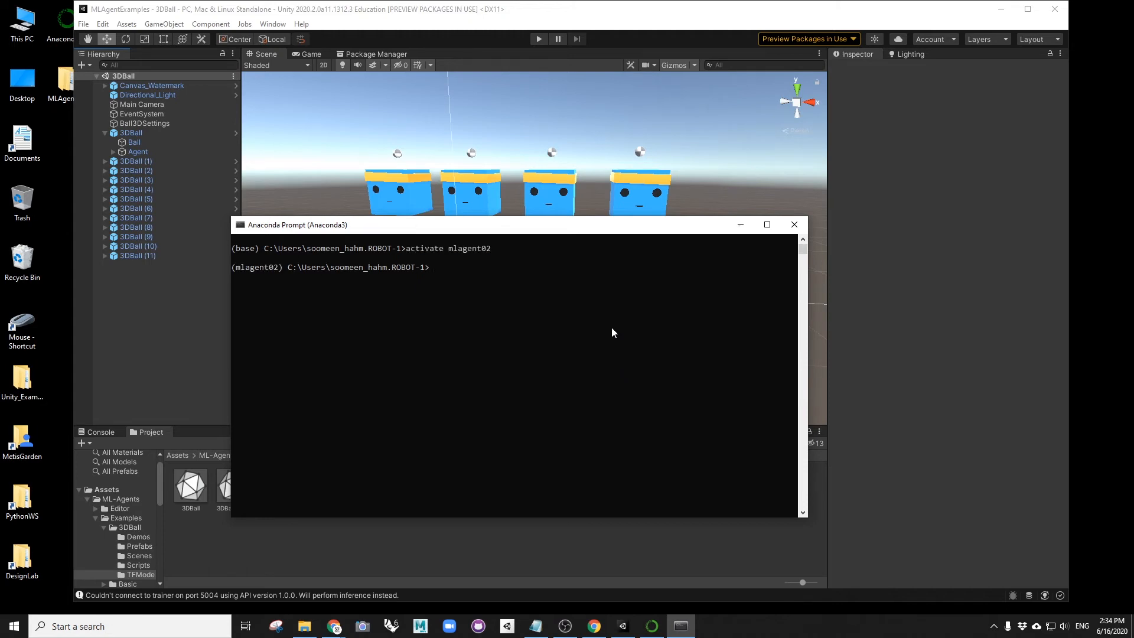
pyautogui.moveTo(413, 229); pyautogui.dragTo(357, 286)
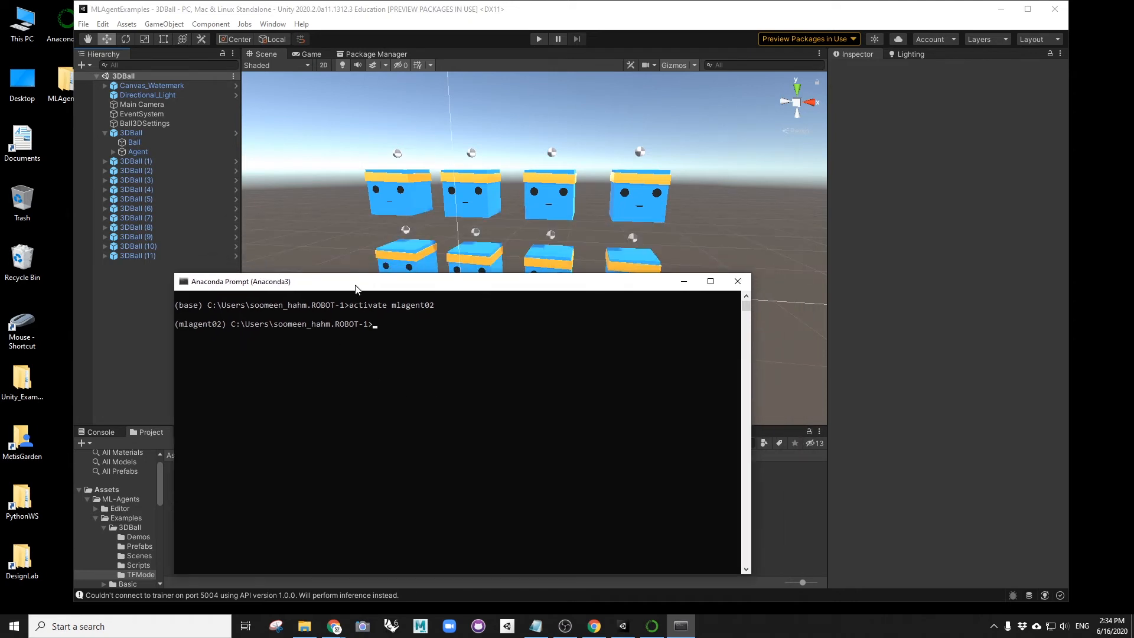
# - Copy the path of the Documents\MLAgents folder from File Explorer and change the prompt's working directory to it with cd
pyautogui.press('super+e')
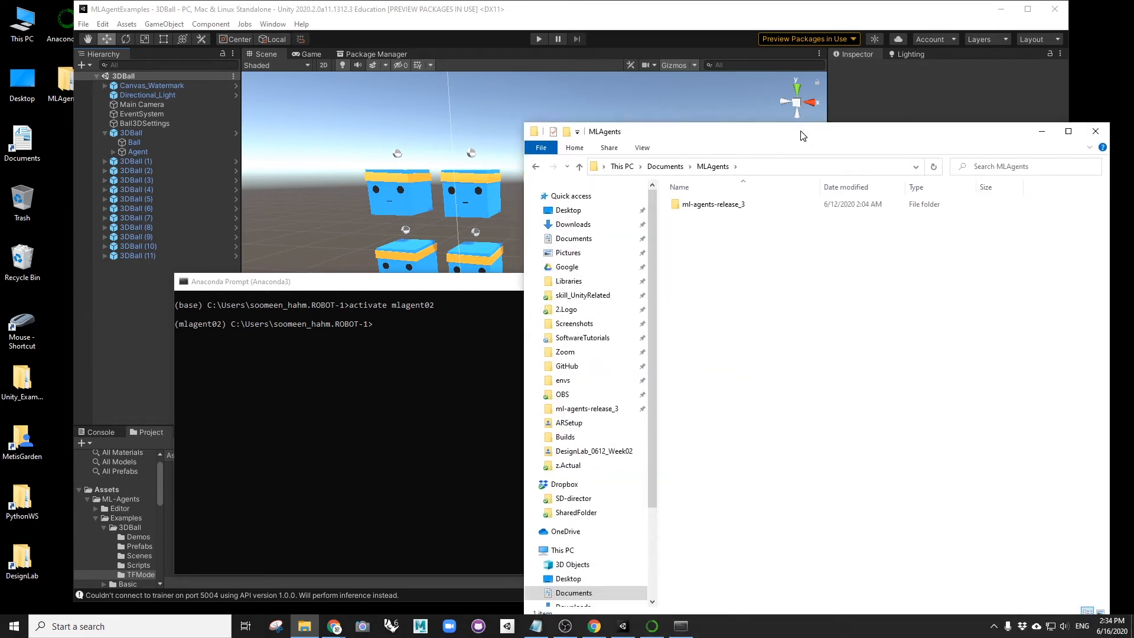
pyautogui.moveTo(793, 121); pyautogui.dragTo(666, 101)
pyautogui.click(647, 131)
pyautogui.hotkey('ctrl', 'c')
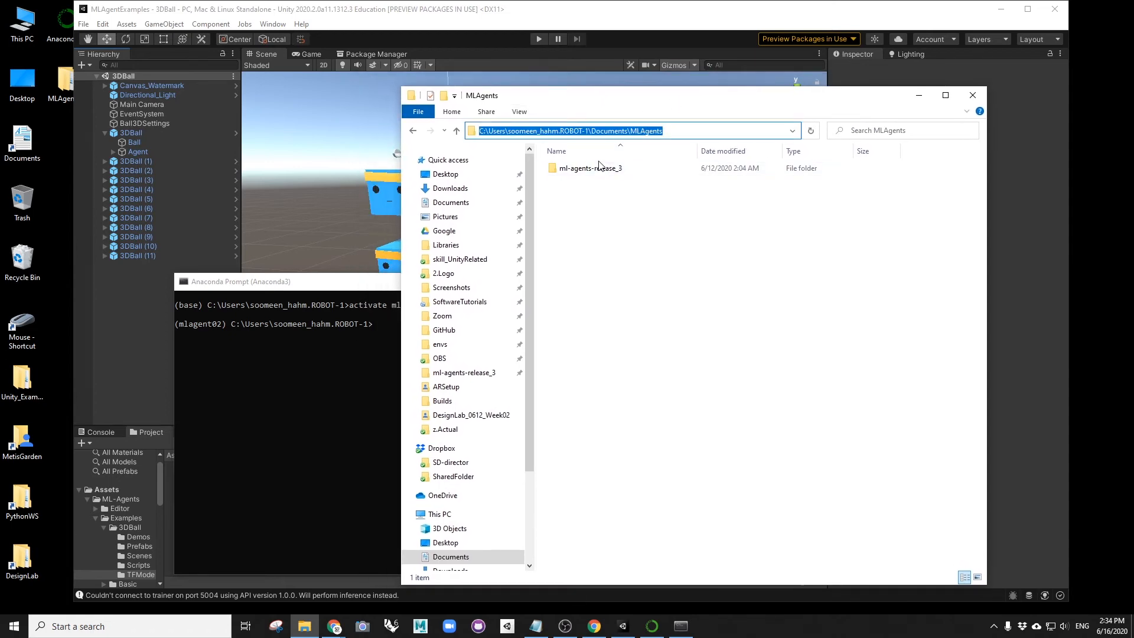
pyautogui.hotkey('alt', 'F4')
pyautogui.click(374, 323)
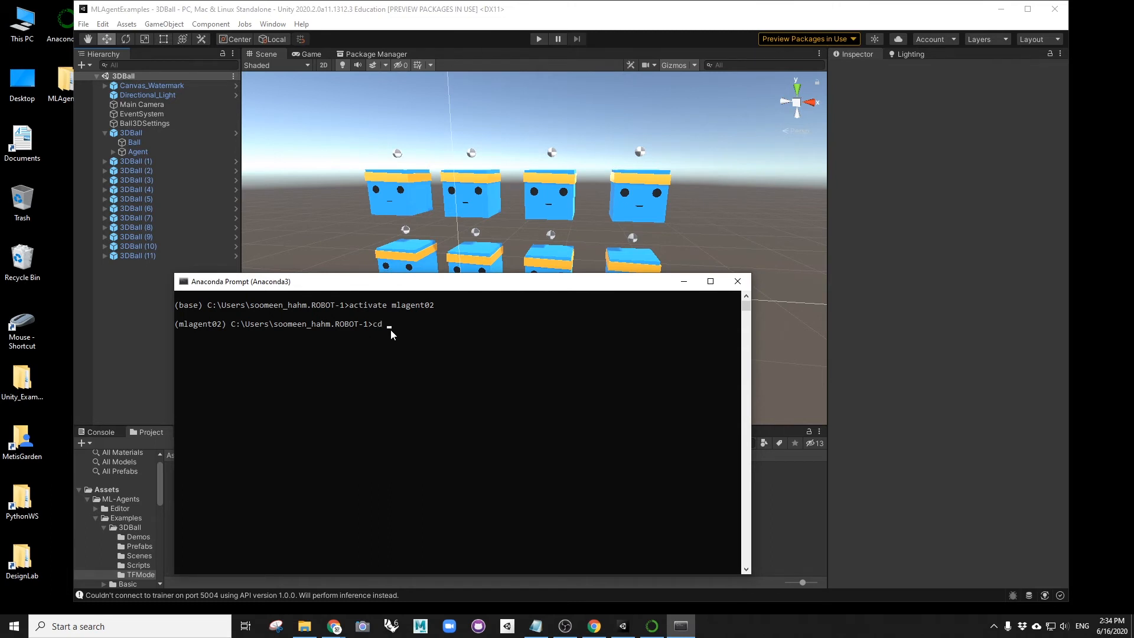
pyautogui.write('cd')
pyautogui.hotkey('ctrl', 'v')
pyautogui.press('Return')
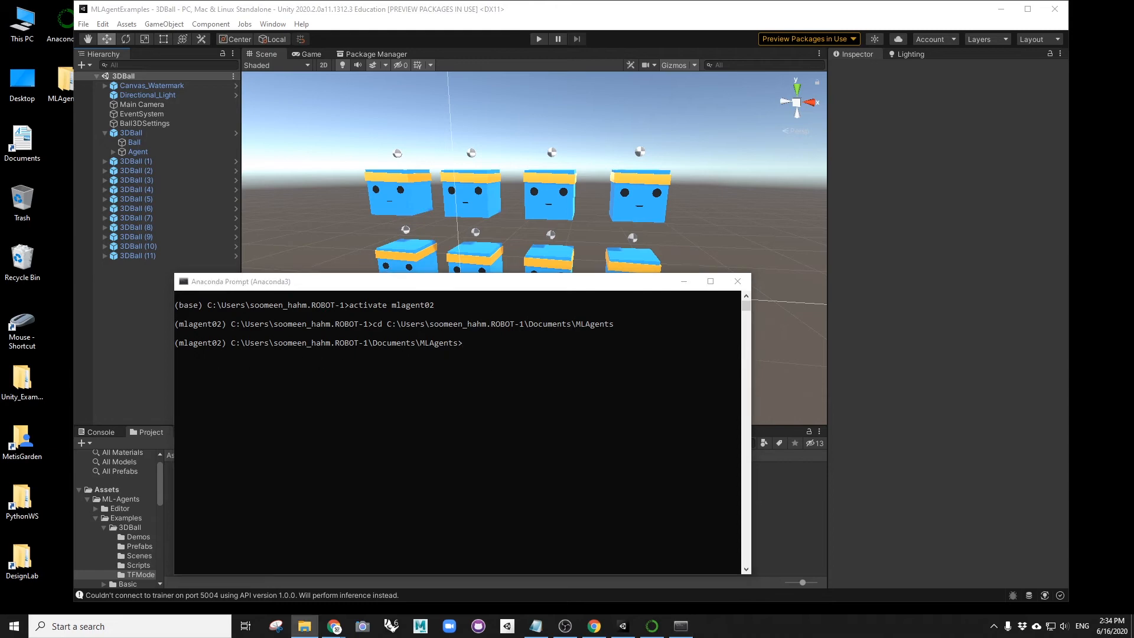
# - Copy the full path of 3DBall.yaml from ml-agents-release_3\config\ppo in File Explorer and move the window aside
pyautogui.click(305, 627)
pyautogui.moveTo(815, 277); pyautogui.dragTo(635, 133)
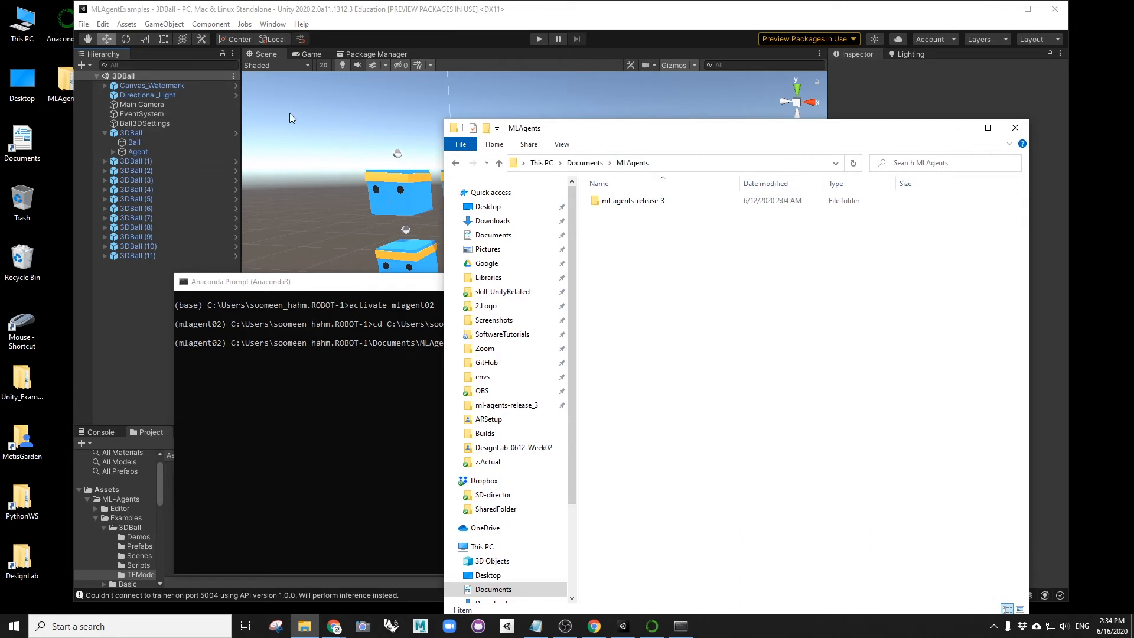
pyautogui.doubleClick(613, 202)
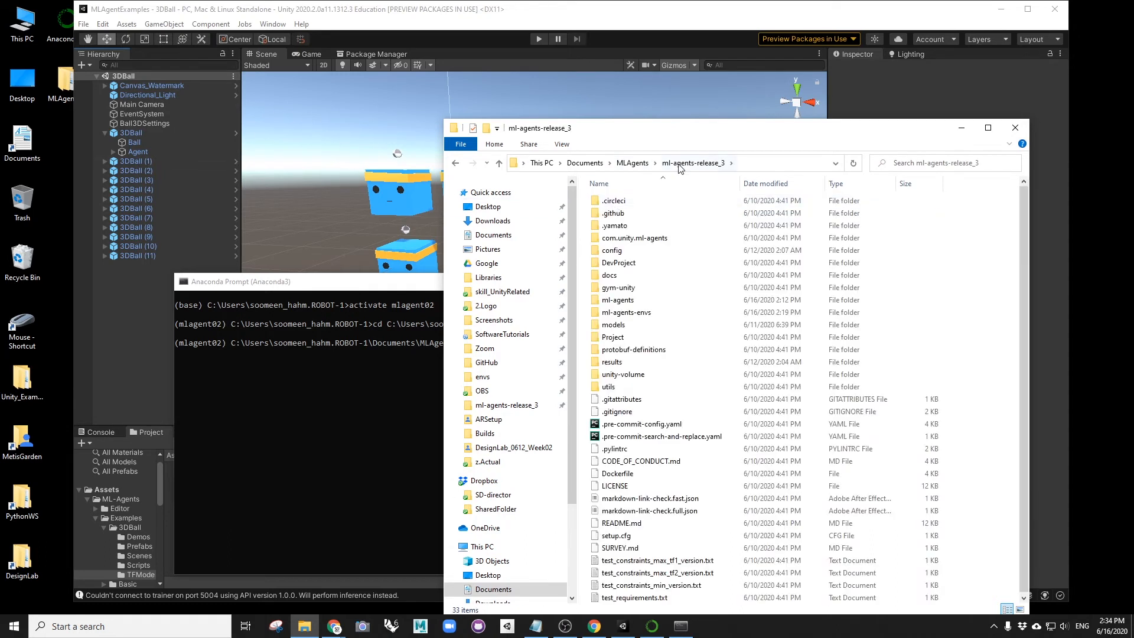
pyautogui.click(618, 253)
pyautogui.doubleClick(618, 253)
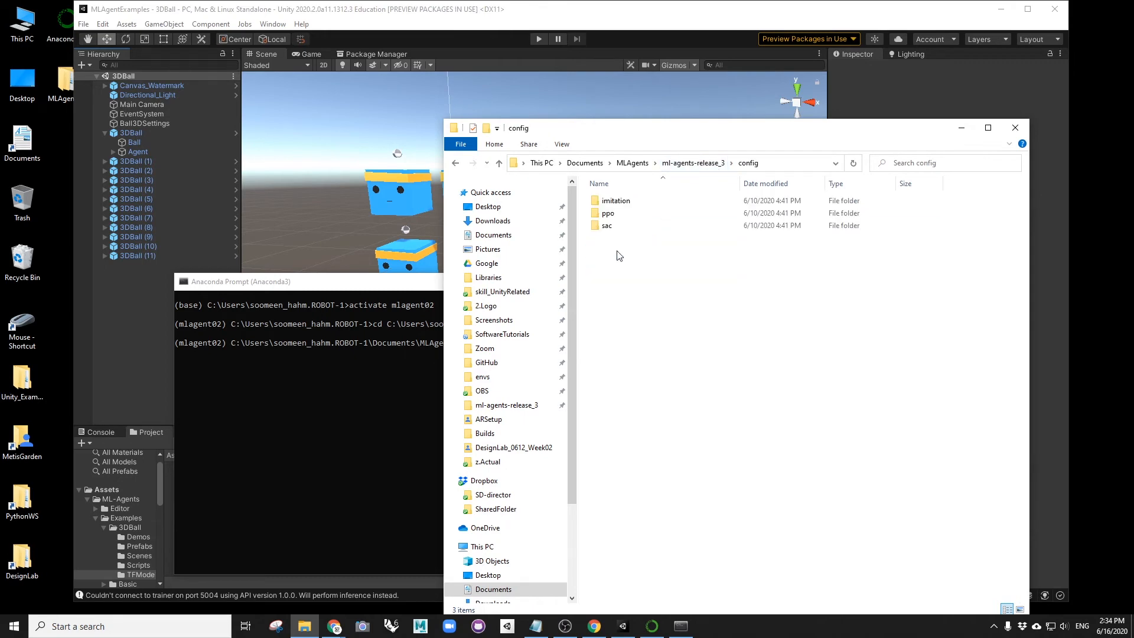
pyautogui.doubleClick(604, 215)
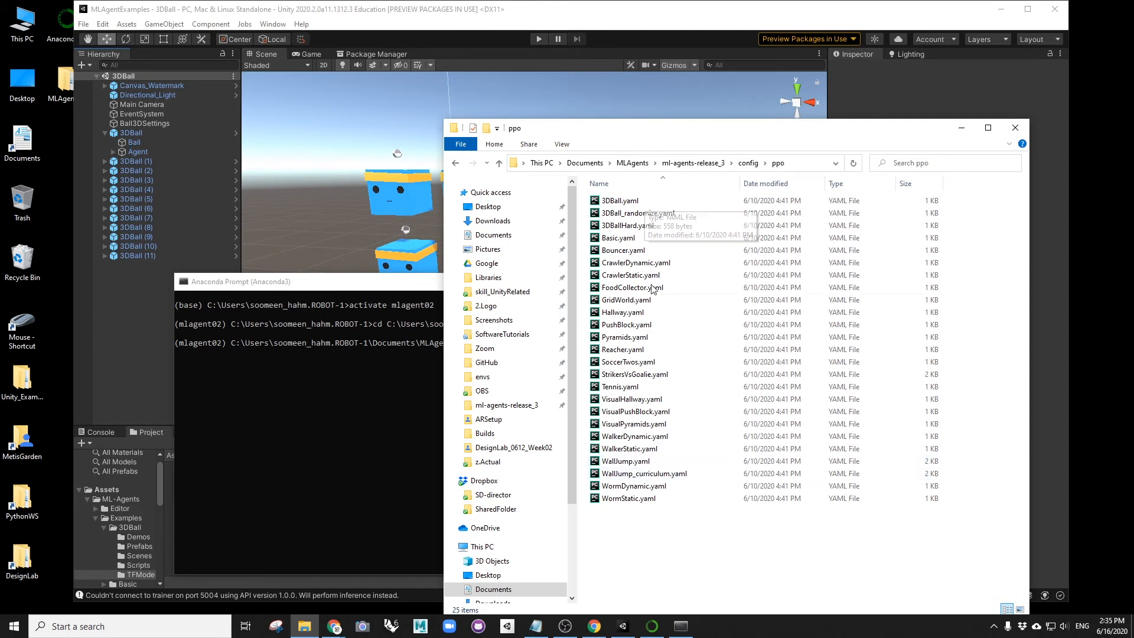
pyautogui.click(617, 201)
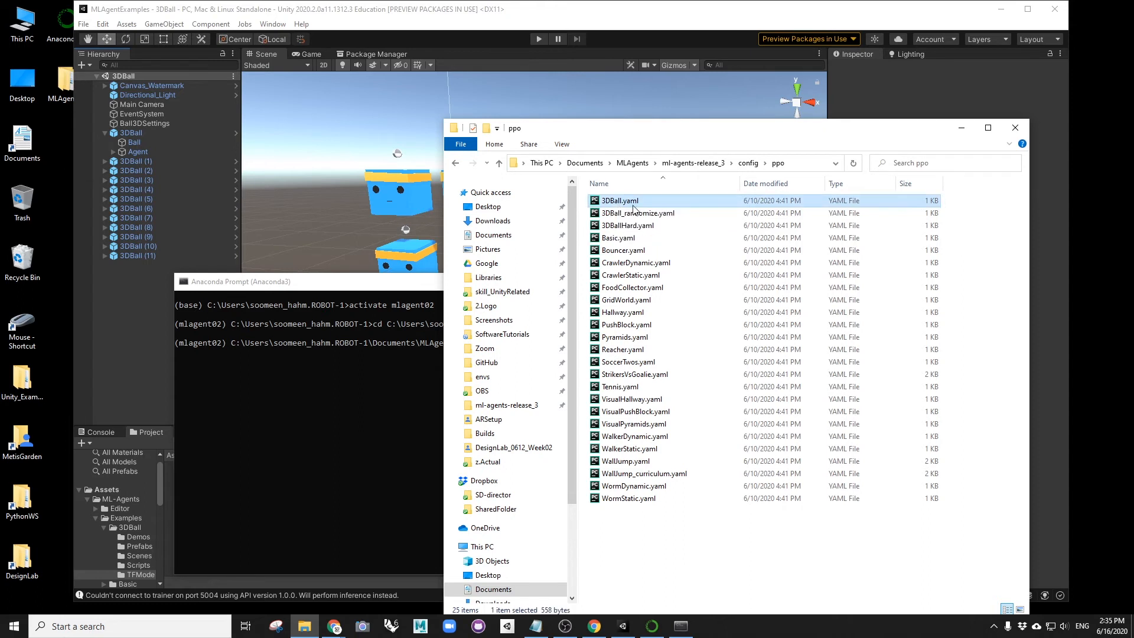
pyautogui.click(495, 144)
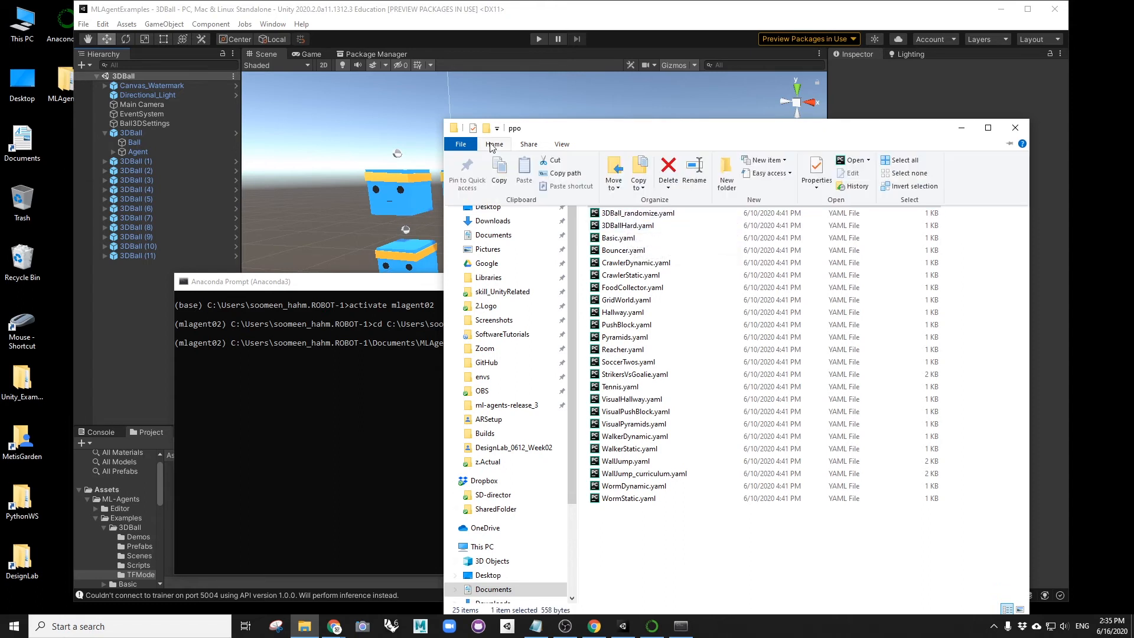
pyautogui.click(562, 175)
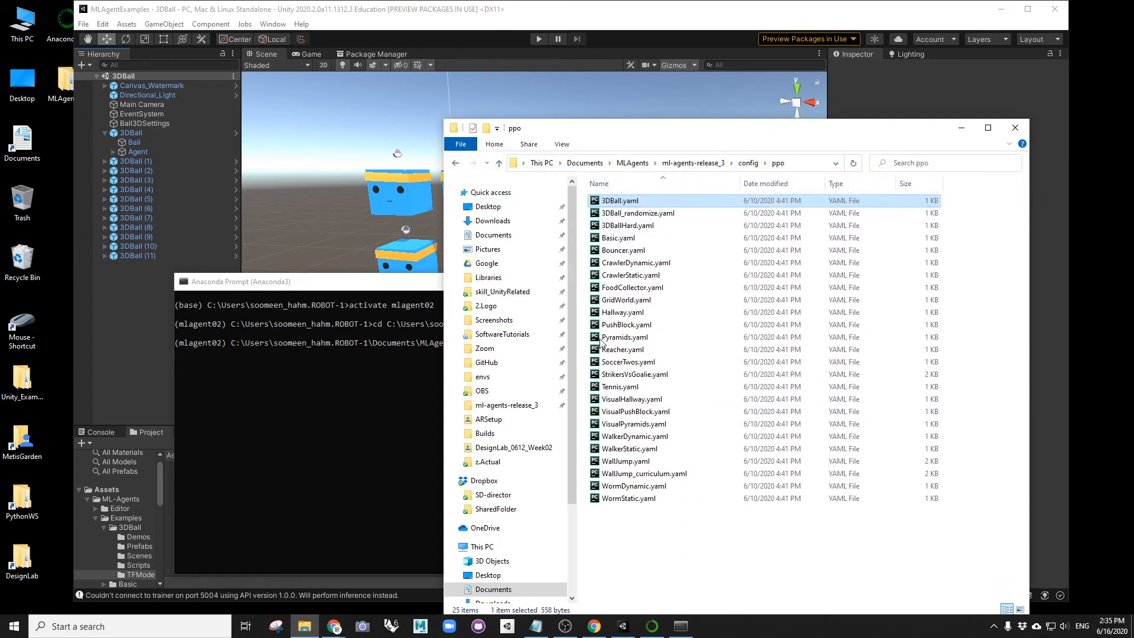
pyautogui.moveTo(650, 128); pyautogui.dragTo(1133, 248)
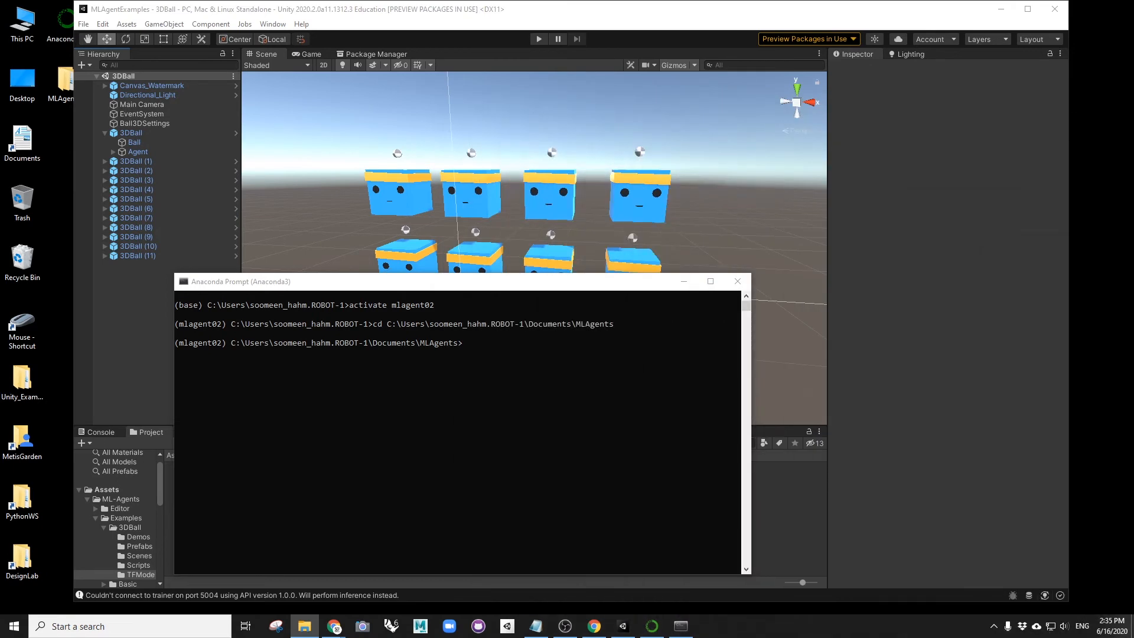
# - Run mlagents-learn in the prompt with the copied, quoted 3DBall.yaml path and "--run-id 3dball_new01"
pyautogui.click(469, 346)
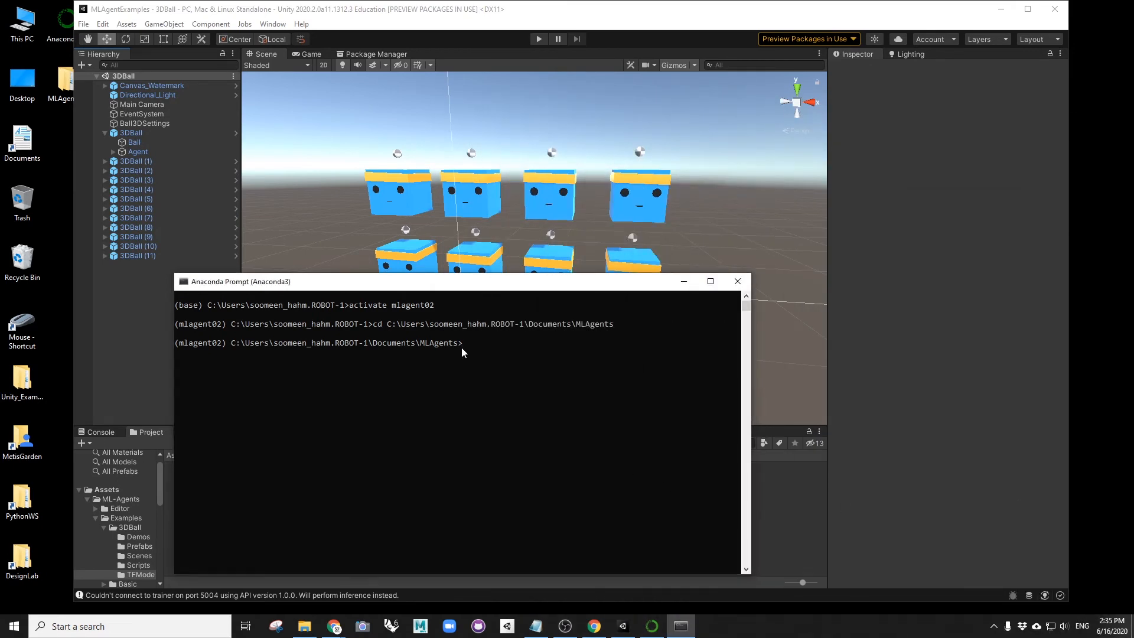
pyautogui.write('mlagents-learn')
pyautogui.write('"C:\\Users\\soomeen_hahm.ROBOT-1\\Documents\\MLAgents\\ml-agents-release_3\\config\\ppo\\3DBall.yaml"')
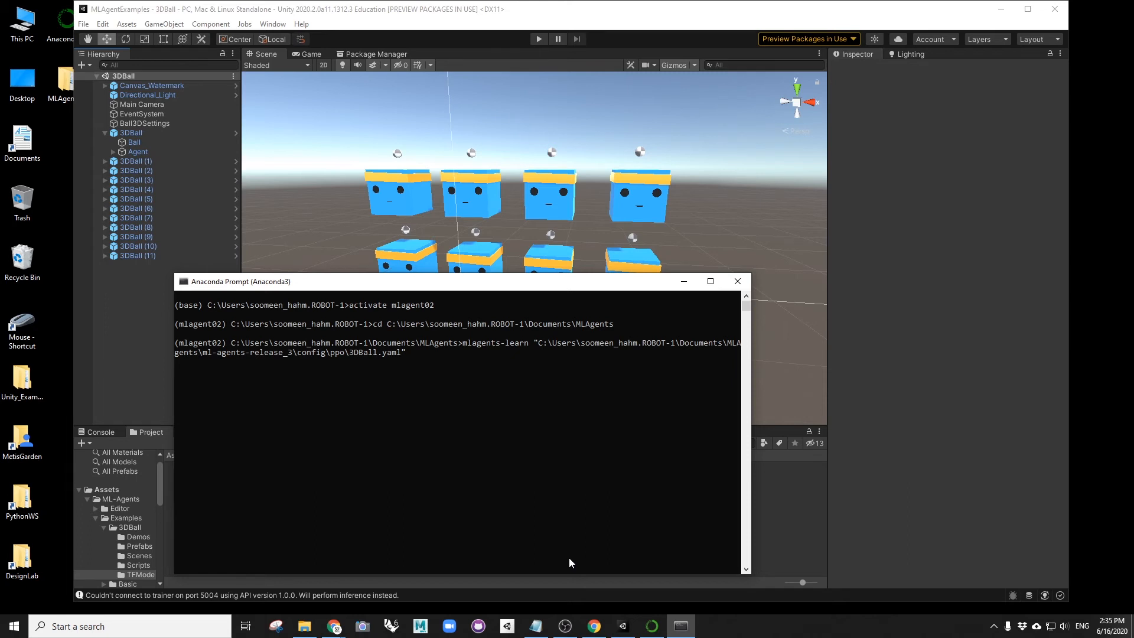
pyautogui.write('--run-id 3D')
pyautogui.press('BackSpace')
pyautogui.write('dball_new0')
pyautogui.write('1 --res')
pyautogui.press('BackSpace')
pyautogui.press('BackSpace')
pyautogui.press('BackSpace')
pyautogui.press('BackSpace')
pyautogui.press('BackSpace')
pyautogui.press('Return')
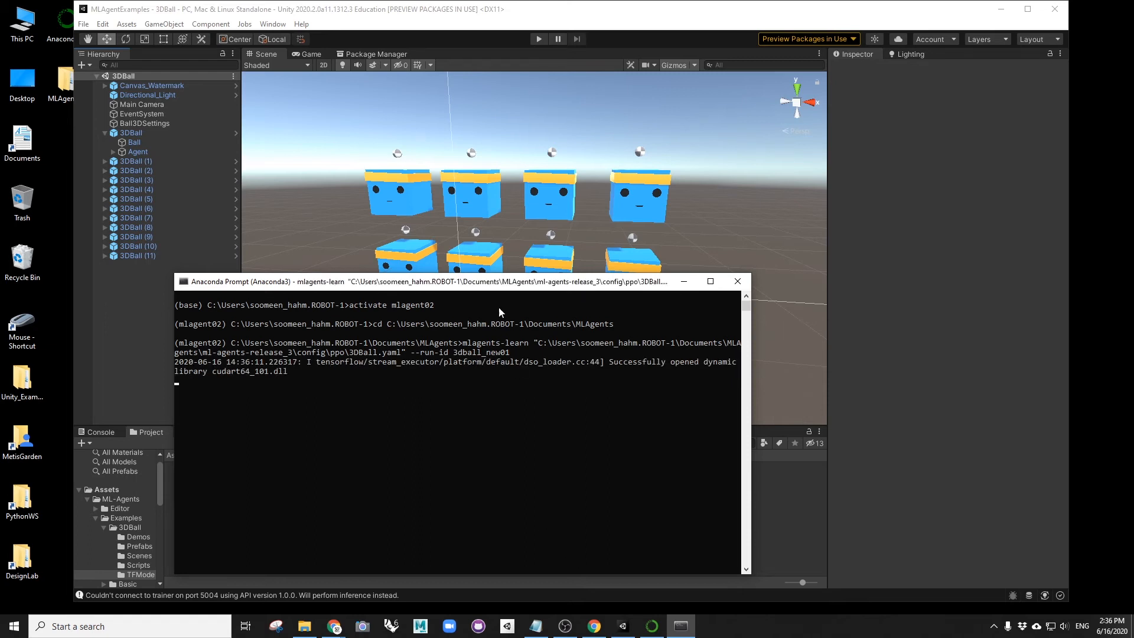
# - Play the 3DBall scene in Unity to start training, and widen the Anaconda Prompt to follow the training log
pyautogui.moveTo(484, 282); pyautogui.dragTo(370, 206)
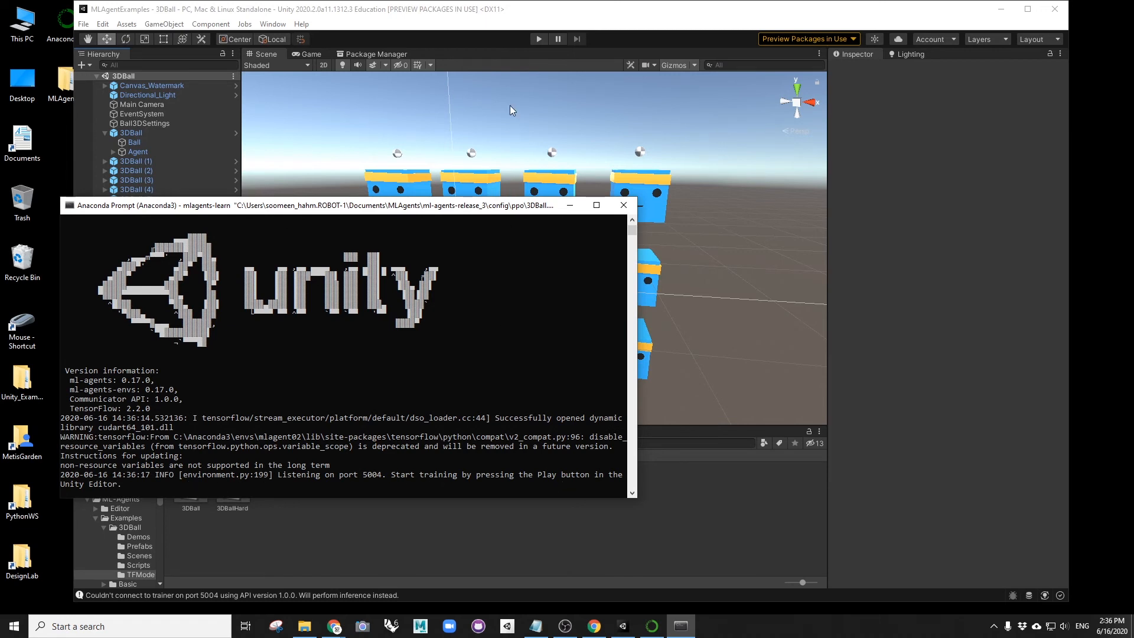
pyautogui.click(538, 39)
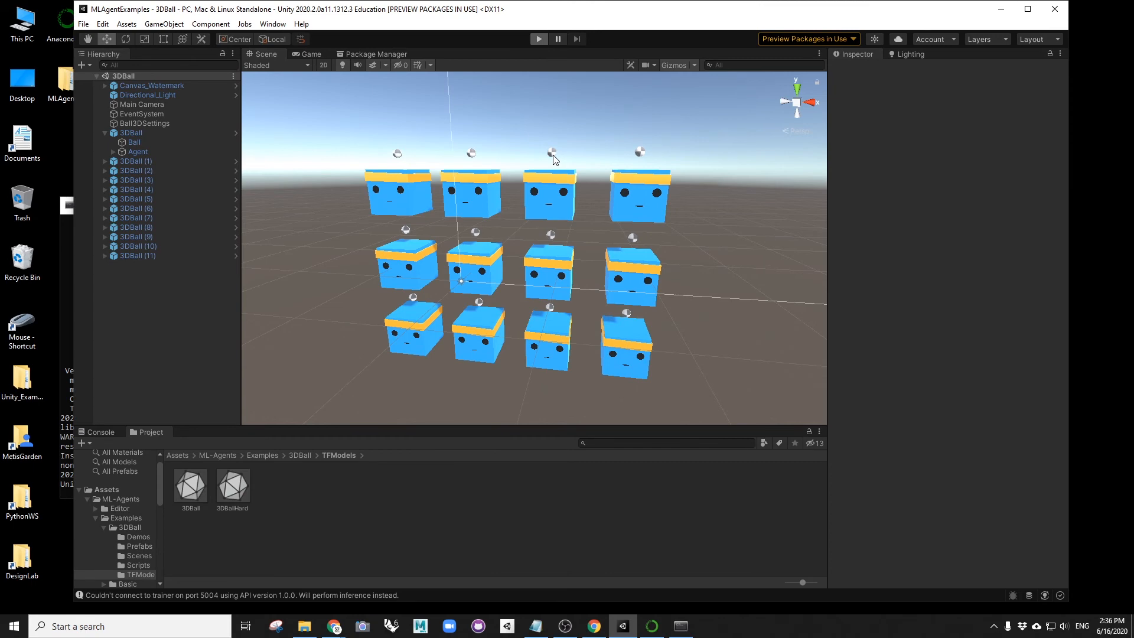
pyautogui.click(56, 246)
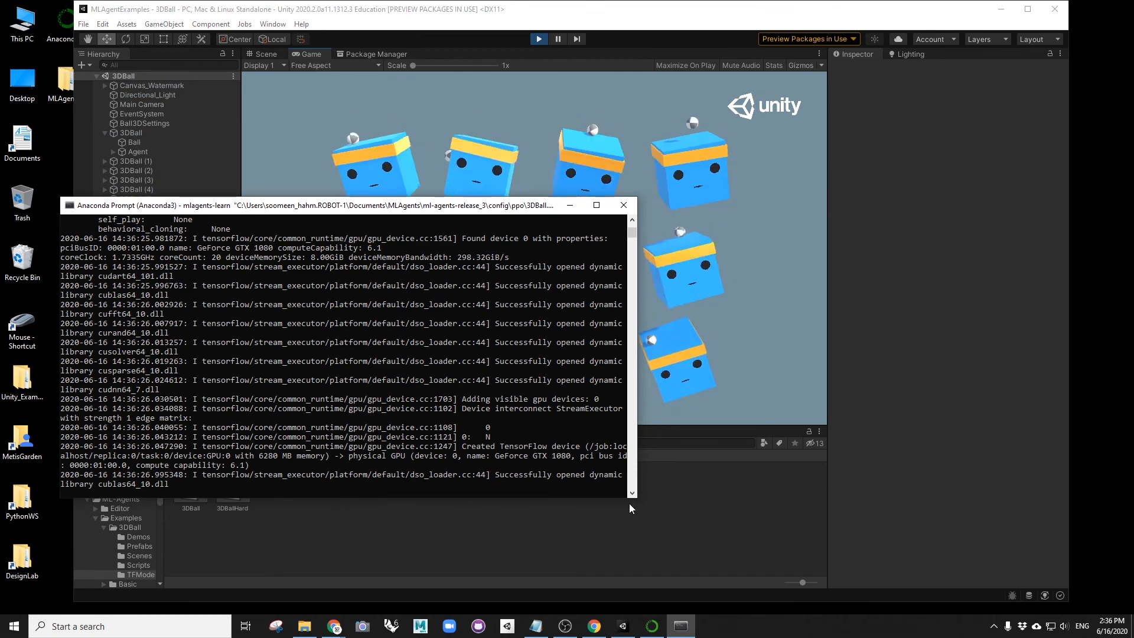
pyautogui.moveTo(636, 497); pyautogui.dragTo(748, 523)
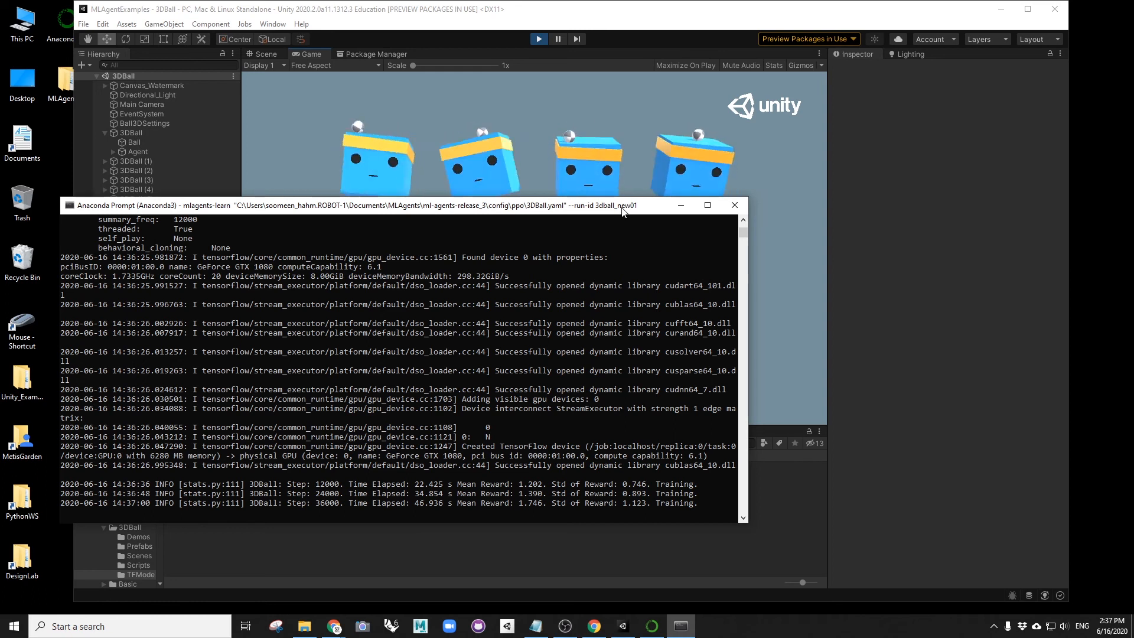
pyautogui.moveTo(624, 210); pyautogui.dragTo(607, 198)
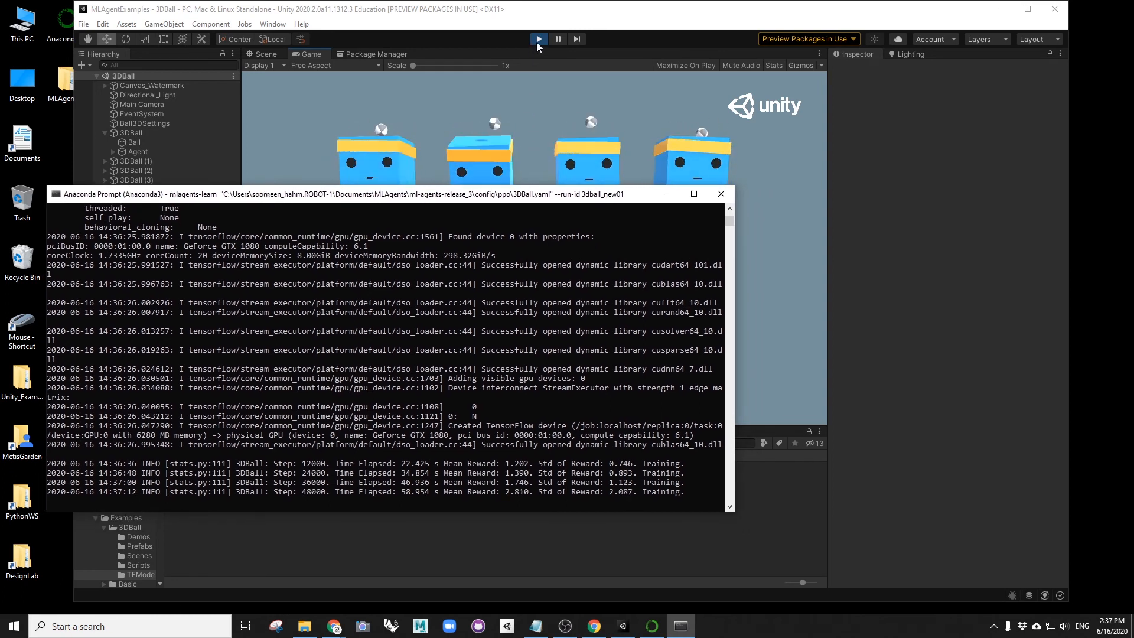
# - Stop playing the 3DBall scene to end the training and bring the Anaconda Prompt forward to check the export log
pyautogui.moveTo(542, 20); pyautogui.dragTo(572, 30)
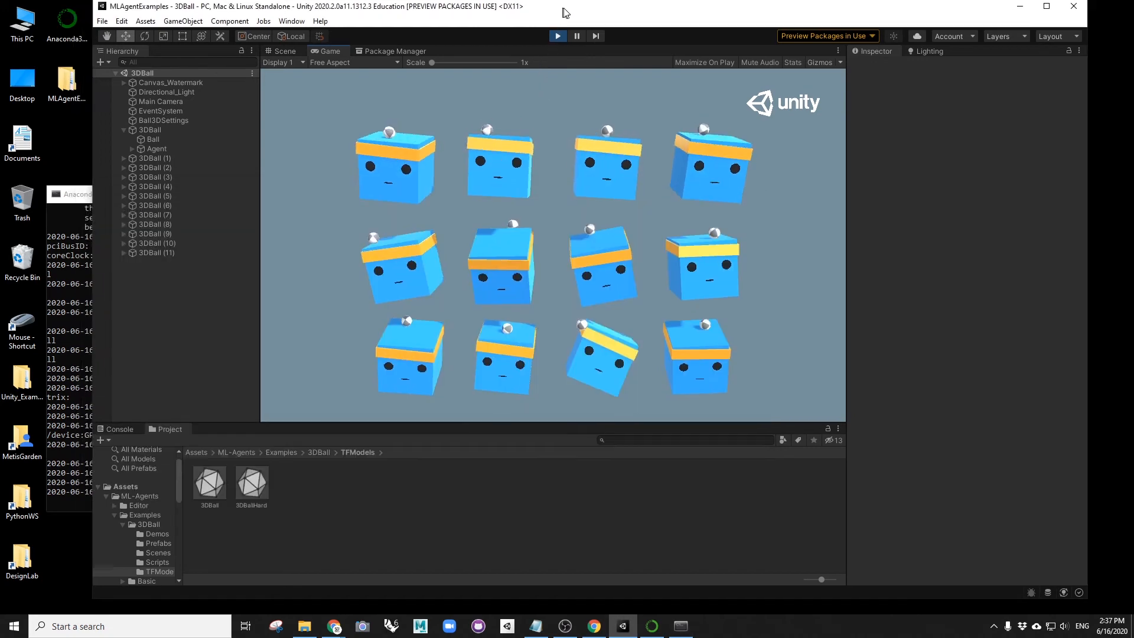
pyautogui.click(568, 49)
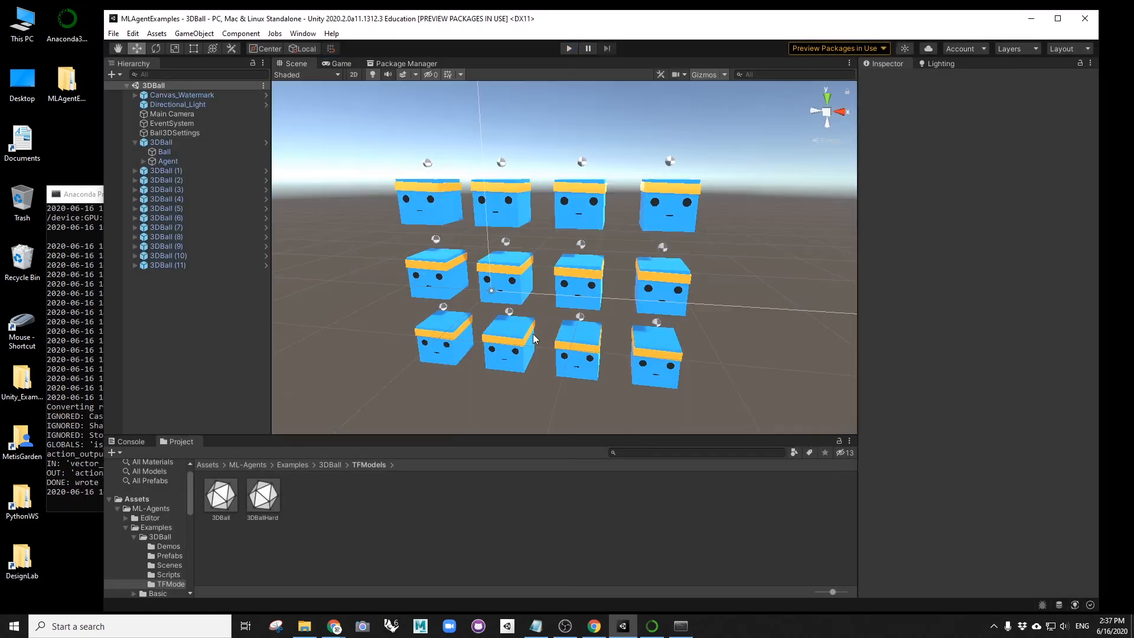
pyautogui.click(93, 198)
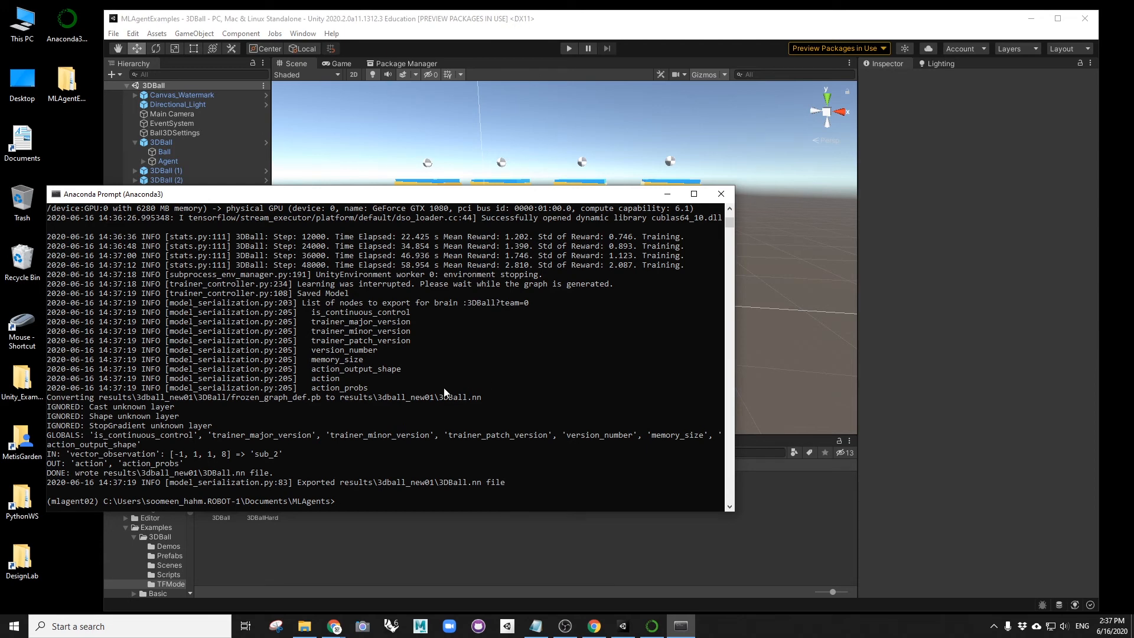
# - Open the results\3dball_new01 folder inside Documents\MLAgents in File Explorer to locate the exported 3DBall.nn model
pyautogui.click(522, 24)
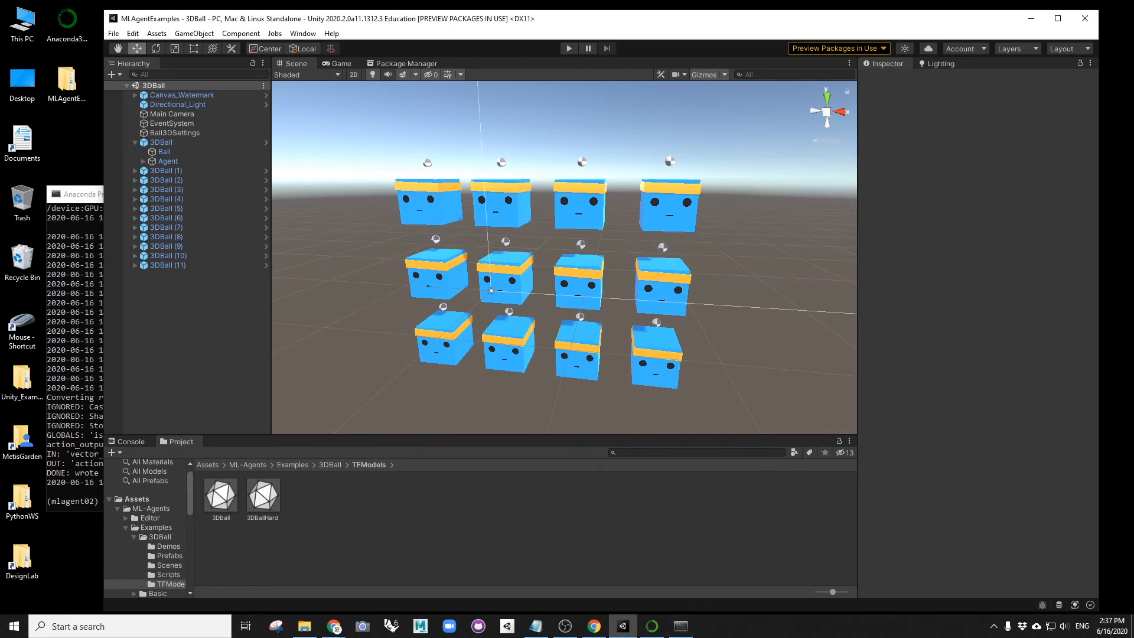
pyautogui.hotkey('alt', 'Tab')
pyautogui.moveTo(1133, 151); pyautogui.dragTo(695, 118)
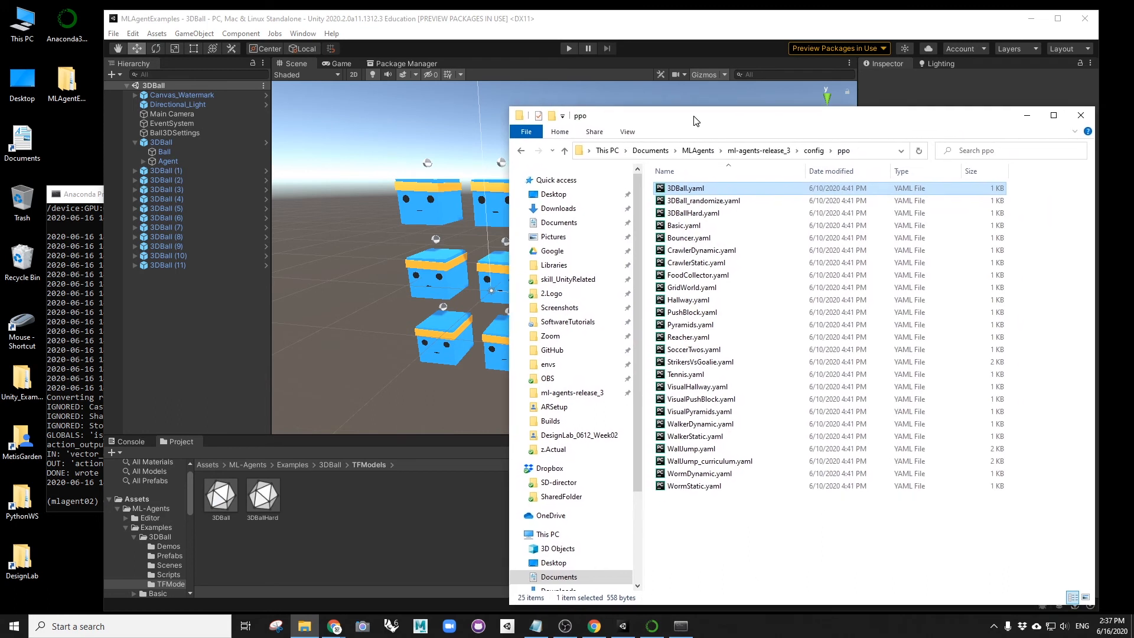
pyautogui.click(698, 151)
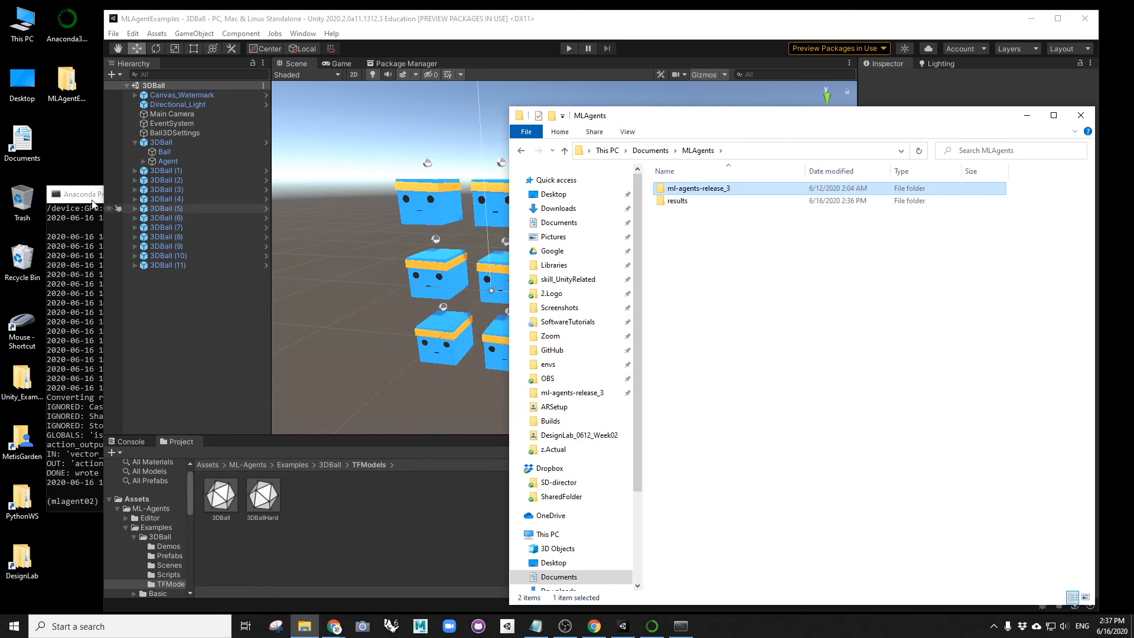
pyautogui.click(94, 229)
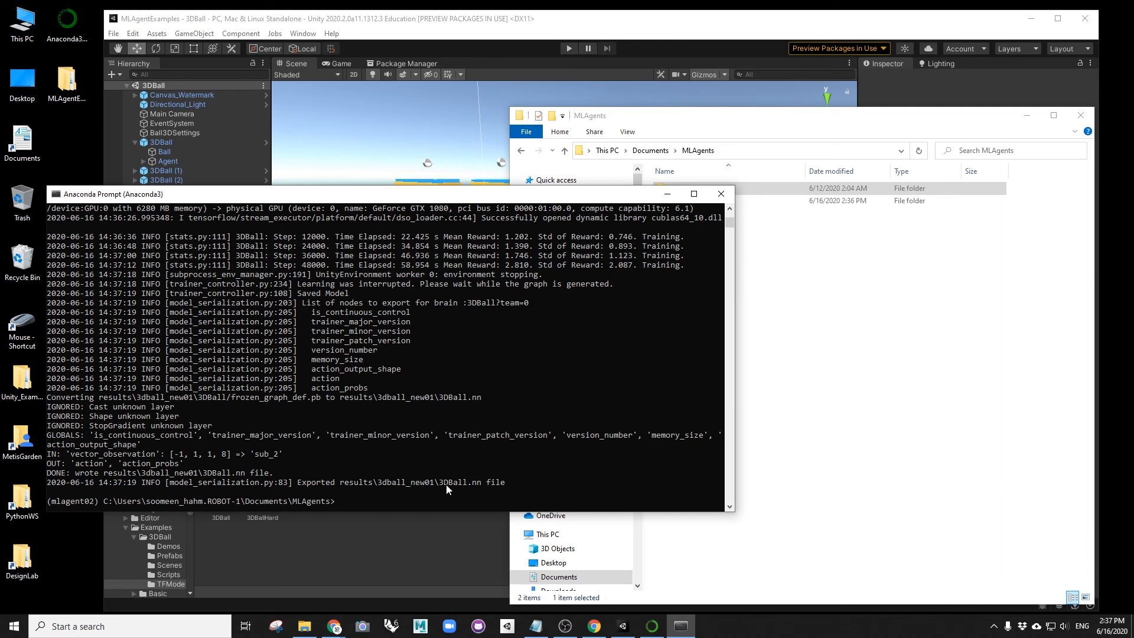
pyautogui.click(884, 325)
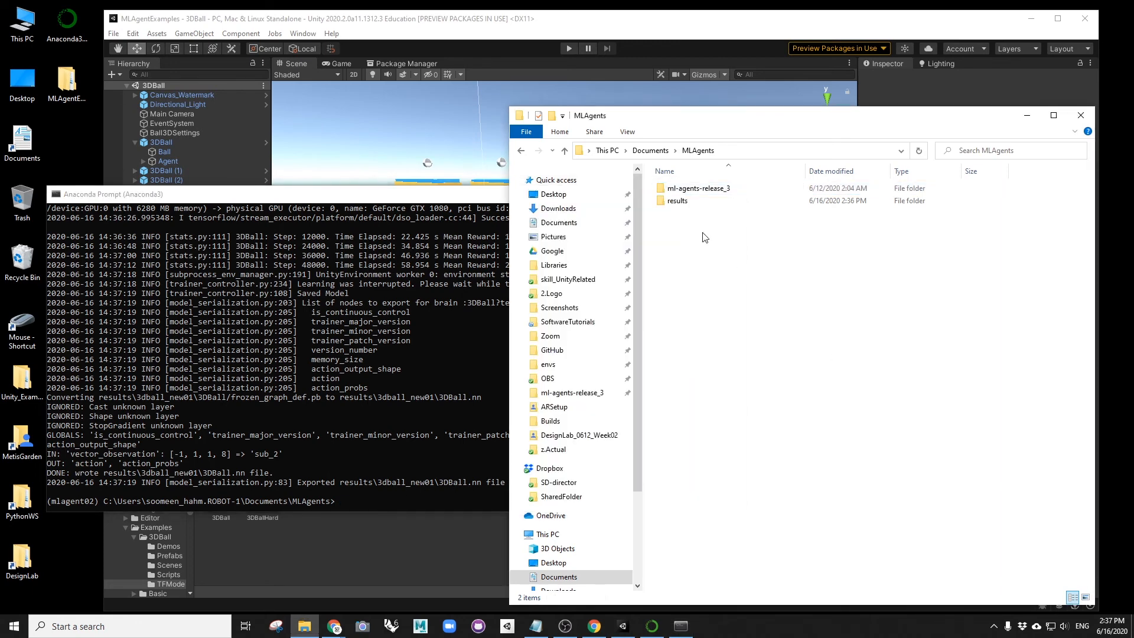
pyautogui.doubleClick(691, 201)
pyautogui.doubleClick(691, 189)
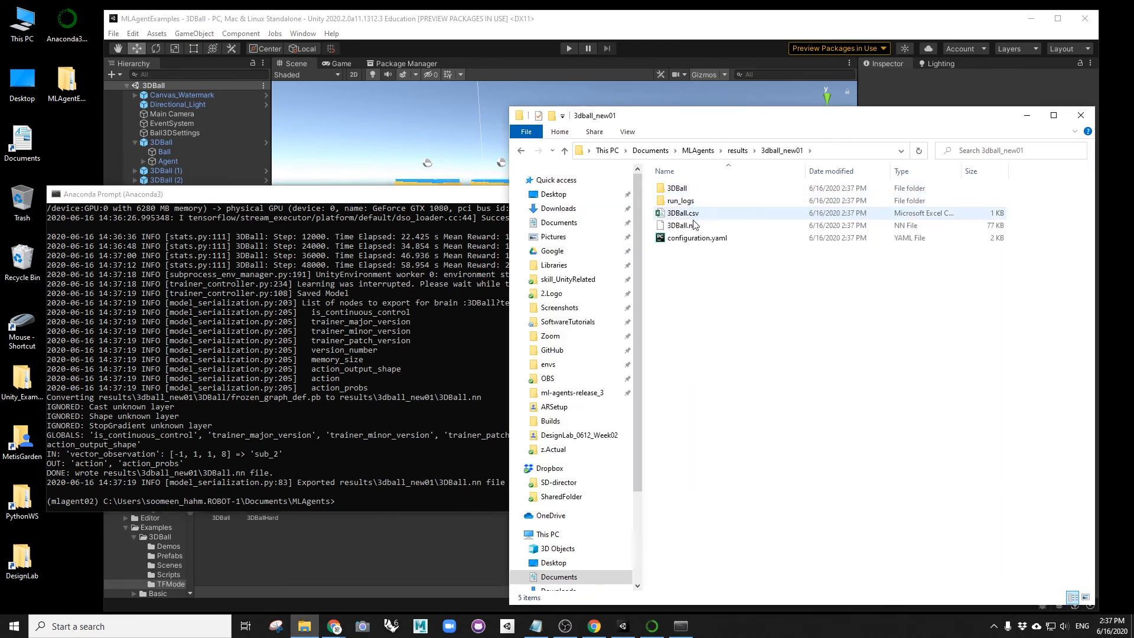
# - Copy the exported 3DBall.nn from the 3dball_new01 folder to the desktop and rename the copy 3DBall-new.nn
pyautogui.click(684, 228)
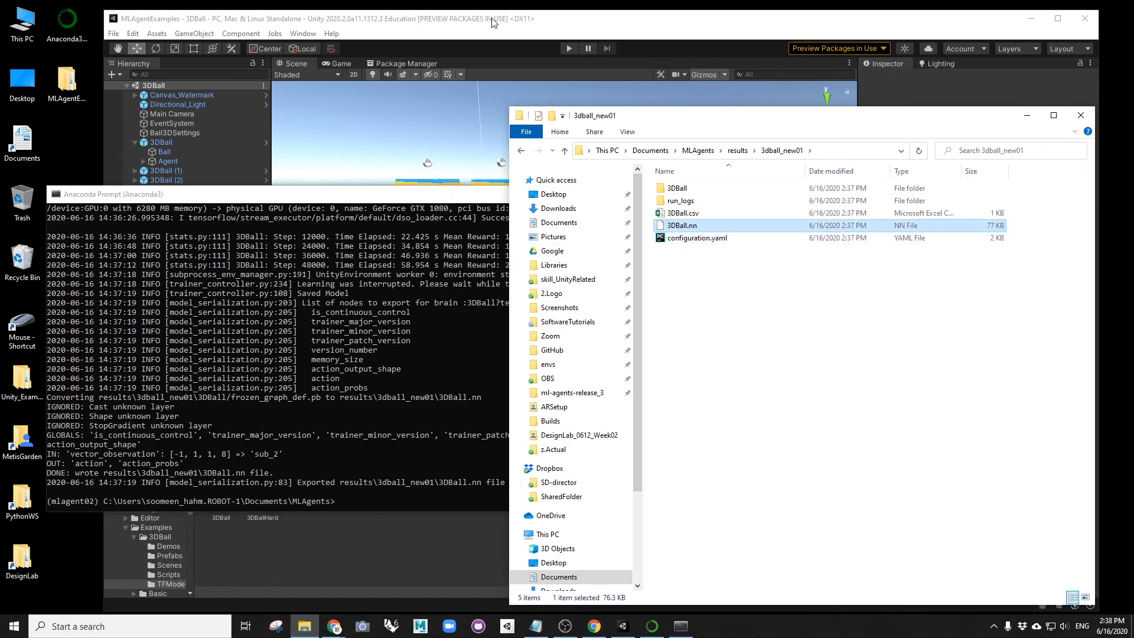
pyautogui.moveTo(415, 198); pyautogui.dragTo(648, 170)
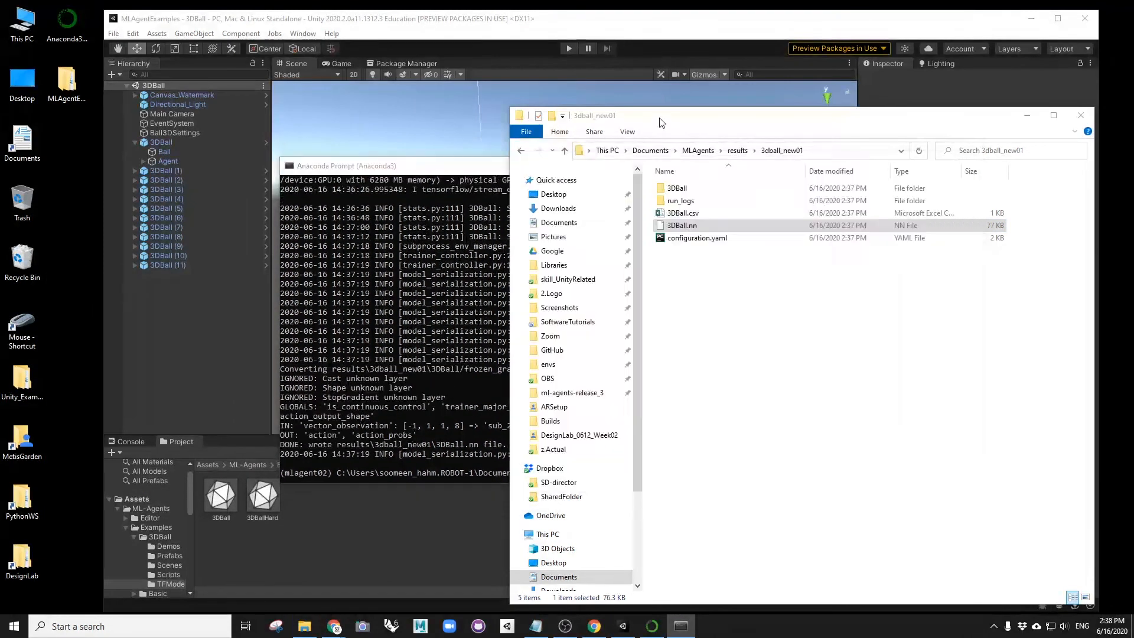
pyautogui.click(70, 340)
pyautogui.hotkey('ctrl', 'v')
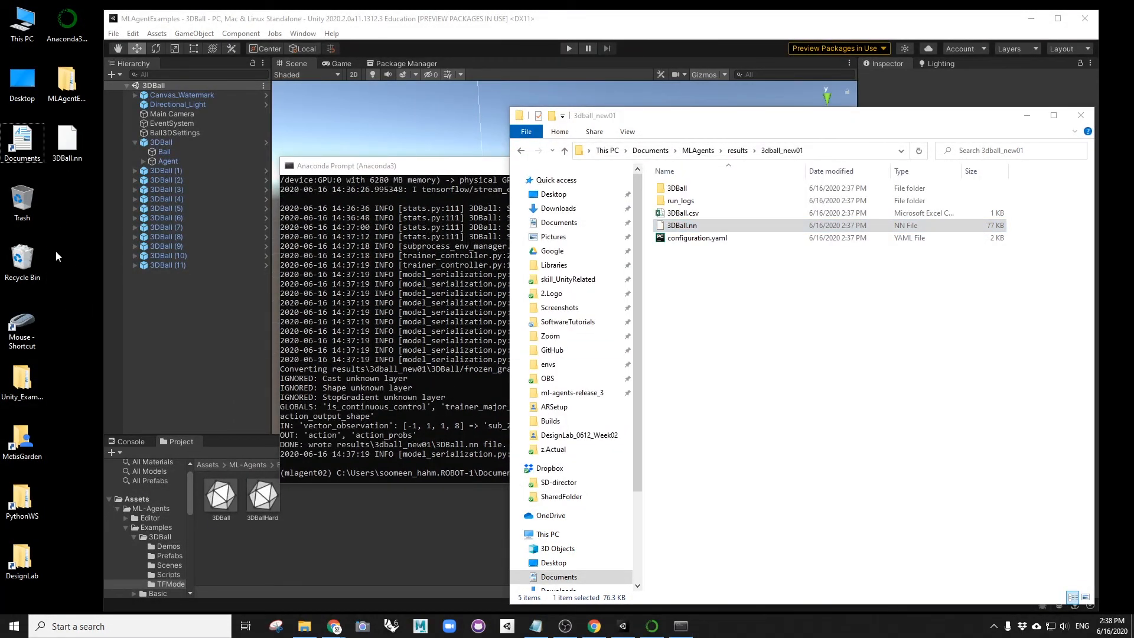
pyautogui.press('F2')
pyautogui.write('-new')
pyautogui.press('Return')
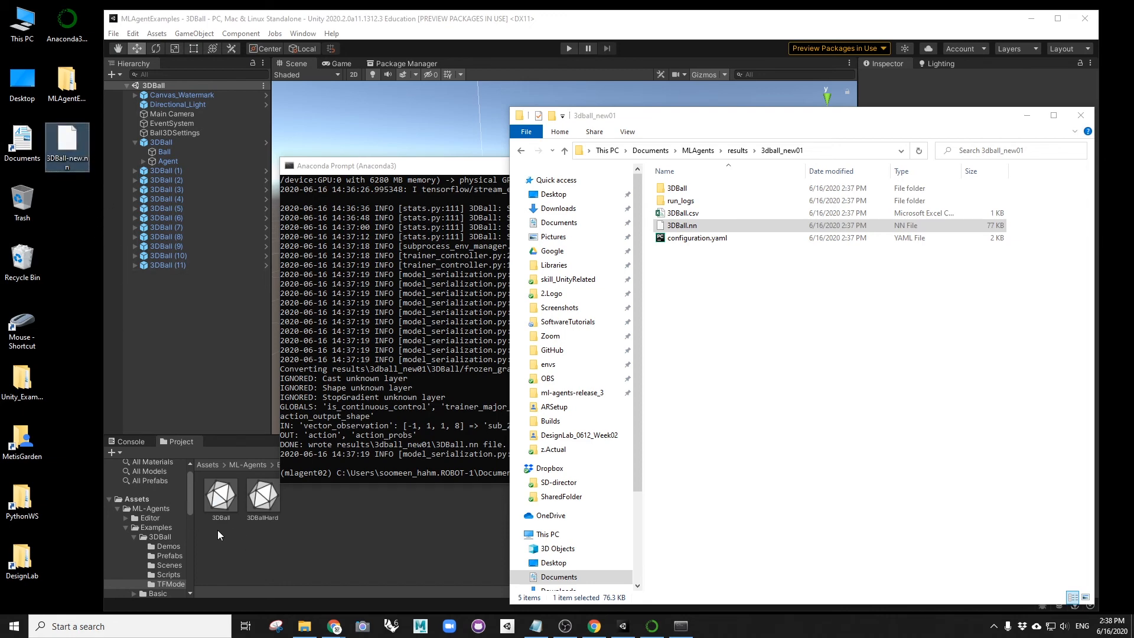
# - Import 3DBall-new.nn from the desktop into the Unity project's 3DBall\TFModels folder
pyautogui.click(229, 511)
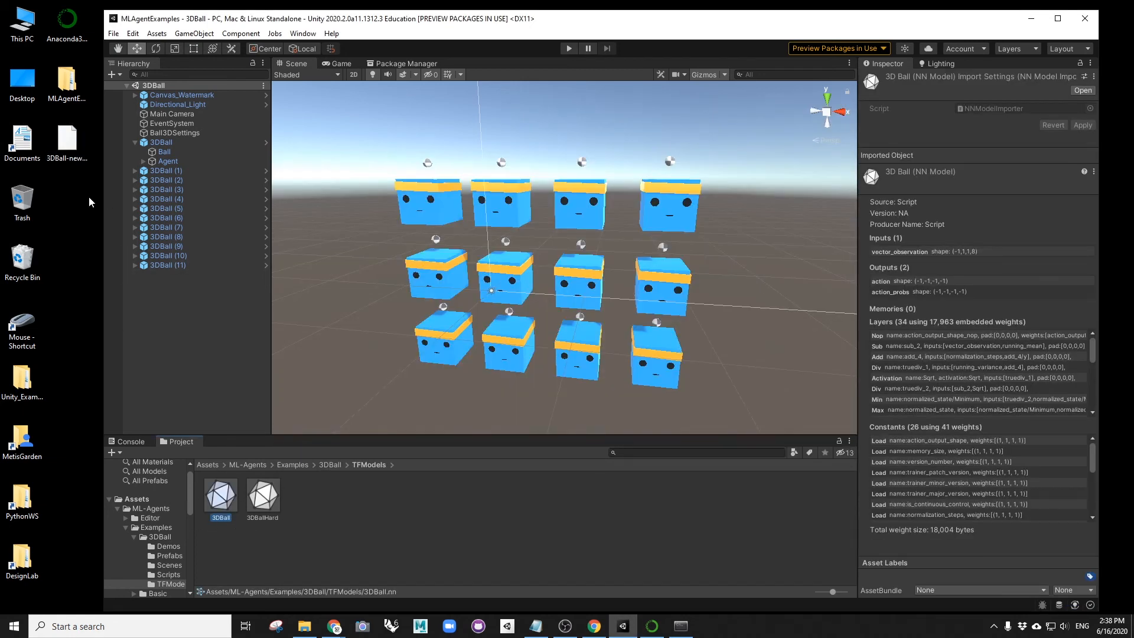
pyautogui.click(70, 160)
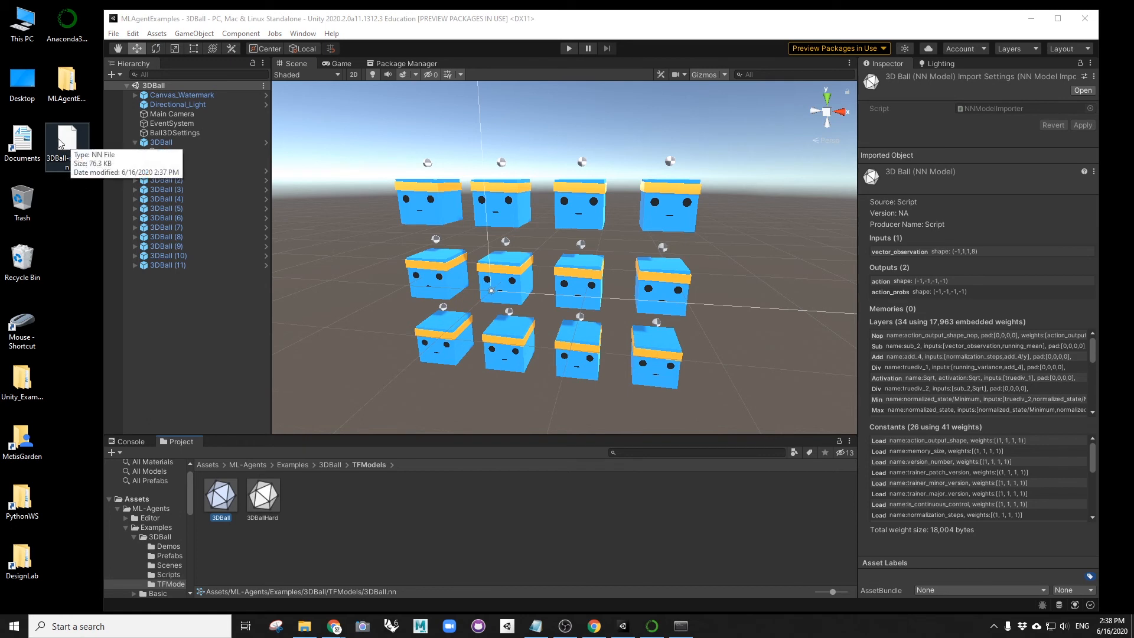
pyautogui.moveTo(70, 146); pyautogui.dragTo(305, 512)
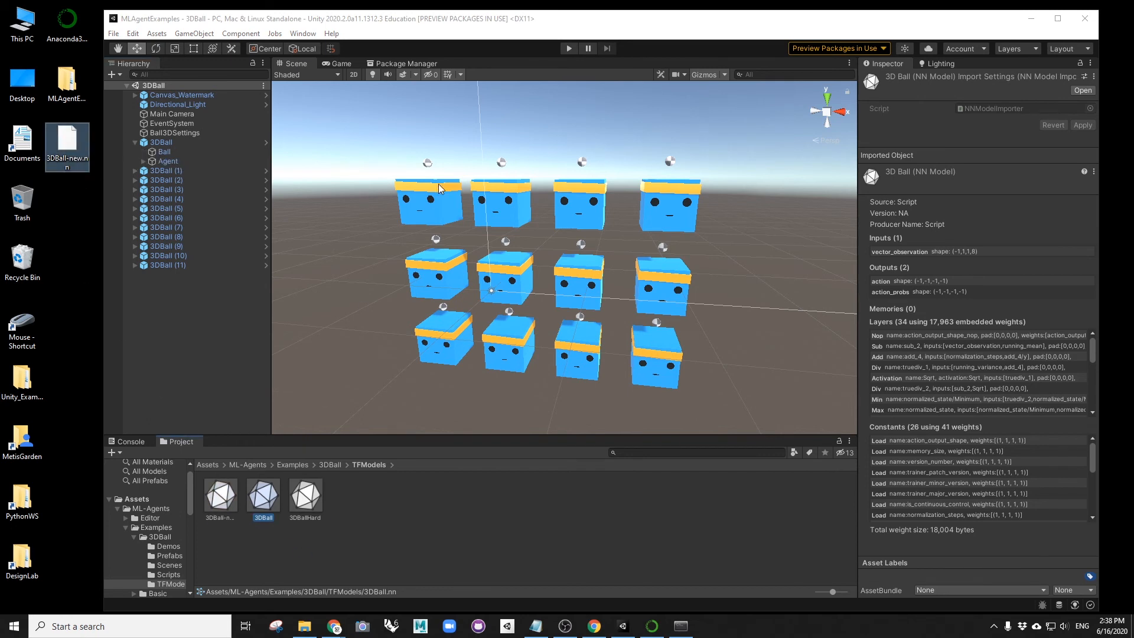
# - Open the 3DBall prefab from the Examples\3DBall\Prefabs folder and select its Agent object
pyautogui.click(442, 209)
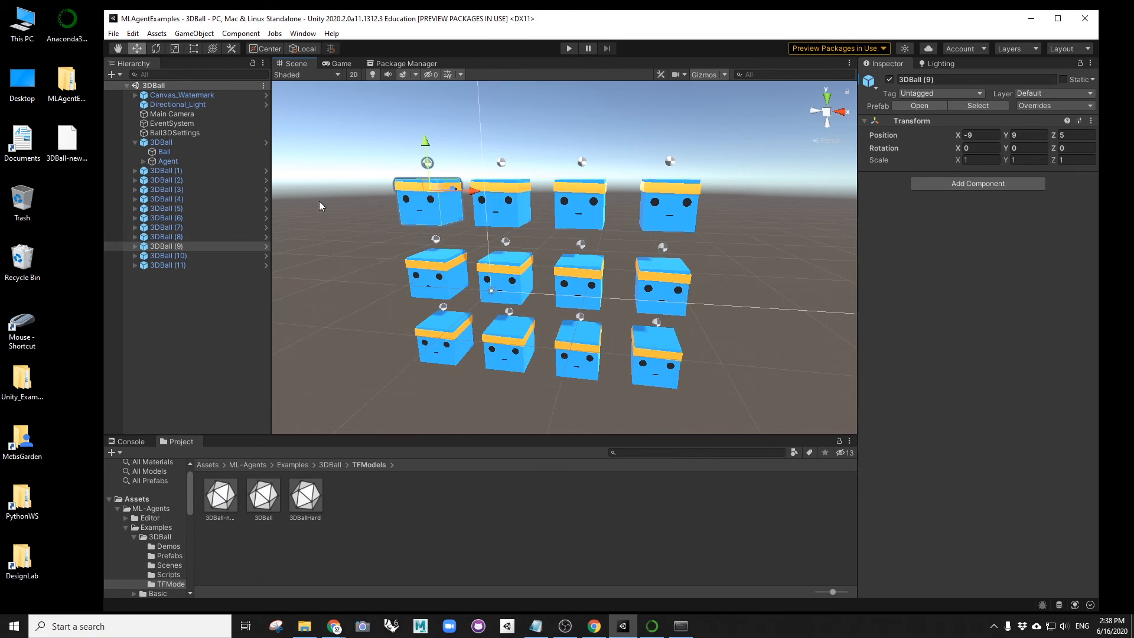
pyautogui.click(165, 152)
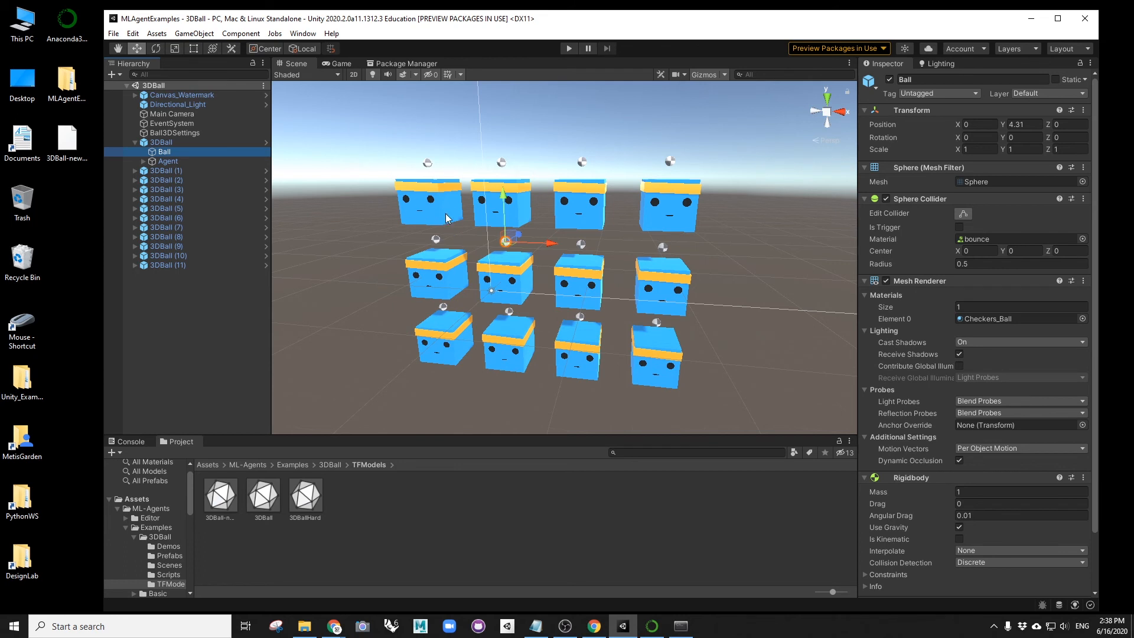
pyautogui.click(328, 466)
pyautogui.click(268, 495)
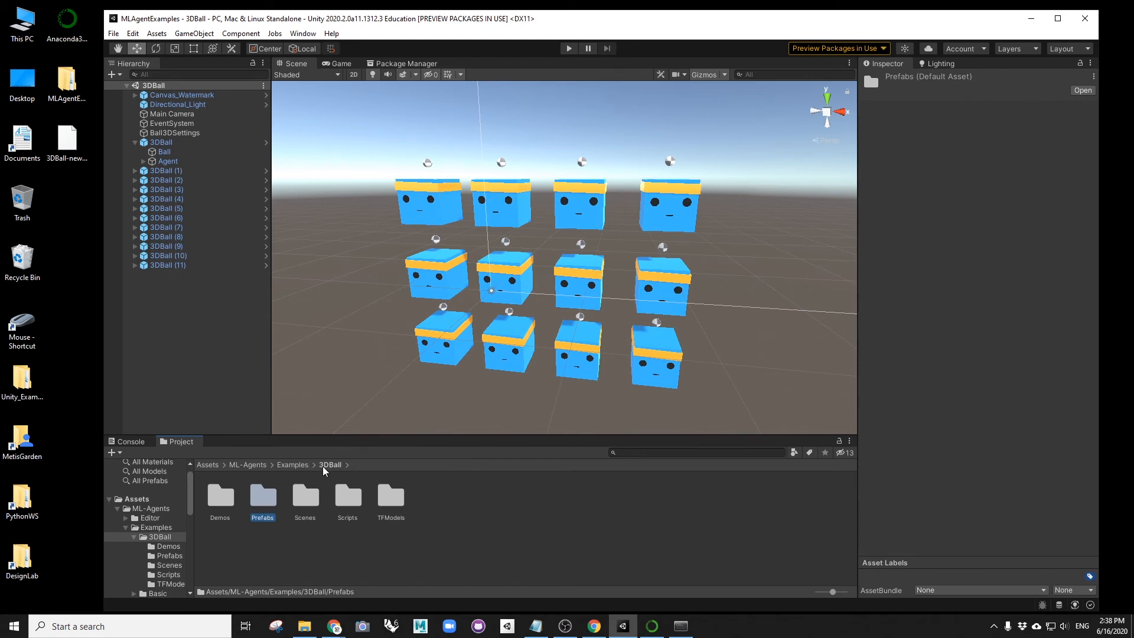
pyautogui.doubleClick(269, 499)
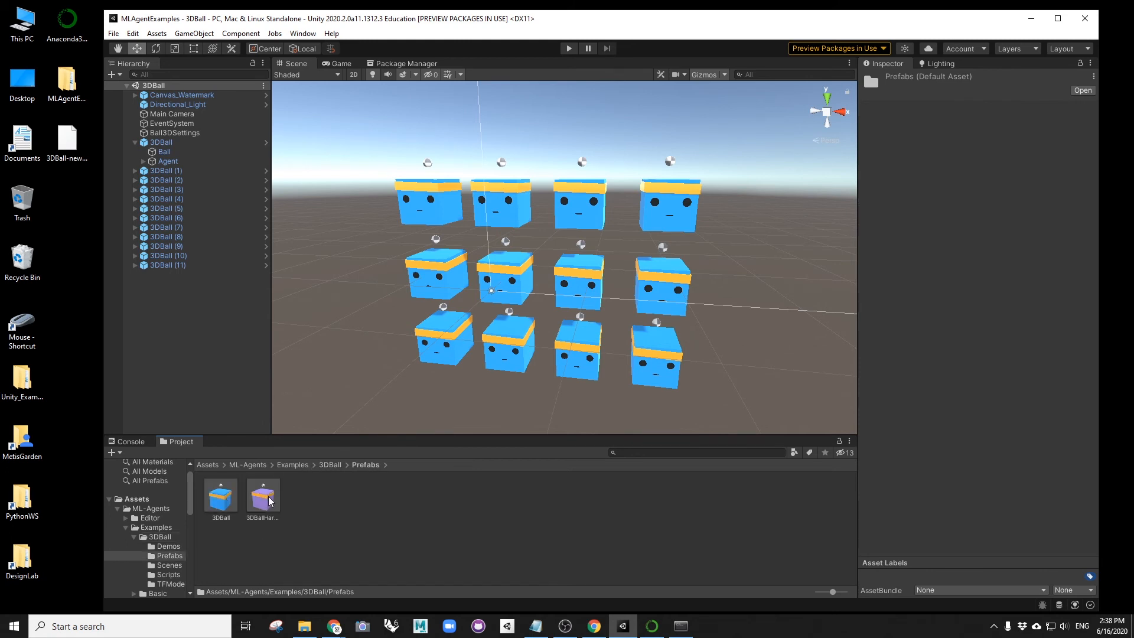
pyautogui.doubleClick(221, 498)
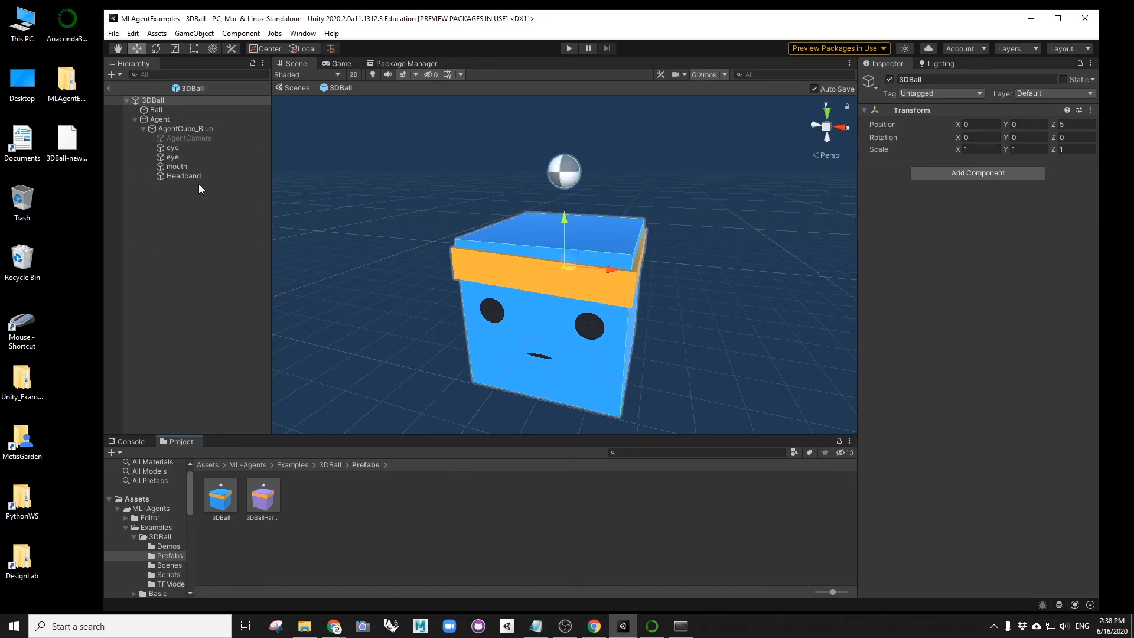
pyautogui.click(151, 119)
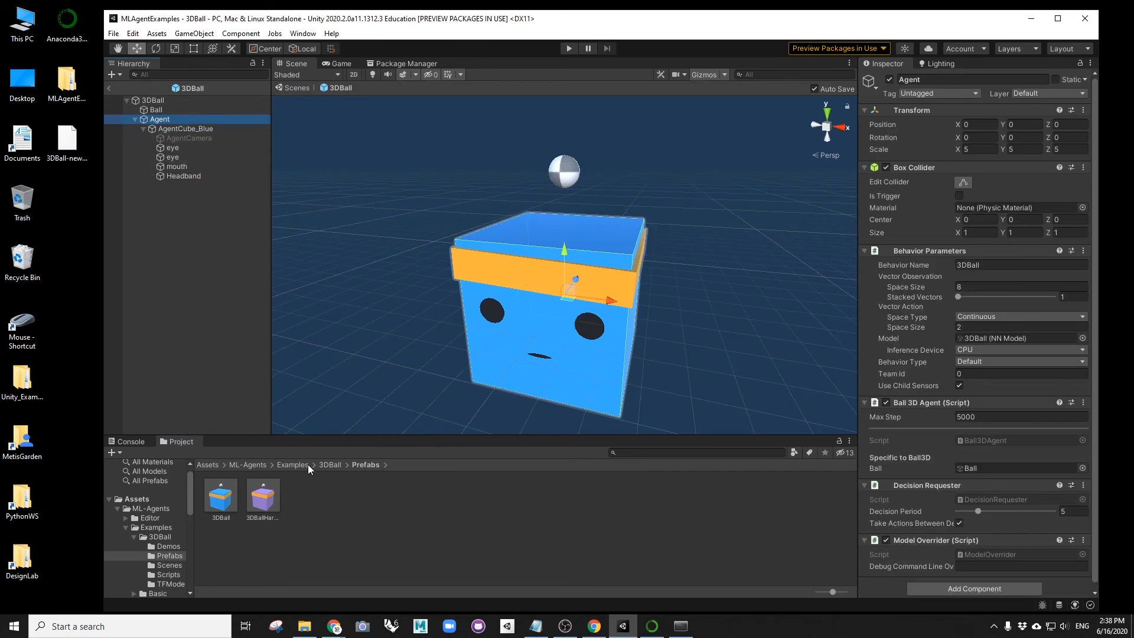
# - Assign the 3DBall-new model from TFModels to the prefab Agent's Behavior Parameters, and return to the scene
pyautogui.click(330, 465)
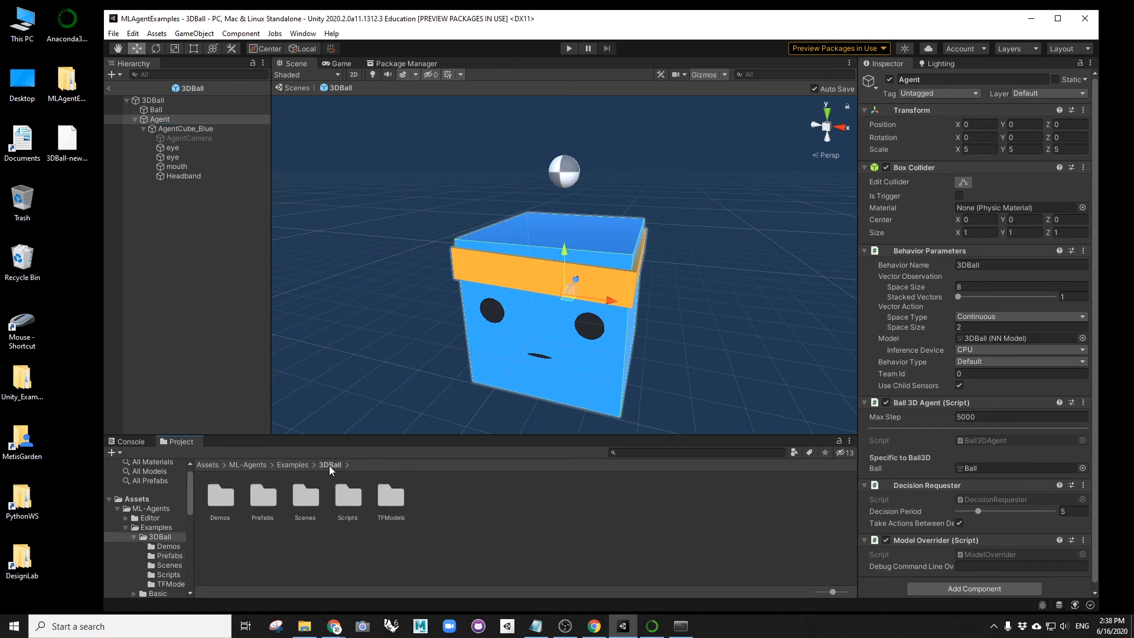
pyautogui.doubleClick(398, 501)
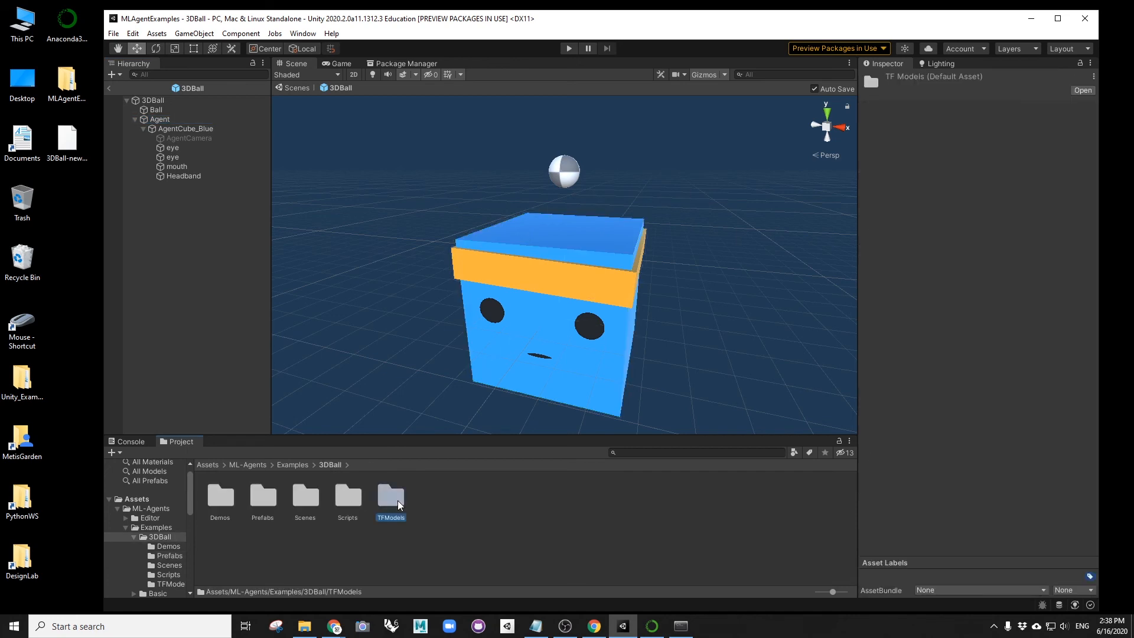
pyautogui.click(221, 497)
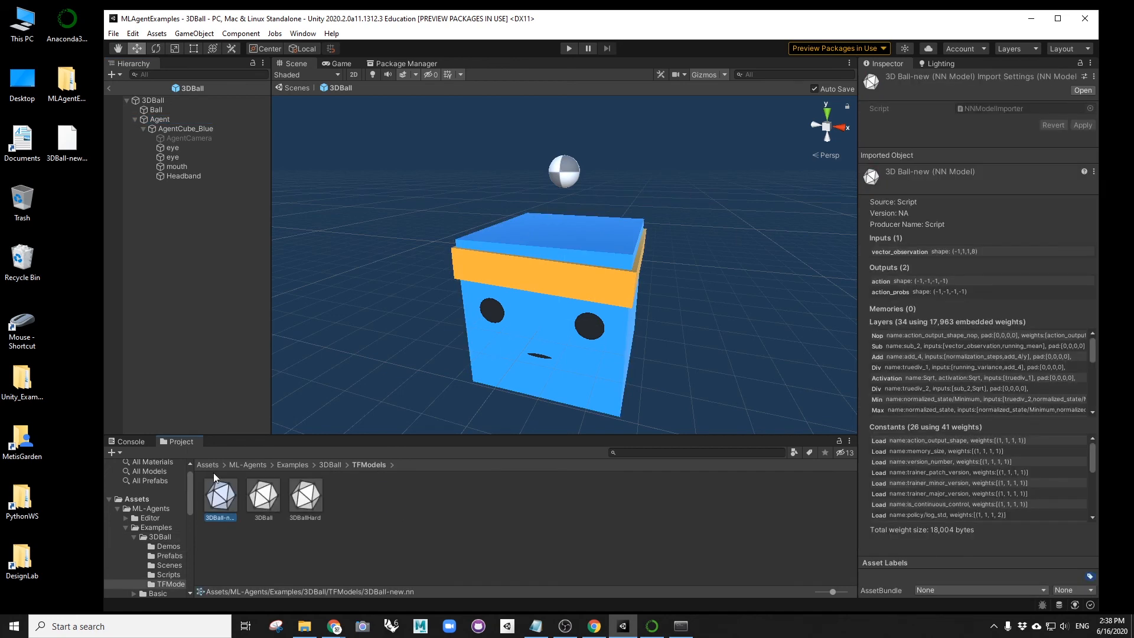
pyautogui.click(160, 120)
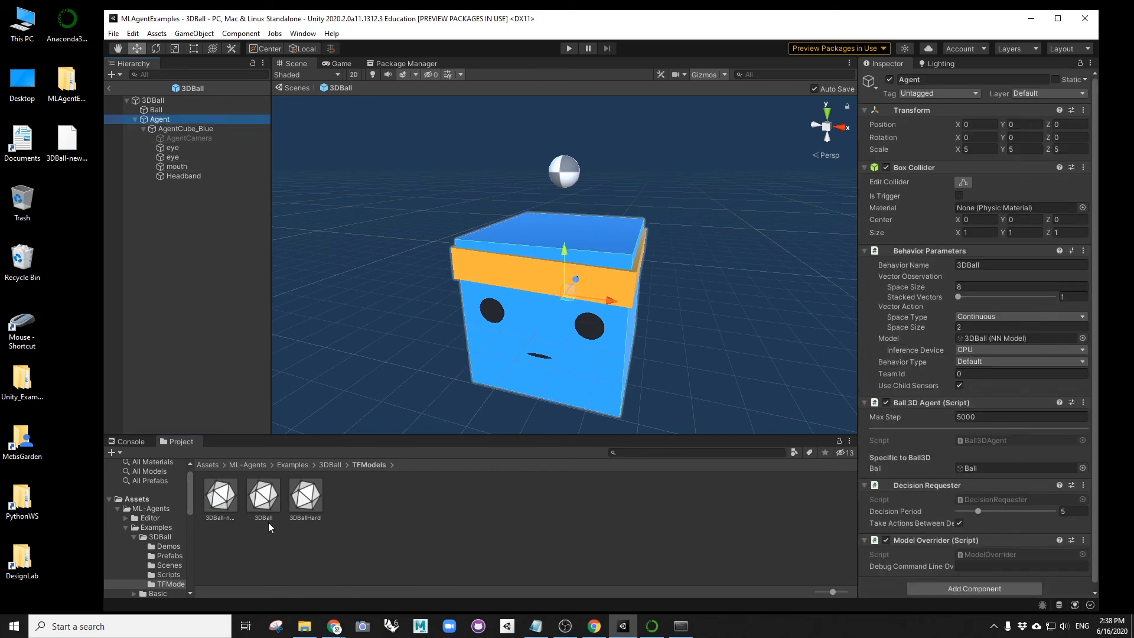
pyautogui.moveTo(221, 497); pyautogui.dragTo(966, 338)
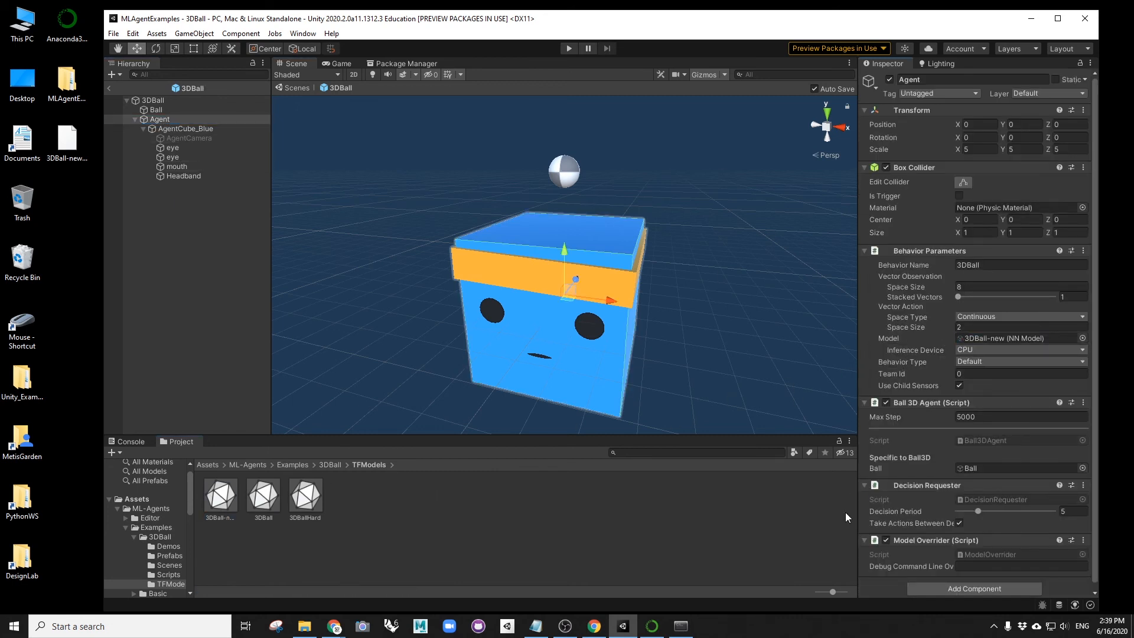
pyautogui.click(109, 88)
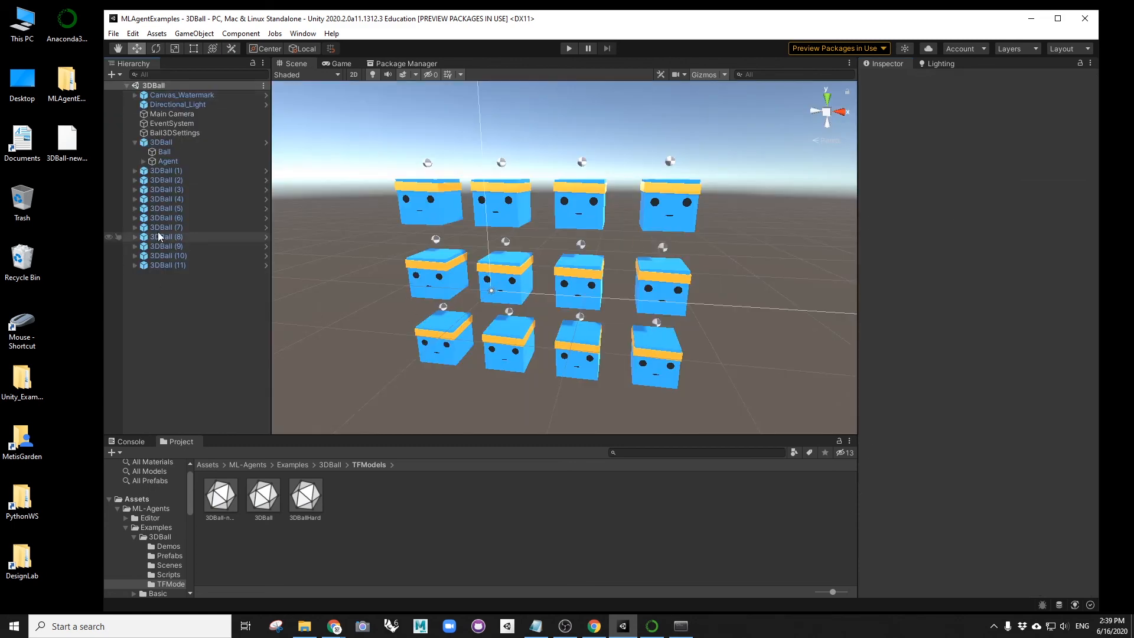
# - Check the model assigned to the Agent in 3DBall (8), and play and stop the scene to test it
pyautogui.click(135, 236)
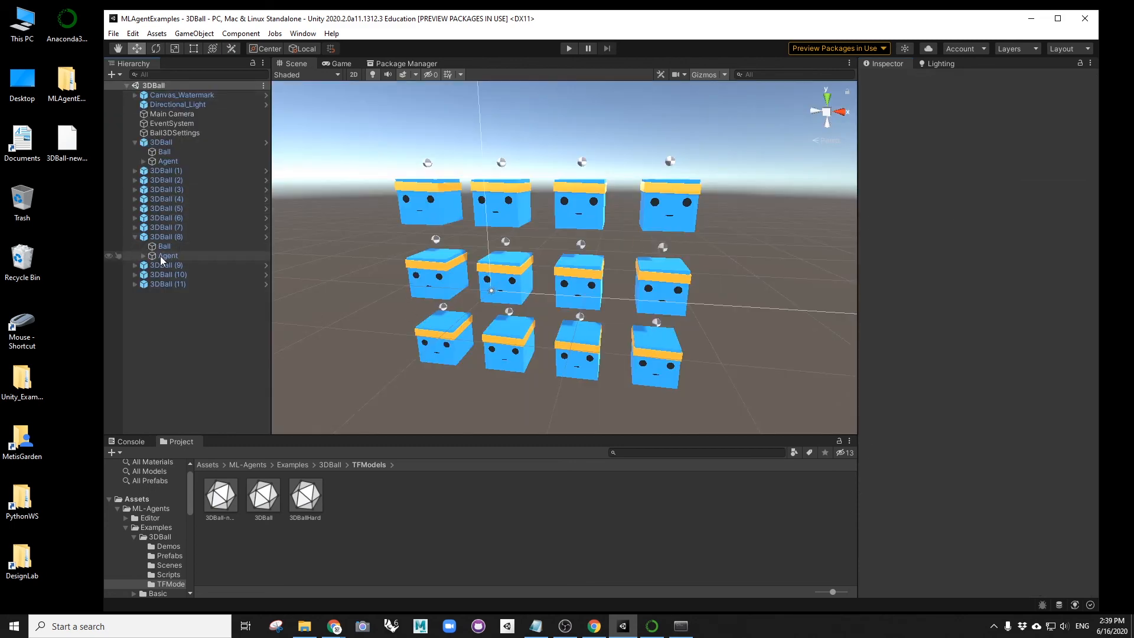
pyautogui.click(176, 256)
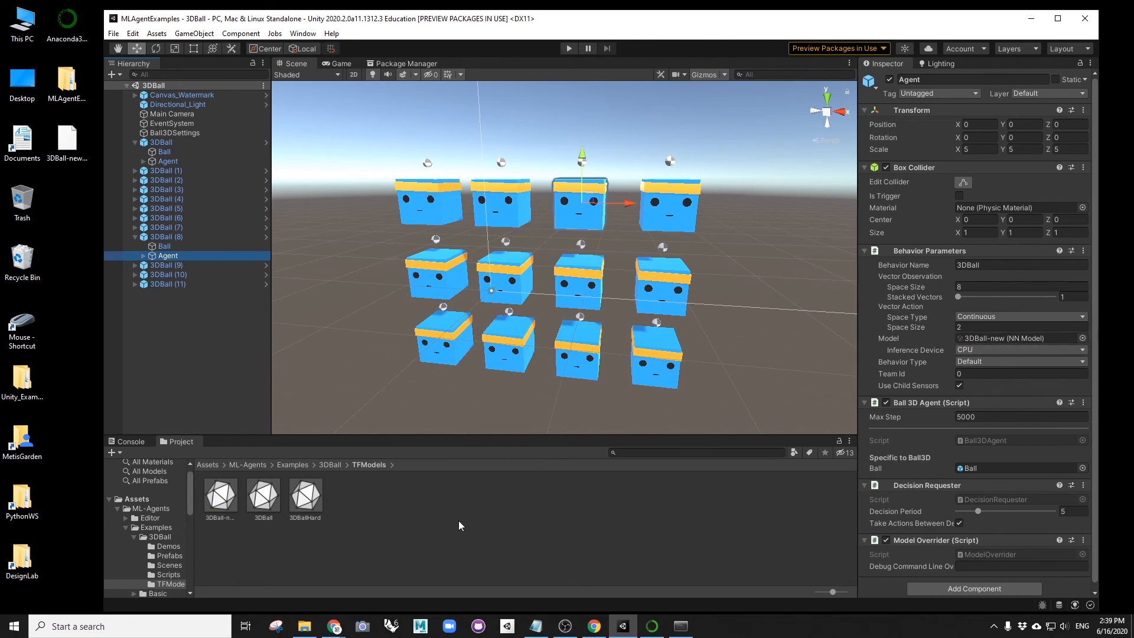
pyautogui.click(570, 49)
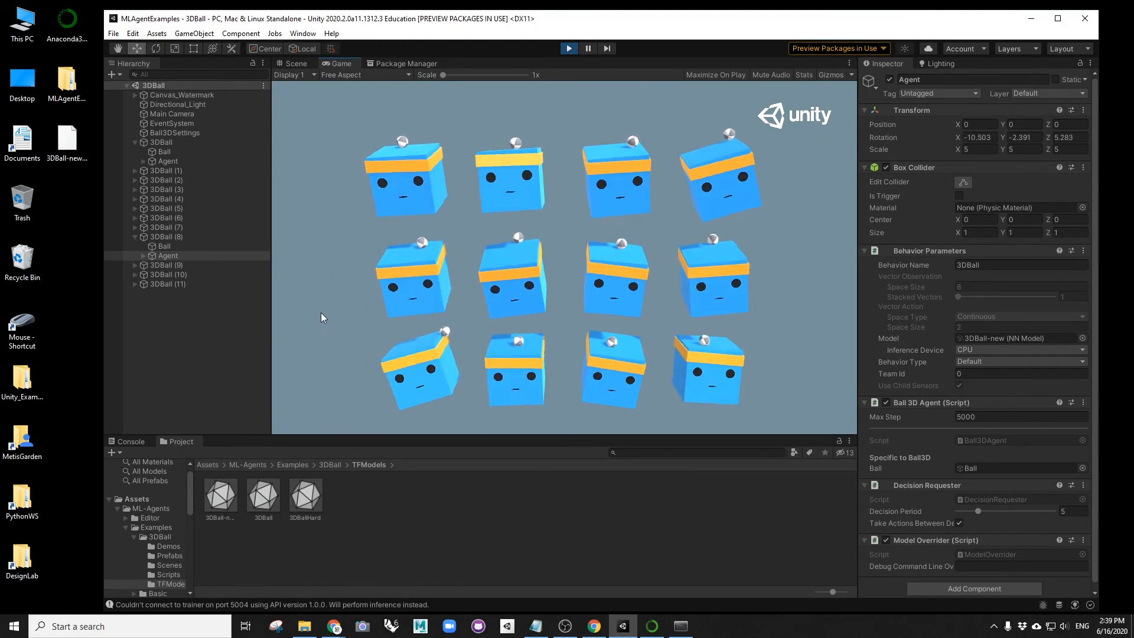
pyautogui.click(569, 49)
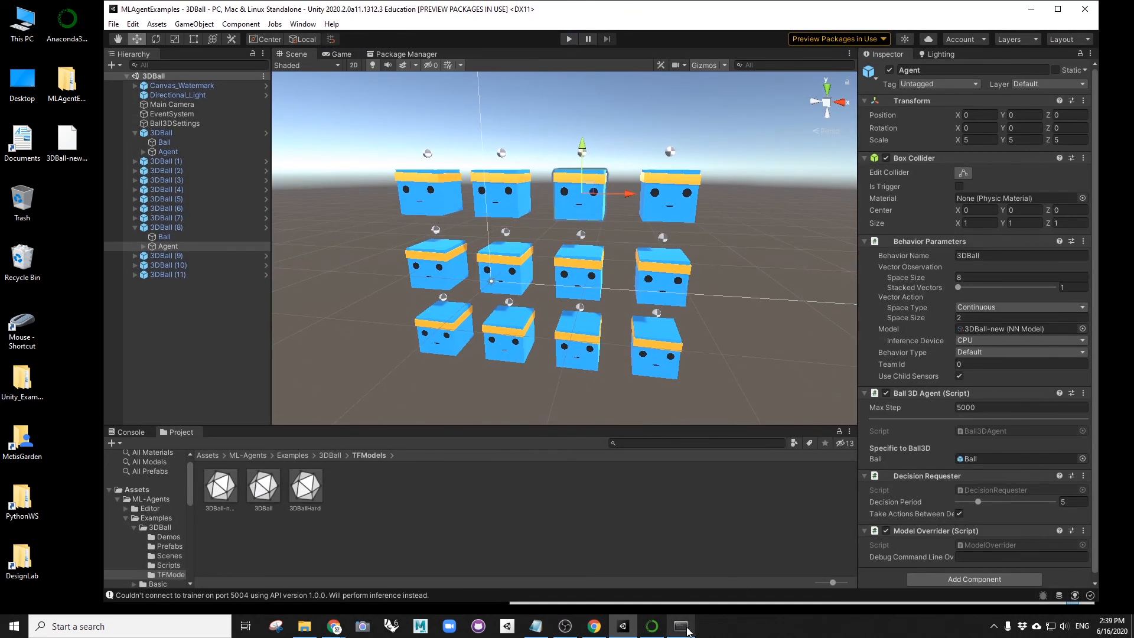
# - Bring the Anaconda Prompt forward, enlarge it, and review the training log from the hyperparameters to the model export
pyautogui.moveTo(687, 631)
pyautogui.click(684, 592)
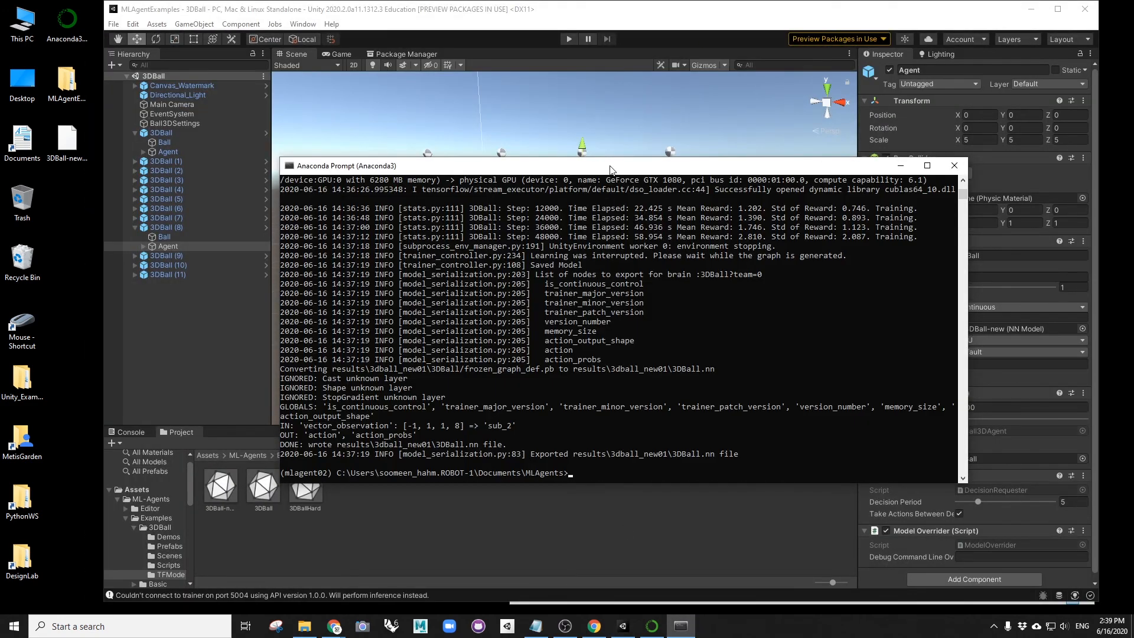
pyautogui.moveTo(611, 170); pyautogui.dragTo(567, 127)
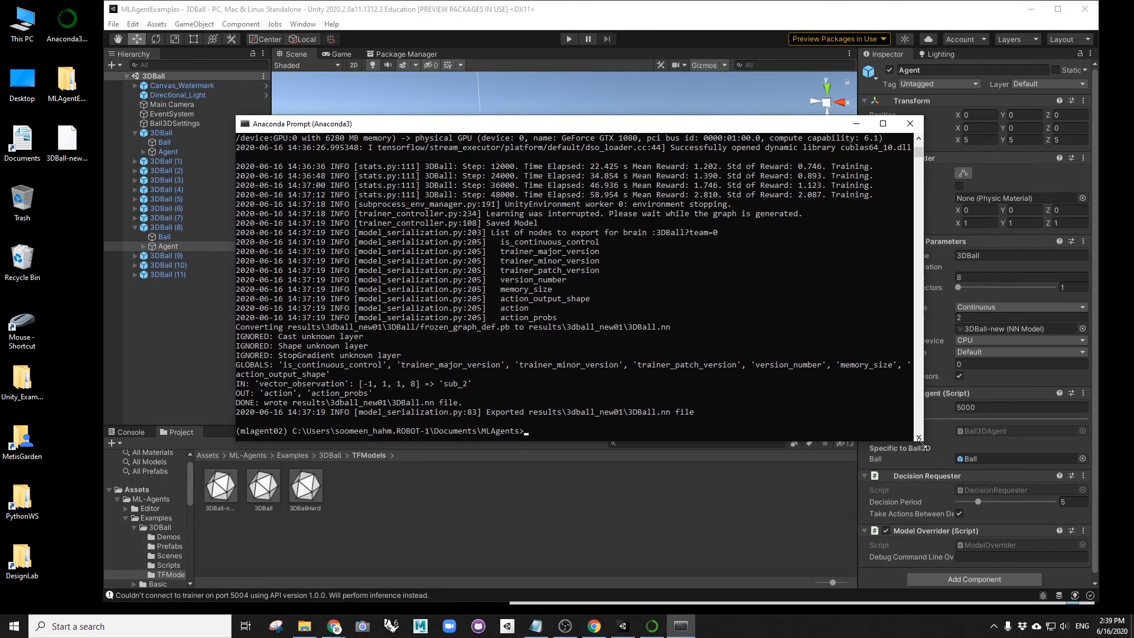
pyautogui.moveTo(919, 437); pyautogui.dragTo(996, 452)
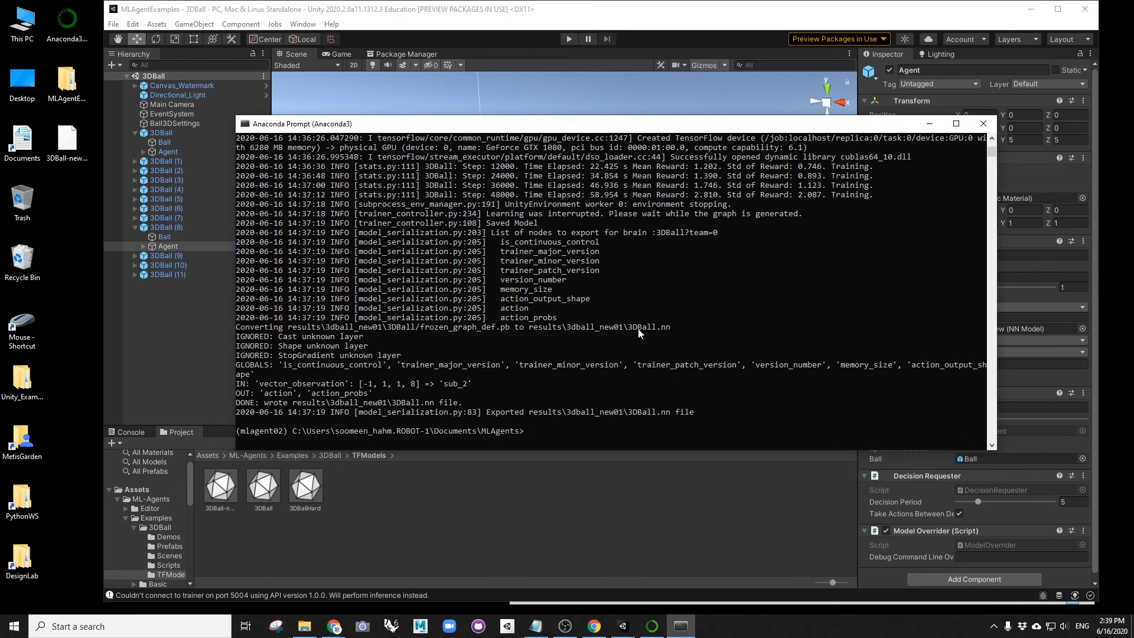
pyautogui.scroll(9, 845, 219)
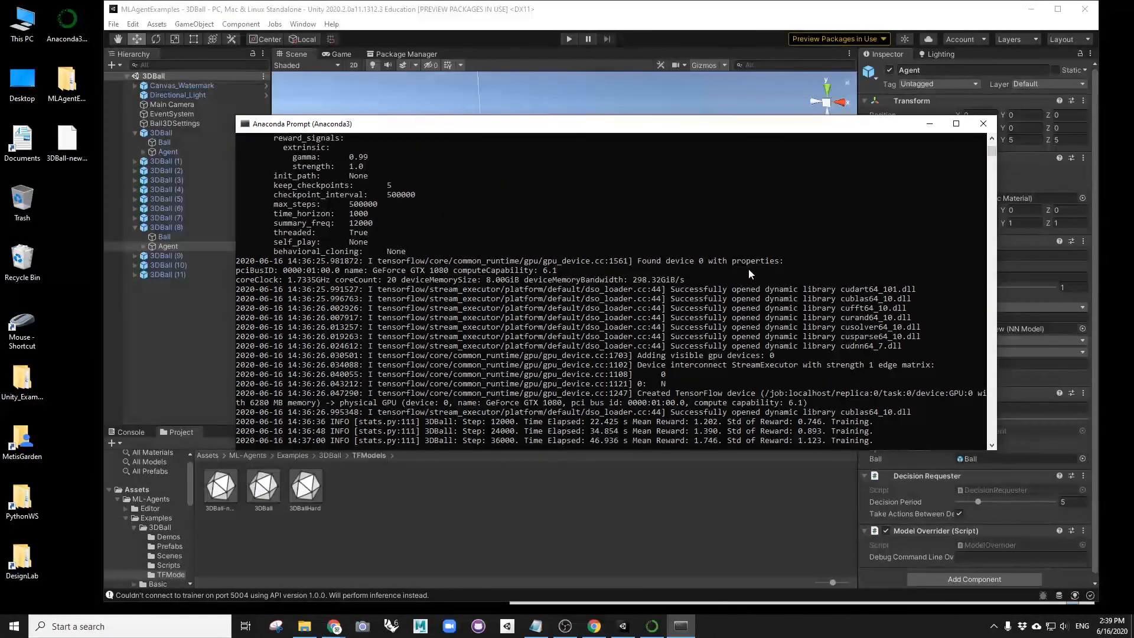
pyautogui.scroll(14, 724, 351)
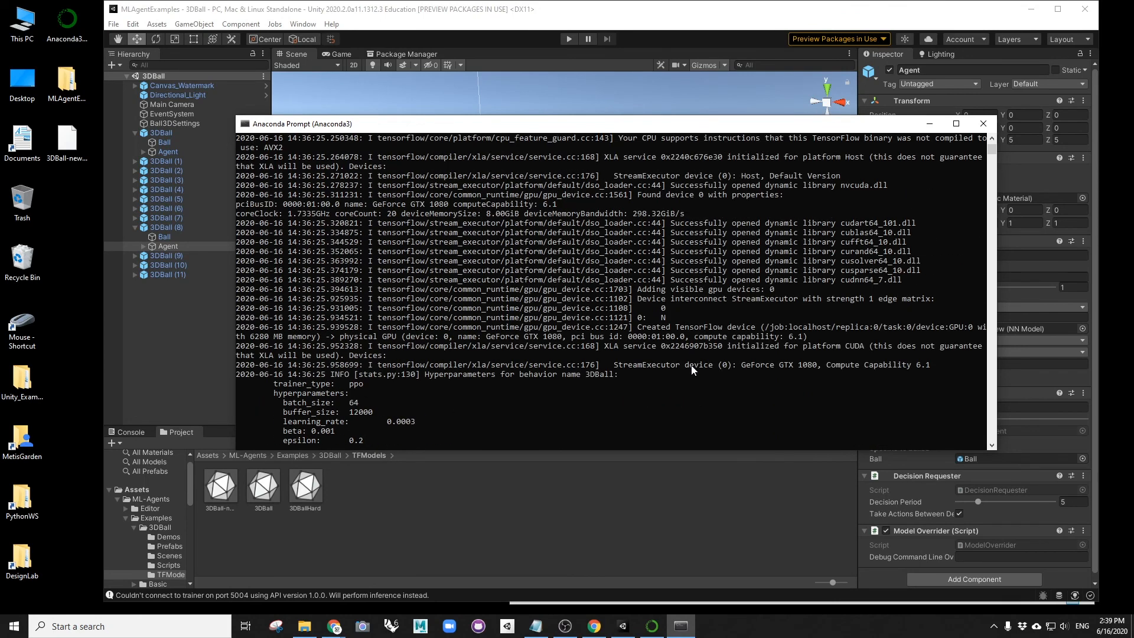
pyautogui.scroll(-20, 721, 315)
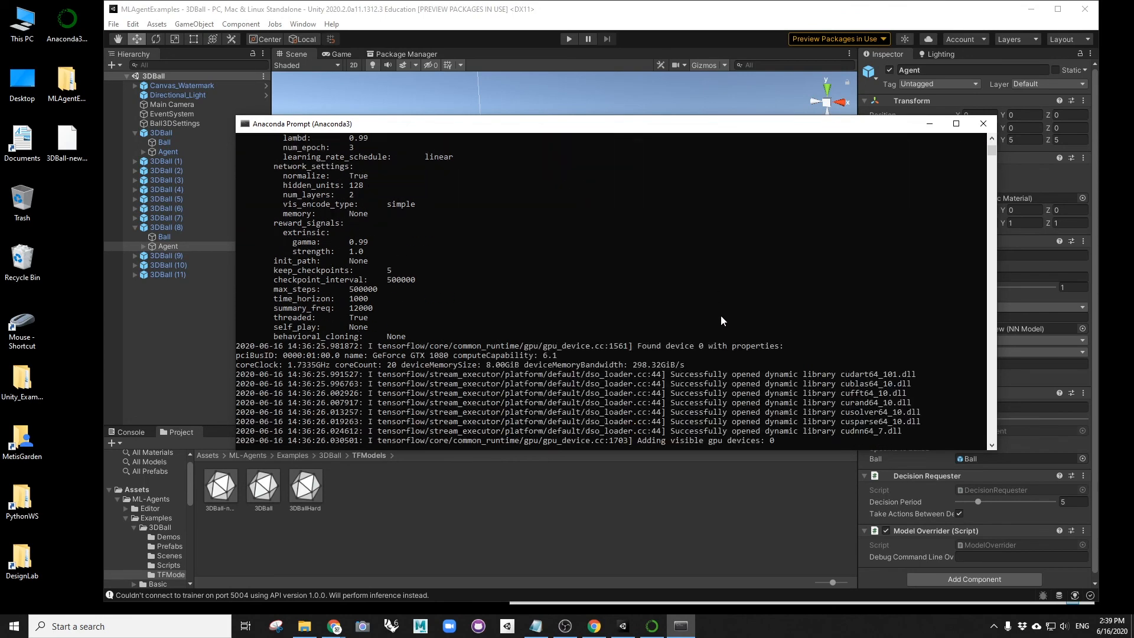
pyautogui.scroll(5, 590, 372)
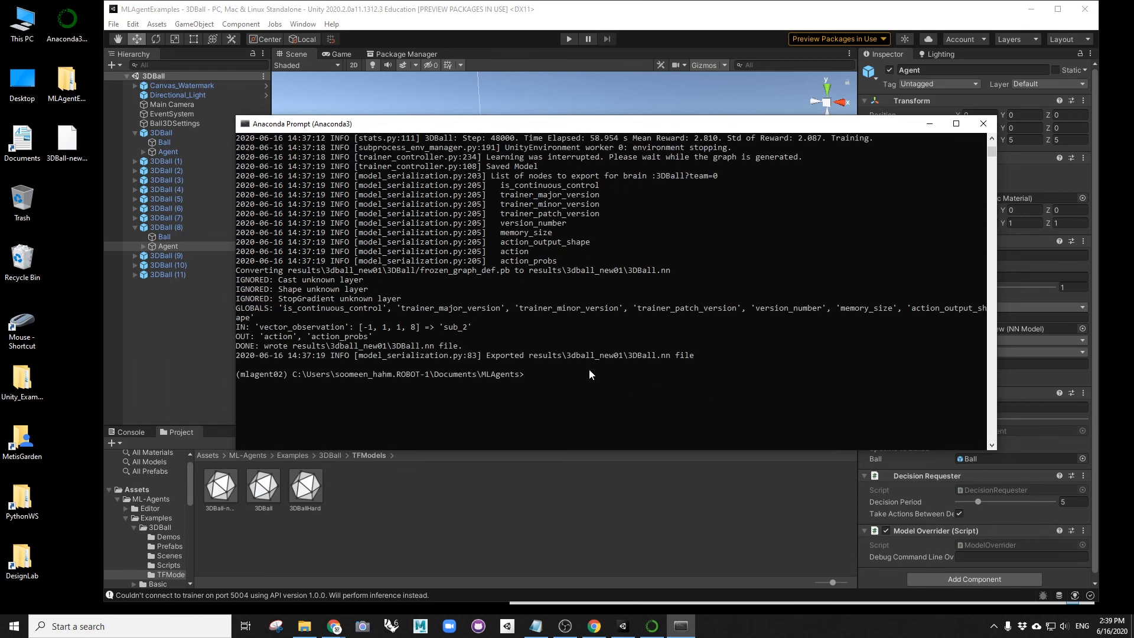
# - Start an mlagents-learn command, and copy the path of 3DBall.yaml from the ml-agents-release_3\config\ppo folder
pyautogui.write('mlagents-learn')
pyautogui.click(304, 626)
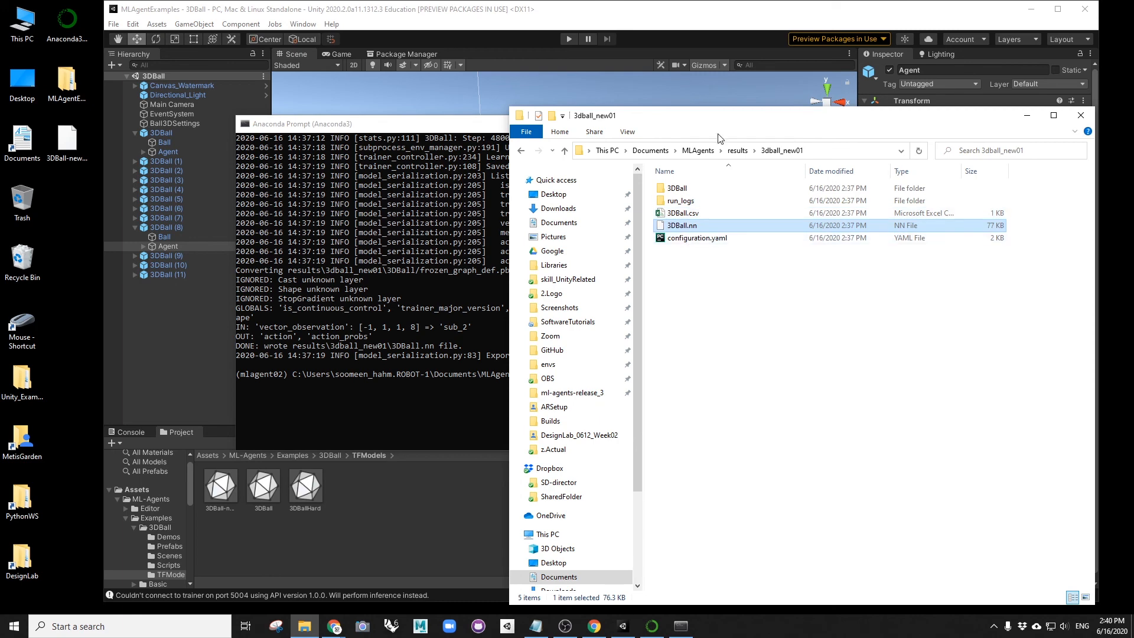
pyautogui.click(698, 151)
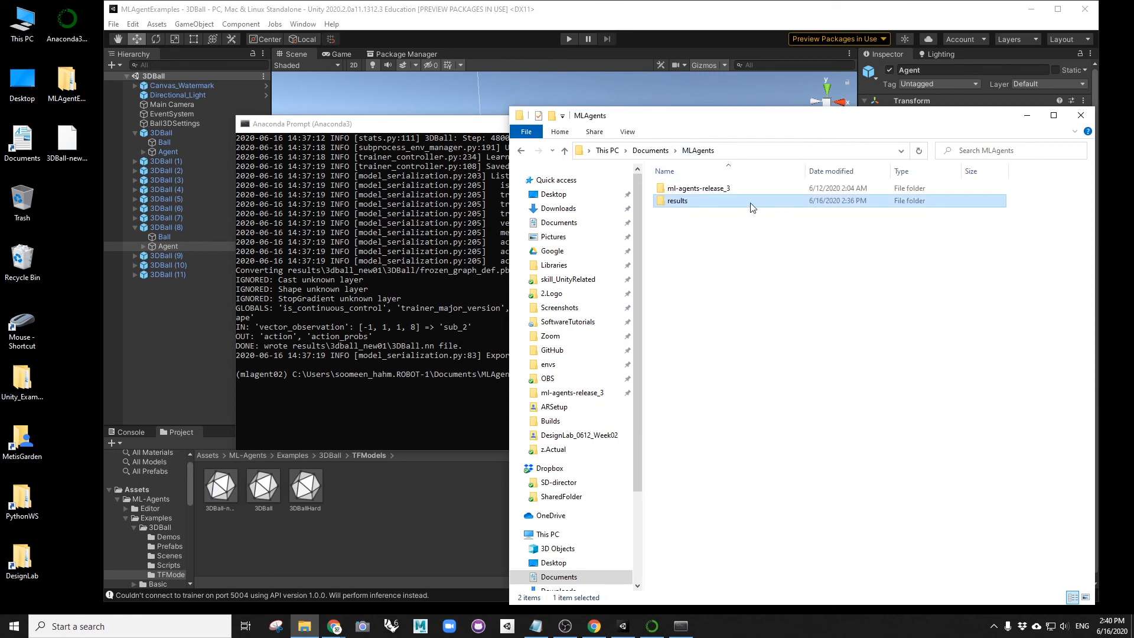
pyautogui.doubleClick(696, 195)
pyautogui.doubleClick(697, 240)
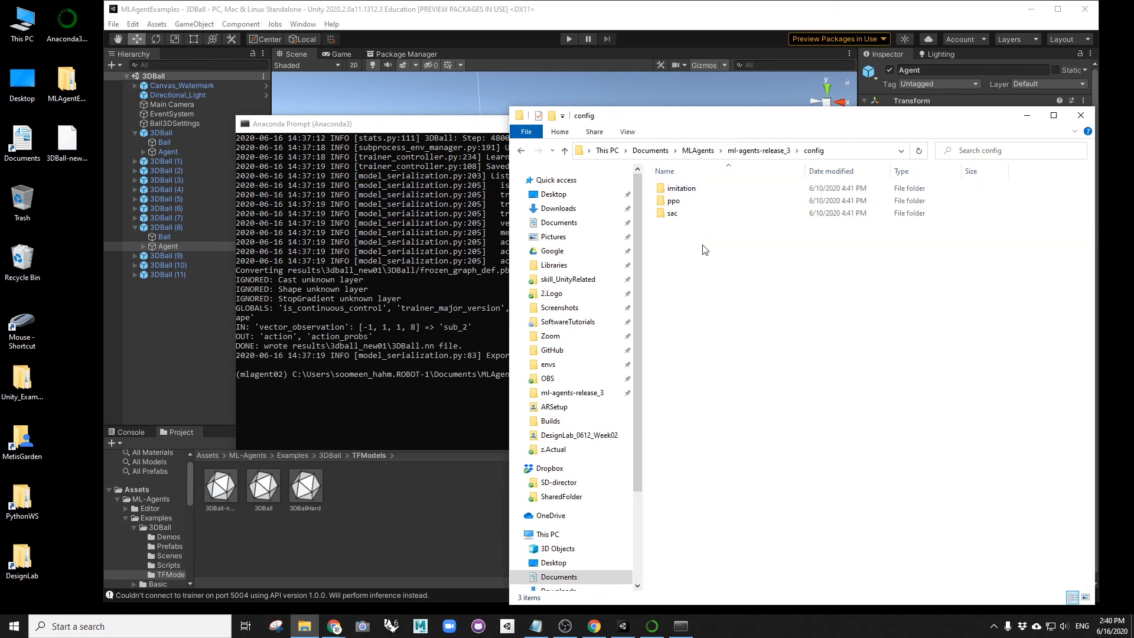
pyautogui.doubleClick(689, 202)
pyautogui.click(690, 192)
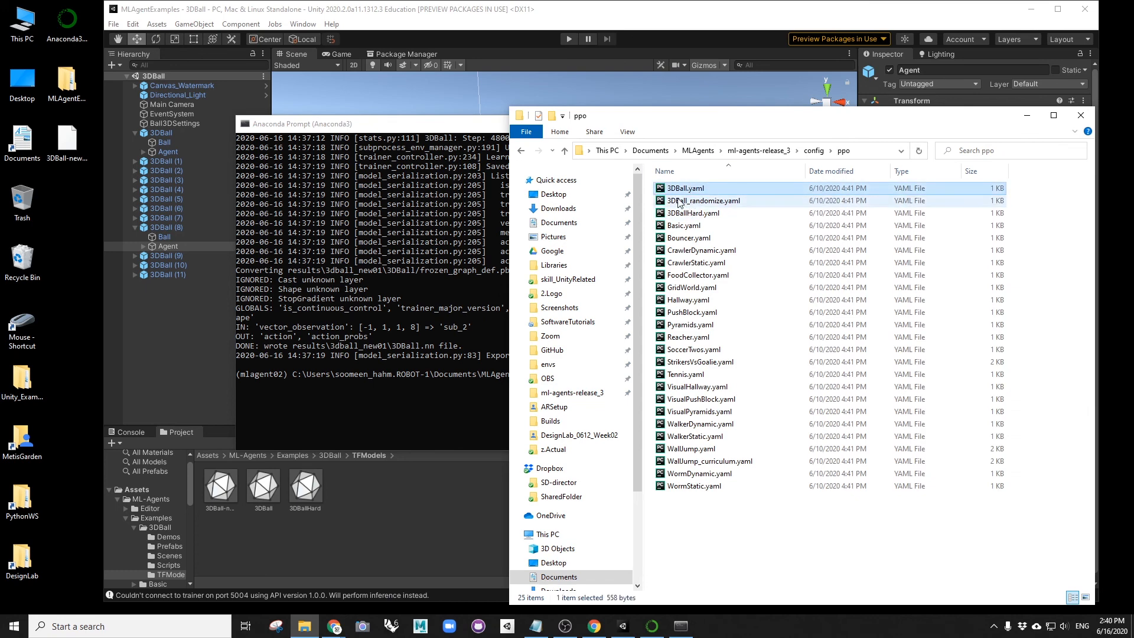
pyautogui.click(560, 132)
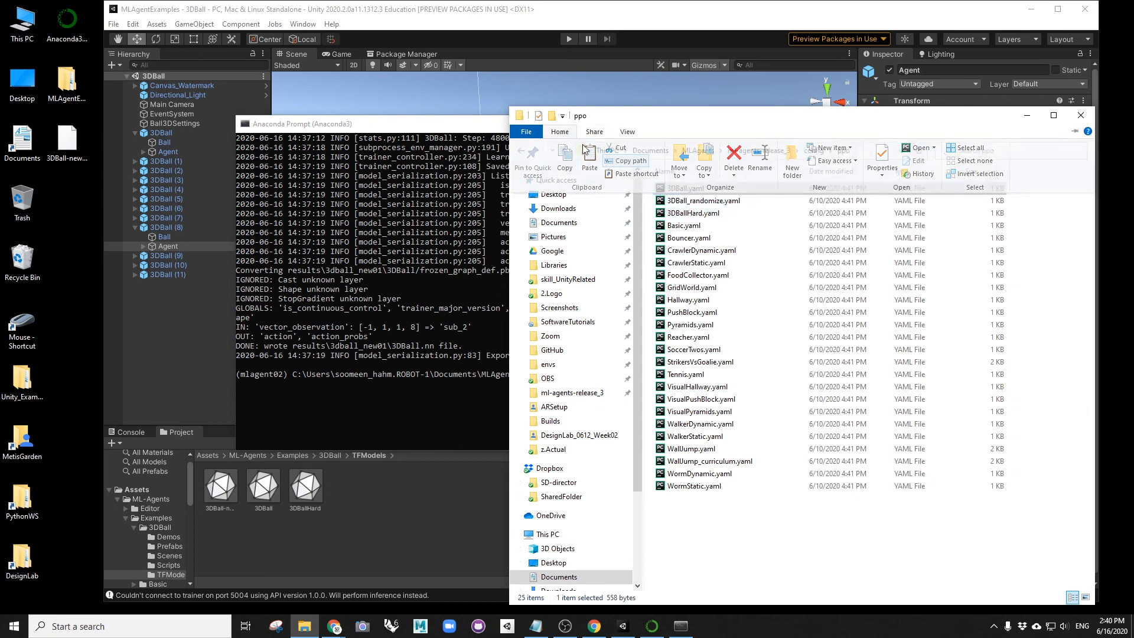
# - Add the copied 3DBall.yaml path and the options --run-id 3dball_new01 --resume to the mlagents-learn command
pyautogui.click(498, 125)
pyautogui.write('"C:\\Users\\soomeen_hahm.ROBOT-1\\Documents\\MLAgents\\ml-agents-release_3\\config\\ppo\\3DBall.yaml"')
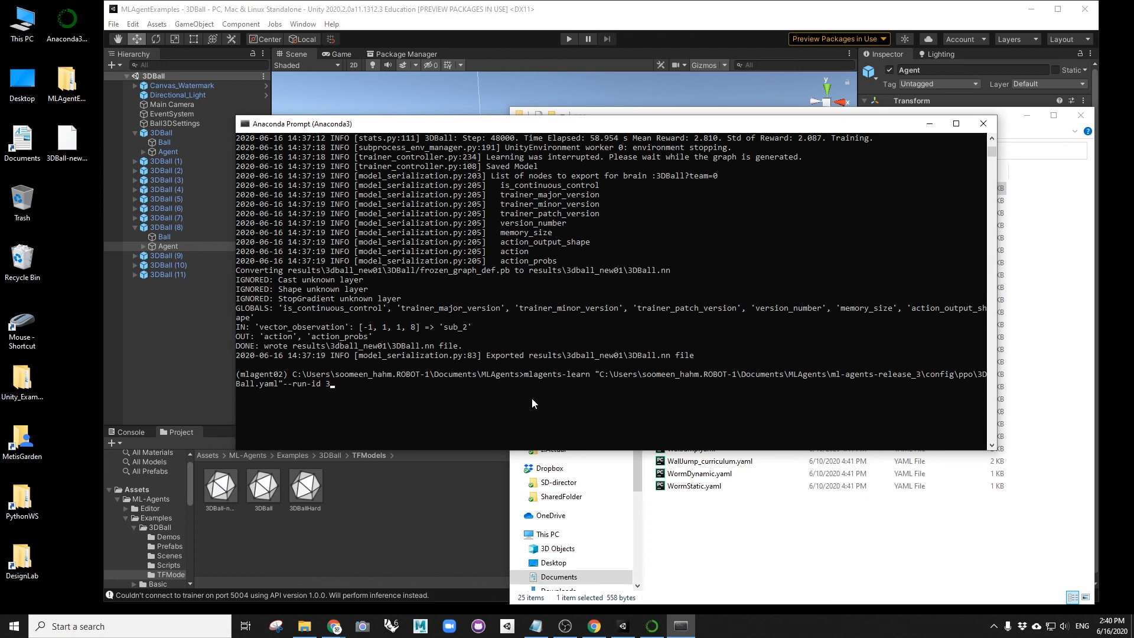
pyautogui.write('all_new01 --resume')
# - Check the run folder's name in MLAgents\results, and try to run the mlagents-learn command that resumes 3dball_new01
pyautogui.click(738, 557)
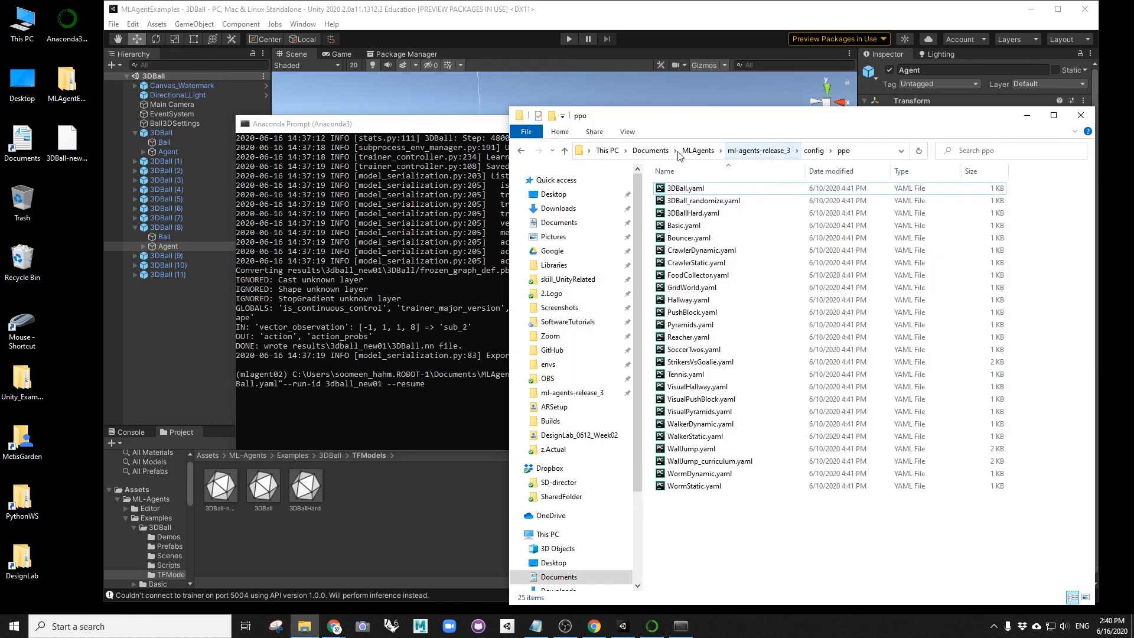
pyautogui.click(698, 151)
pyautogui.doubleClick(678, 200)
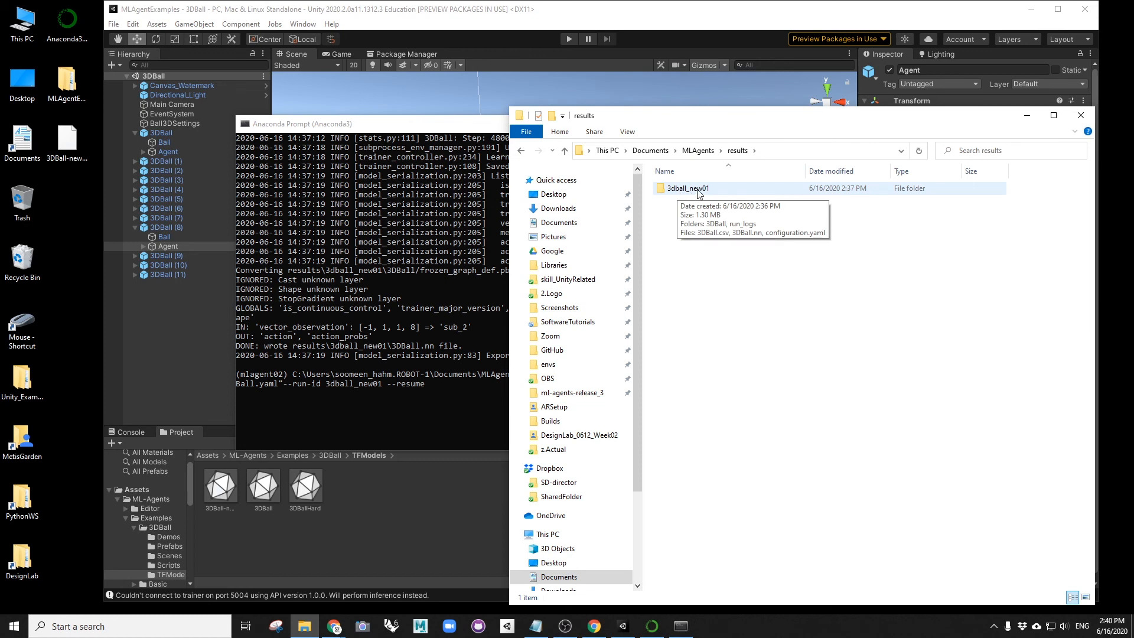
pyautogui.click(456, 338)
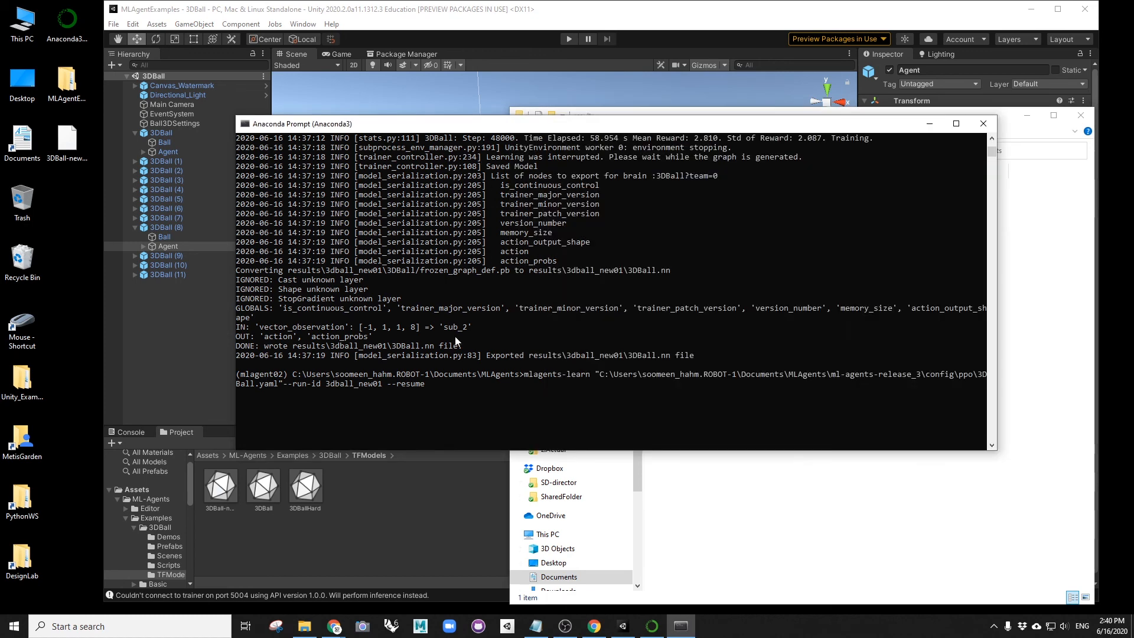
pyautogui.press('Return')
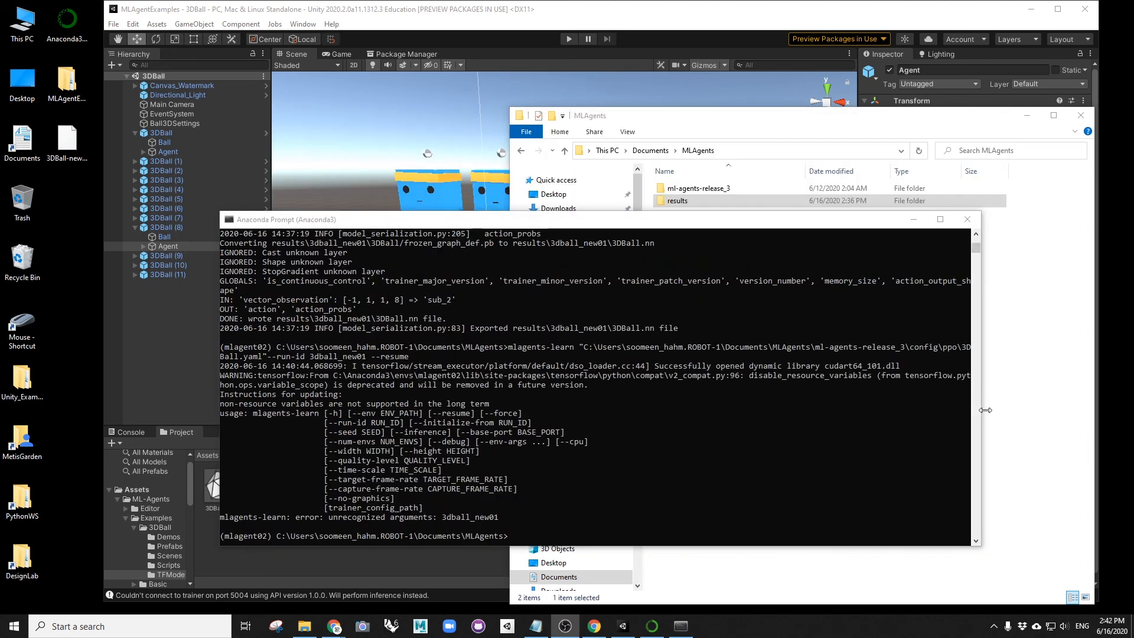
# - Widen the Anaconda Prompt and run mlagents-learn with the quoted 3DBall.yaml path, a space, and --run-id=3dball_new01 --resume
pyautogui.moveTo(981, 411); pyautogui.dragTo(1104, 435)
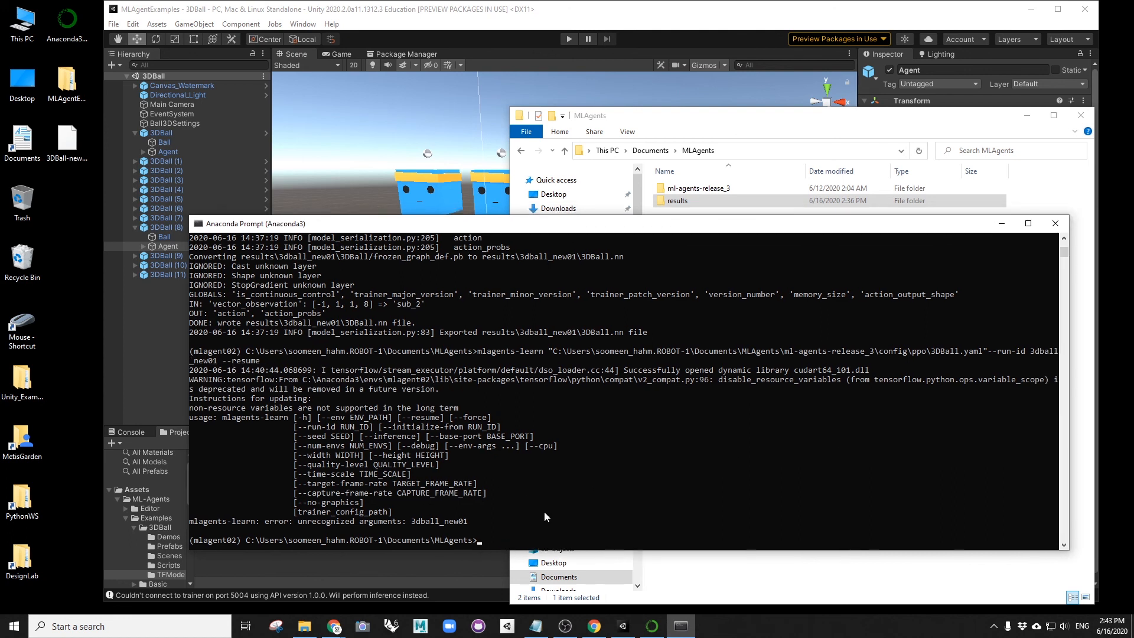
pyautogui.write('mlagents-learn')
pyautogui.write('"C:\\Users\\soomeen_hahm.ROBOT-1\\Documents\\MLAgents\\ml-agents-release_3\\config\\ppo\\3DBall.yaml"')
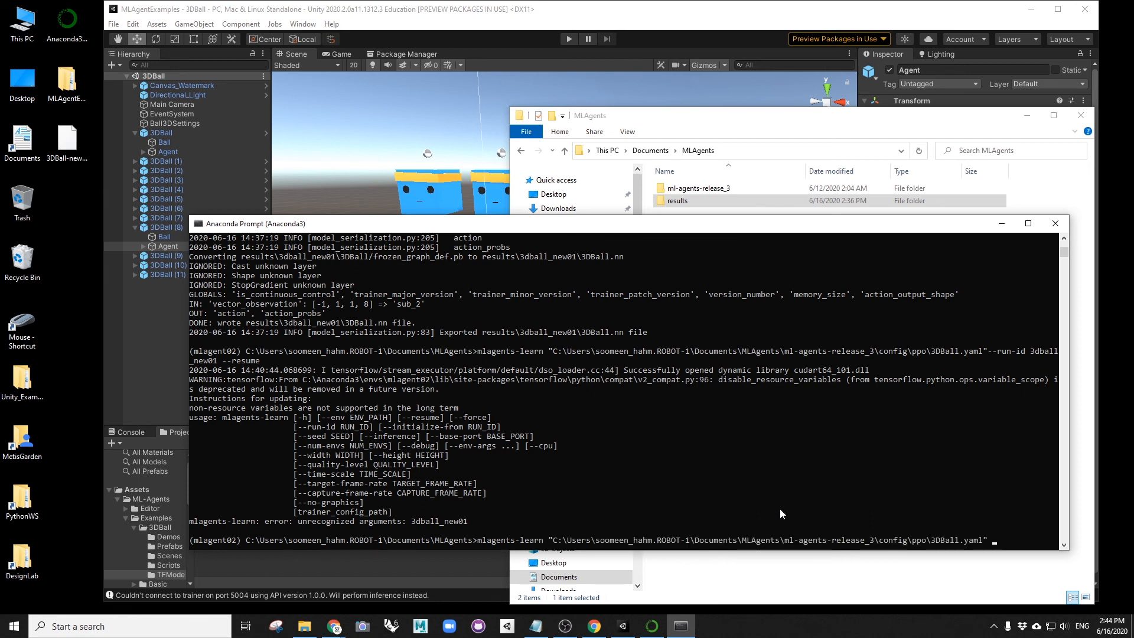
pyautogui.write('--run-id=3dbal')
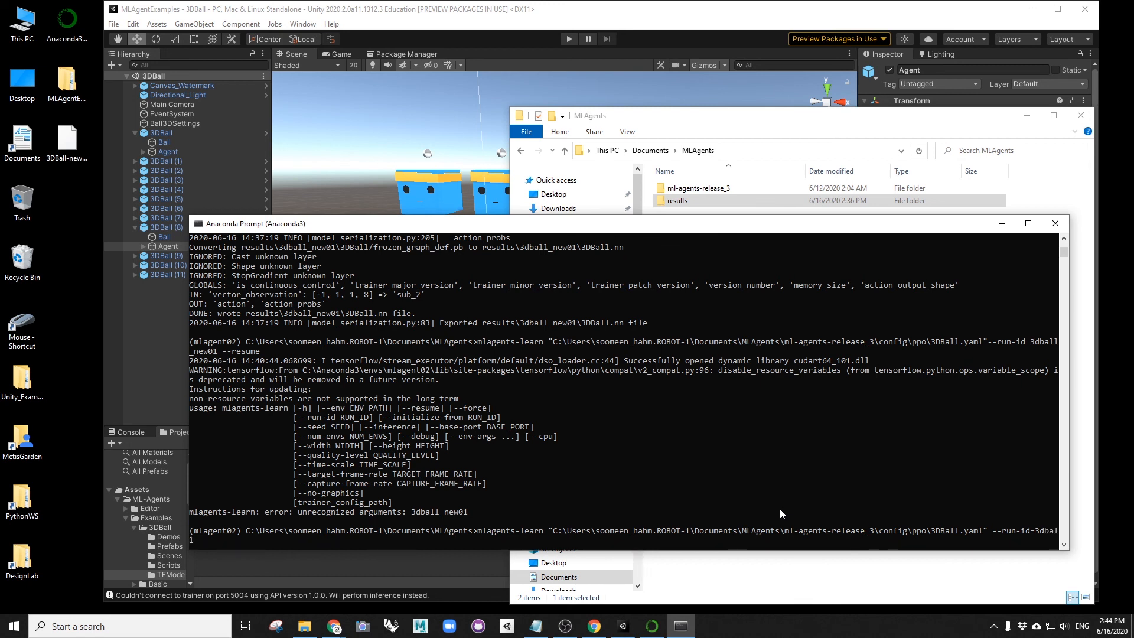
pyautogui.write('l_new01 --resume')
pyautogui.press('Return')
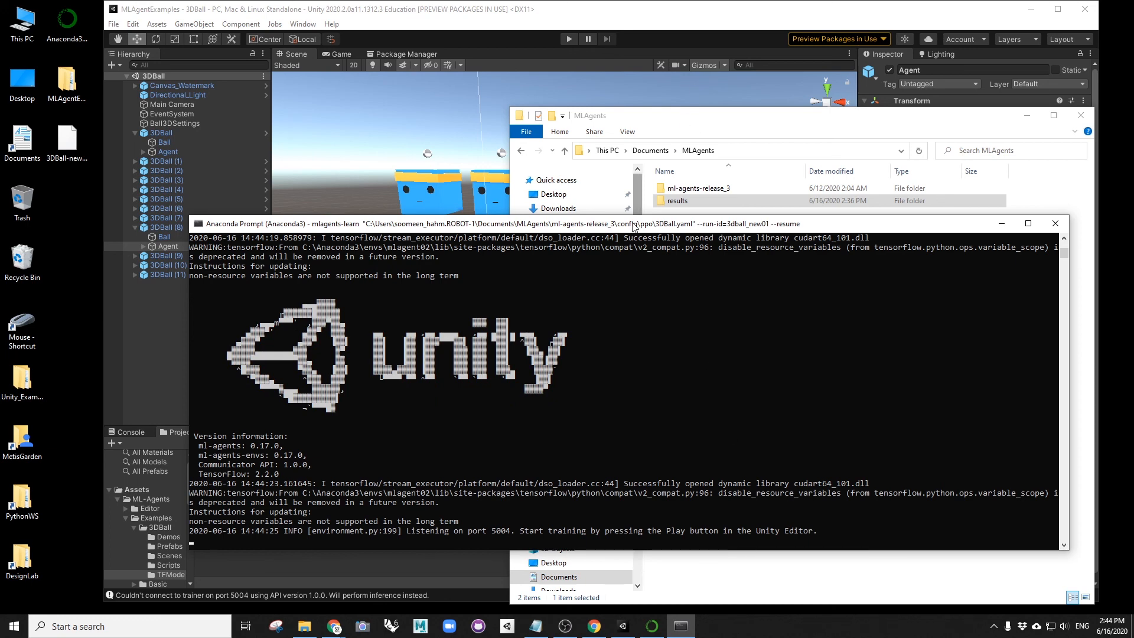
# - Play the 3DBall scene in Unity to resume training, and bring the Anaconda Prompt forward to view the log
pyautogui.click(564, 38)
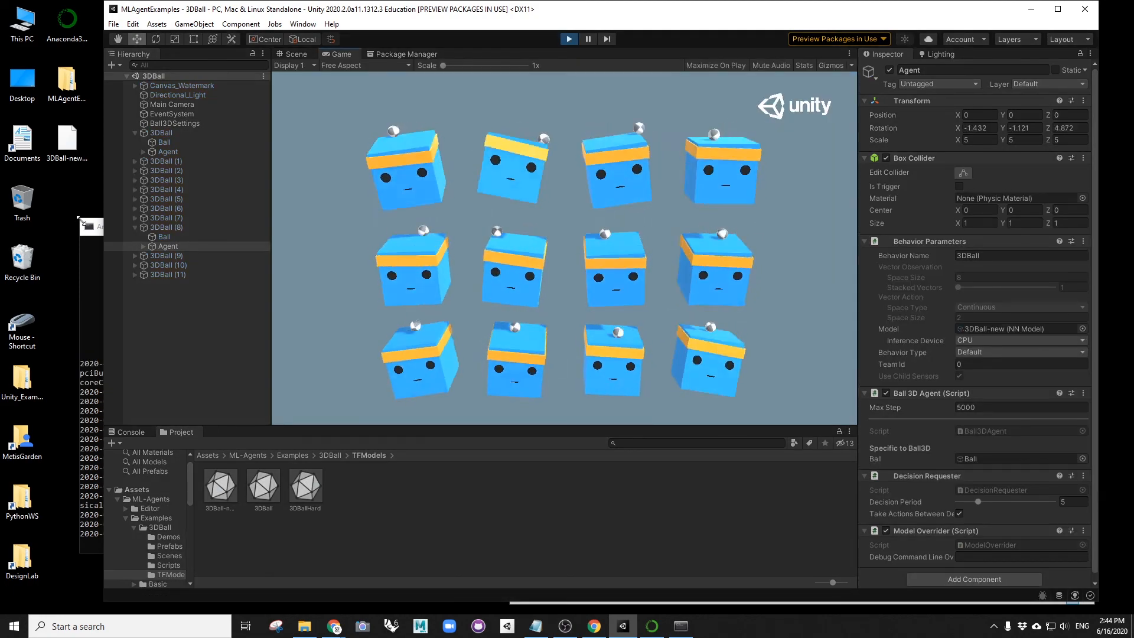
pyautogui.click(81, 220)
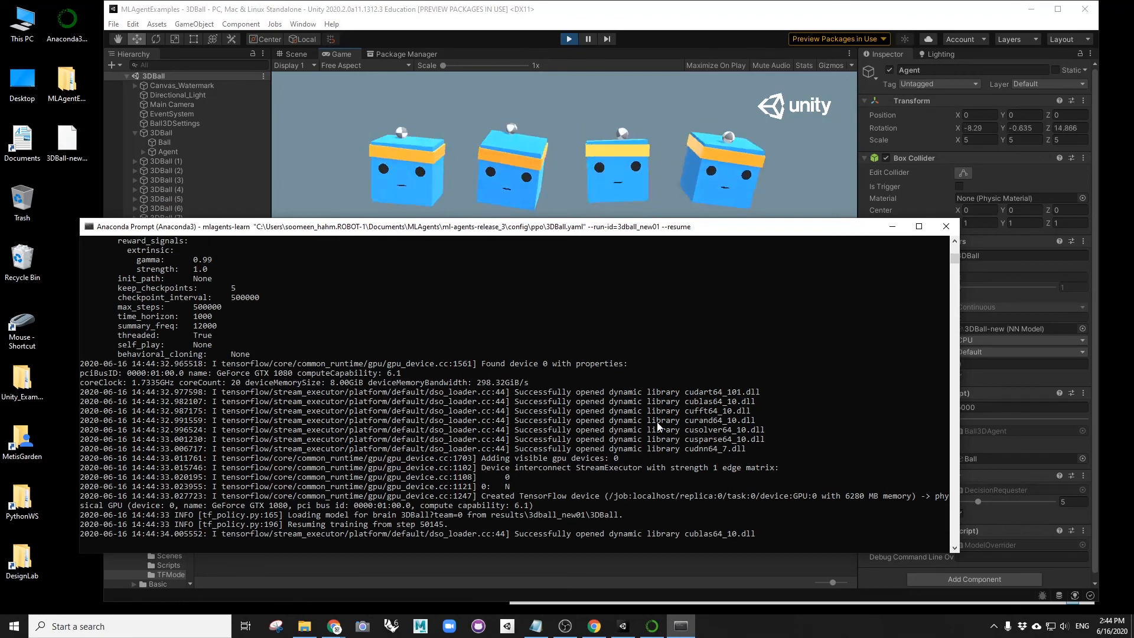